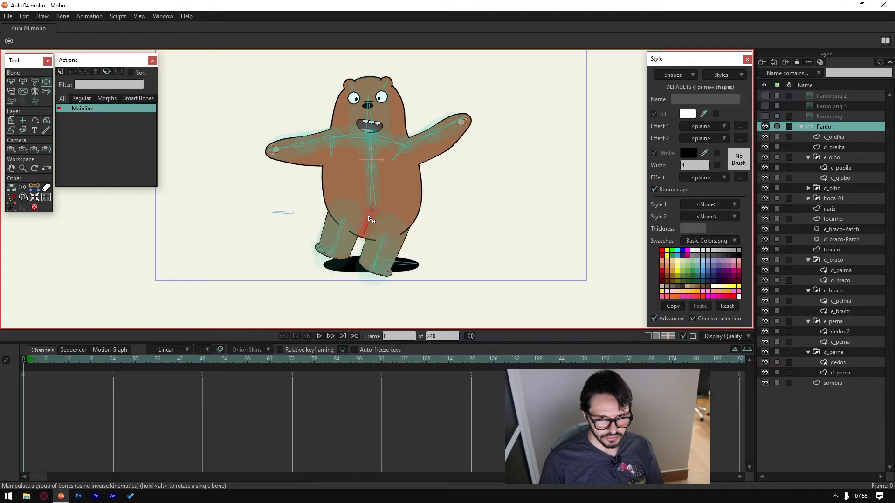
Step: Test the bear rig by manipulating the torso, head, leg and foot bones
drag(371, 191, 357, 91)
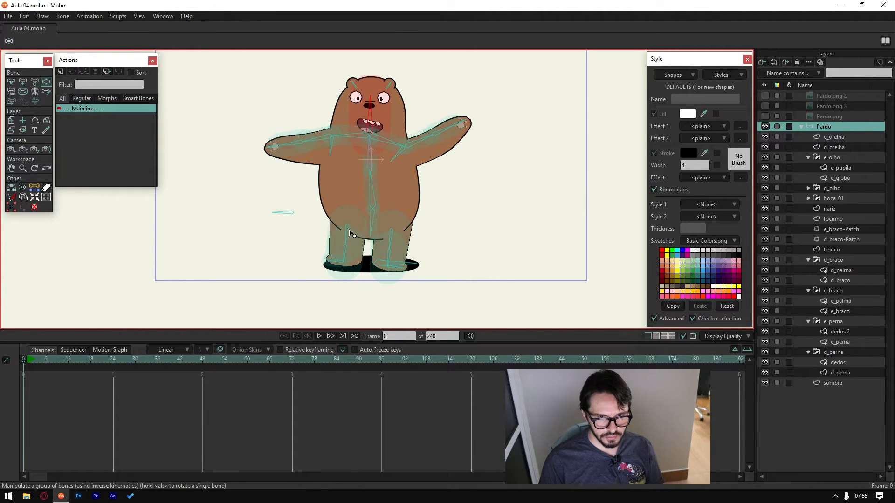
drag(351, 234, 394, 259)
drag(332, 251, 326, 262)
click(405, 272)
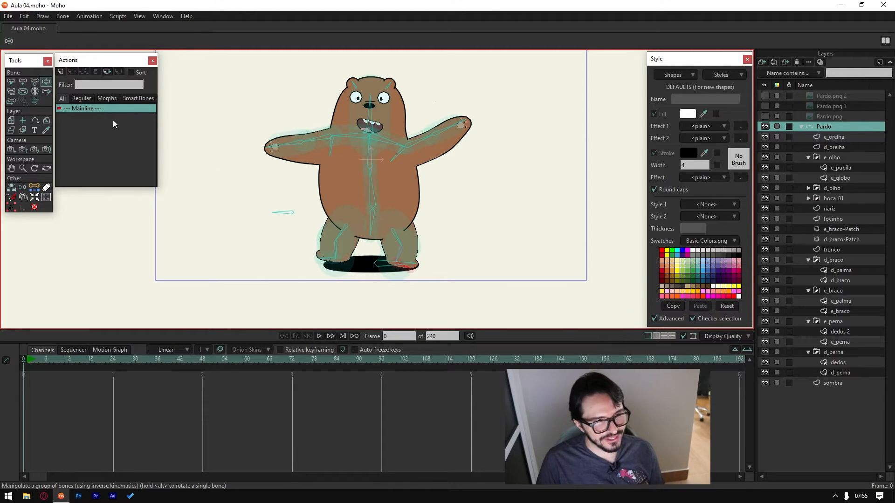
Step: Rename the separate bone lying outside the bear's body
click(11, 83)
scroll(344, 194, up, 2)
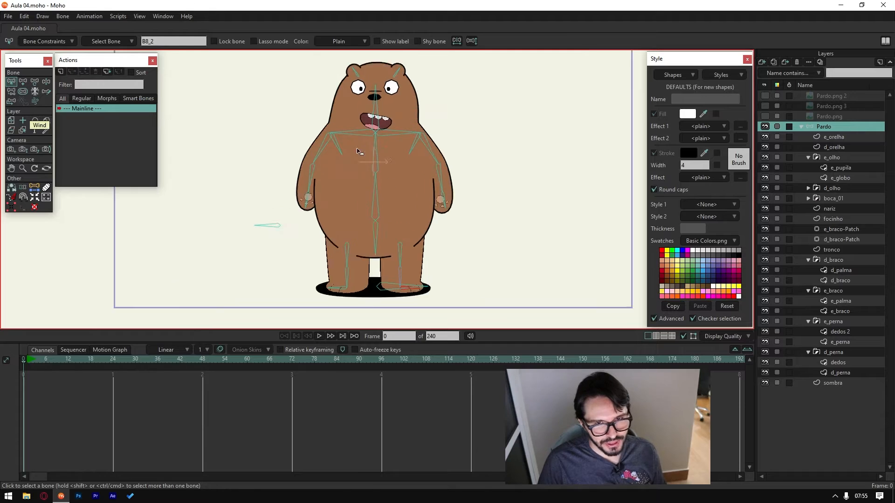
click(262, 247)
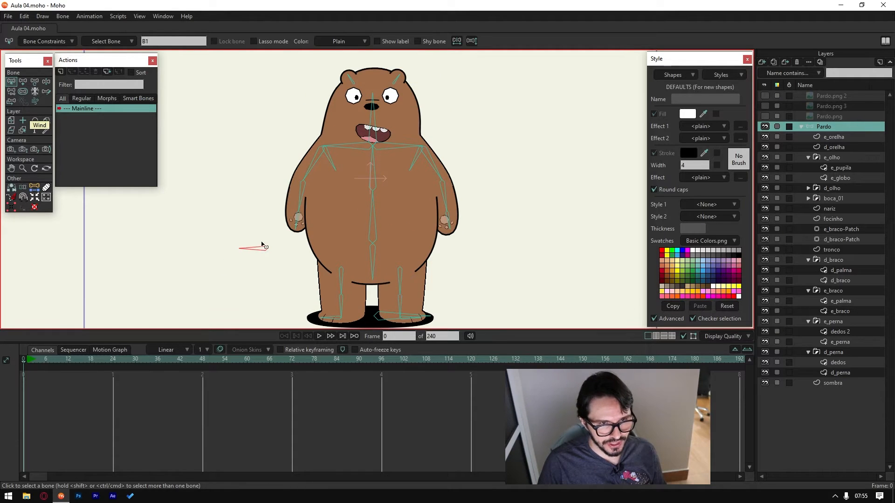
double_click(165, 41)
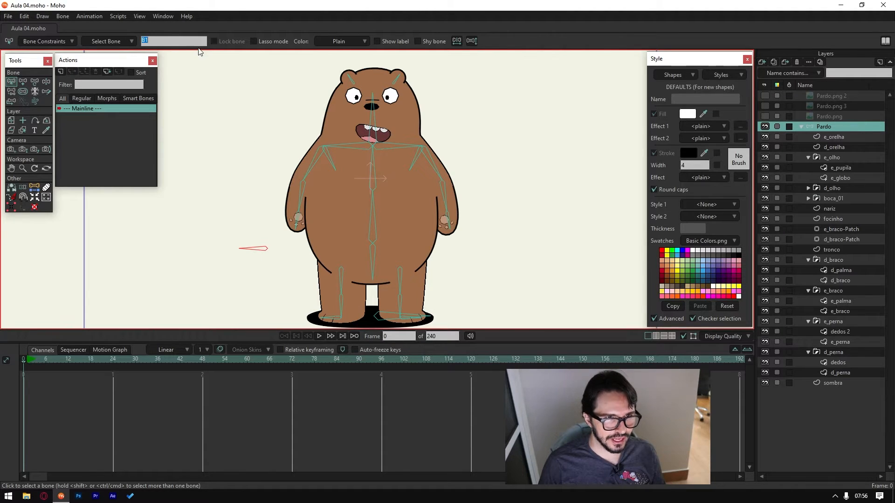
click(260, 250)
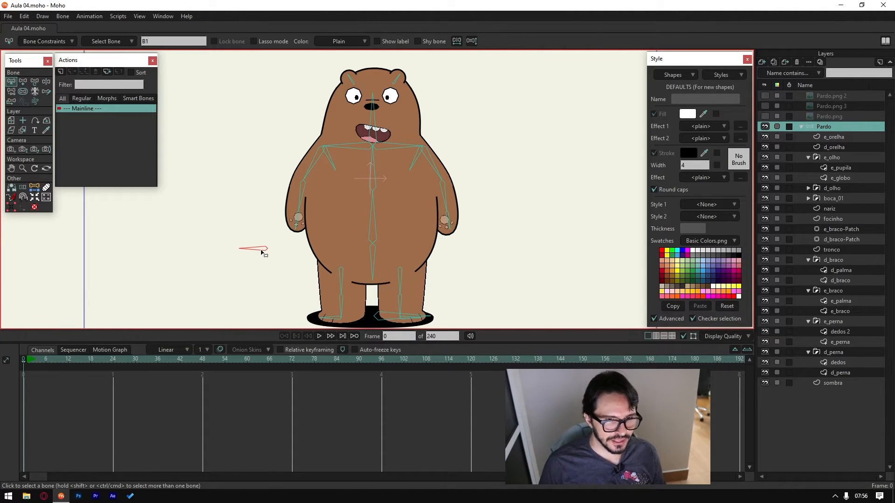
click(169, 41)
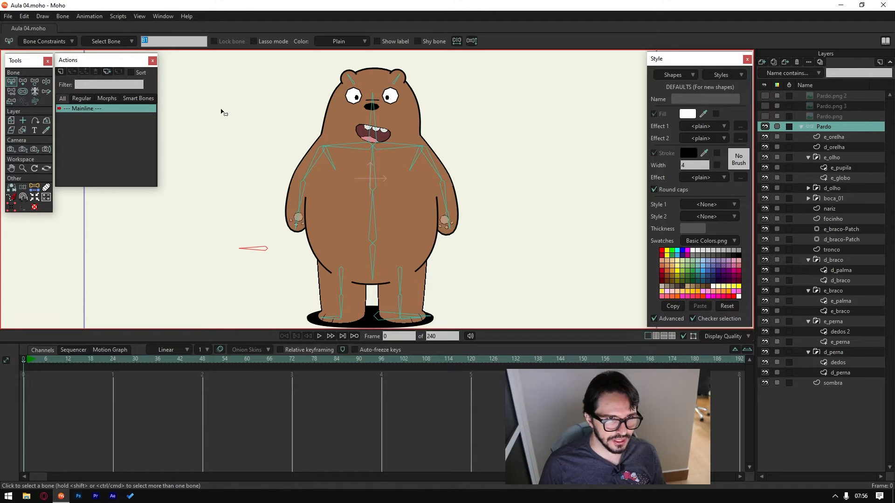
text(M)
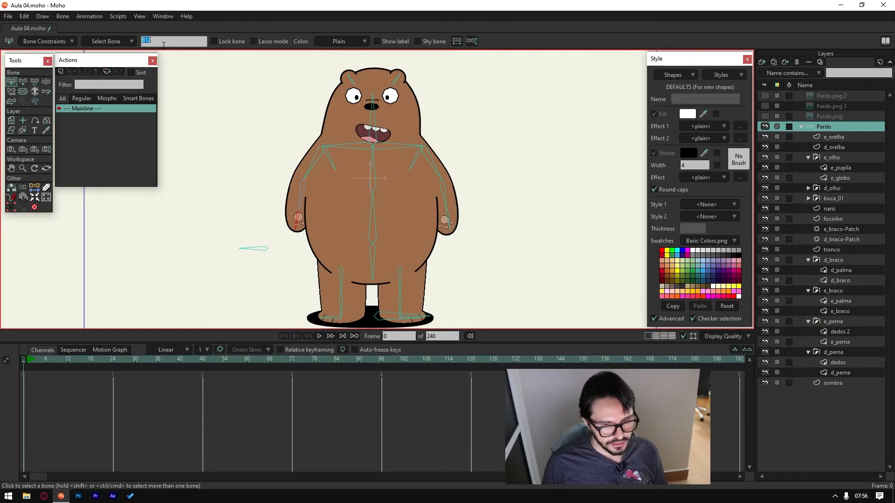
Step: Rename the hand bone and upper-arm bone of the bear's right arm with names starting with d_
text(d)
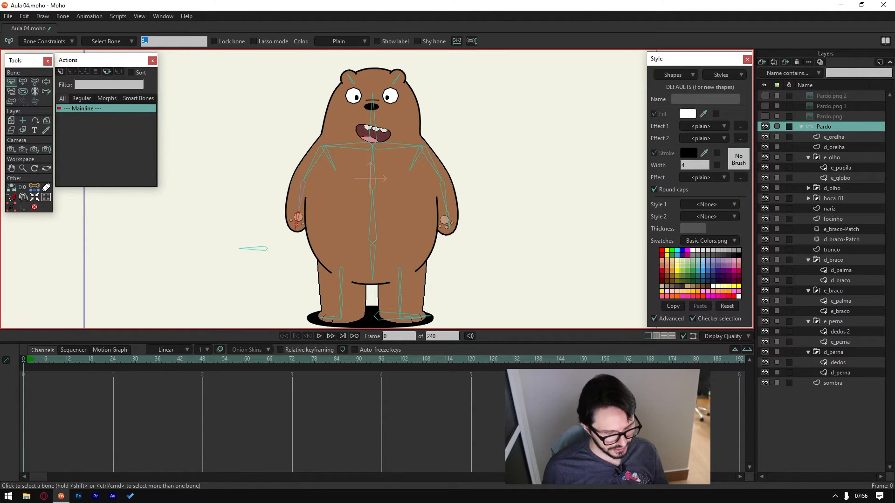
key(Right)
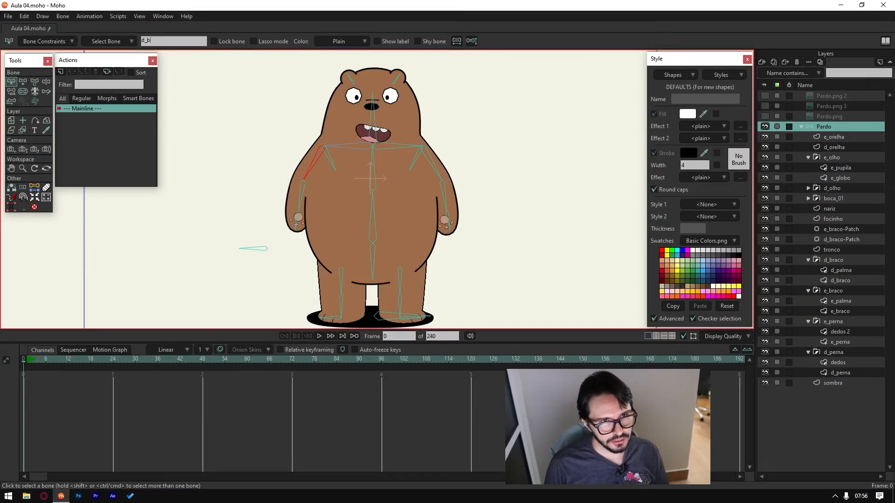
text(a)
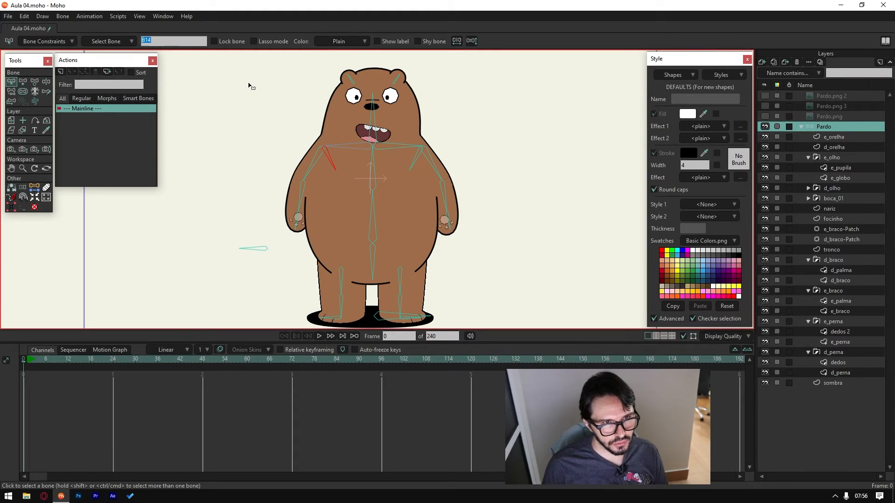
Step: Rename the bear's right armpit bone d_axila and the adjoining shoulder bone d_ombro
text(d)
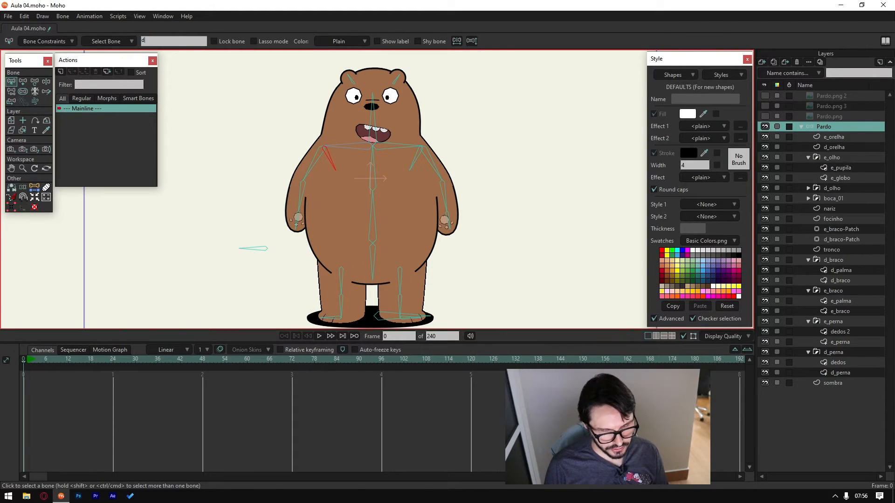
text(_a)
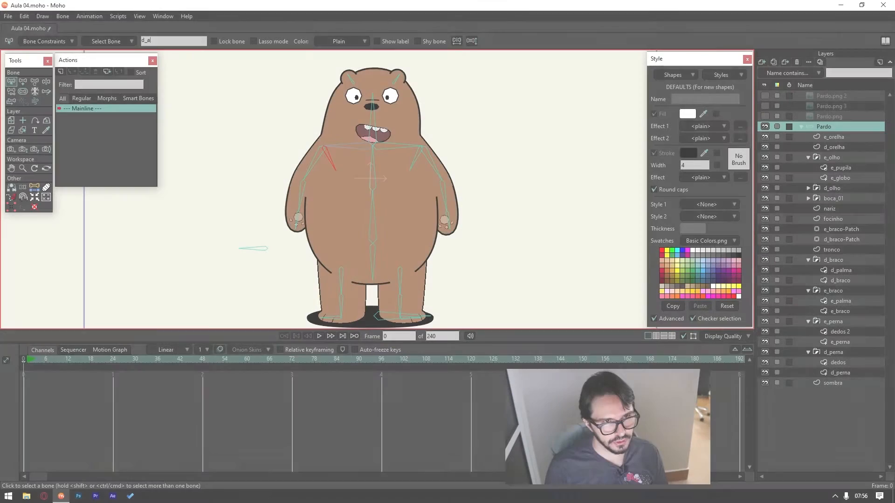
text(axila)
key(Return)
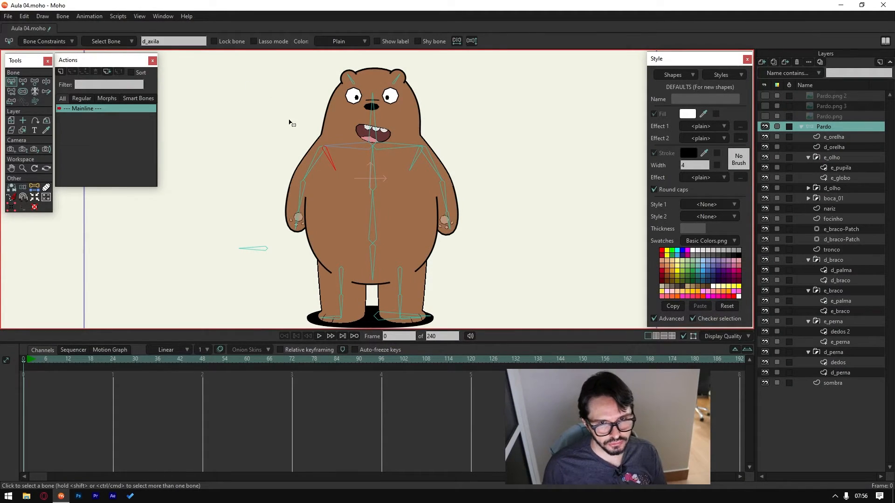
click(340, 148)
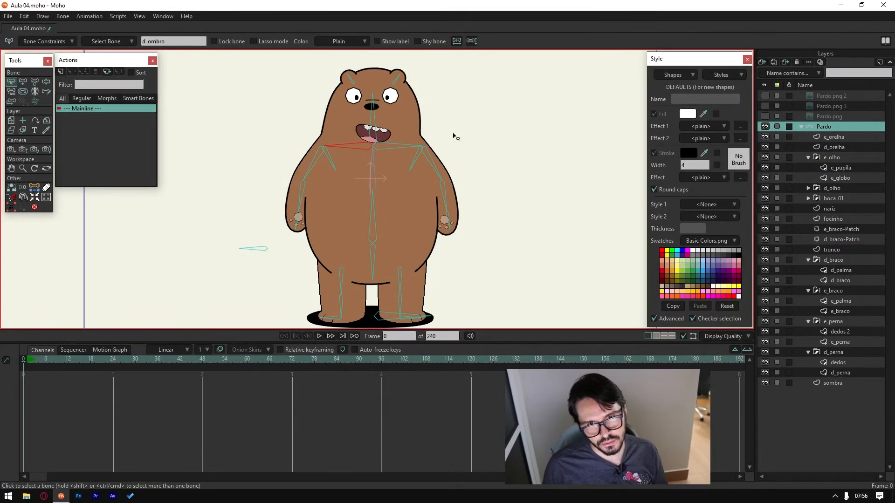
Step: Rename the upper bone of the bear's right leg and select the right ear bone
click(342, 280)
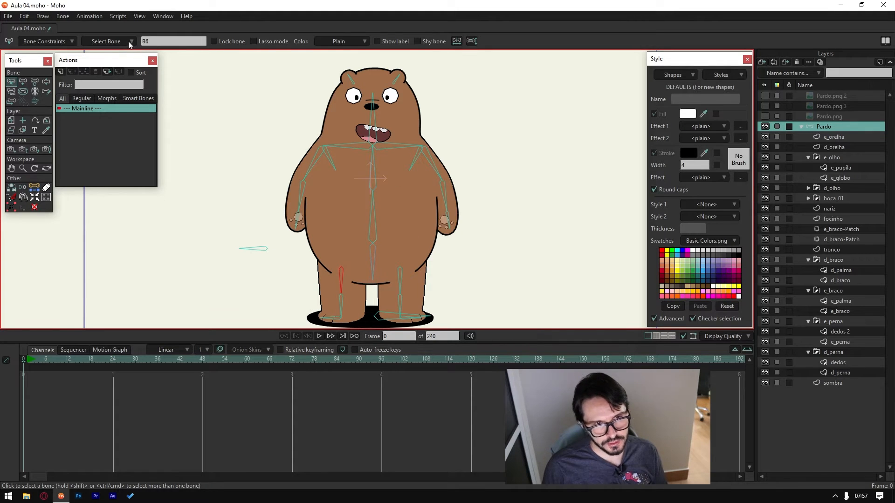
double_click(150, 40)
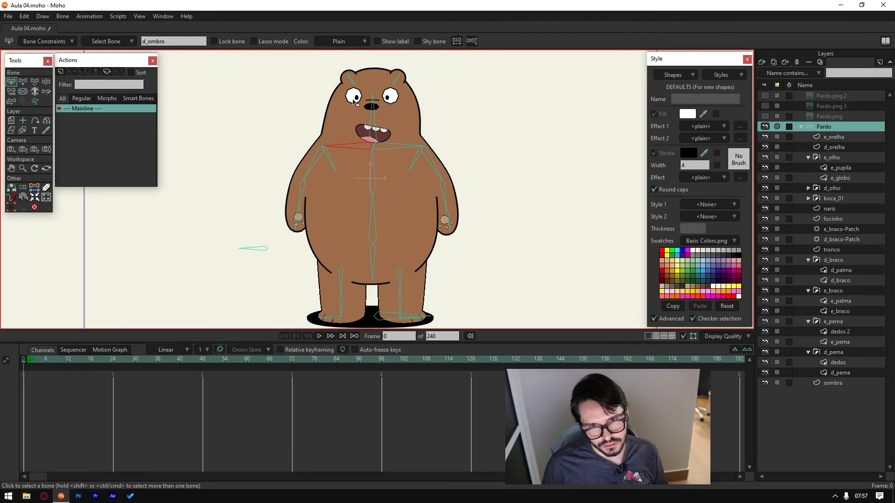
click(270, 87)
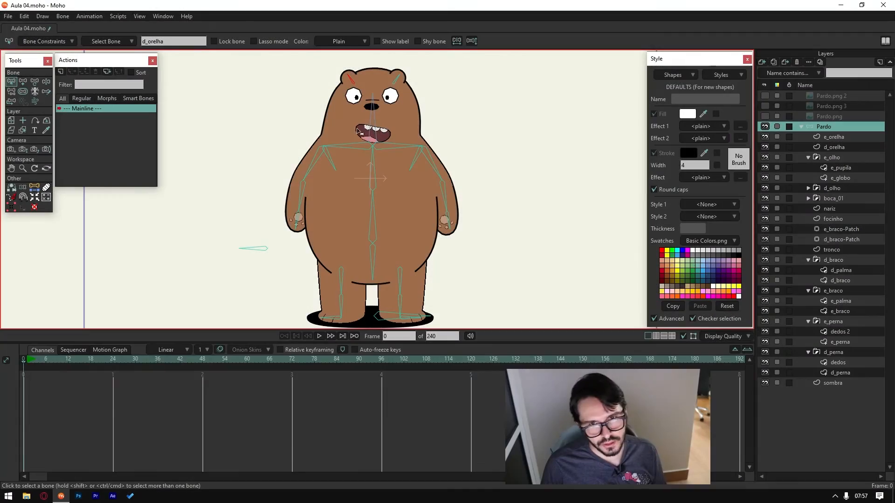
Step: Rename the head bone cabeca, the upper spine bone coluna and the lowest body bone pelvis
click(373, 123)
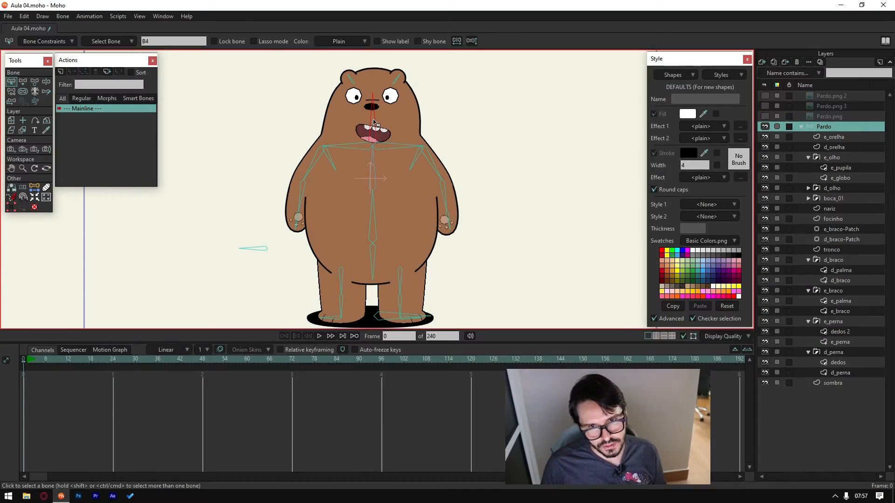
double_click(172, 41)
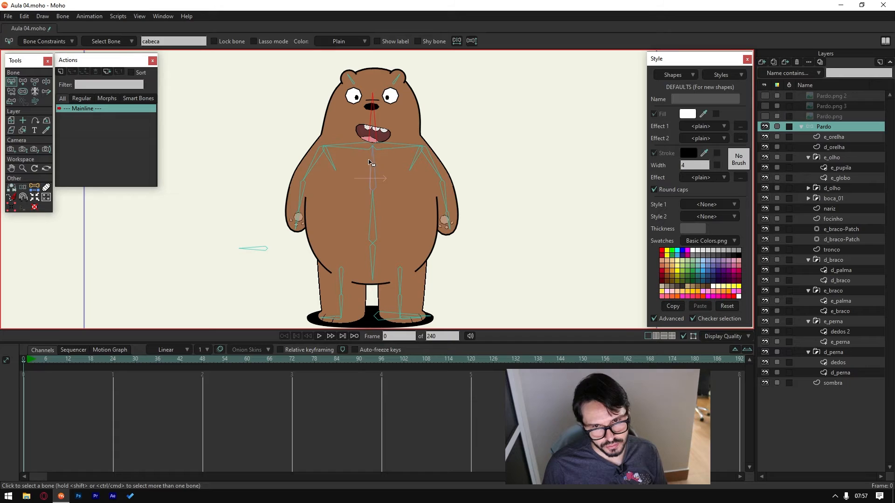
click(373, 168)
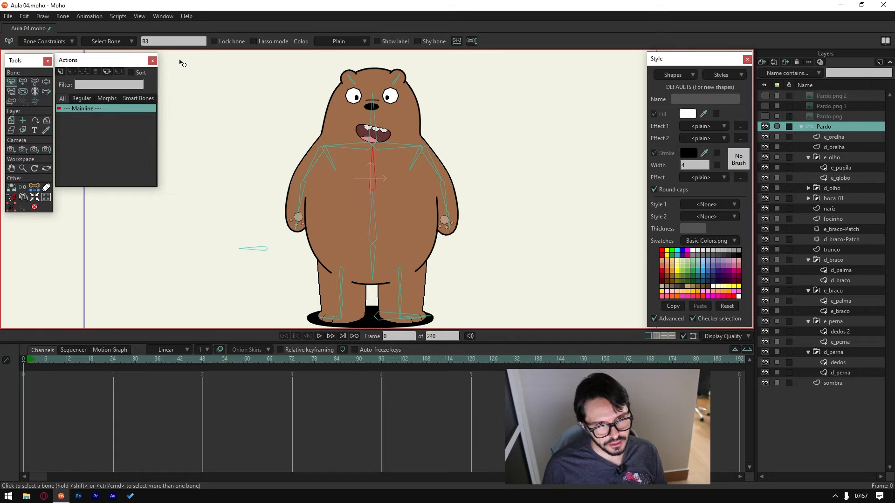
double_click(176, 42)
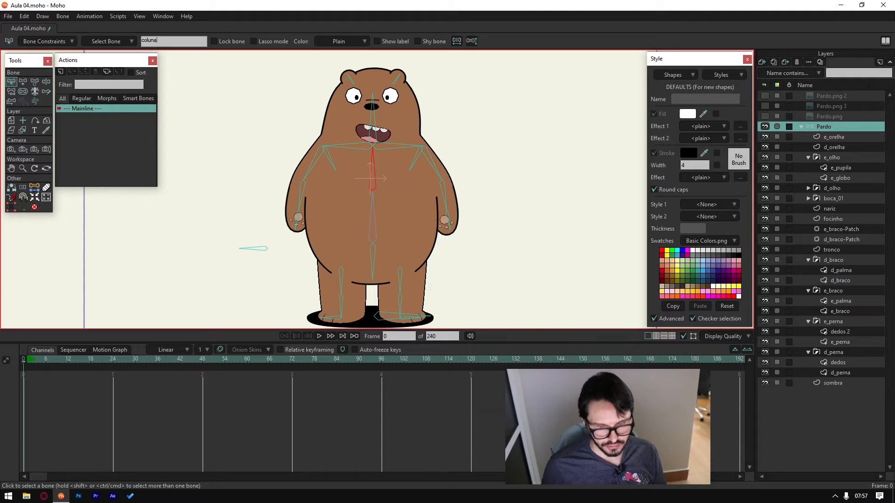
key(Return)
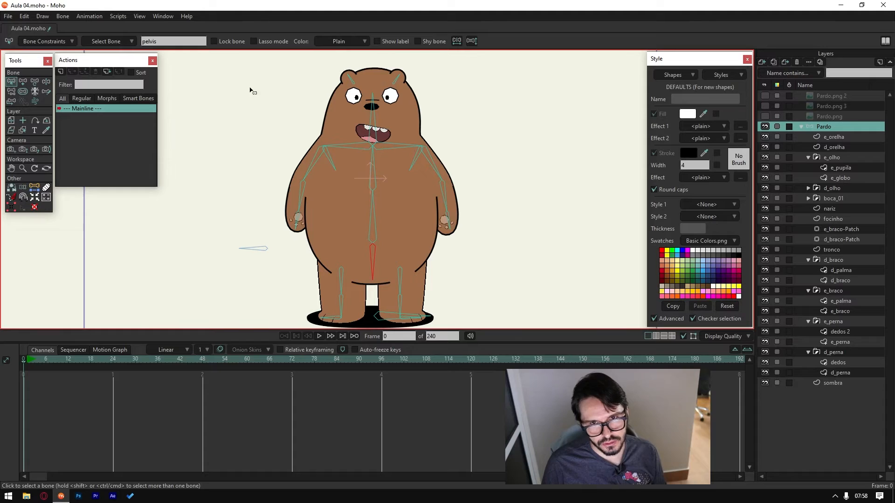
Step: Rename the bear's left ear and left shoulder bones with names starting with e_
click(194, 43)
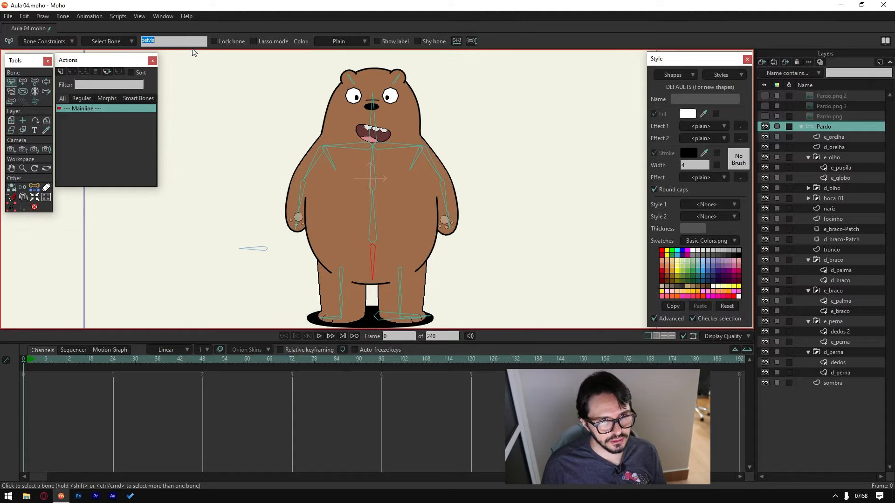
text(e_)
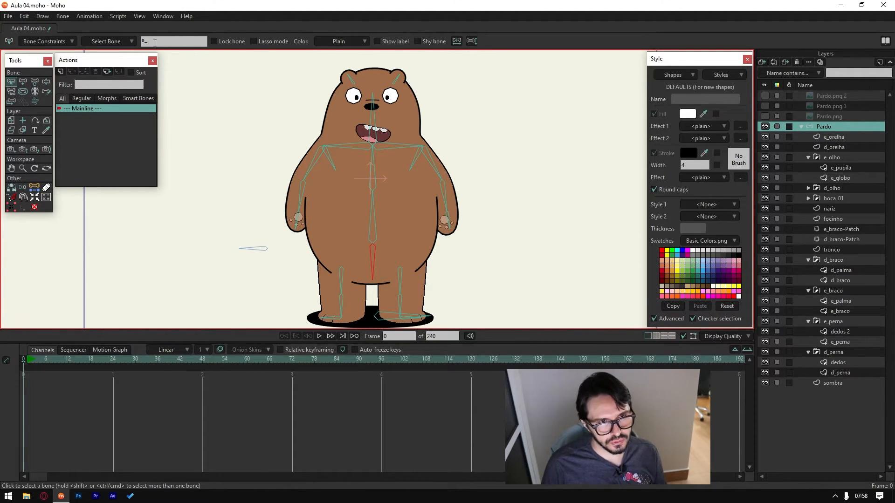
click(397, 81)
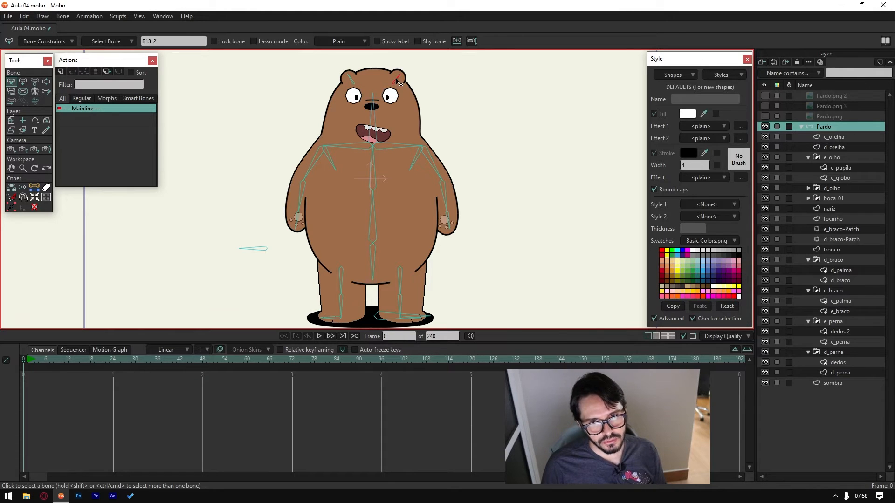
click(154, 41)
text(e_om)
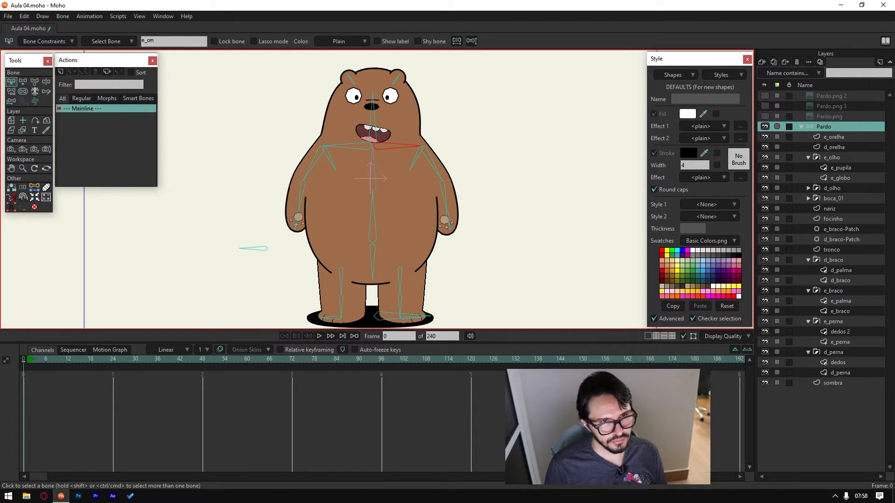
Step: Rename the bear's left armpit bone e_axila and the left forearm bone e_antebraco
click(416, 157)
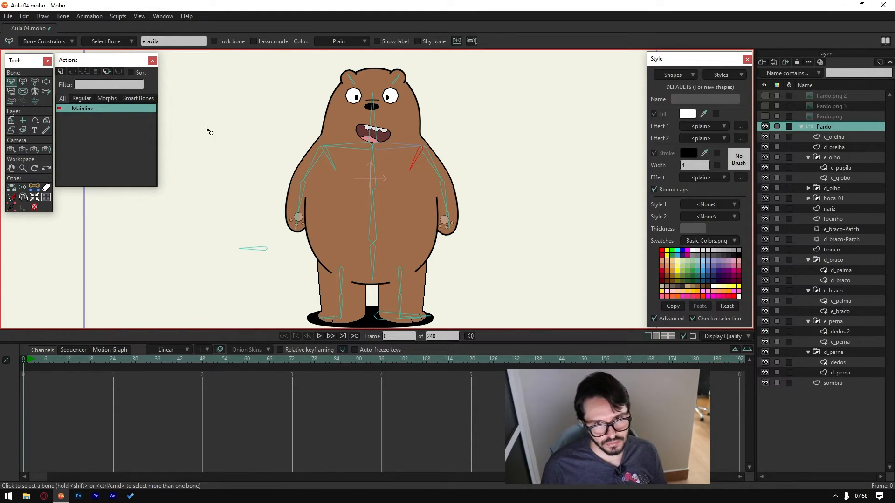
click(425, 162)
click(173, 41)
text(e_antebraco)
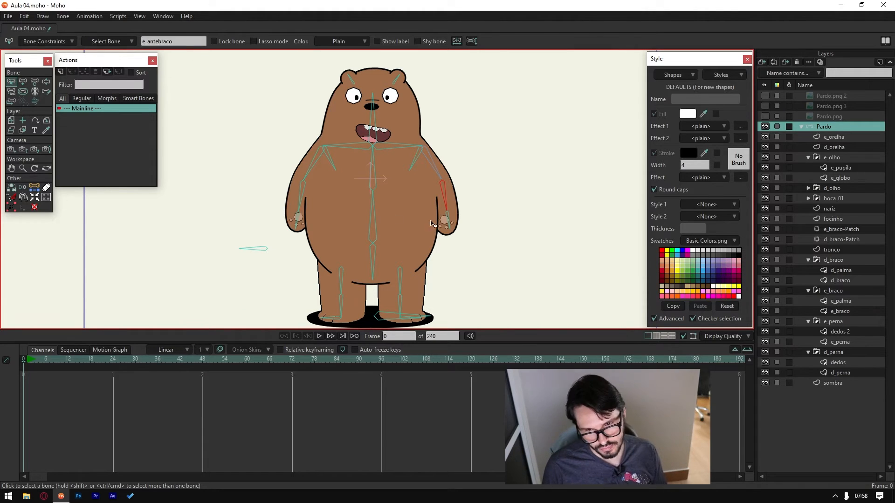
Step: Rename the hand bone at the end of the bear's left arm palma
click(447, 219)
click(174, 42)
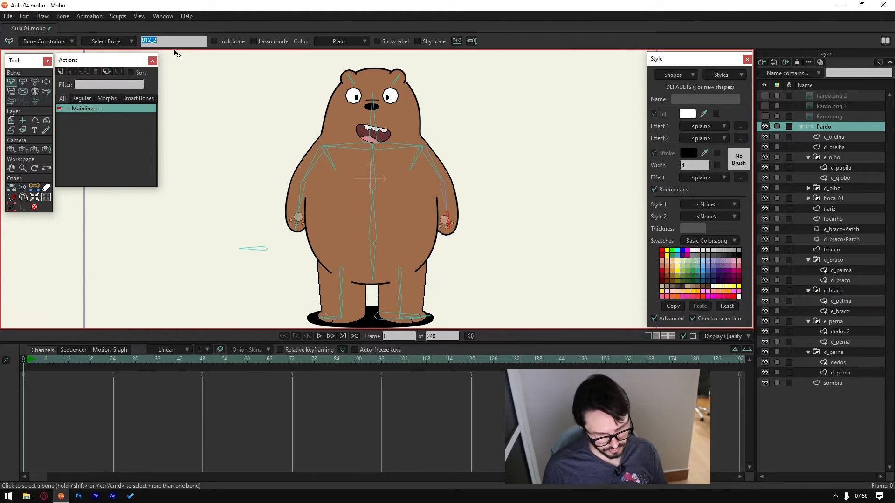
text(palma)
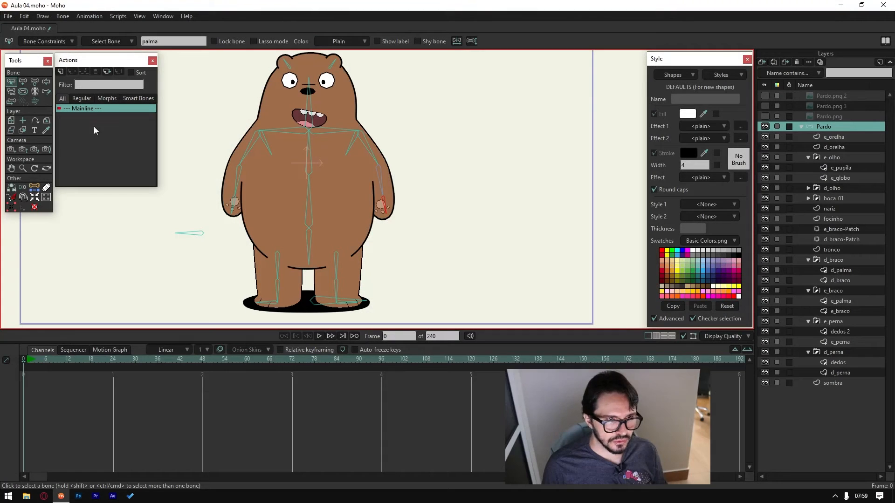
click(309, 111)
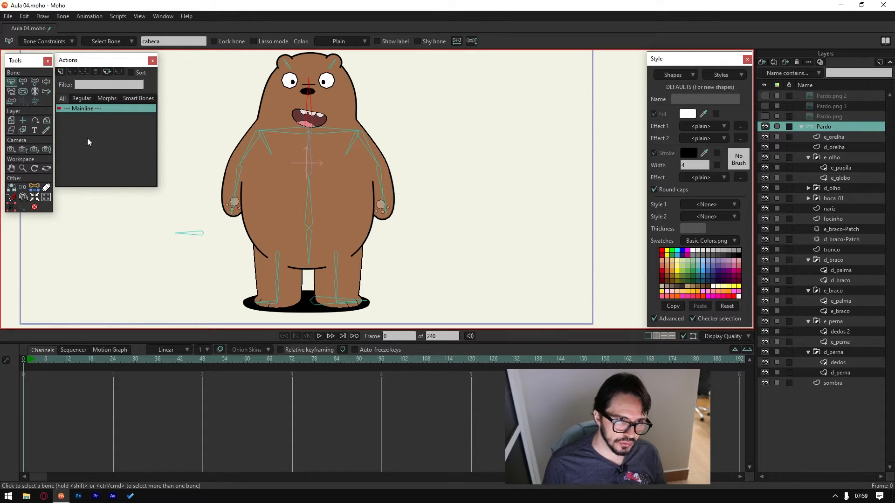
click(192, 111)
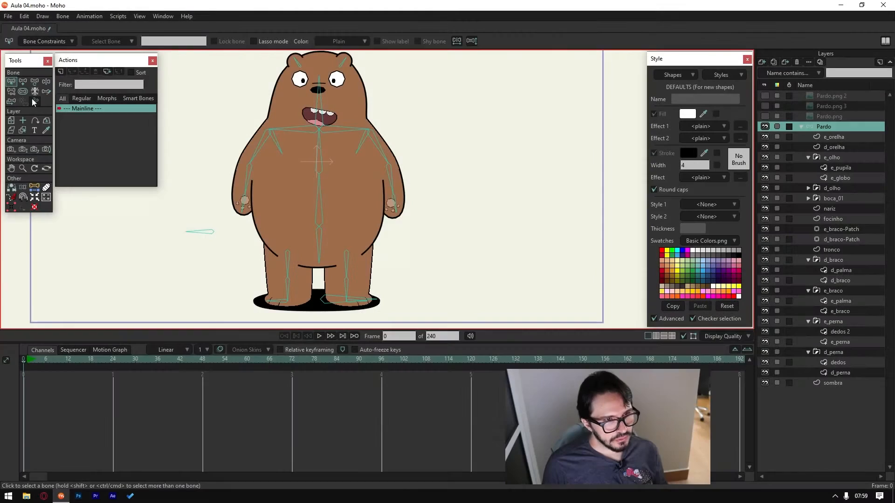
click(22, 81)
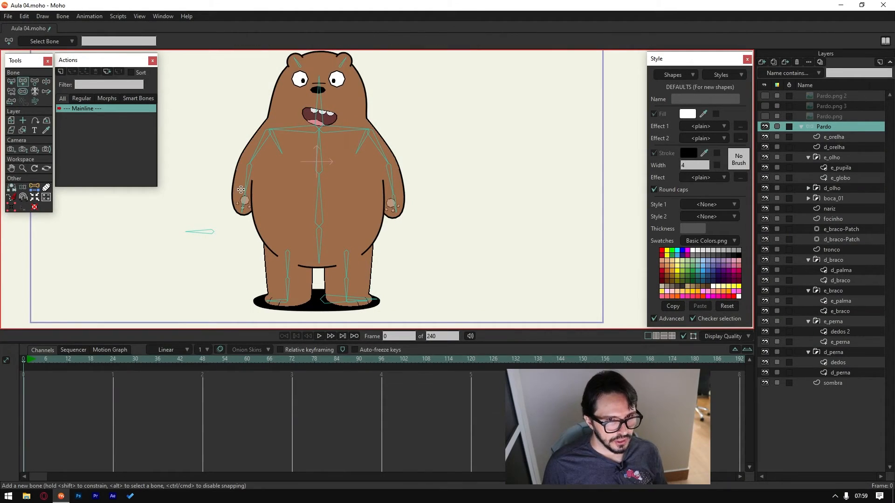
scroll(238, 181, up, 3)
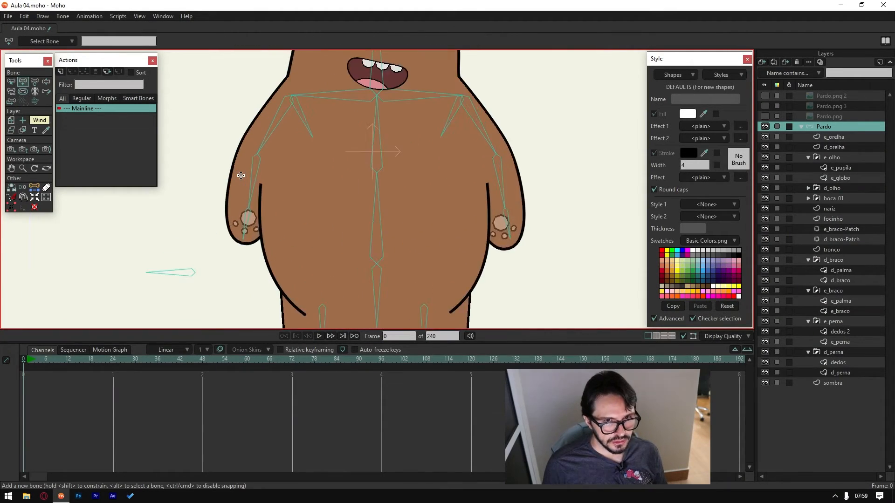
Step: Bind the inner armpit point of the d_braco shape to the d_axila bone
click(11, 81)
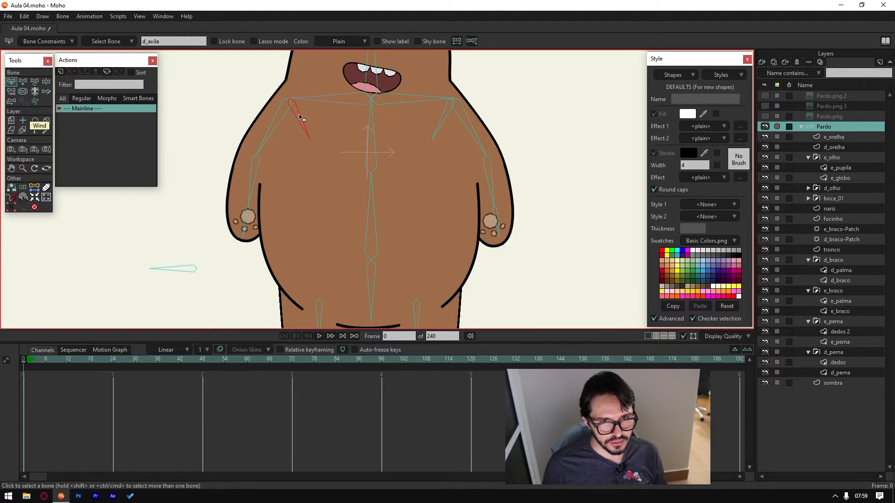
click(287, 162)
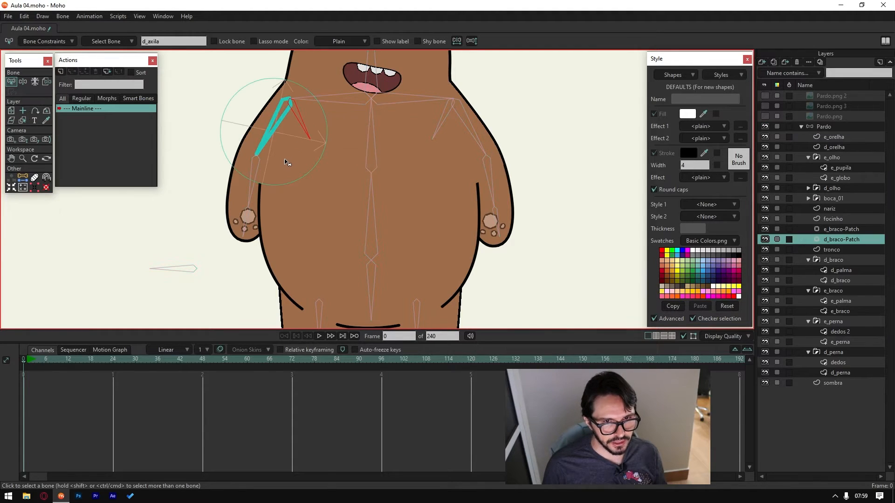
ctrl+alt+click(241, 207)
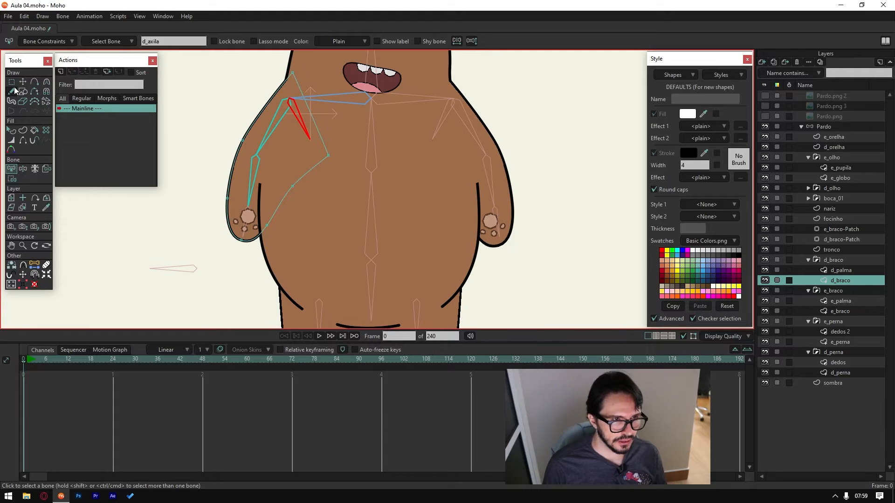
click(12, 179)
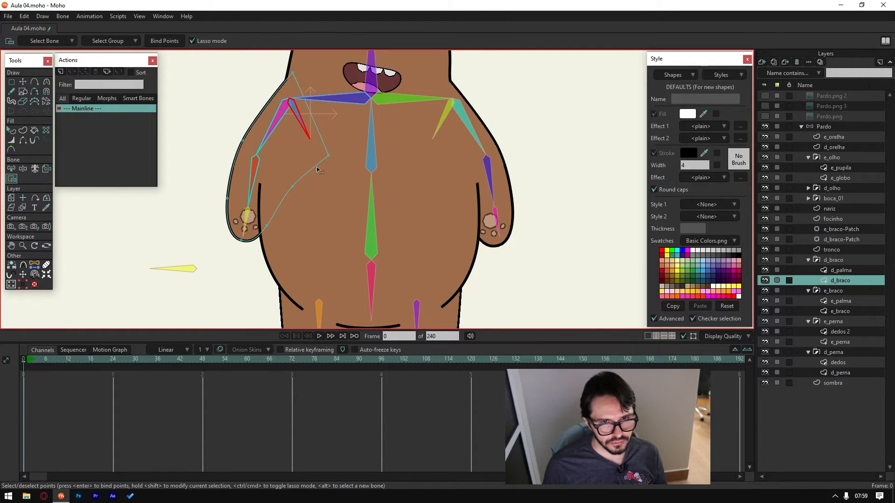
drag(256, 94, 220, 95)
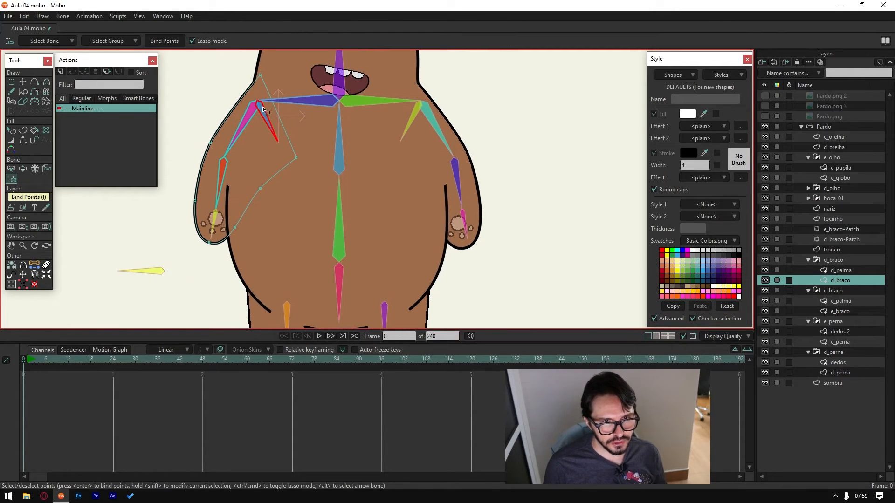
drag(286, 143, 289, 154)
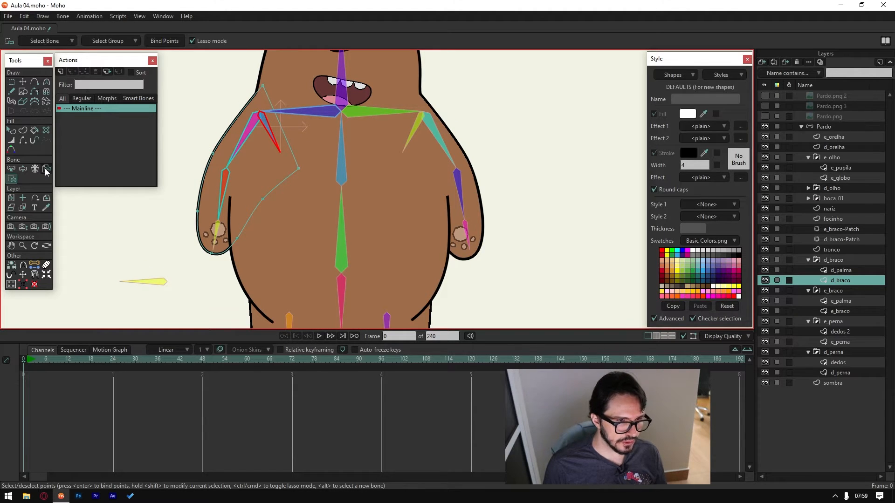
click(62, 16)
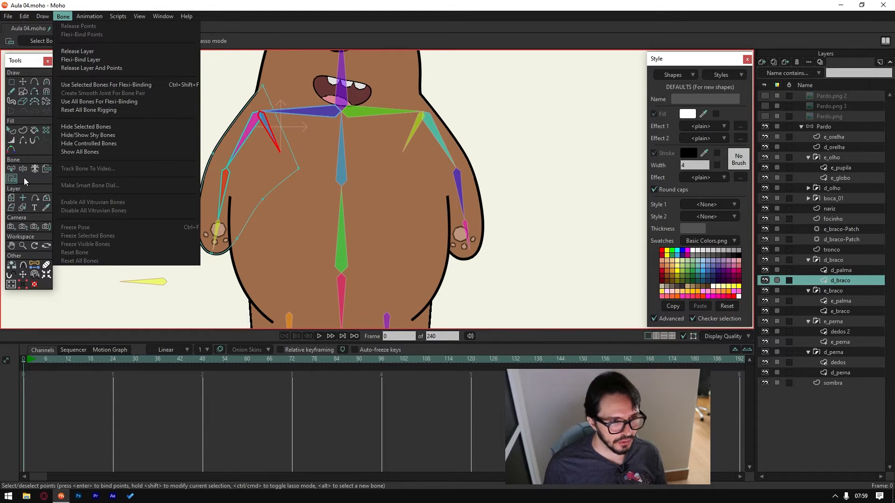
click(298, 168)
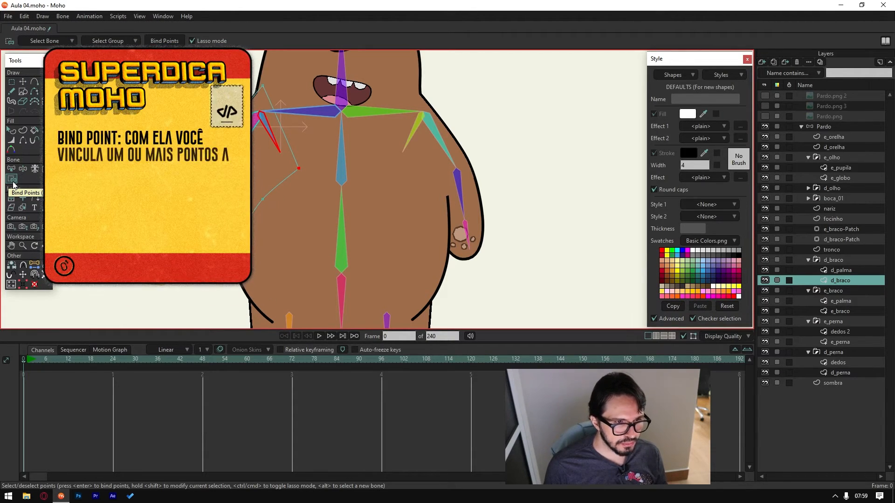
key(ctrl+a)
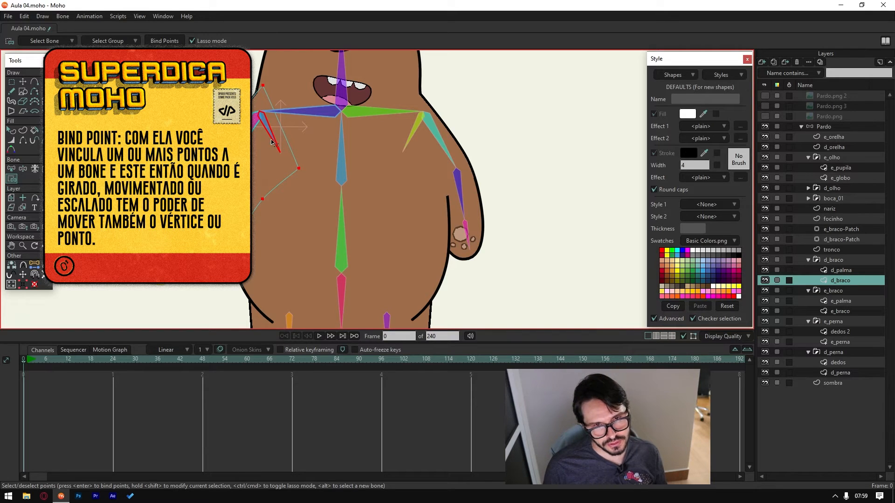
click(268, 146)
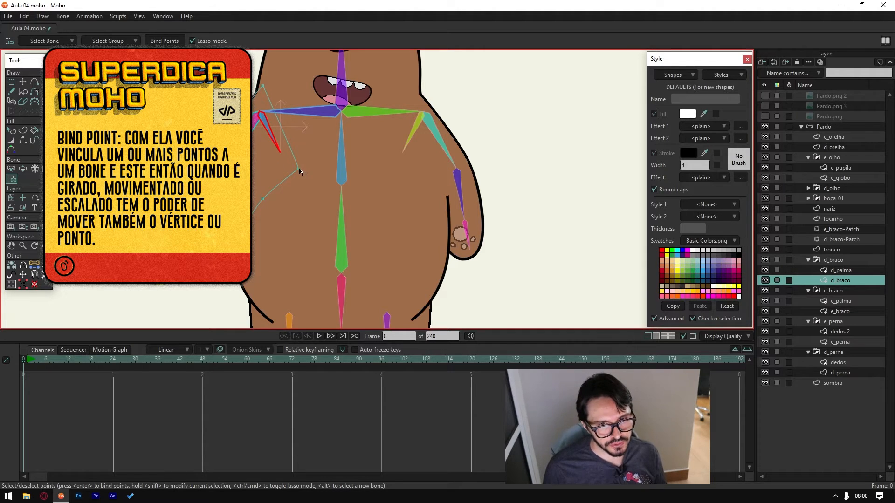
click(163, 44)
drag(187, 163, 210, 186)
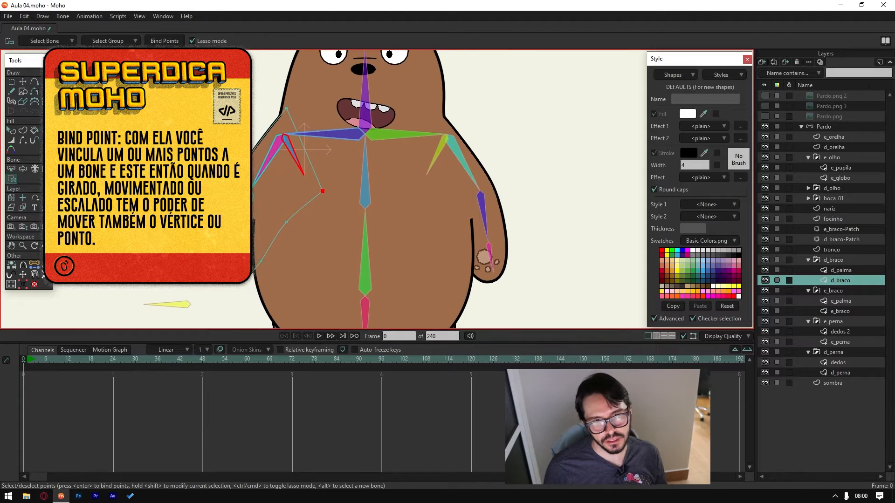
Step: Bind the topmost shoulder point of the d_braco shape to the bear's right shoulder bone
click(23, 169)
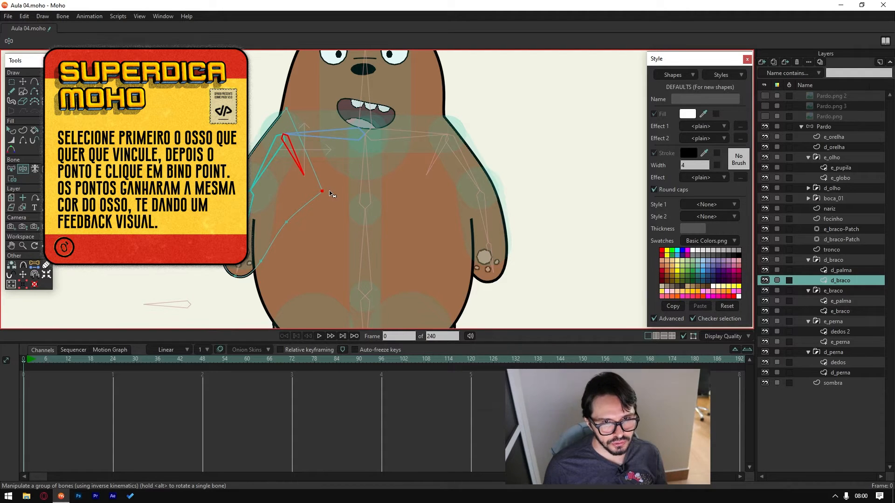
click(316, 138)
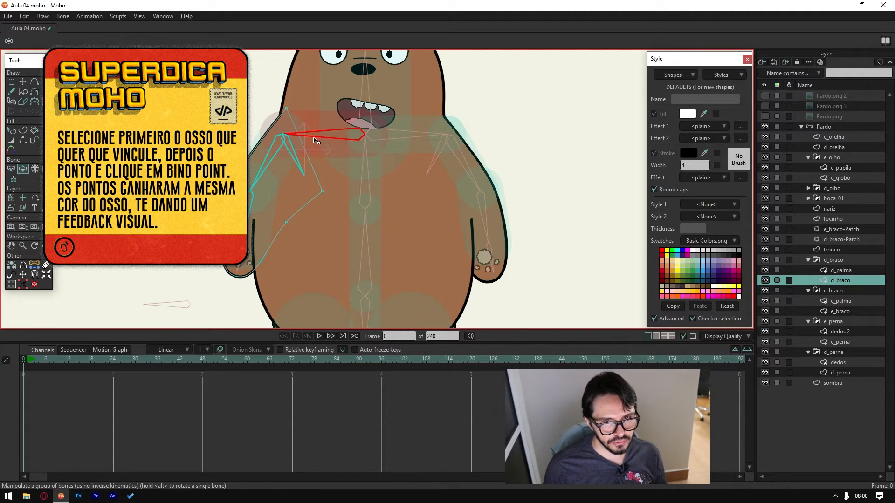
click(12, 179)
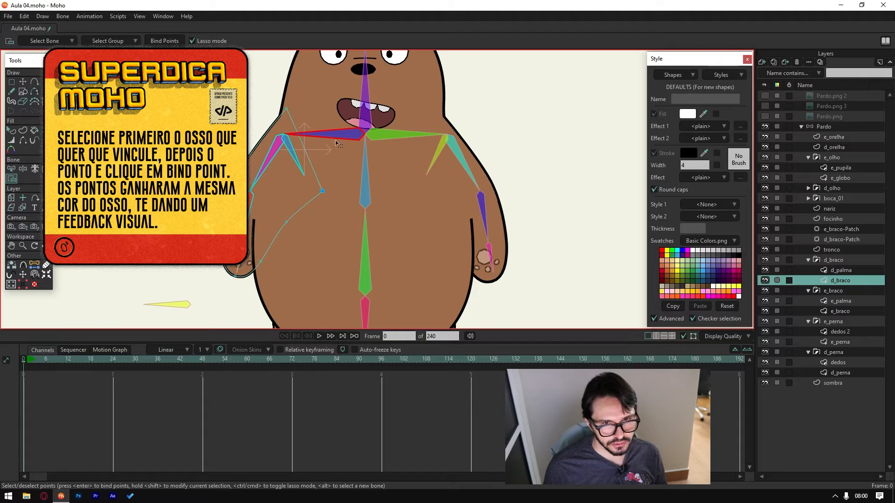
click(286, 111)
ctrl+alt+click(278, 126)
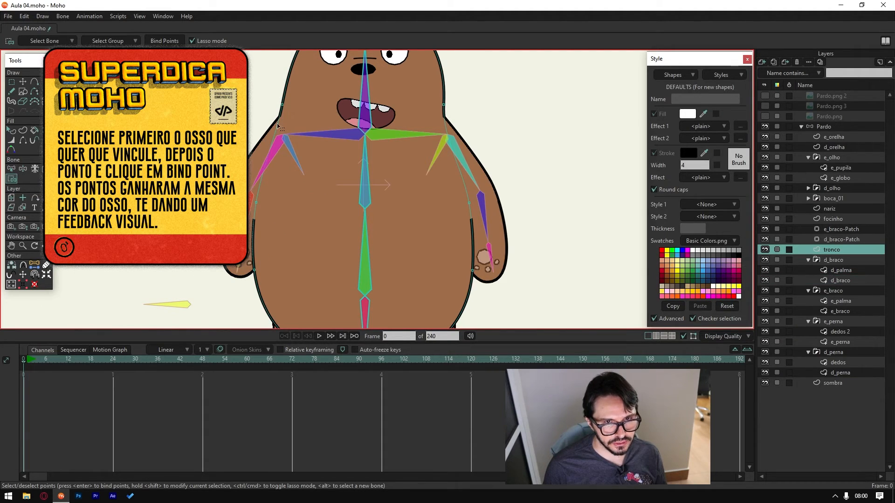
ctrl+alt+click(296, 155)
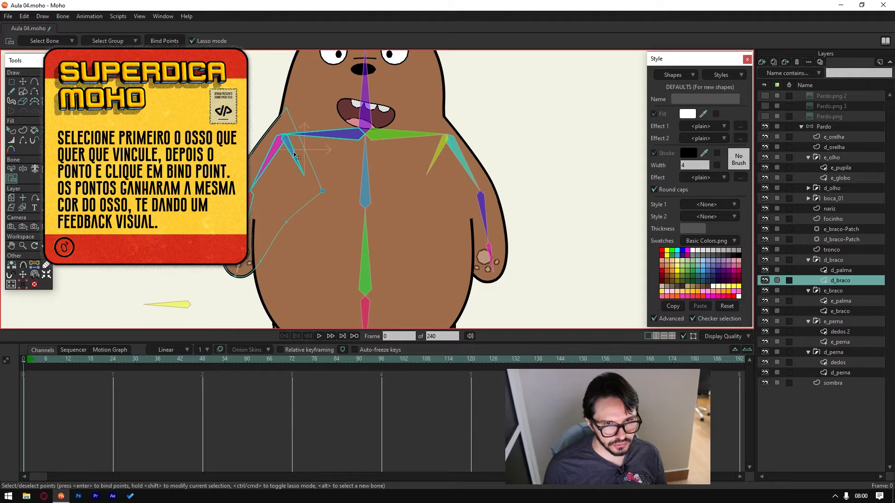
alt+click(325, 137)
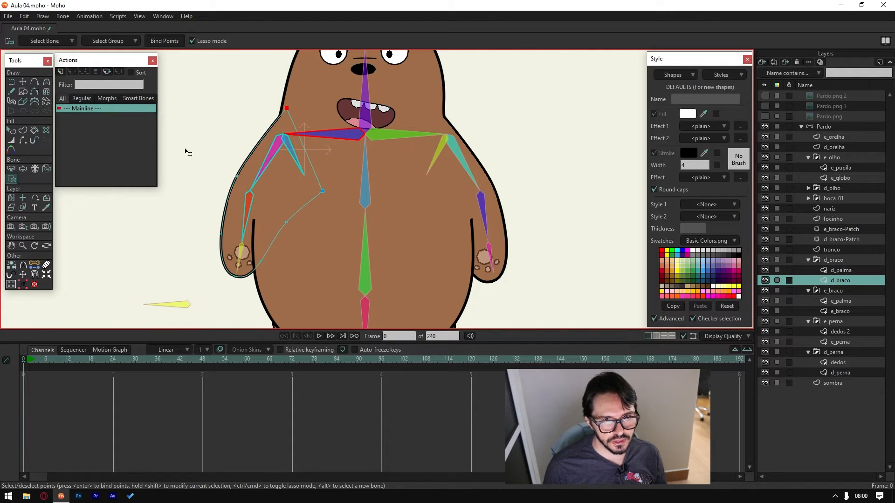
Step: Test the bound points by rotating the armpit bone, raising the right arm and lifting its shoulder, and restore the rest pose at frame 0
click(23, 168)
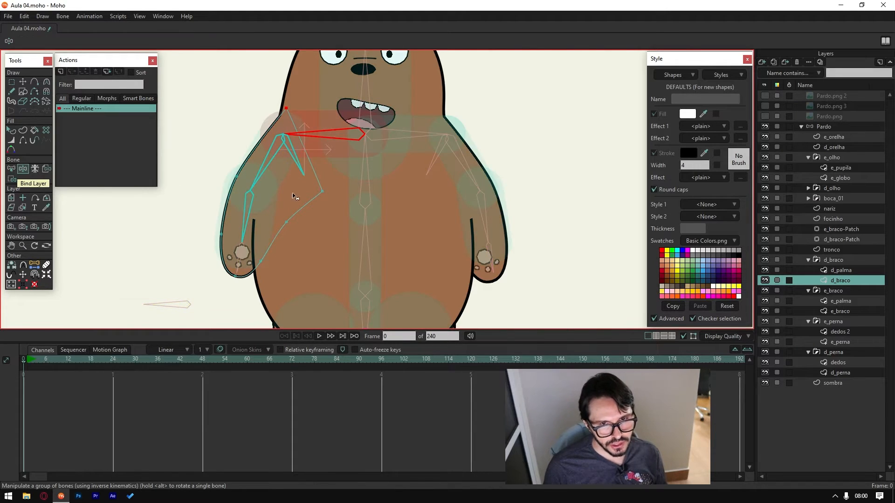
drag(296, 174, 299, 178)
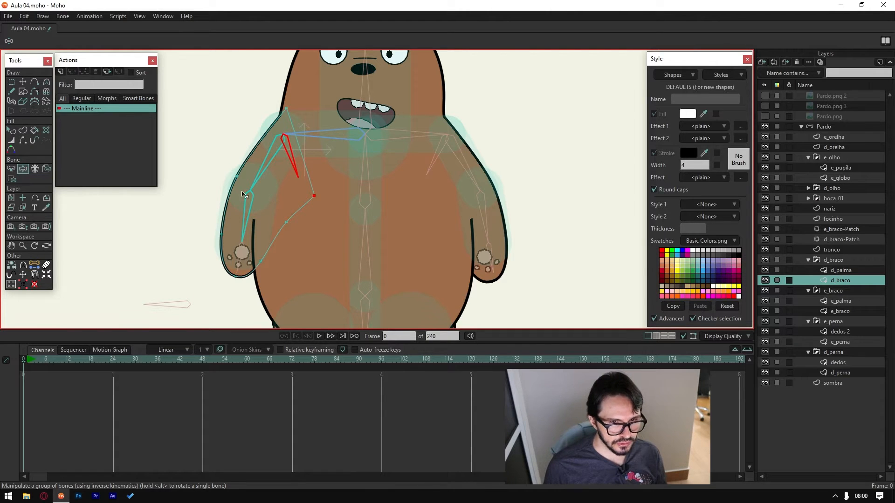
drag(260, 186, 275, 231)
scroll(247, 252, down, 1)
drag(262, 169, 249, 139)
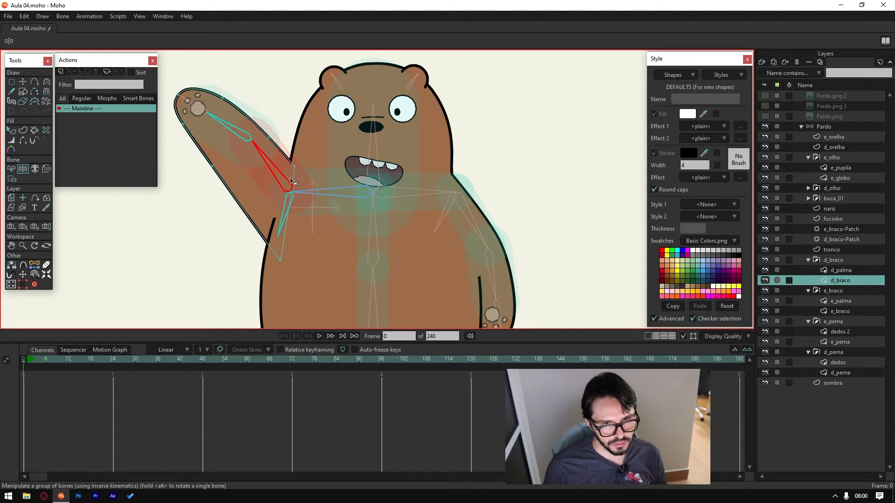
drag(322, 194, 286, 184)
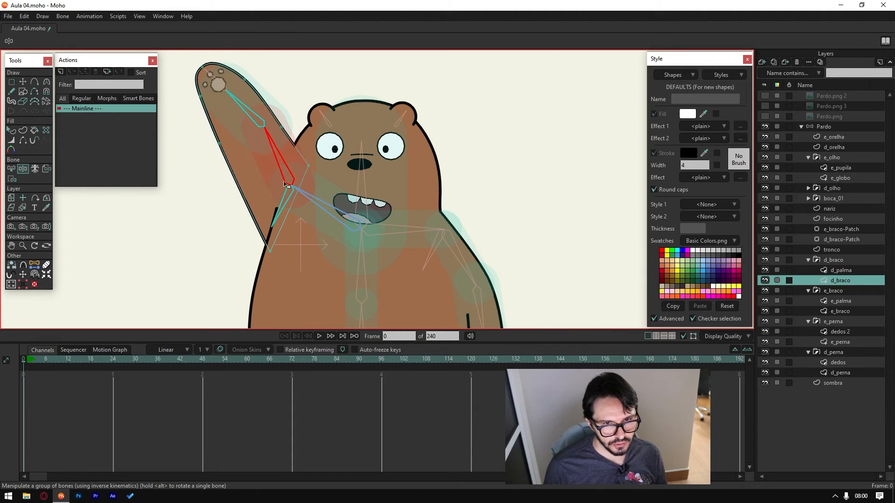
click(278, 218)
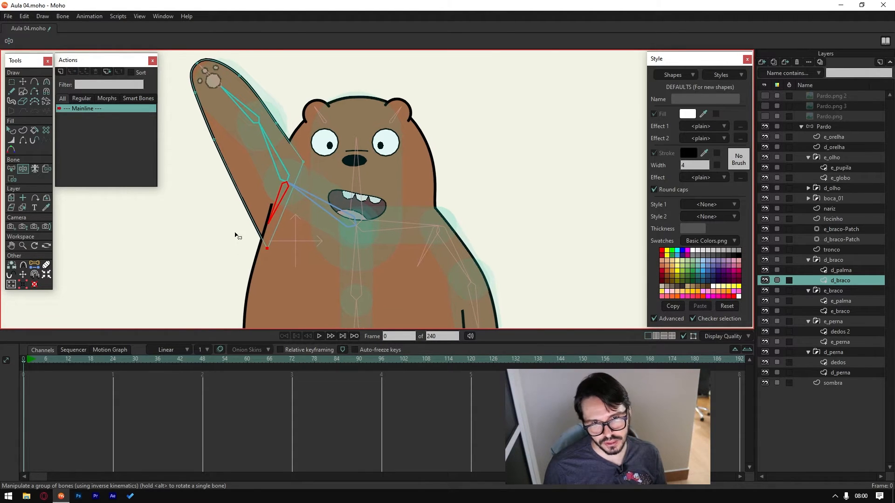
scroll(239, 231, down, 2)
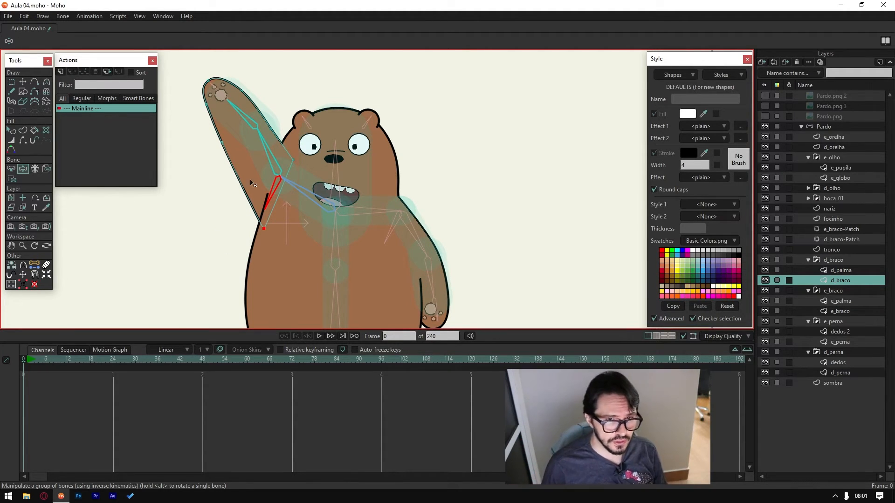
click(24, 363)
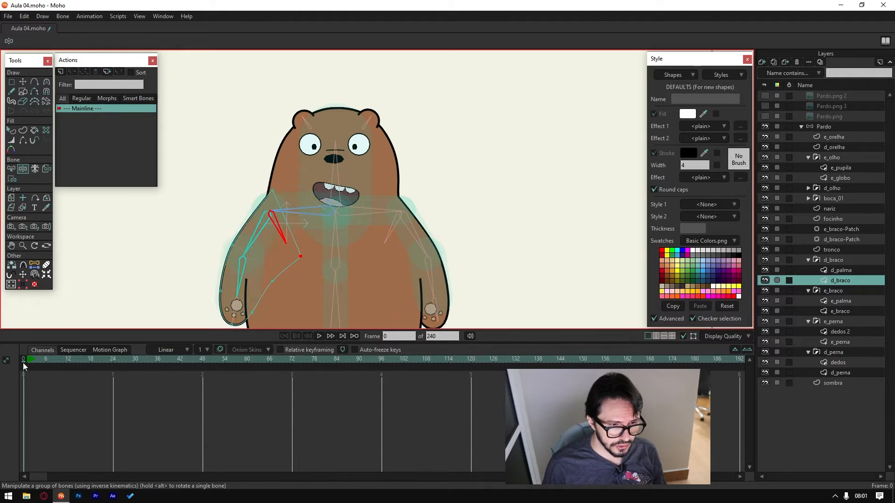
Step: Examine where the d_braco shape's elbow points lie relative to the upper-arm and forearm bones
key(g)
drag(150, 309, 158, 274)
scroll(189, 240, up, 5)
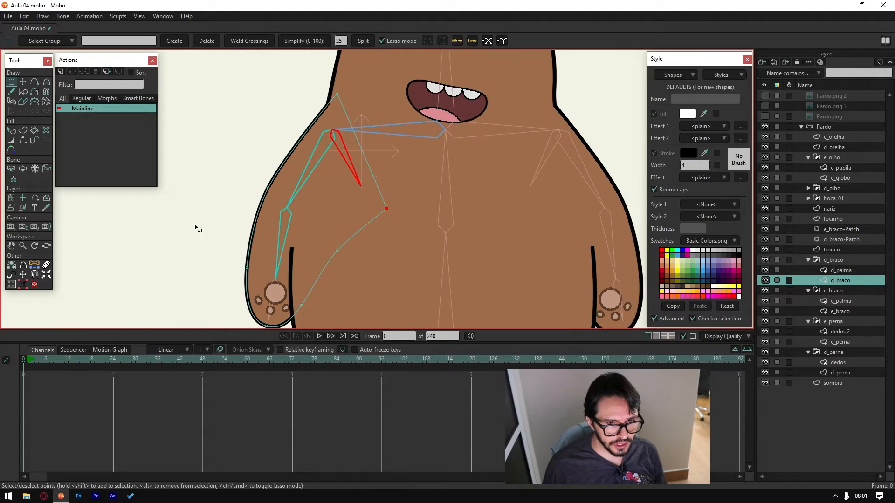
scroll(267, 254, up, 1)
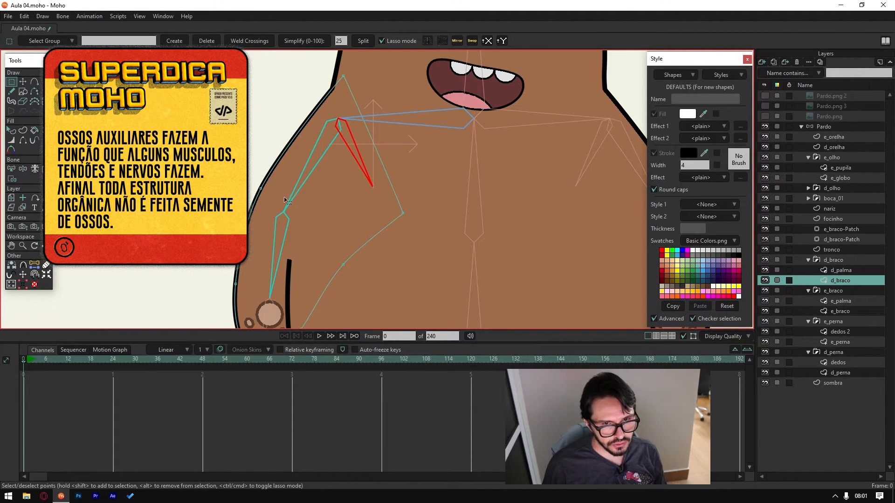
click(829, 128)
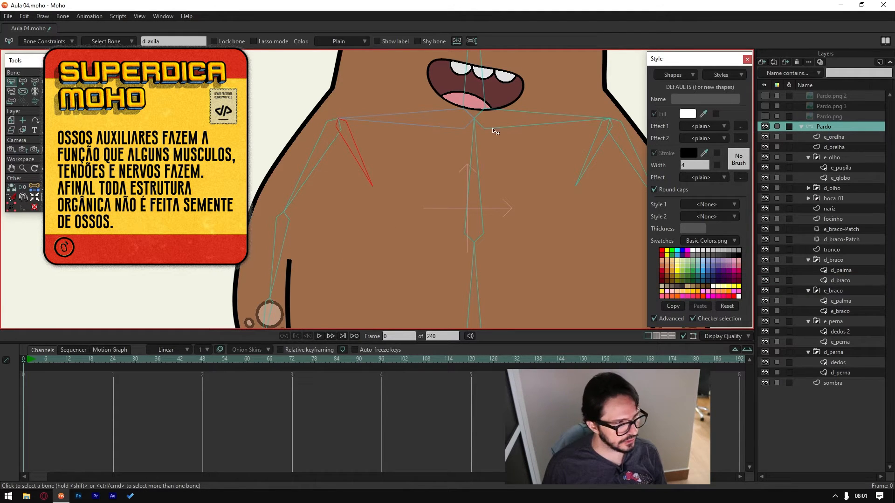
click(301, 183)
scroll(278, 213, up, 2)
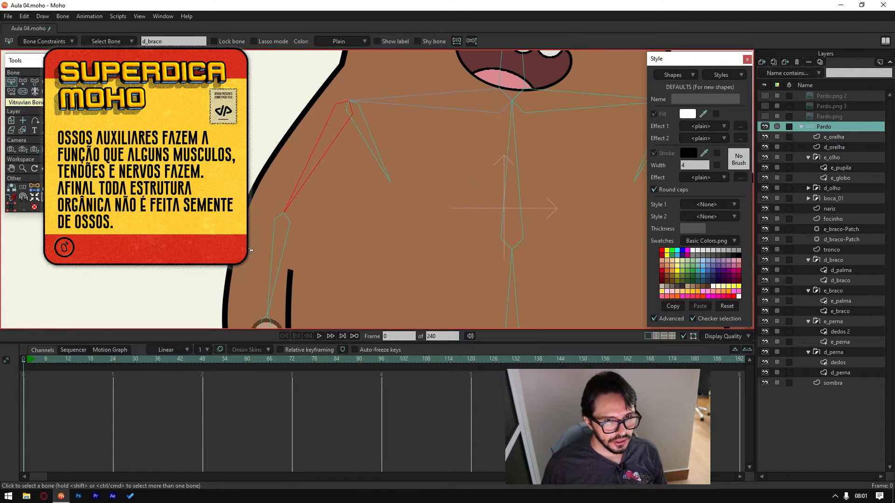
ctrl+alt+click(243, 265)
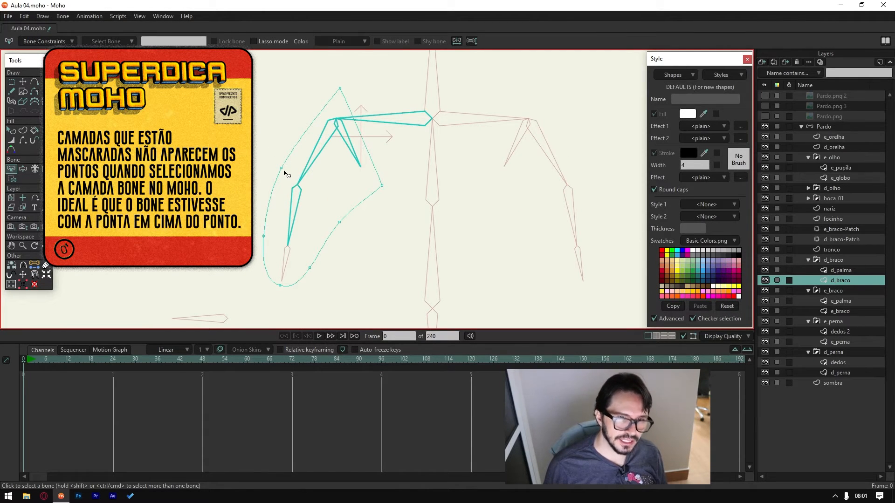
scroll(287, 183, up, 2)
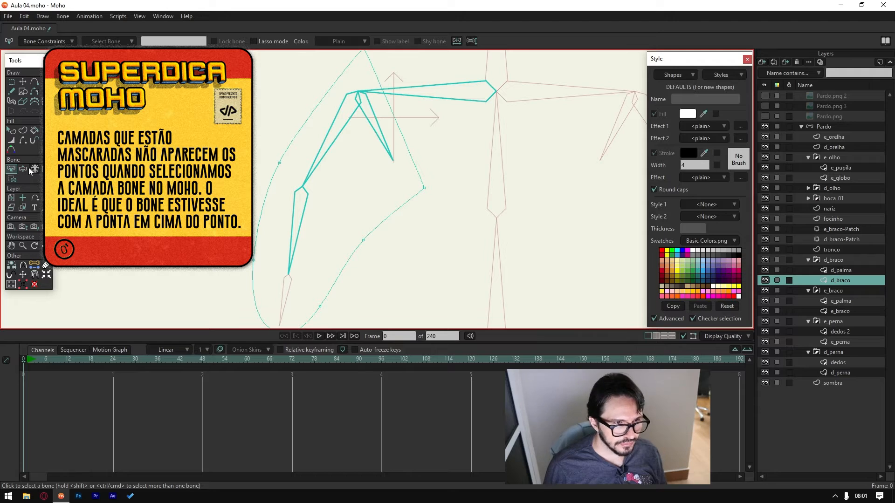
Step: Set the display quality to Preview with the Pardo bone layer active
click(823, 127)
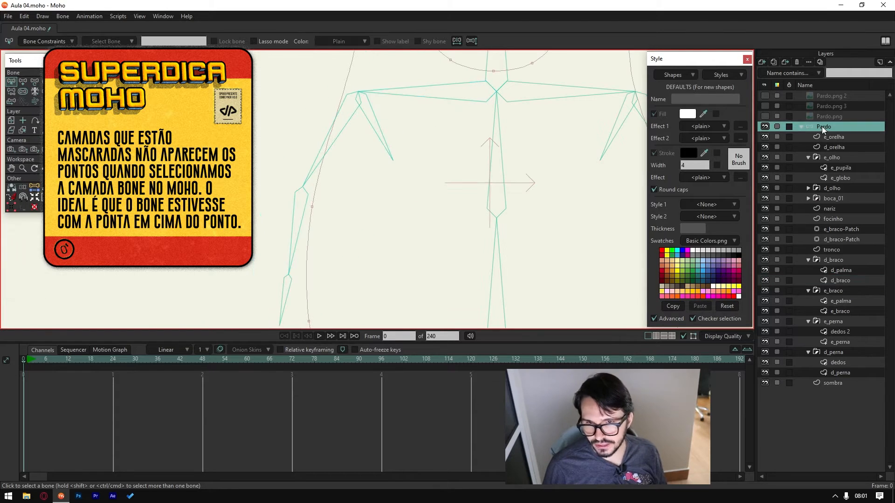
scroll(329, 199, down, 2)
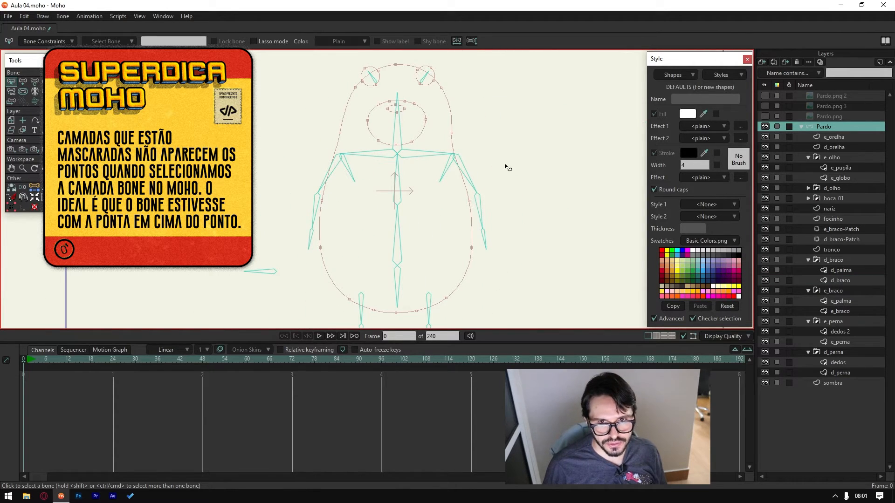
scroll(356, 142, down, 1)
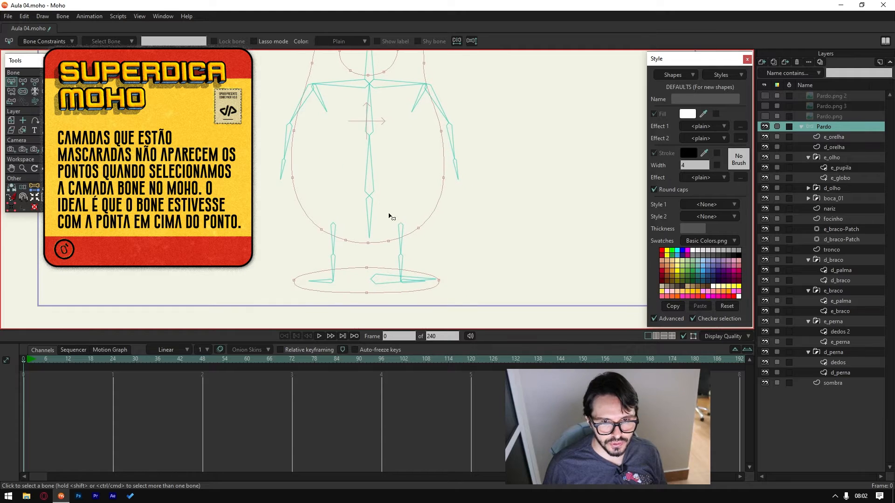
scroll(266, 124, up, 1)
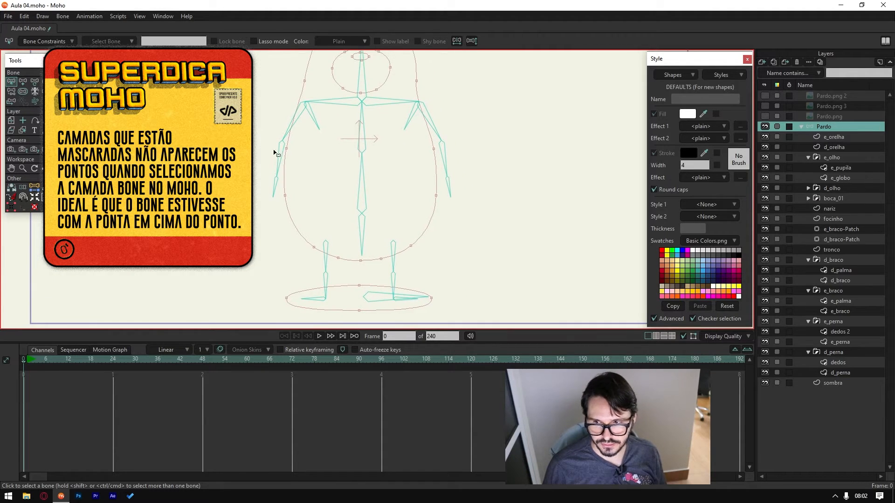
click(726, 337)
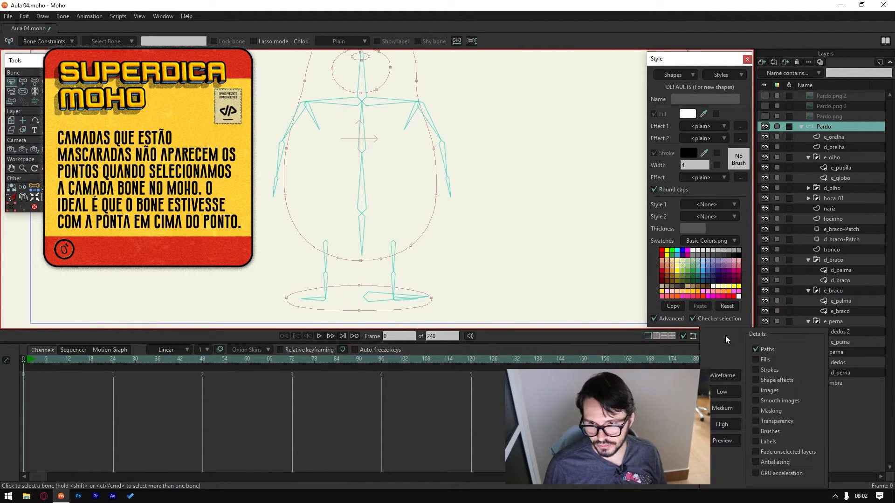
click(726, 441)
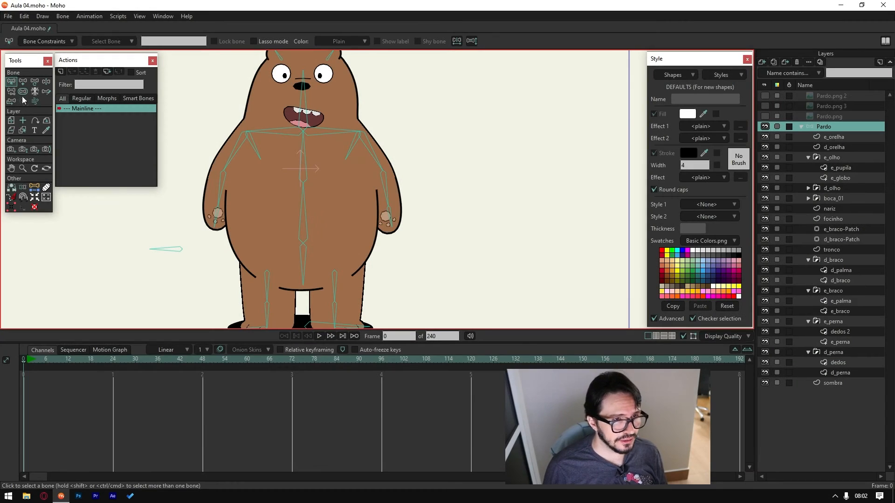
Step: Add an auxiliary bone as a child of the d_braco bone, from the elbow to the arm outline's outer elbow point
click(230, 166)
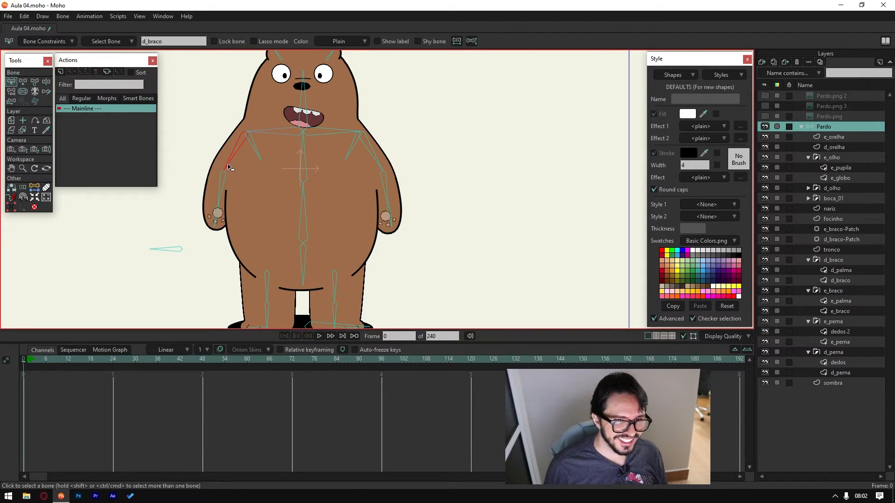
scroll(223, 169, up, 5)
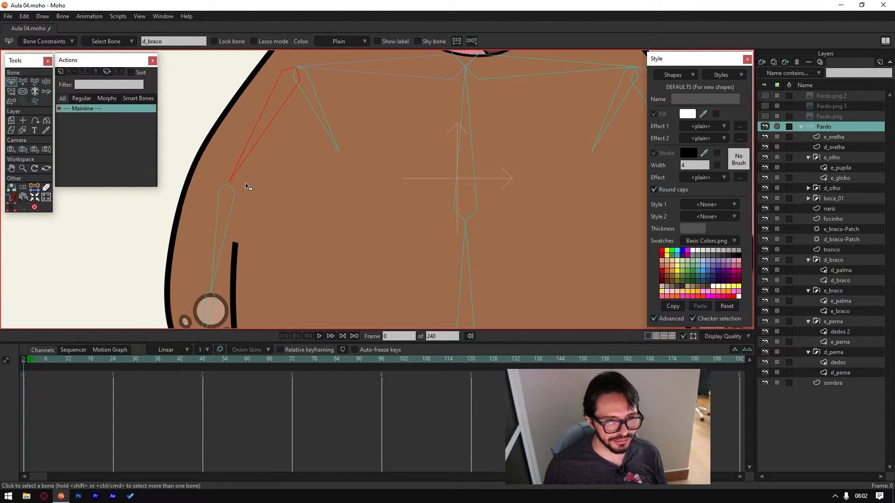
ctrl+alt+click(198, 226)
ctrl+alt+click(182, 268)
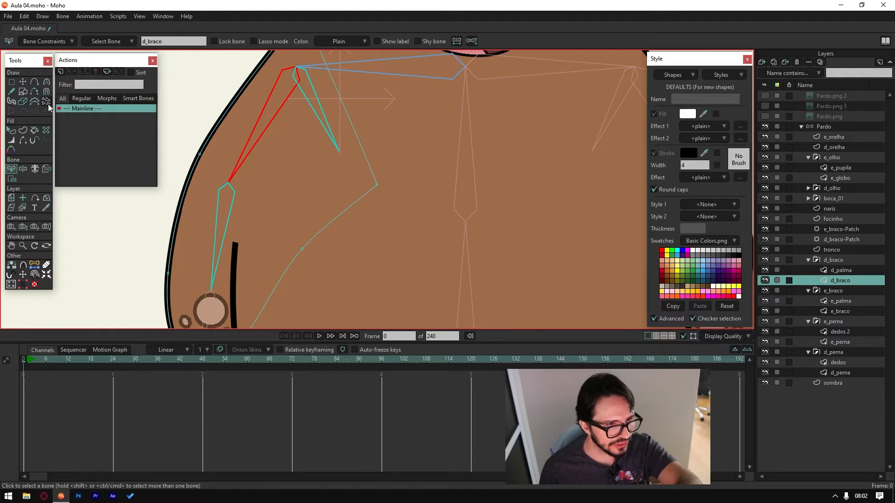
click(845, 127)
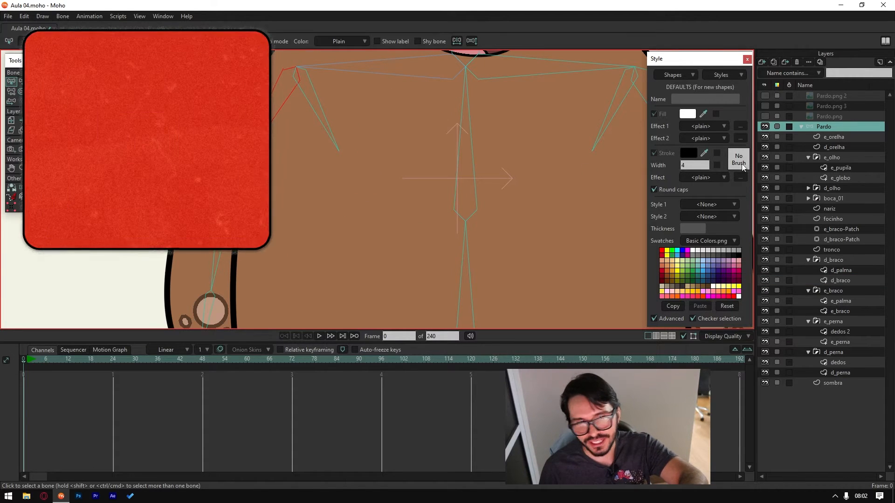
click(23, 82)
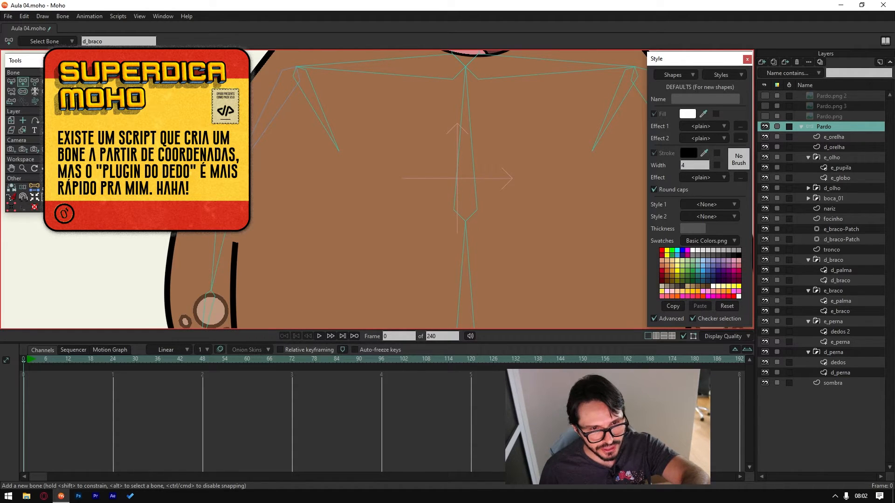
click(275, 217)
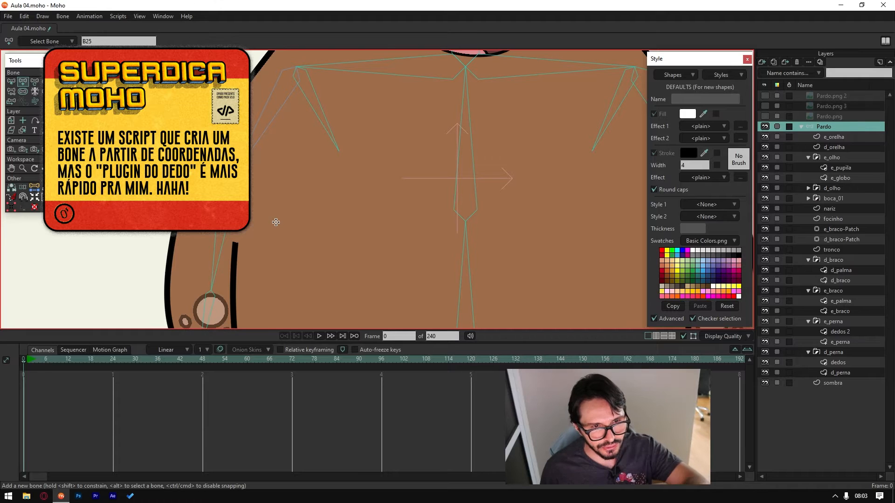
click(11, 81)
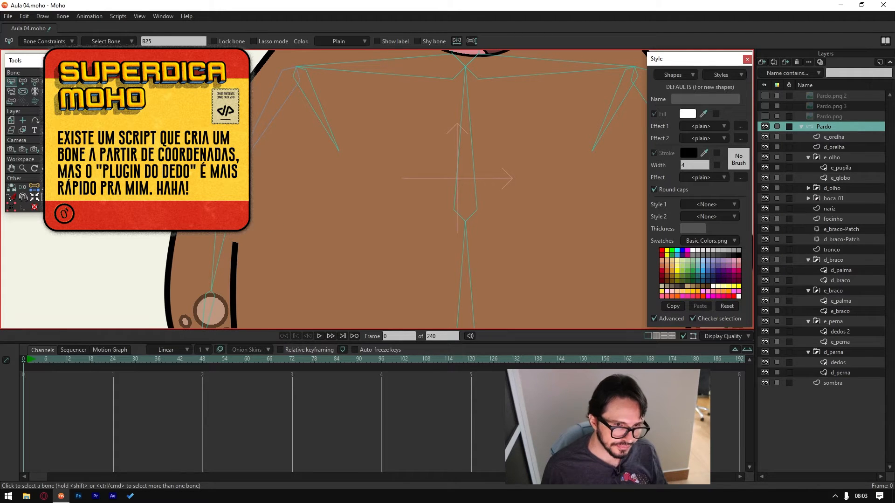
key(Return)
scroll(226, 106, up, 3)
ctrl+alt+click(225, 105)
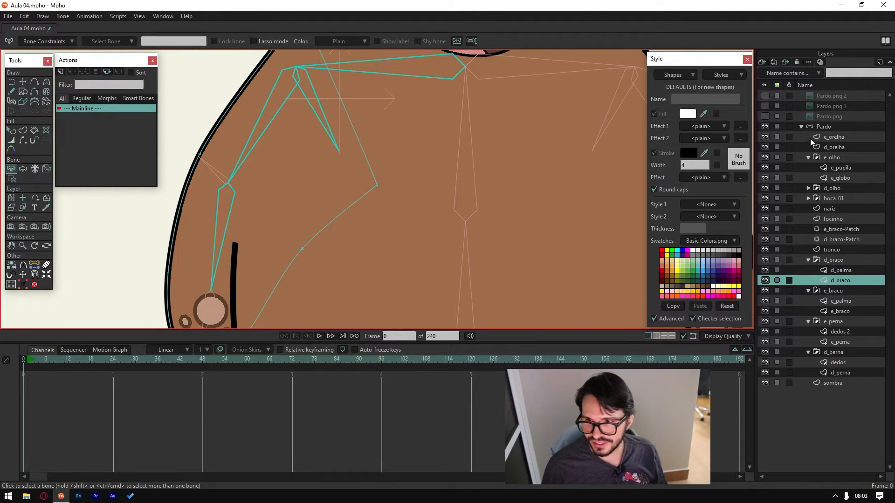
Step: Fine-tune the tip of the outer auxiliary elbow bone to meet the d_braco shape's outer elbow point
click(827, 128)
click(35, 82)
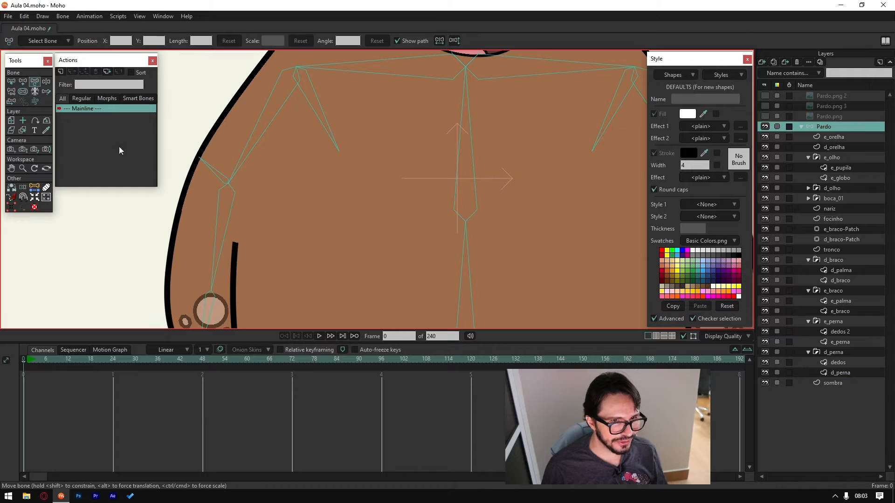
click(206, 166)
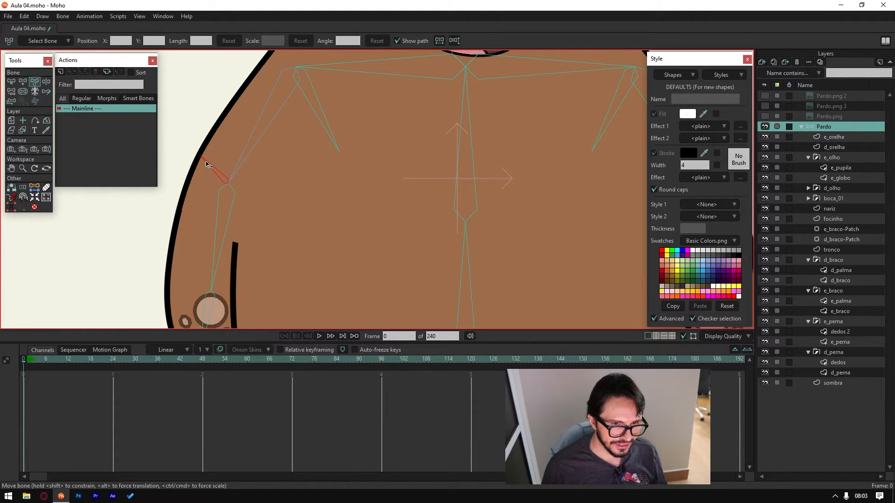
click(206, 166)
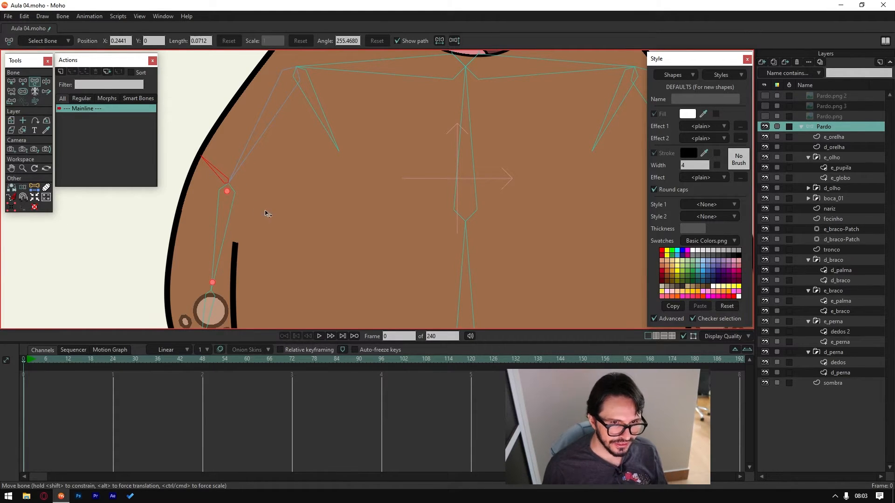
click(13, 80)
ctrl+alt+click(178, 206)
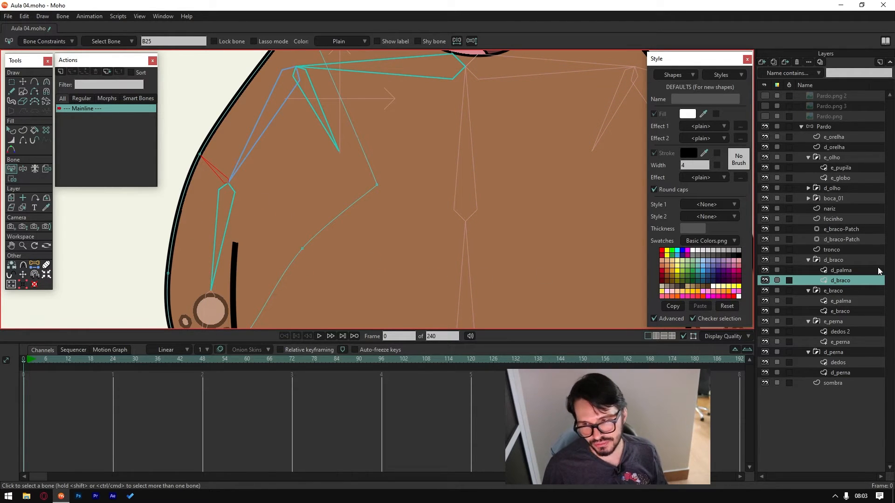
Step: Add a second auxiliary bone from the elbow to the inner elbow point of the d_braco shape
click(839, 130)
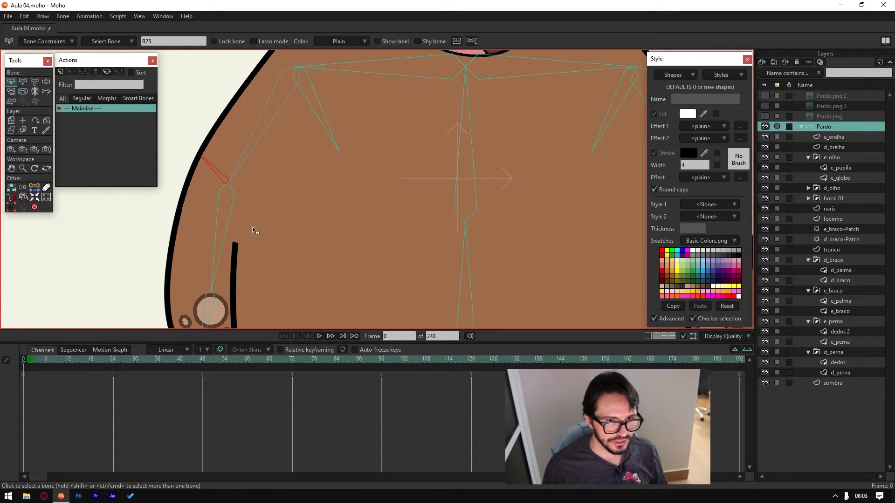
ctrl+alt+click(200, 245)
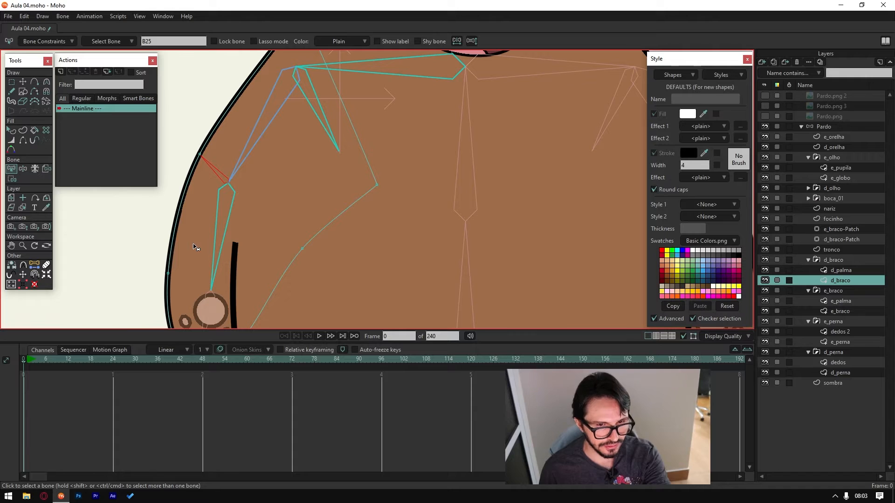
click(828, 127)
click(24, 81)
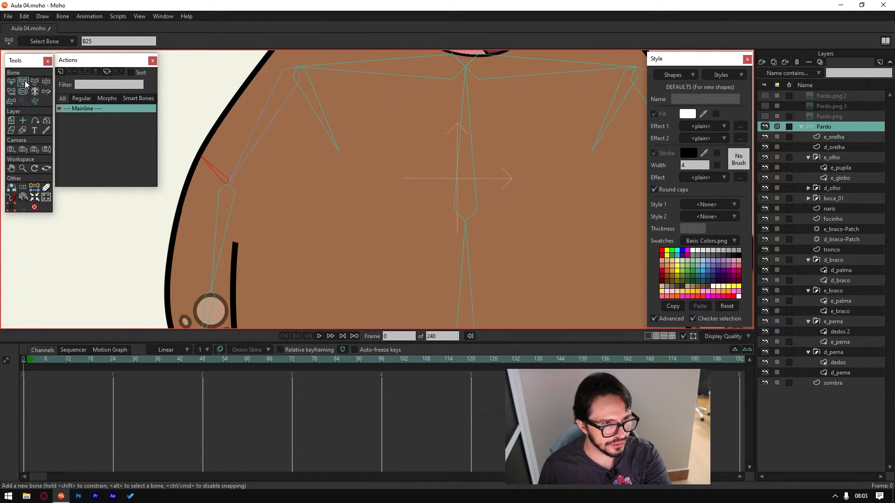
drag(231, 184, 304, 250)
click(11, 81)
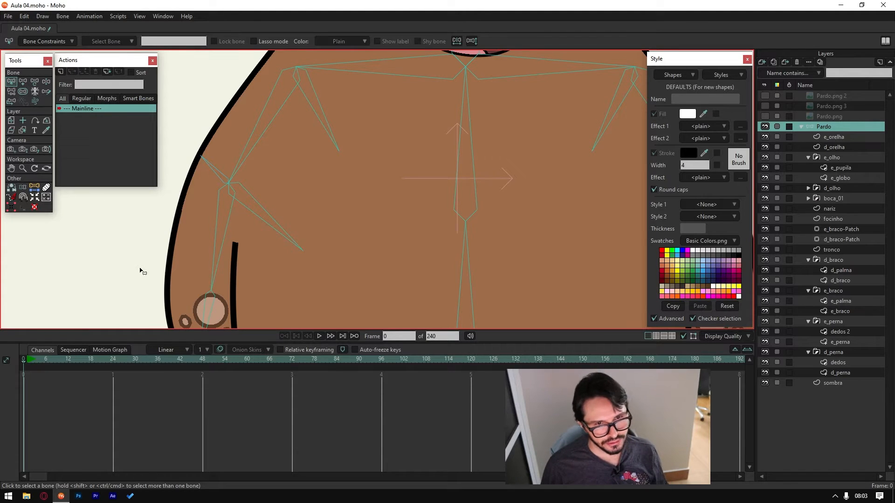
Step: Reparent the inner auxiliary elbow bone to the d_braco upper-arm bone
click(13, 93)
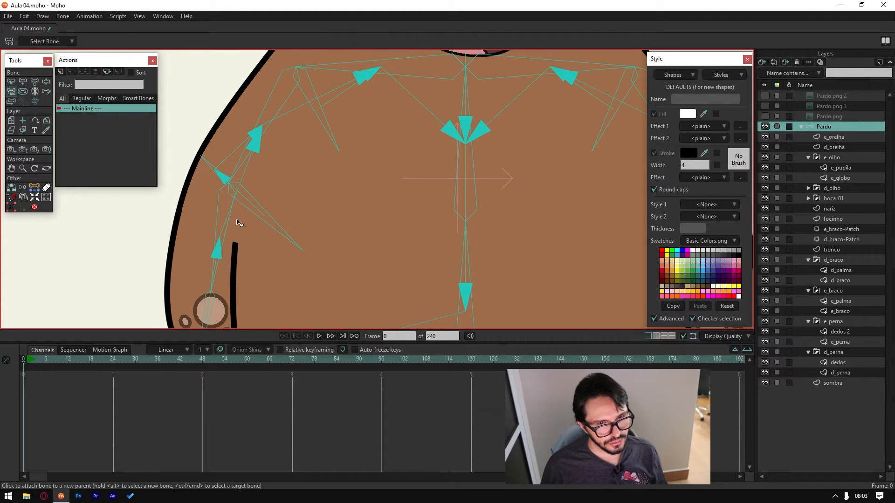
click(261, 214)
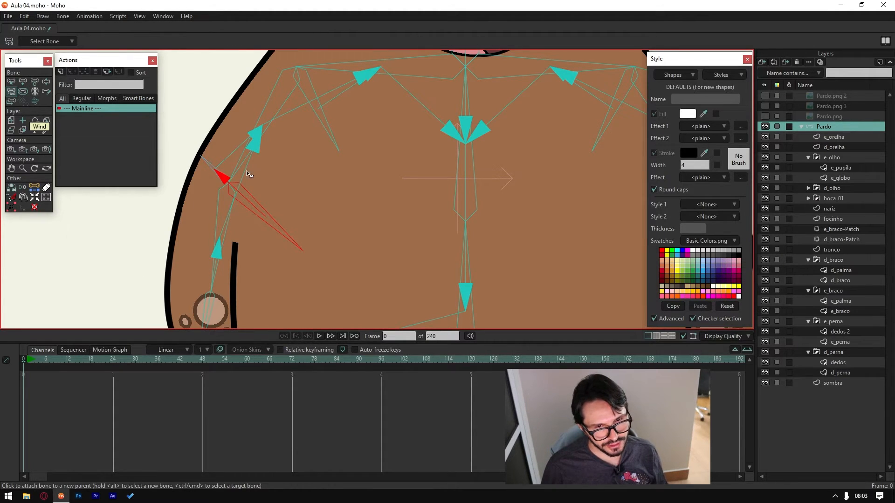
click(281, 112)
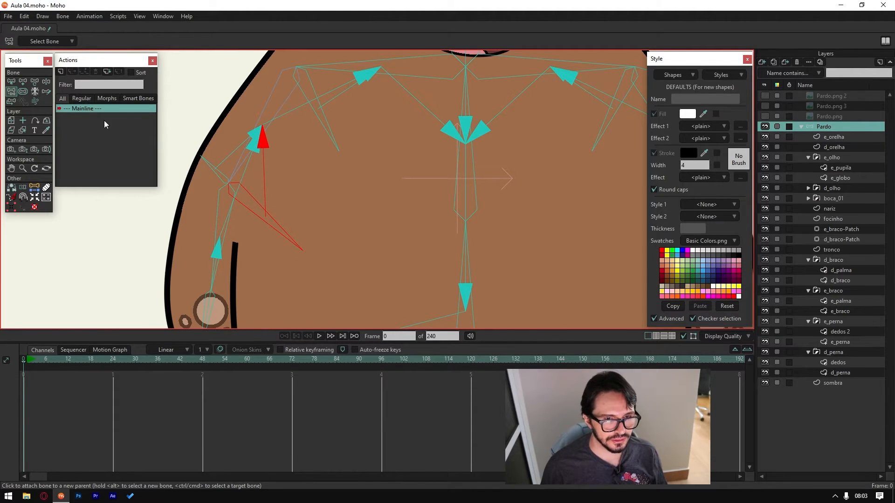
Step: Set the bone strength of both auxiliary elbow bones to 0
key(z)
scroll(149, 265, down, 3)
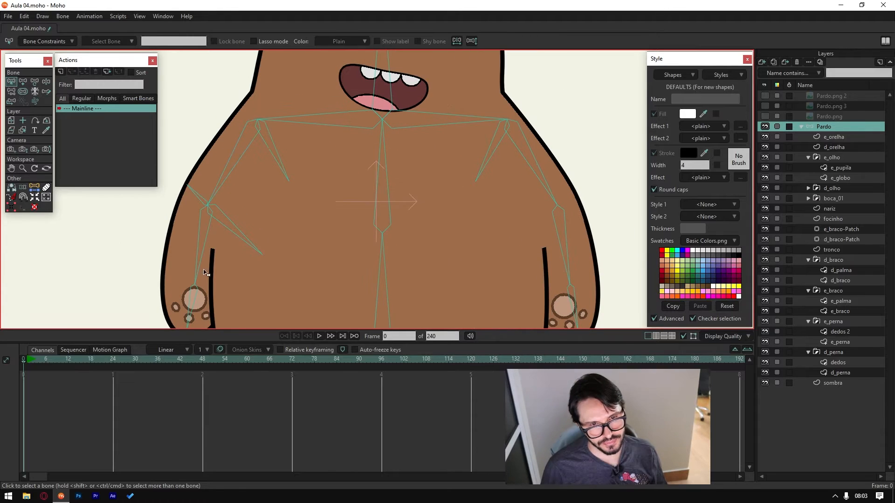
drag(295, 267, 287, 254)
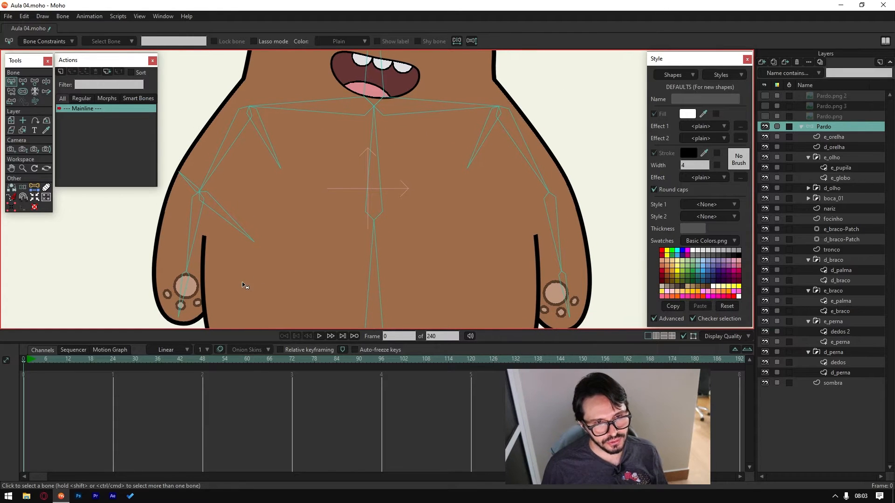
click(22, 91)
drag(194, 191, 66, 262)
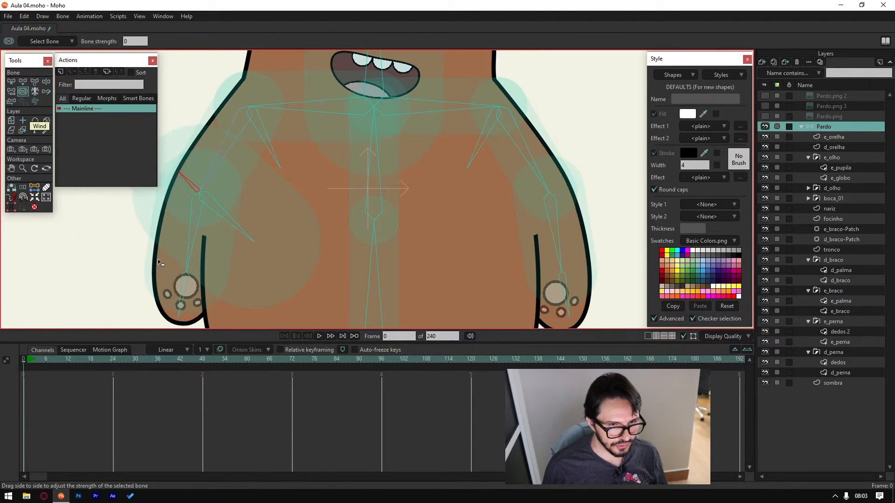
click(249, 238)
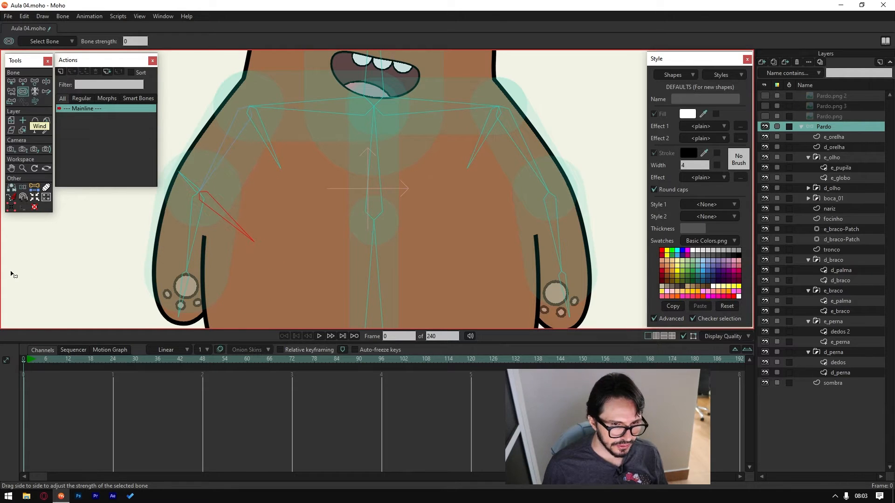
Step: Bind the outer elbow point of the d_braco shape to the outer auxiliary elbow bone
key(b)
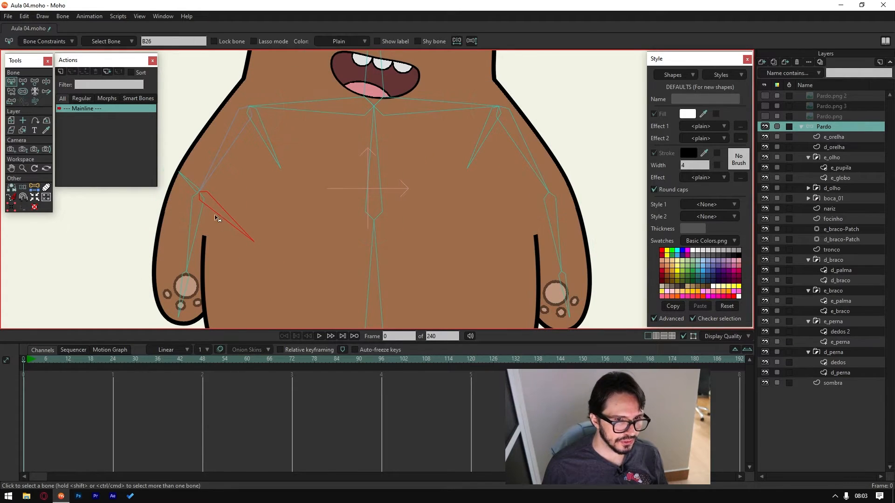
click(188, 180)
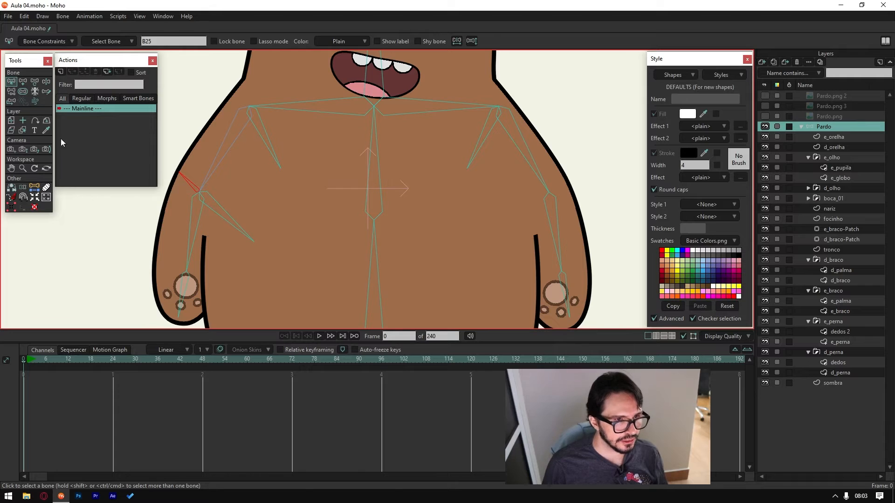
ctrl+alt+click(165, 237)
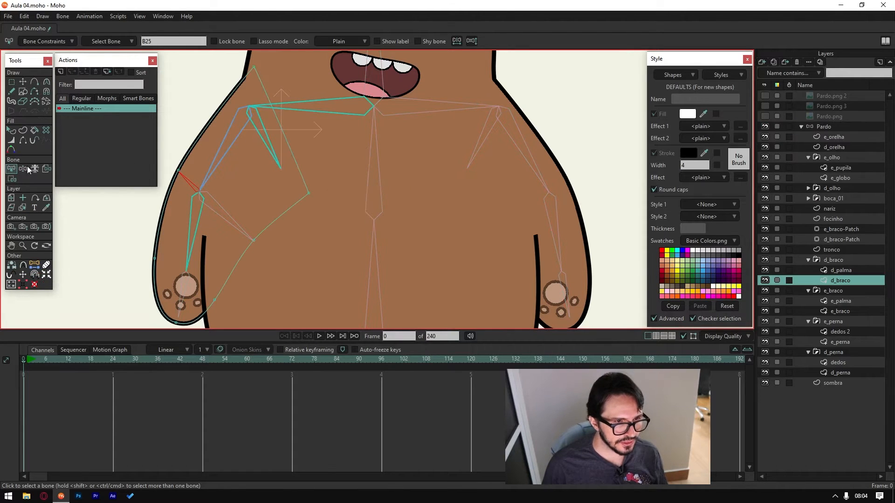
click(11, 178)
scroll(182, 175, up, 4)
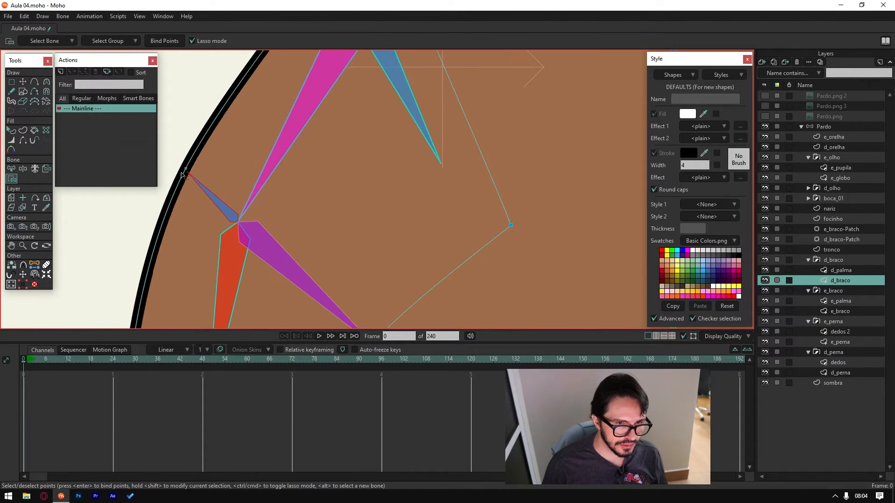
click(185, 169)
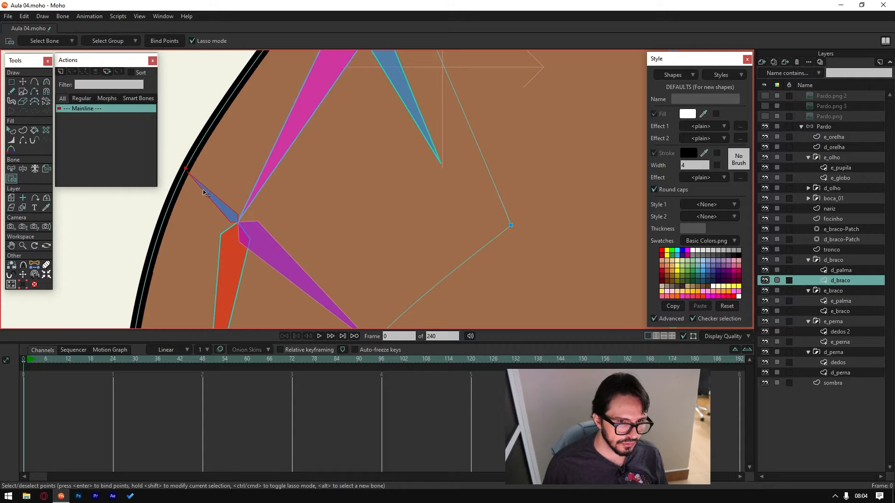
Step: Bind the inner elbow point of the d_braco shape to the inner auxiliary elbow bone
key(ctrl+a)
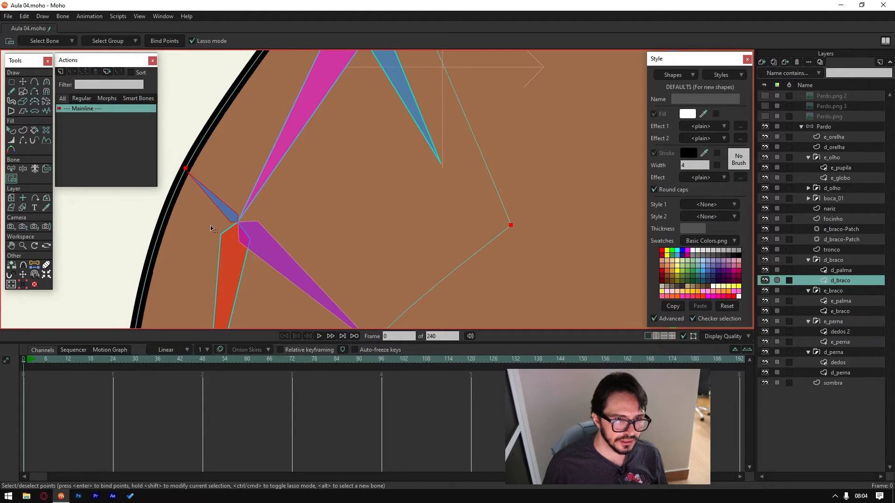
scroll(296, 284, down, 5)
scroll(313, 245, up, 4)
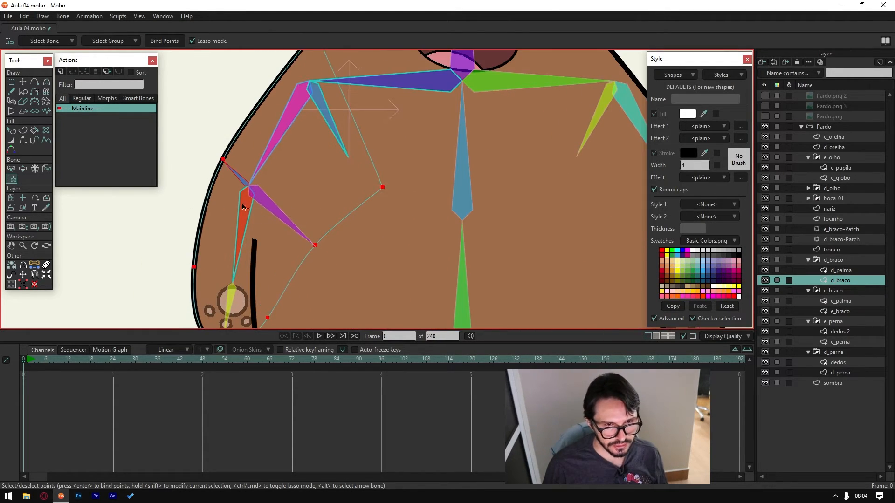
click(198, 139)
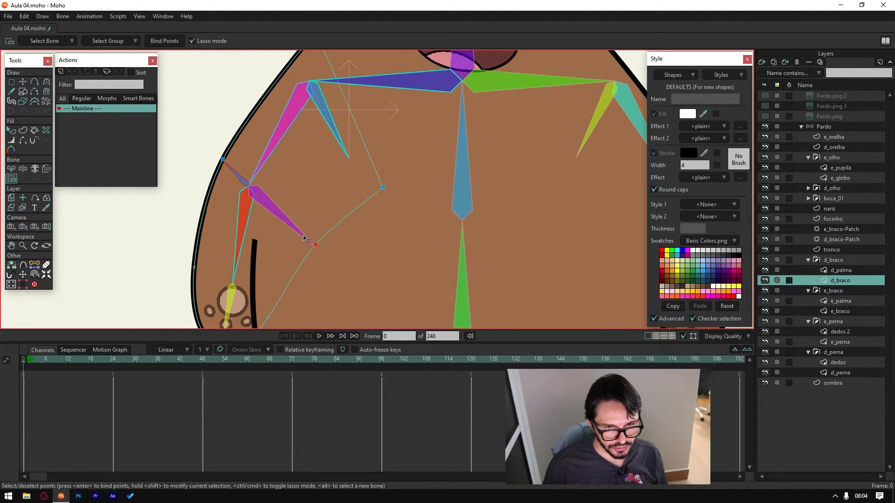
alt+click(302, 235)
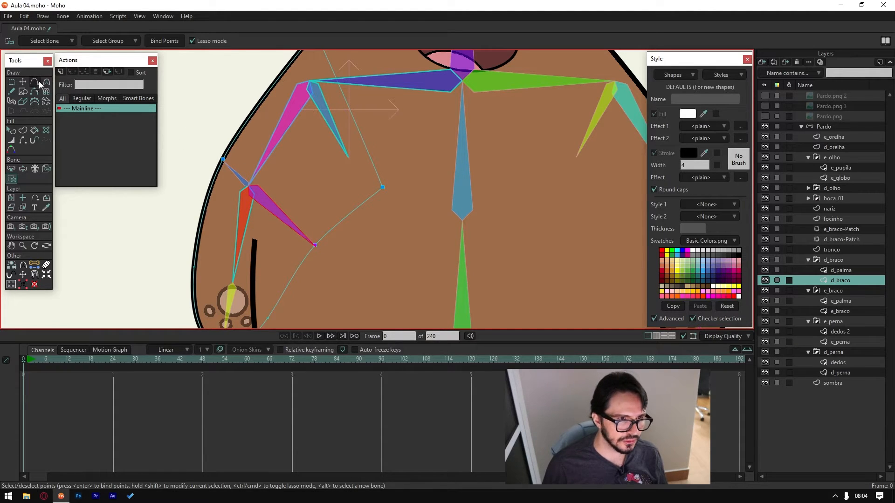
Step: Check the auxiliary elbow bones on the d_braco arm with Manipulate Bones
click(22, 167)
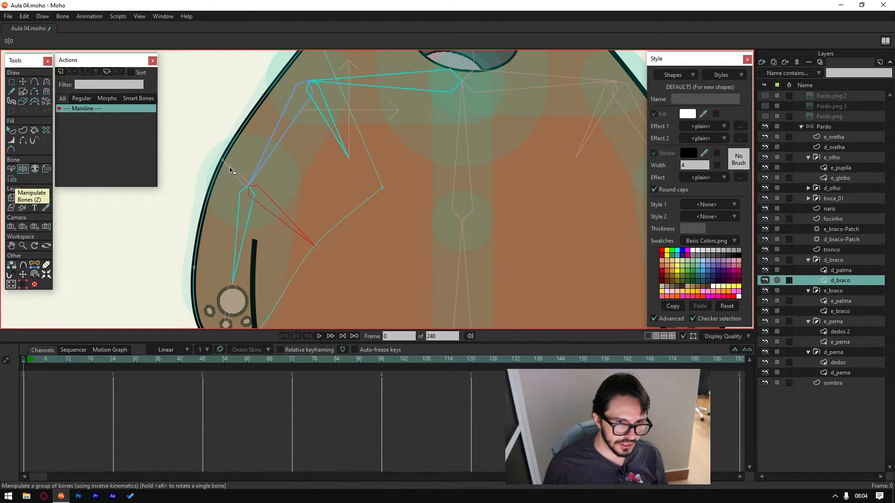
drag(225, 183, 307, 178)
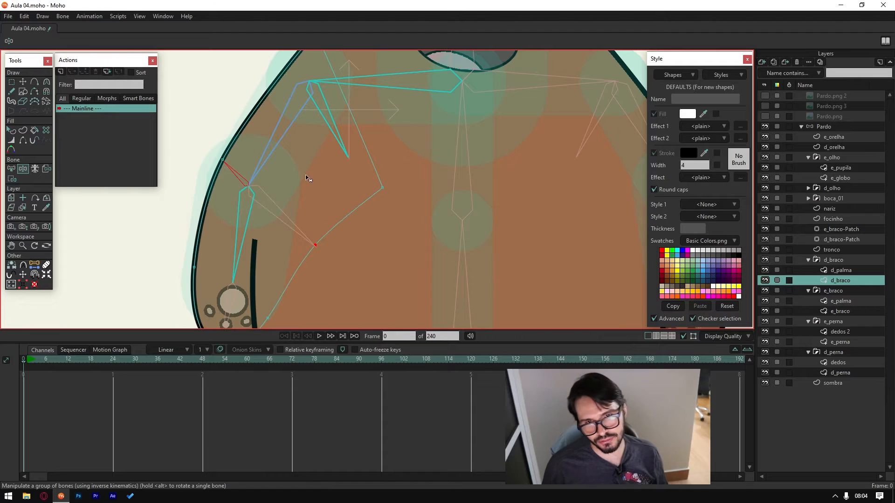
scroll(319, 168, down, 5)
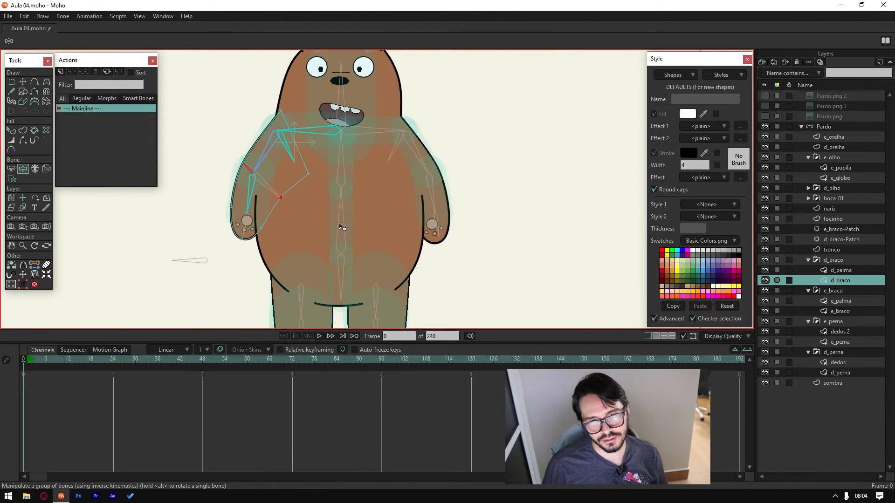
Step: Examine the points of the d_perna leg shape around the knee against its femur and lower-leg bones
scroll(274, 256, up, 3)
scroll(280, 219, down, 3)
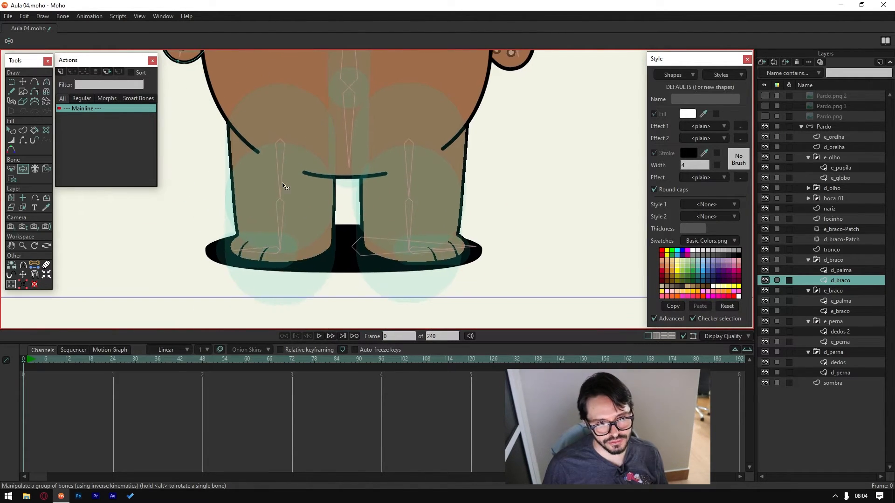
scroll(299, 196, left, 1)
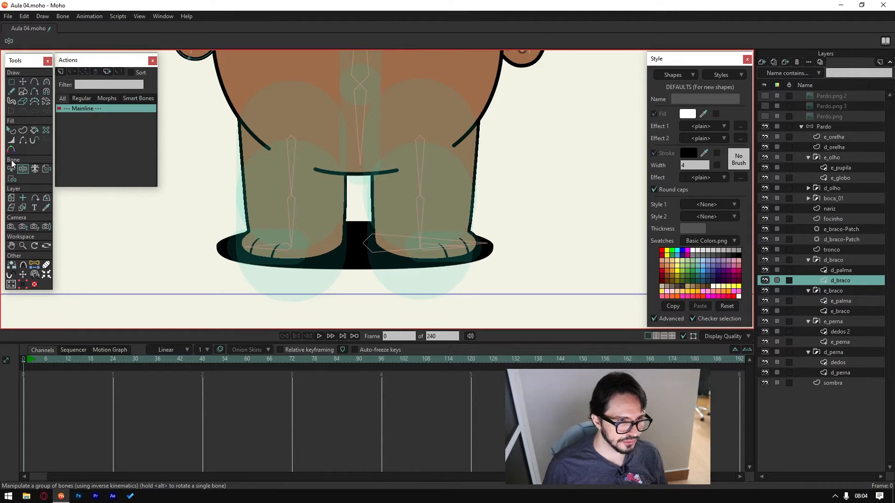
click(293, 163)
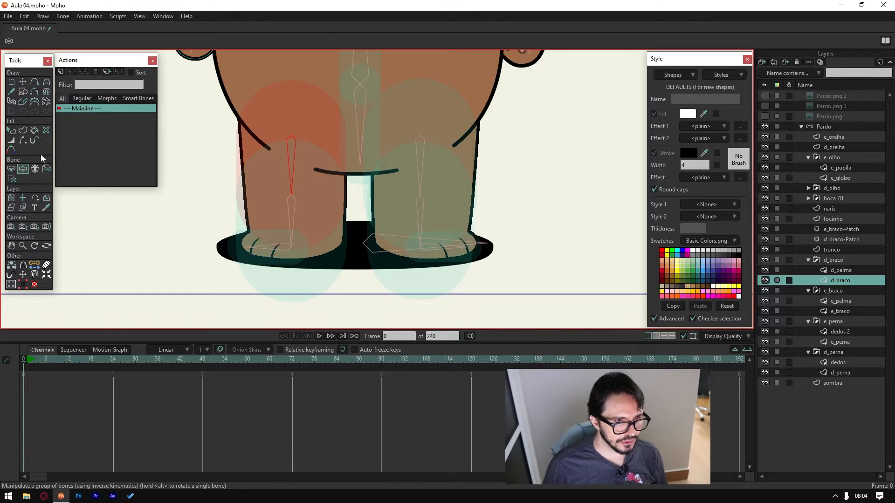
click(813, 126)
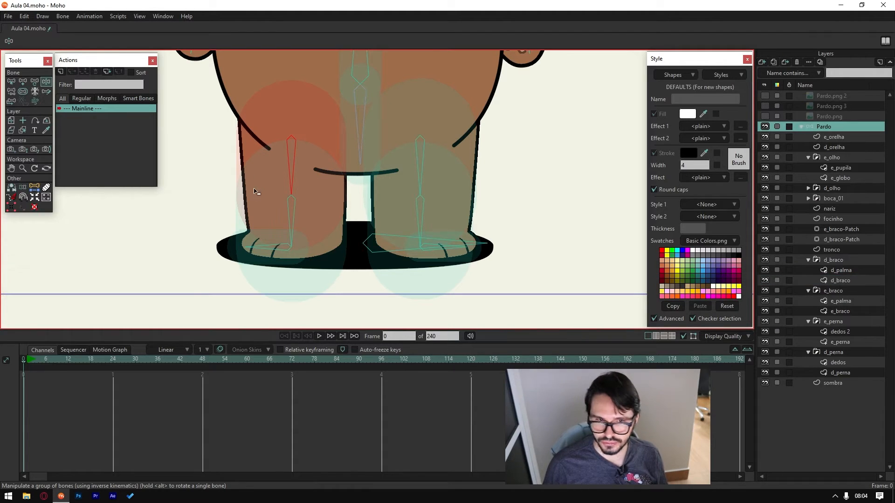
scroll(269, 190, up, 1)
ctrl+alt+click(243, 146)
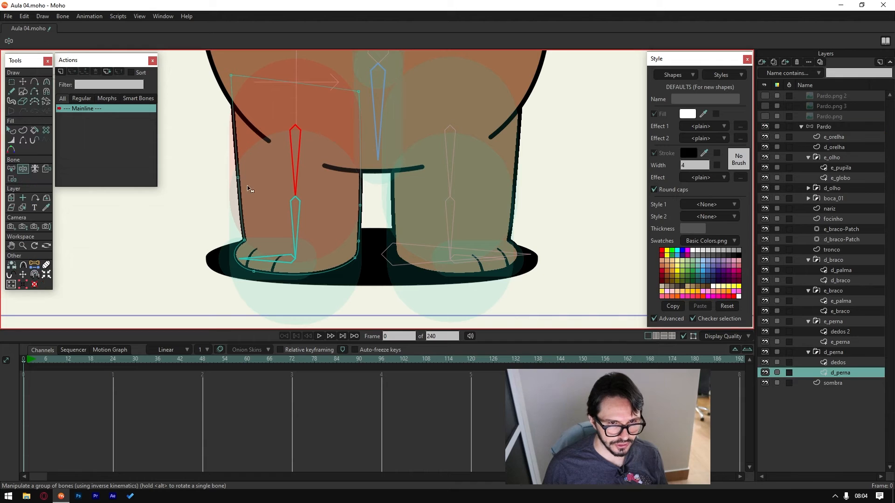
scroll(261, 196, up, 1)
scroll(262, 199, up, 1)
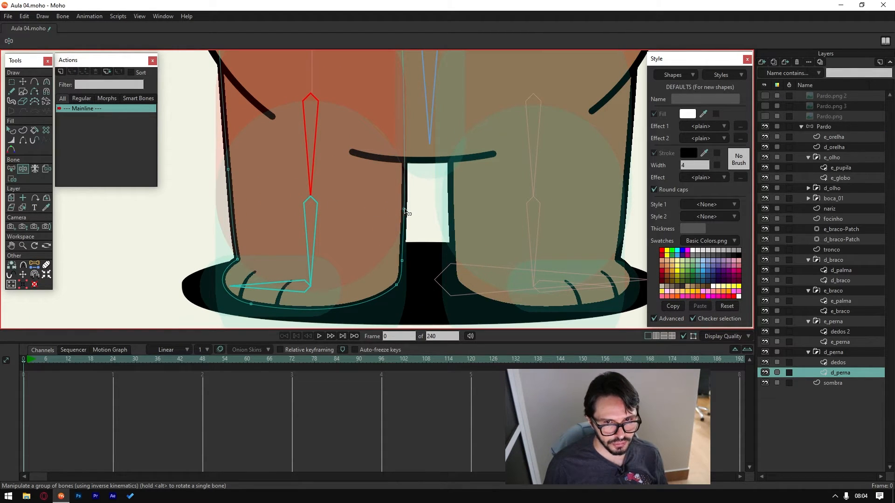
click(24, 82)
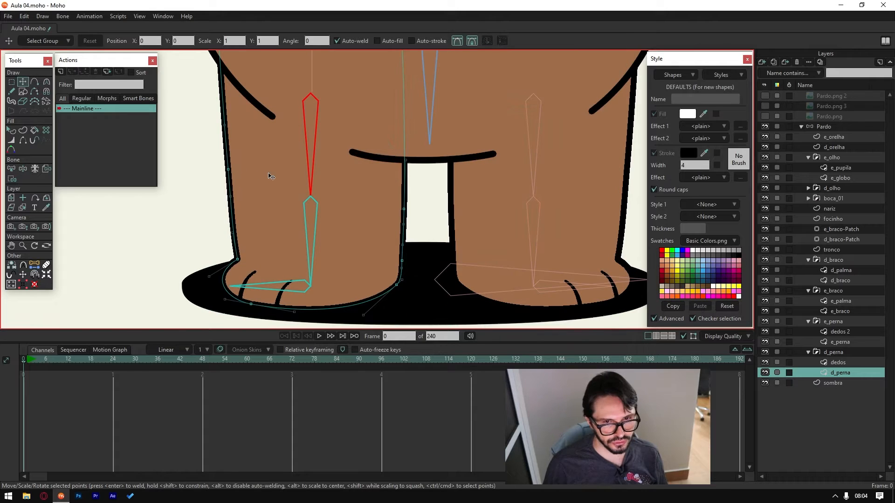
scroll(308, 182, up, 1)
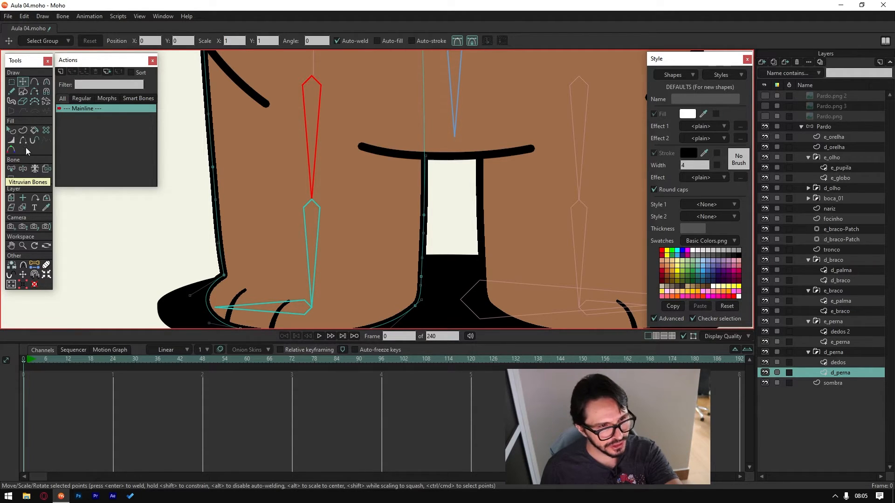
Step: Add an auxiliary bone parented to d_femur, from the knee joint to the outer knee point of the d_perna shape
click(819, 126)
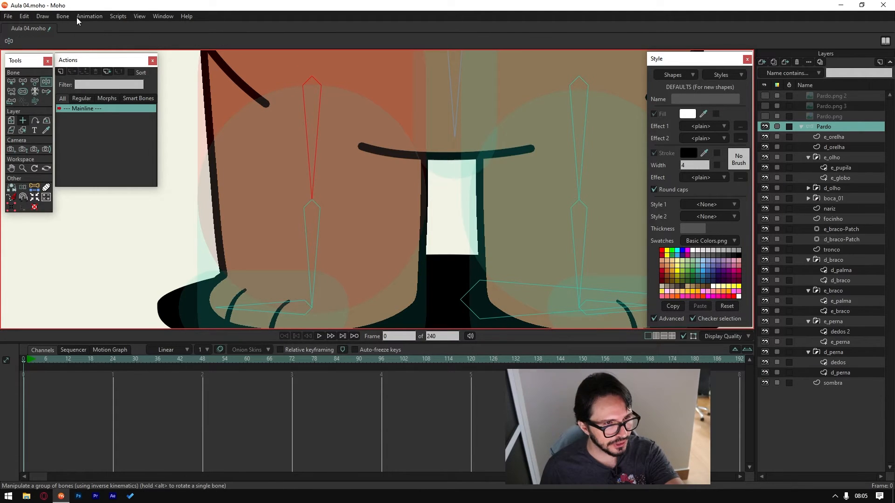
click(23, 81)
drag(312, 199, 213, 168)
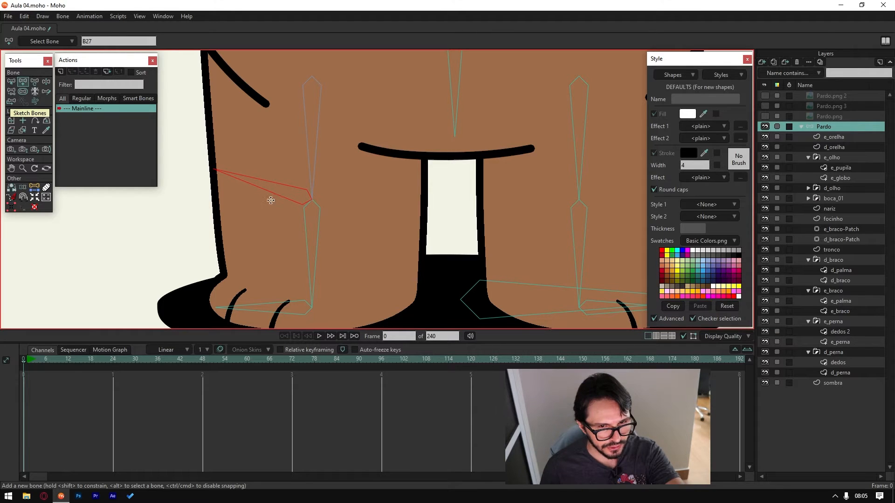
click(11, 81)
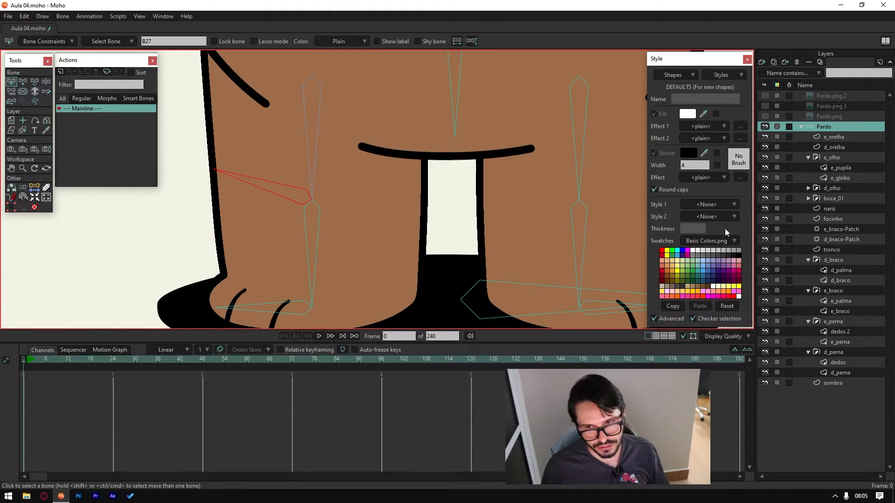
Step: Add a second auxiliary bone parented to d_femur, from the knee joint to the inner knee point of the d_perna shape
ctrl+alt+click(384, 243)
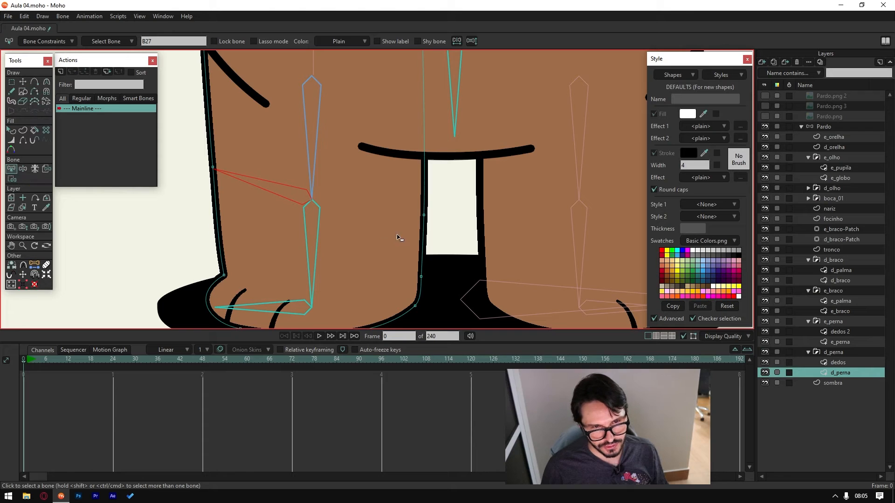
click(313, 172)
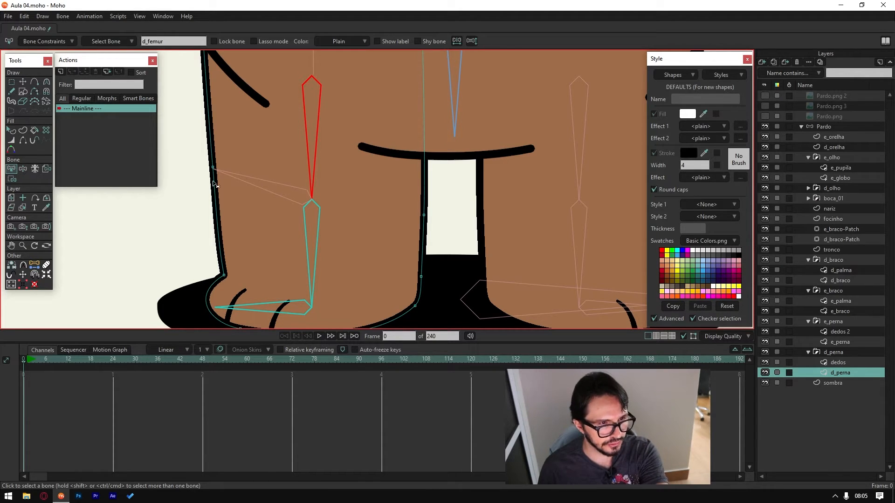
click(834, 129)
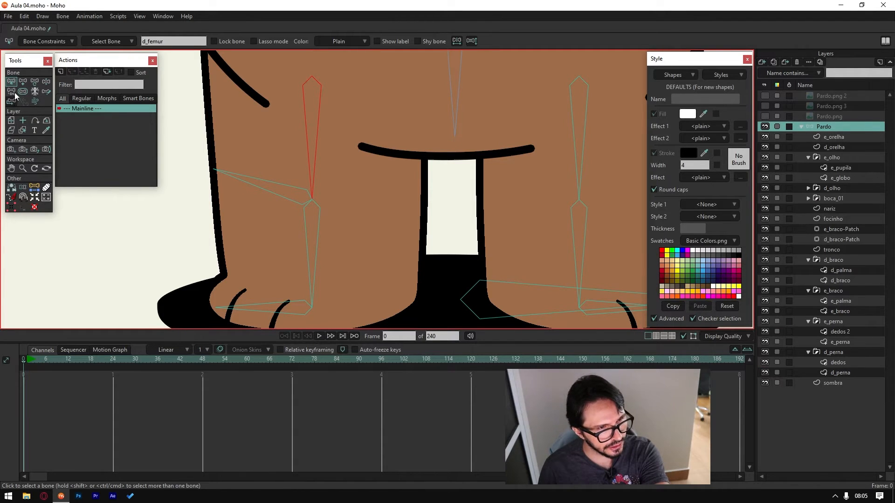
click(23, 82)
drag(313, 200, 423, 214)
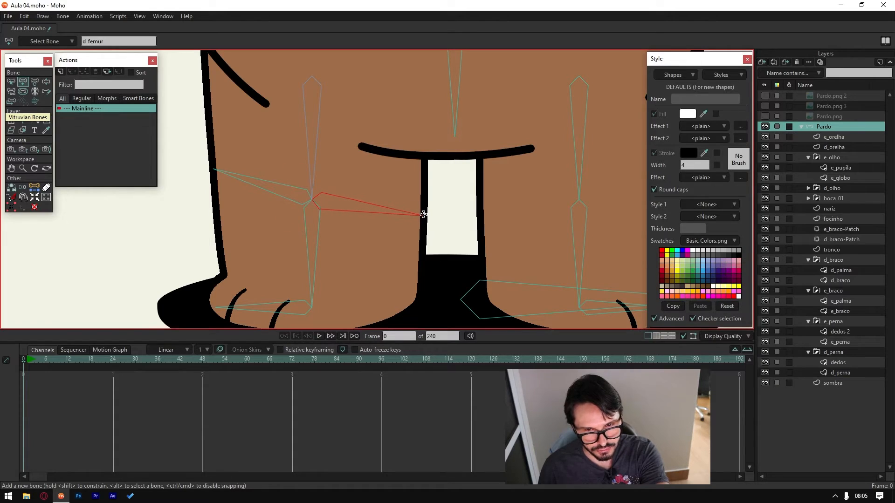
drag(423, 214, 423, 215)
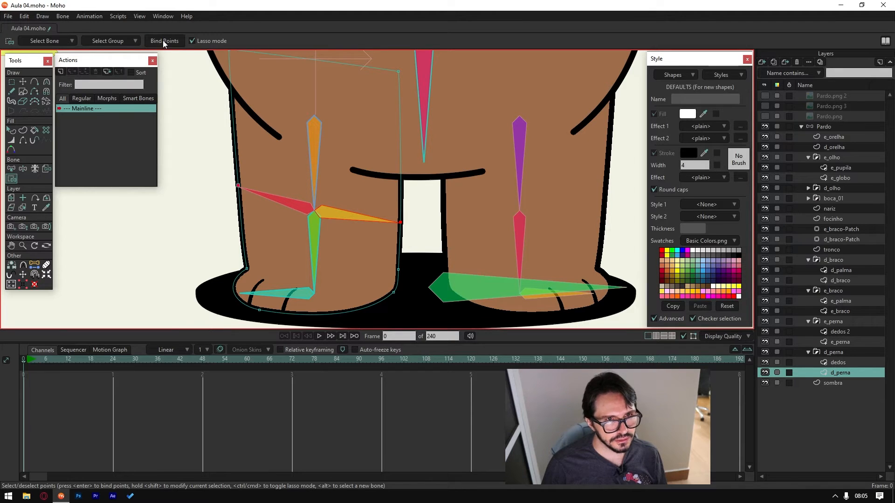
Step: Bind the two uppermost points of the d_perna shape to the hip bone at the base of the spine
scroll(336, 193, down, 2)
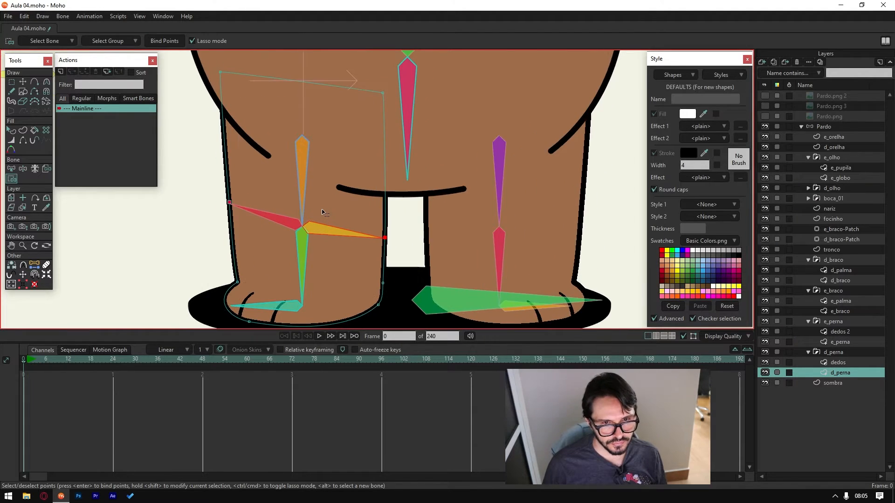
scroll(242, 186, up, 3)
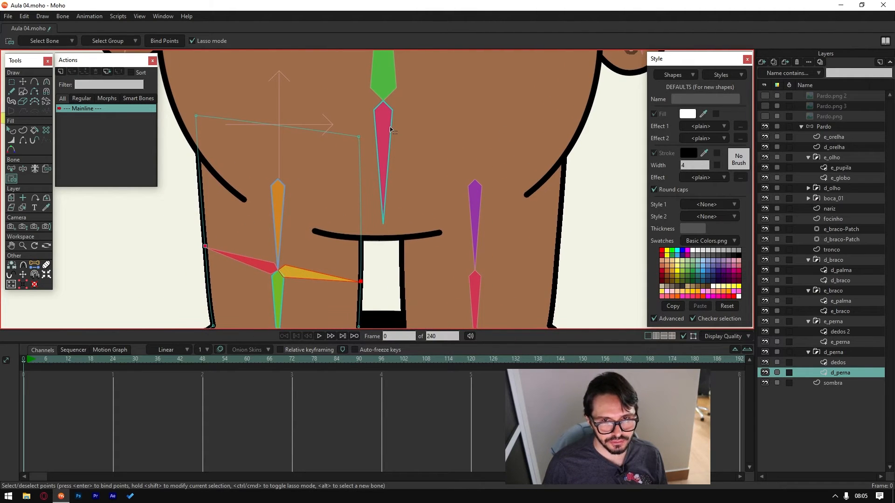
click(390, 129)
scroll(378, 178, up, 2)
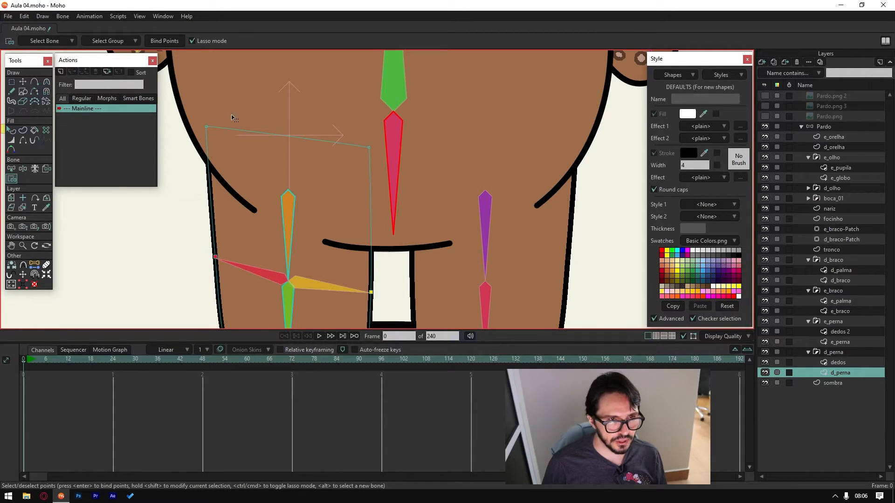
mouse_move(226, 110)
mouse_down()
mouse_move(195, 115)
mouse_move(224, 149)
mouse_move(352, 172)
mouse_move(376, 155)
mouse_move(373, 128)
mouse_up()
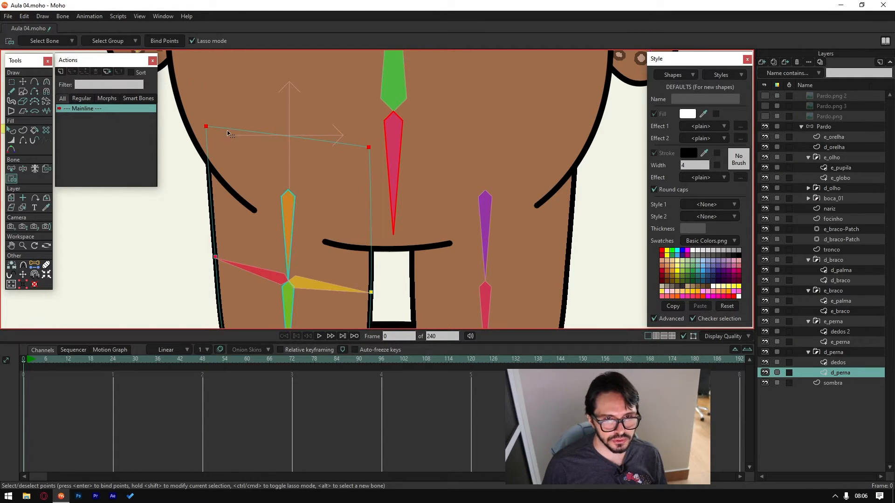
Step: Bind the four lowest points of the d_perna shape, around the ankle and sole, to the foot bone
scroll(334, 254, down, 4)
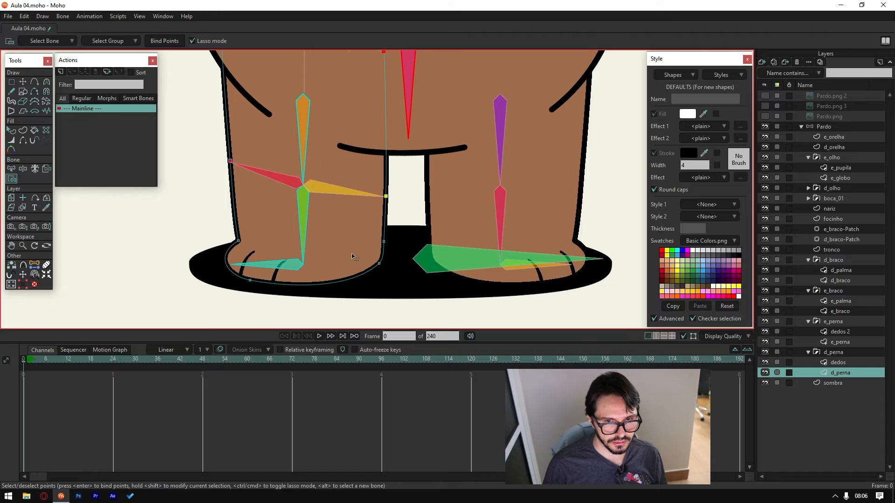
alt+click(287, 268)
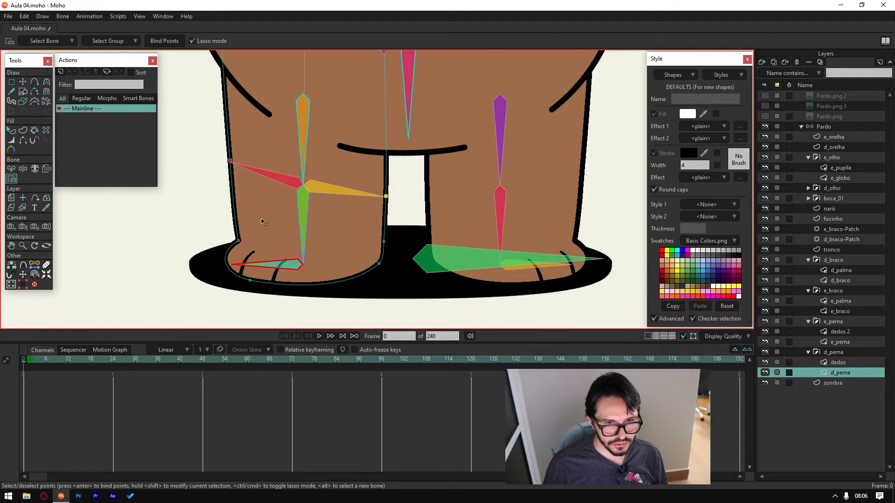
mouse_move(260, 219)
mouse_down()
mouse_move(199, 299)
mouse_move(360, 311)
mouse_move(403, 238)
mouse_move(285, 234)
mouse_move(298, 261)
mouse_up()
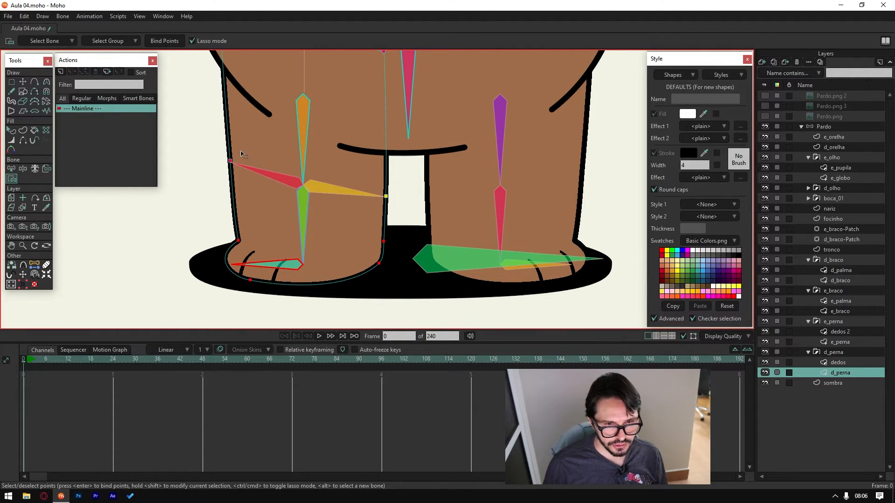
click(164, 40)
scroll(331, 256, down, 1)
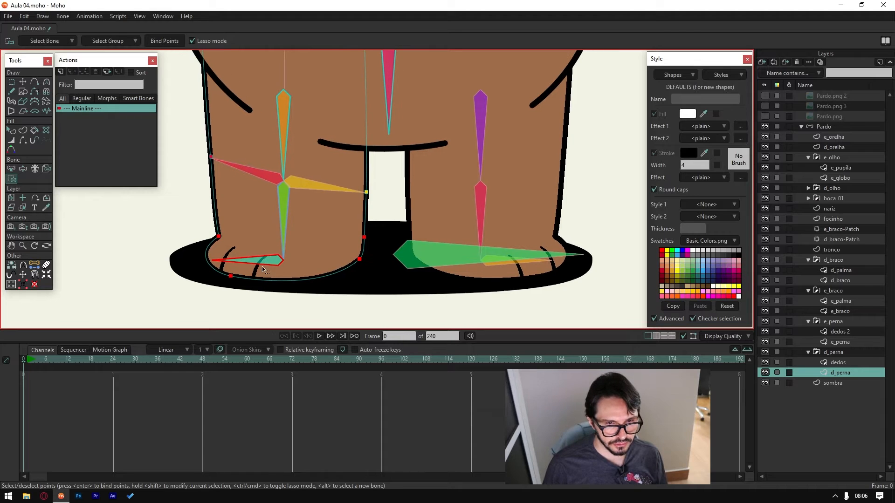
scroll(172, 153, up, 1)
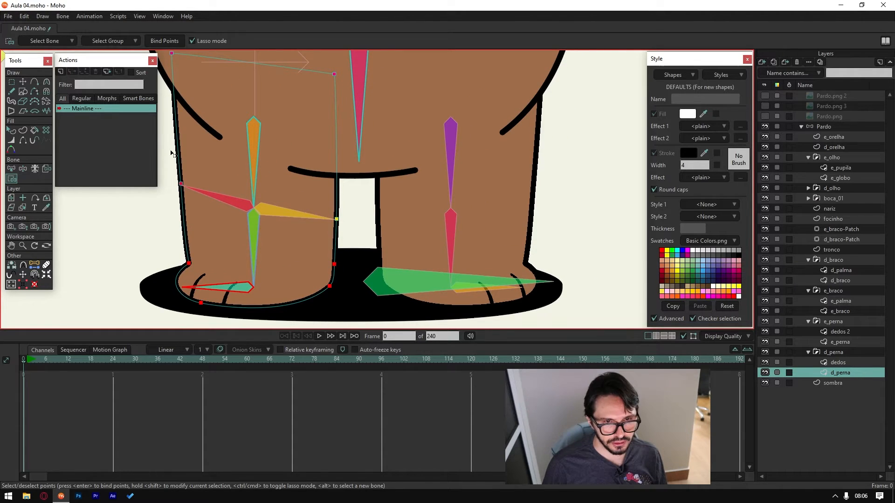
Step: Test the d_perna leg's deformation by swinging its bones up and outward with Manipulate Bones
click(28, 171)
drag(246, 241, 170, 124)
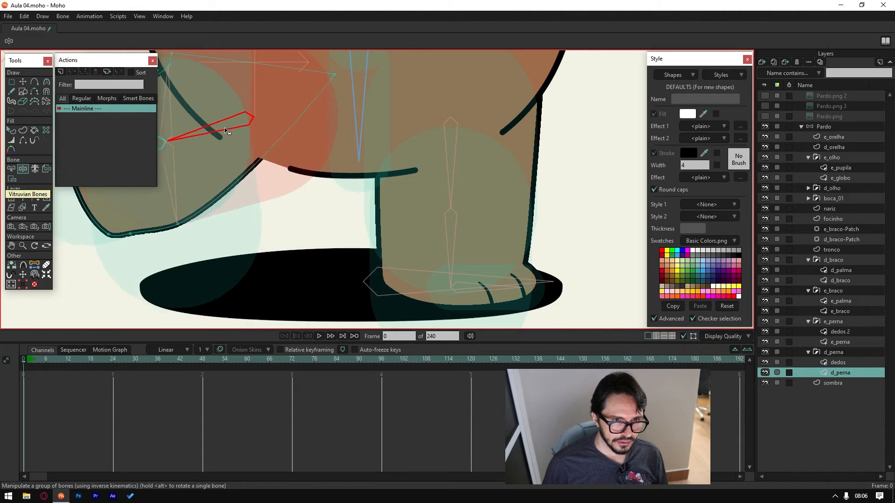
scroll(366, 218, up, 3)
scroll(414, 210, down, 2)
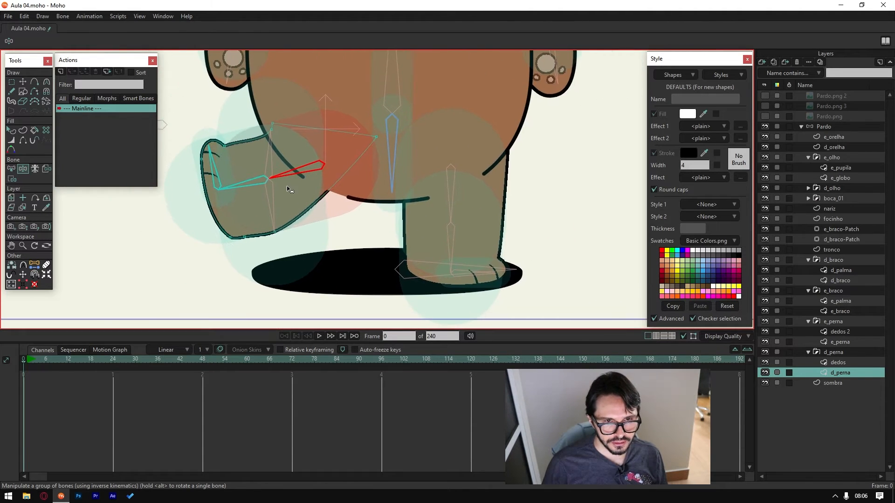
mouse_move(282, 177)
mouse_down()
mouse_move(312, 201)
mouse_move(294, 178)
mouse_up()
drag(264, 153, 256, 164)
Step: Rotate the inner and outer auxiliary knee bones and bend the lower leg to check how the knee contour deforms
click(282, 237)
drag(282, 238, 312, 219)
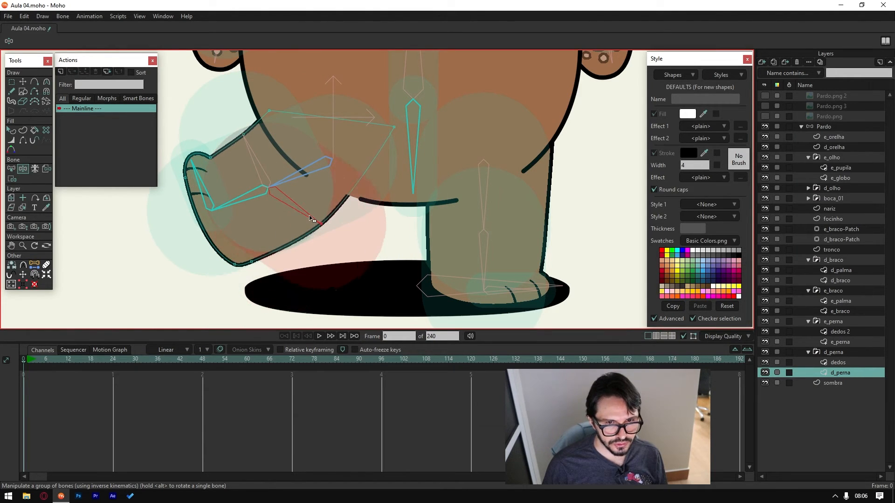
drag(235, 204, 258, 226)
drag(321, 223, 321, 198)
drag(283, 227, 287, 226)
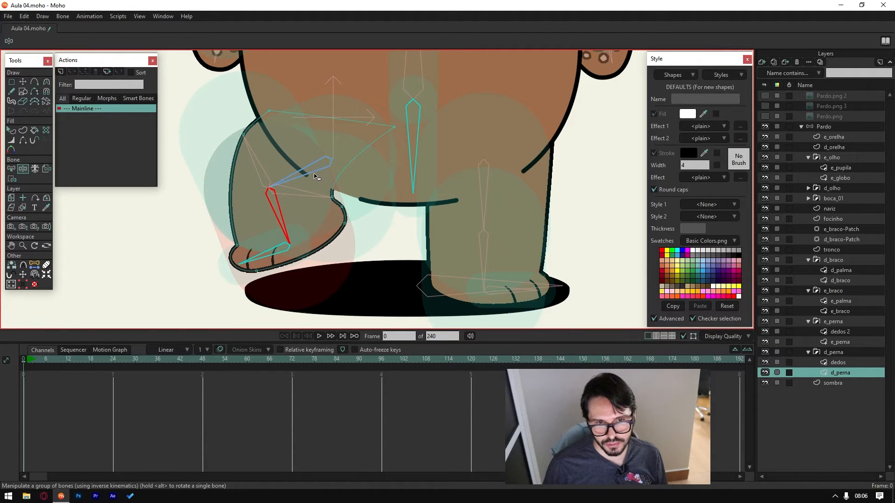
drag(313, 176, 323, 190)
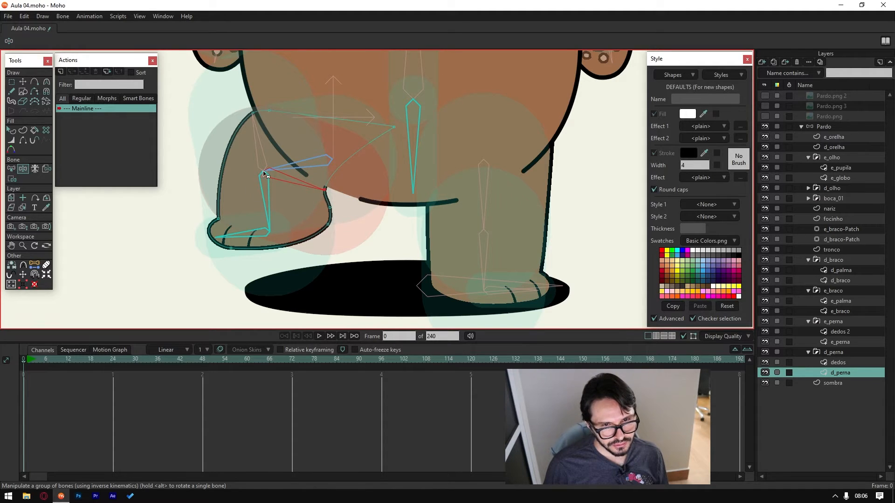
drag(262, 158, 259, 210)
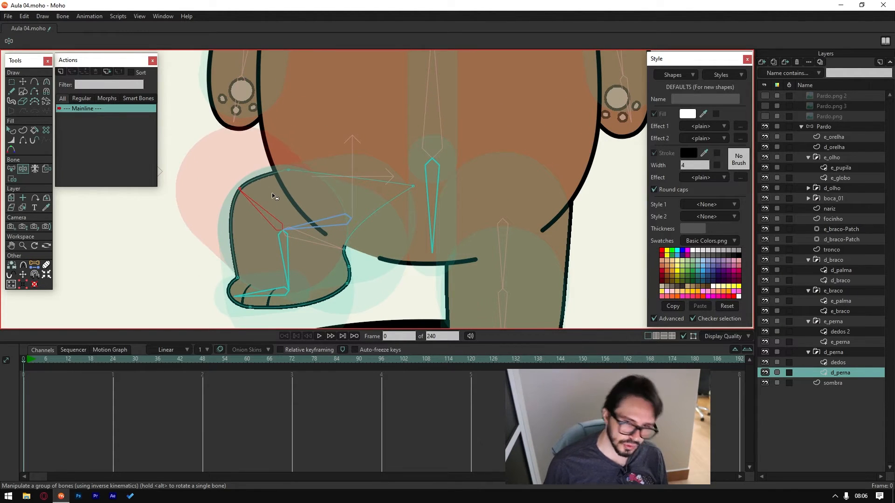
scroll(274, 195, down, 3)
Step: Raise the d_braco arm sideways with Manipulate Bones to check its deformation
drag(295, 148, 316, 266)
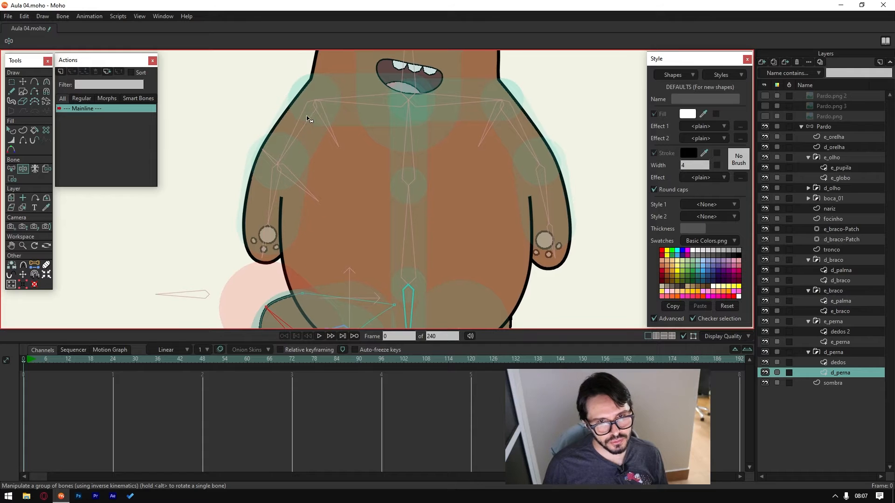
drag(303, 128, 233, 176)
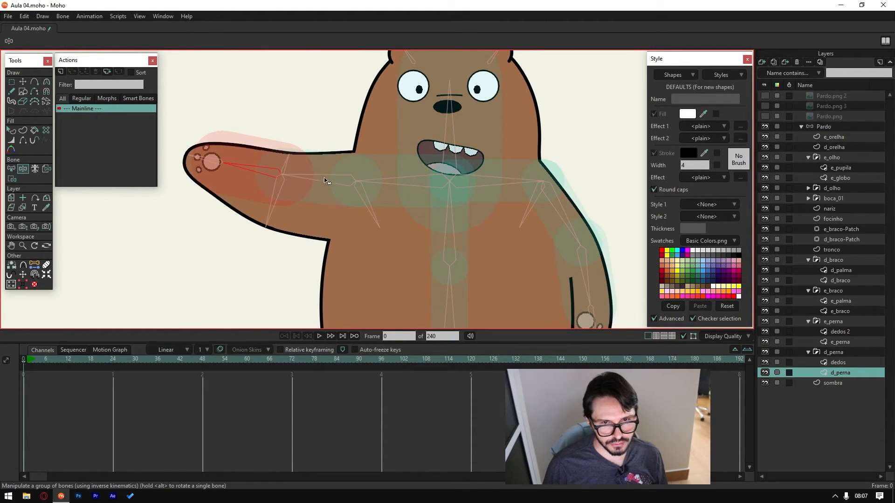
click(329, 181)
click(248, 171)
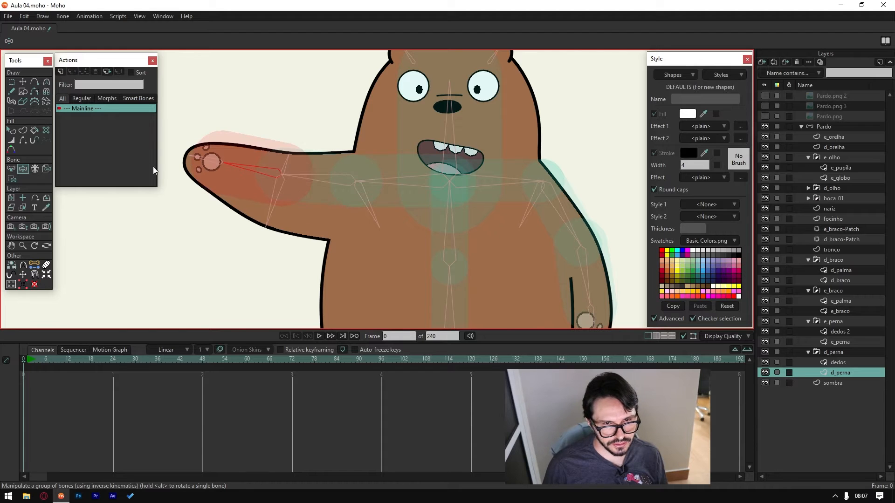
key(ctrl+z)
Step: Make d_braco the active layer and bind the three lowest points of its shape, around the hand, to the forearm bone
ctrl+alt+click(297, 257)
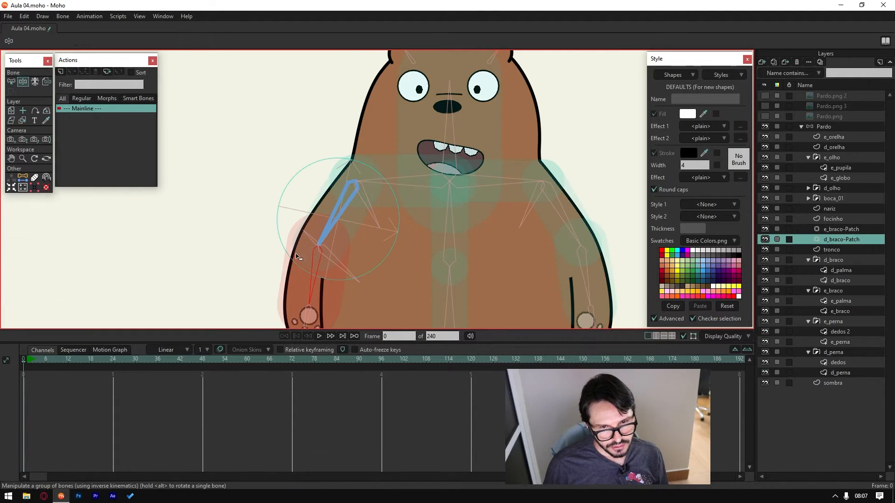
ctrl+alt+click(289, 285)
mouse_move(297, 299)
mouse_down()
mouse_move(260, 183)
mouse_move(285, 216)
mouse_up()
scroll(260, 183, up, 1)
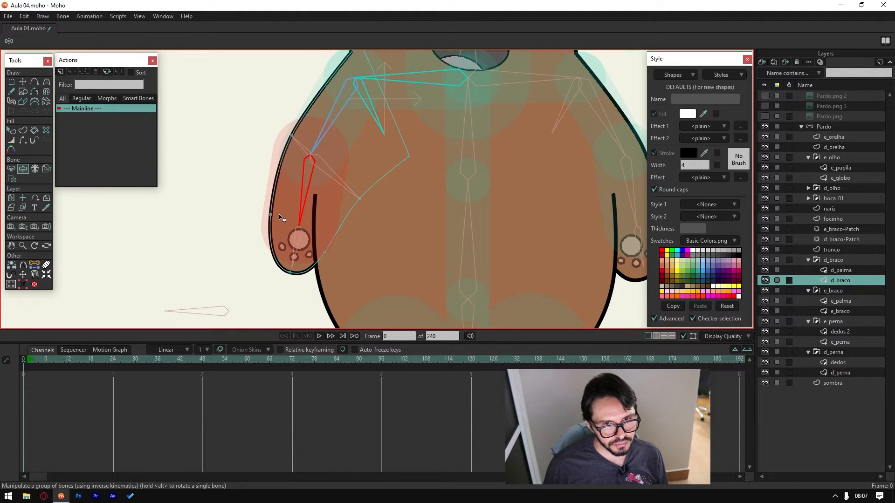
click(11, 178)
scroll(298, 238, up, 1)
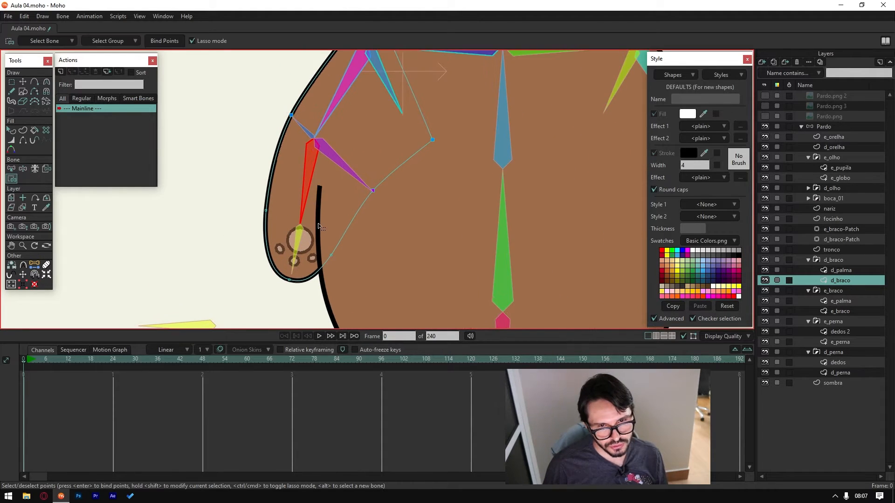
drag(314, 193, 301, 175)
mouse_move(242, 149)
mouse_down()
mouse_move(307, 293)
mouse_move(350, 219)
mouse_move(294, 150)
mouse_up()
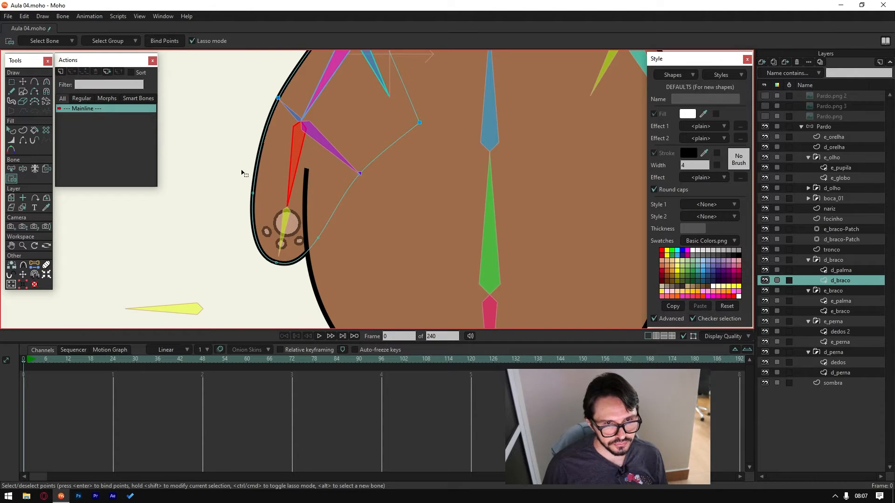
mouse_move(243, 174)
mouse_down()
mouse_move(326, 182)
mouse_move(244, 171)
mouse_up()
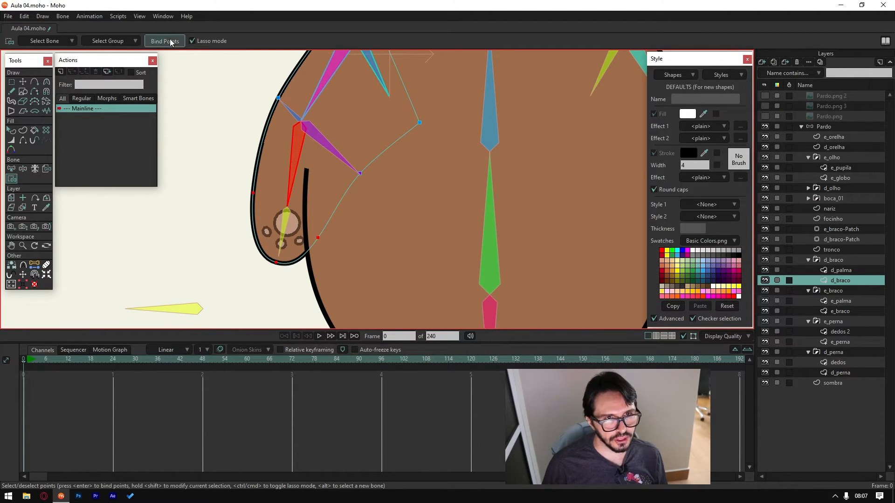
scroll(284, 163, up, 1)
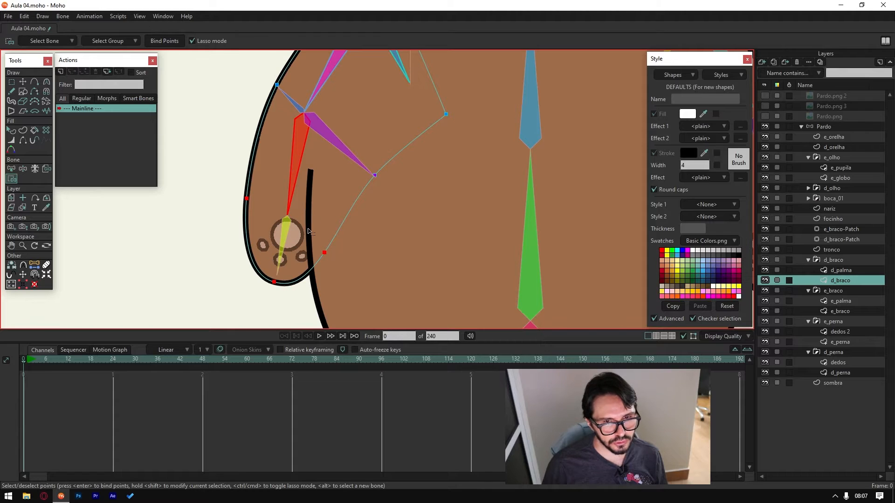
Step: Bend the d_braco forearm outward and rotate its auxiliary elbow bones with Manipulate Bones to test the elbow contour
click(22, 82)
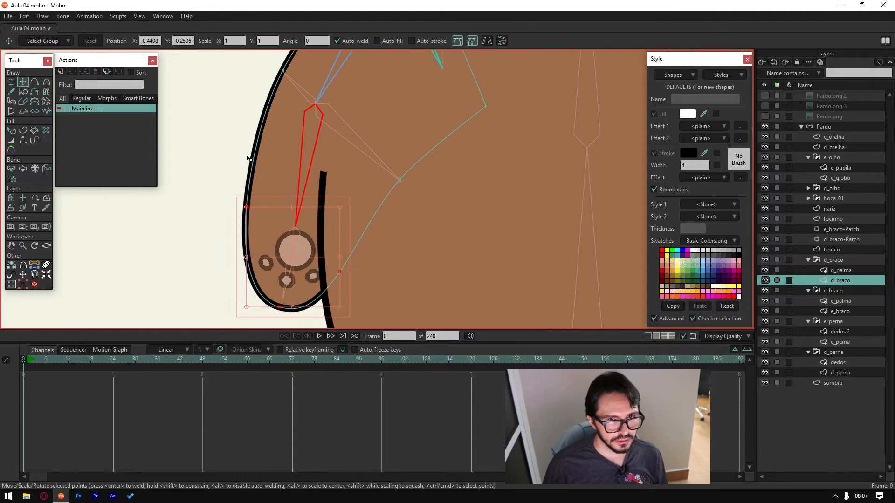
scroll(240, 155, down, 1)
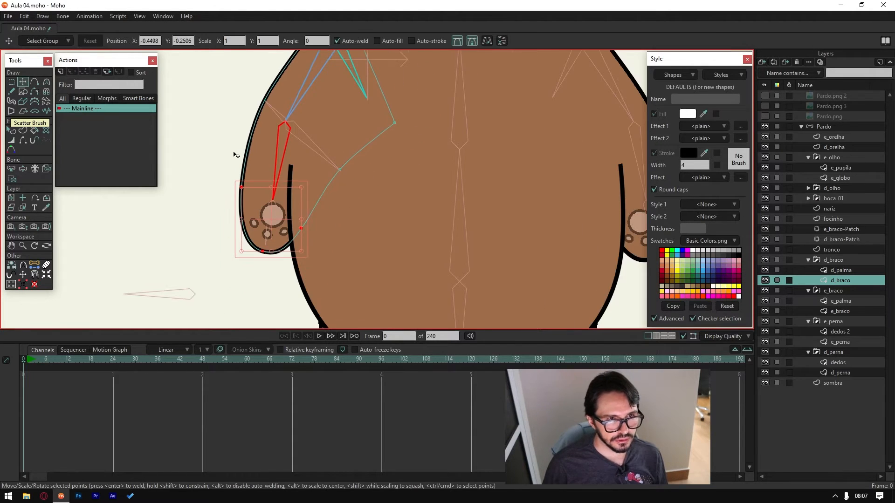
click(23, 168)
drag(280, 164, 255, 186)
click(262, 177)
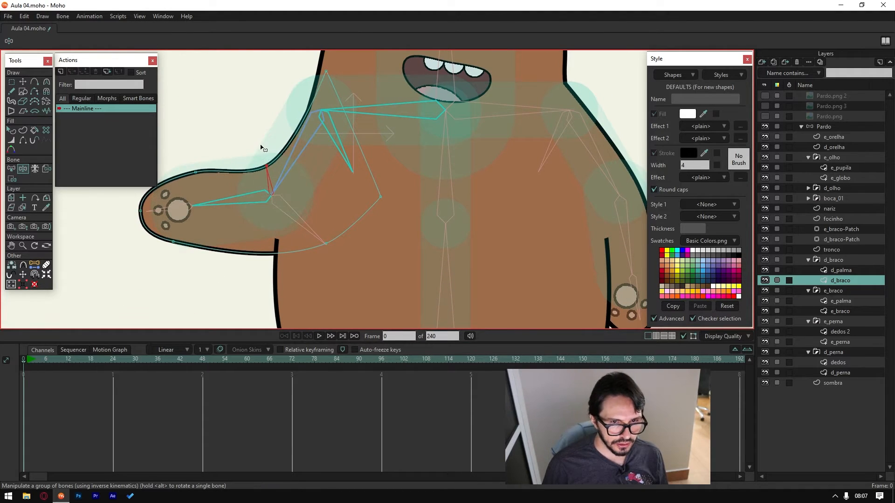
scroll(257, 184, up, 1)
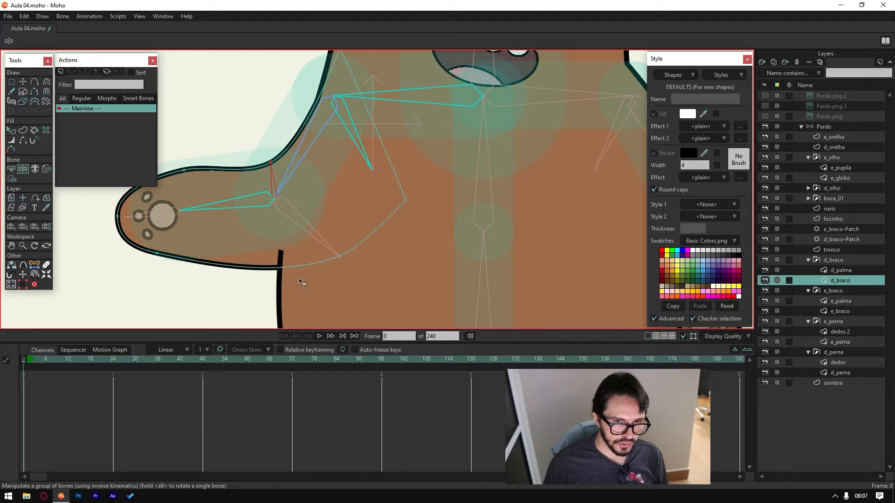
mouse_move(299, 280)
mouse_down()
mouse_move(309, 244)
mouse_move(289, 269)
mouse_up()
scroll(218, 205, down, 2)
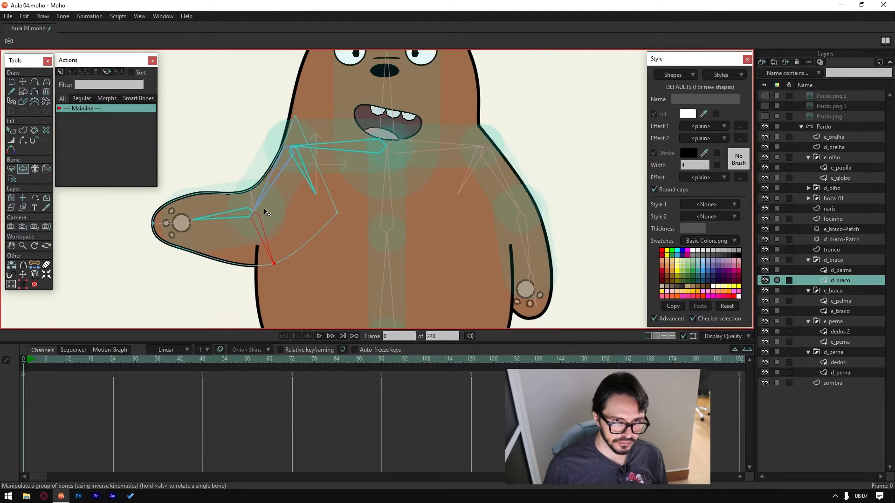
Step: Raise the d_braco arm with the forearm pointing up and rotate the inner elbow bone to check the bend
drag(279, 202, 255, 154)
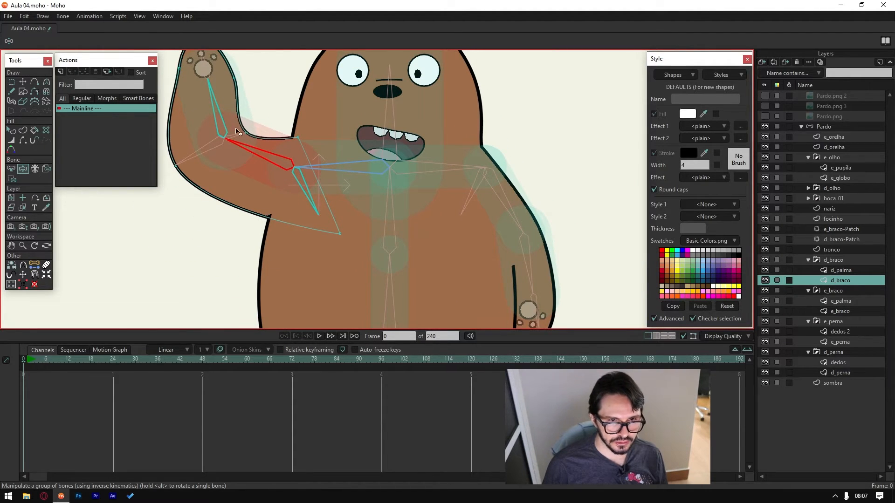
drag(218, 116, 219, 110)
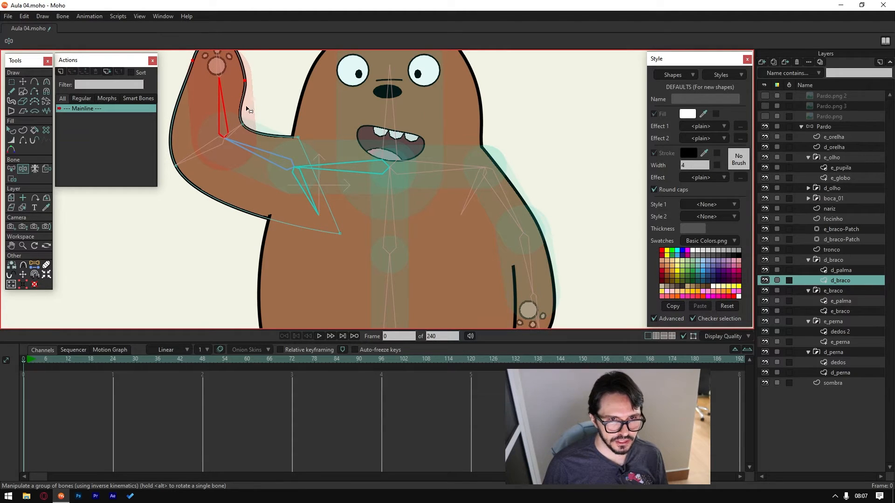
click(233, 135)
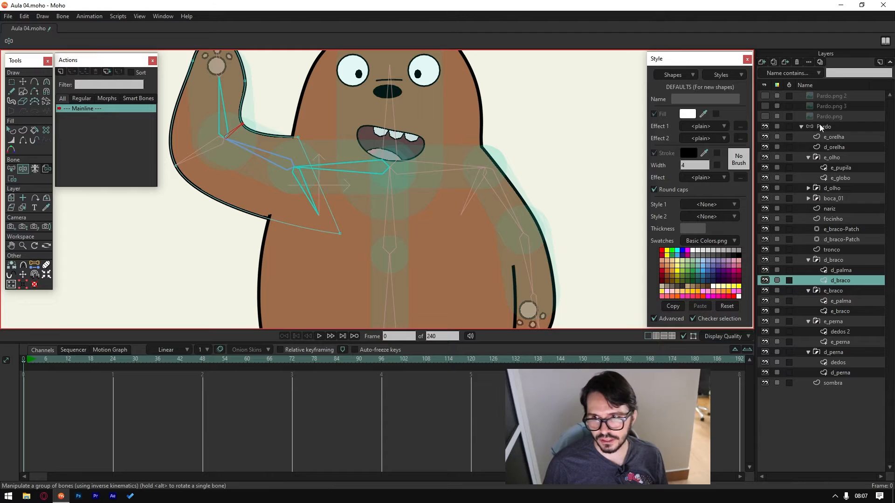
Step: On frame 1, pose the Pardo layer's d_braco arm raised with the forearm up, and rotate the auxiliary bone below the shoulder
click(28, 366)
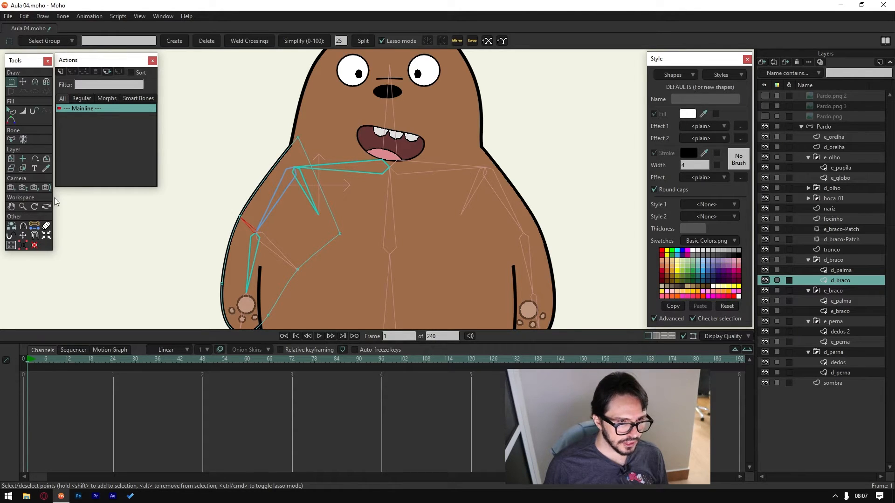
click(825, 127)
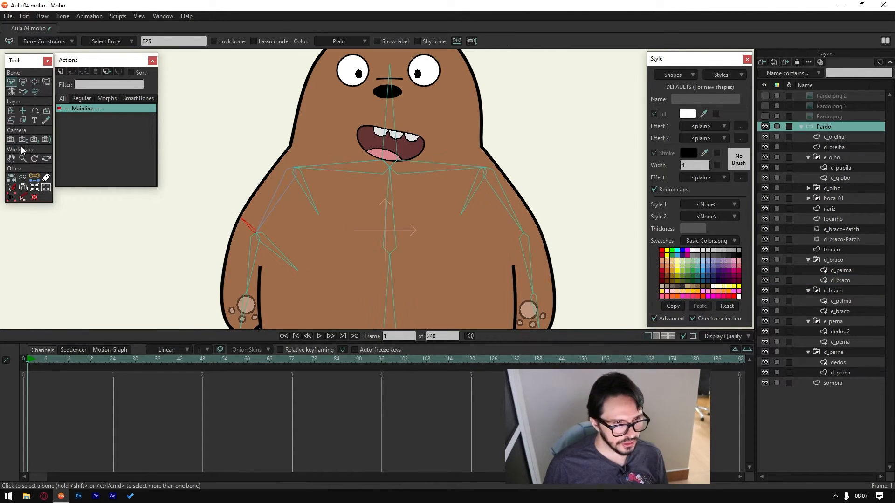
click(35, 82)
drag(281, 207, 270, 164)
click(311, 209)
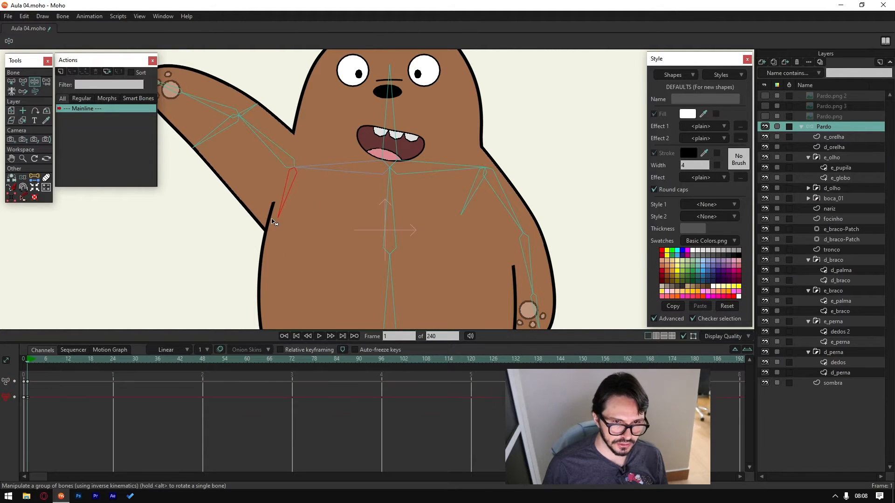
drag(311, 210, 310, 176)
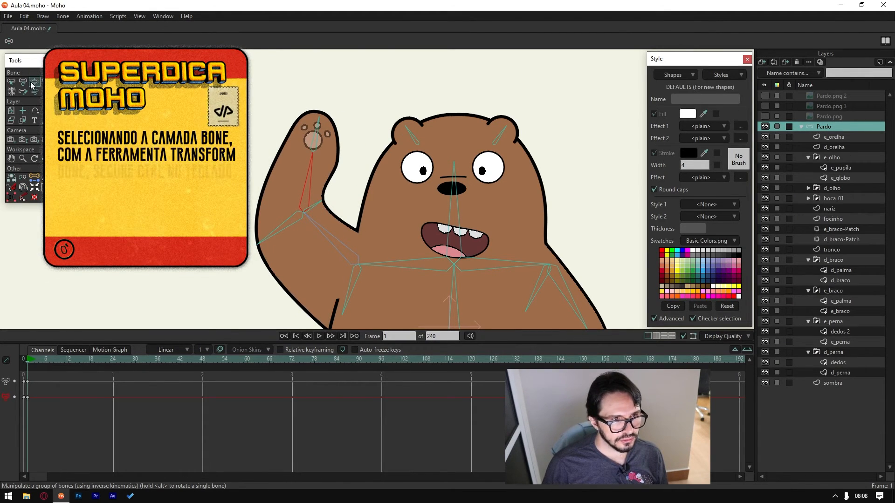
Step: Stretch the inner auxiliary elbow bone of the raised arm to a scale of 1.78 with Transform Bone
key(t)
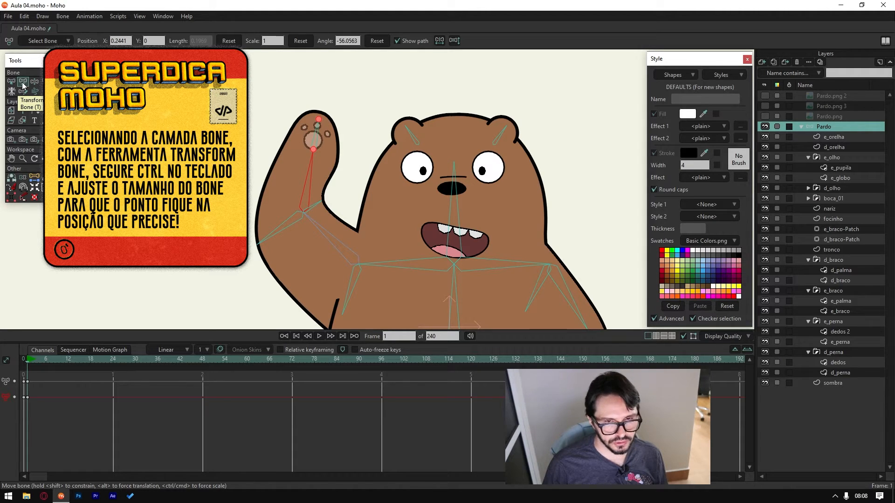
drag(294, 212, 317, 209)
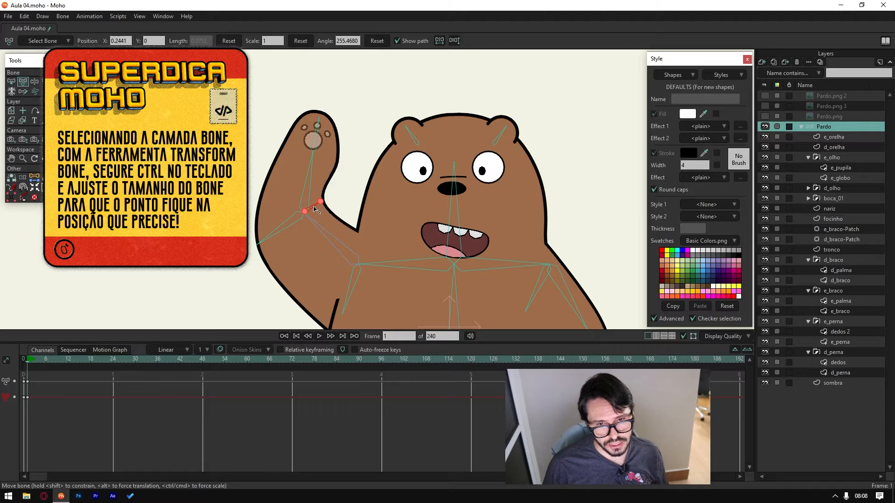
drag(315, 209, 351, 196)
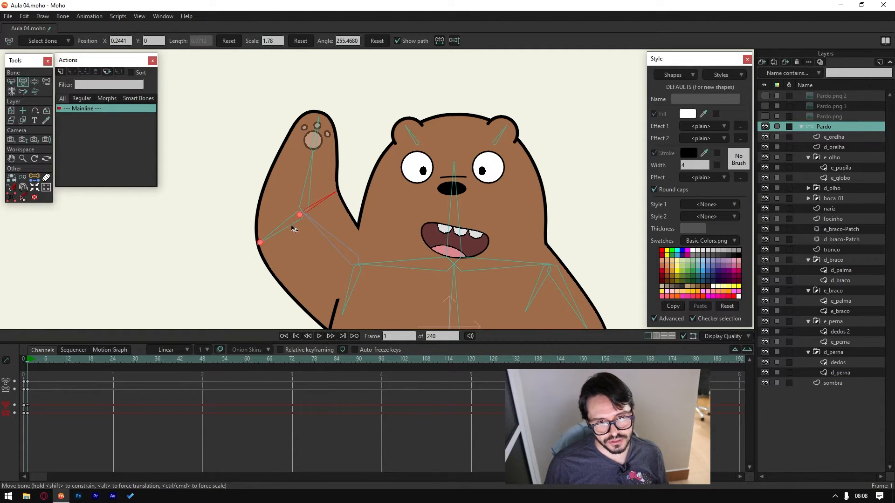
Step: Shrink the raised arm's outer auxiliary elbow bone to a scale of 0.578, and on frame 24 lower the d_braco arm outward
drag(281, 234, 276, 256)
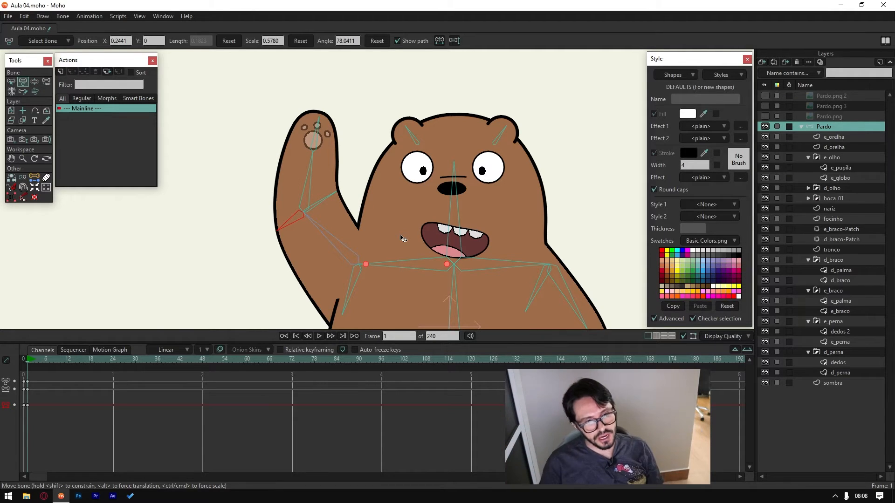
drag(27, 365, 114, 375)
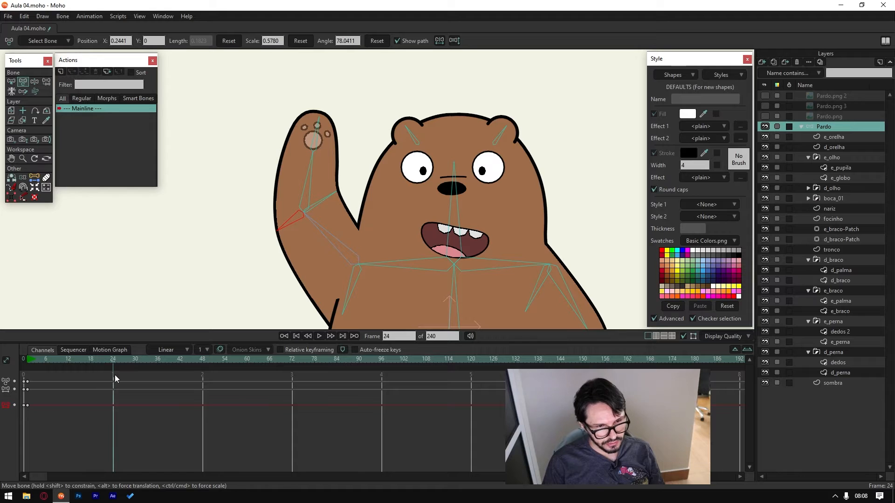
click(34, 81)
drag(301, 230, 319, 270)
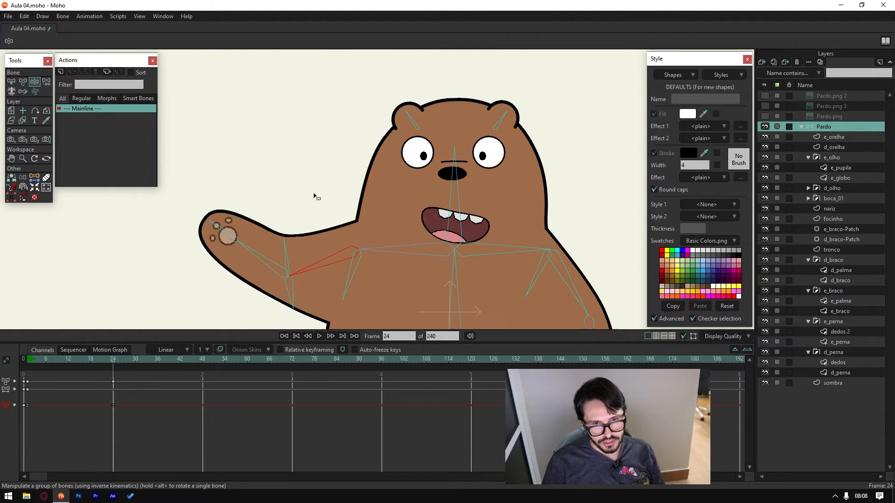
drag(314, 194, 301, 67)
drag(301, 164, 305, 181)
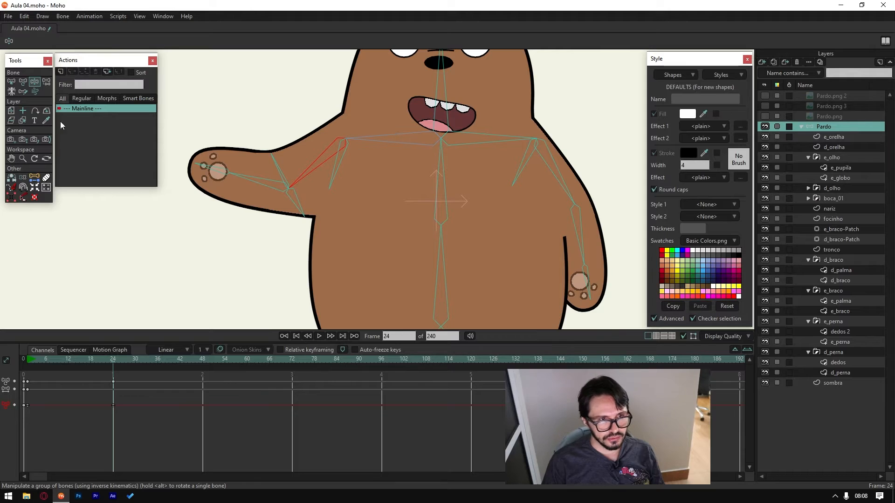
Step: Reset the scale of the d_braco arm's two auxiliary elbow bones to 1 on frame 24
click(23, 81)
click(285, 182)
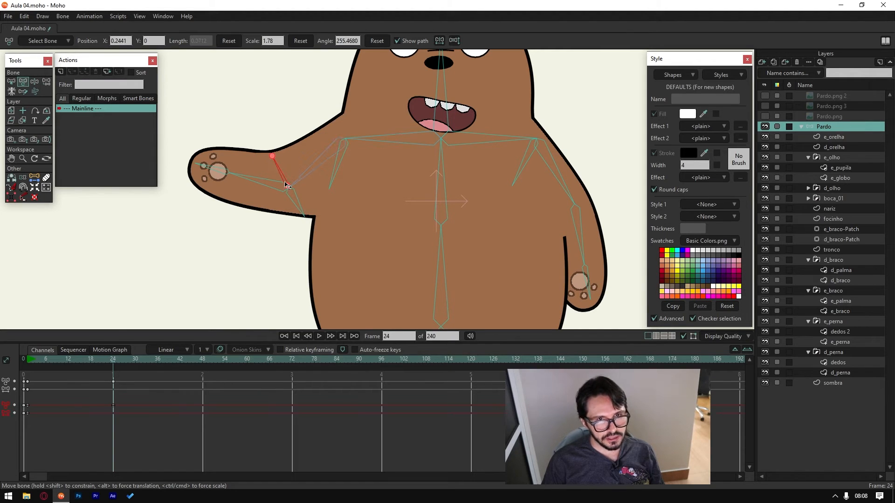
click(300, 41)
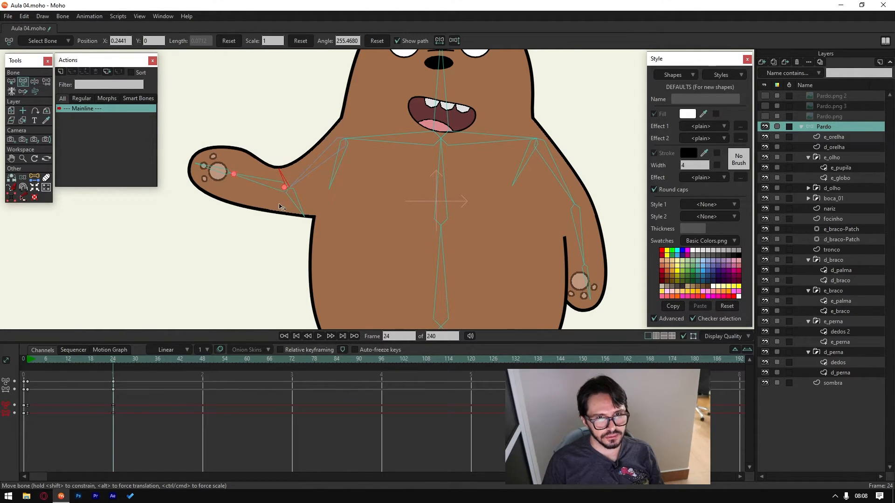
drag(301, 213, 274, 83)
click(300, 41)
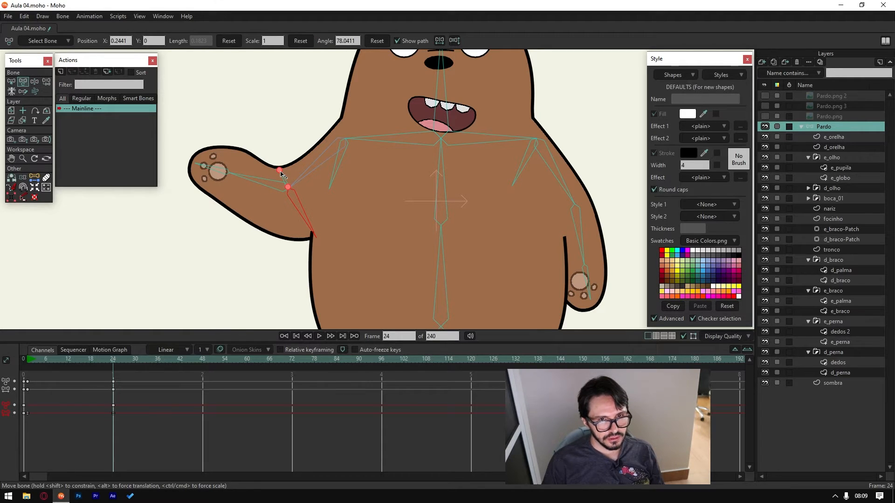
Step: Rotate the d_braco arm's inner auxiliary elbow bone upright to about 229.3 degrees and stretch it to a scale of 1.68
click(36, 81)
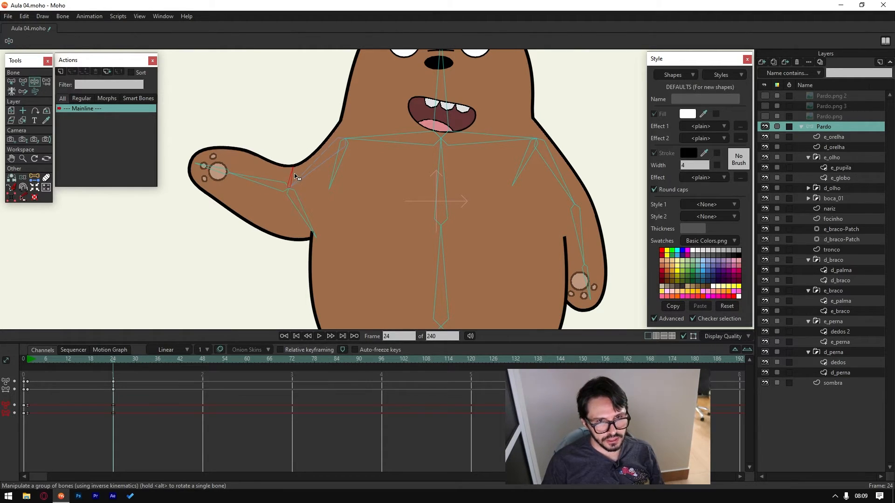
drag(294, 177, 292, 176)
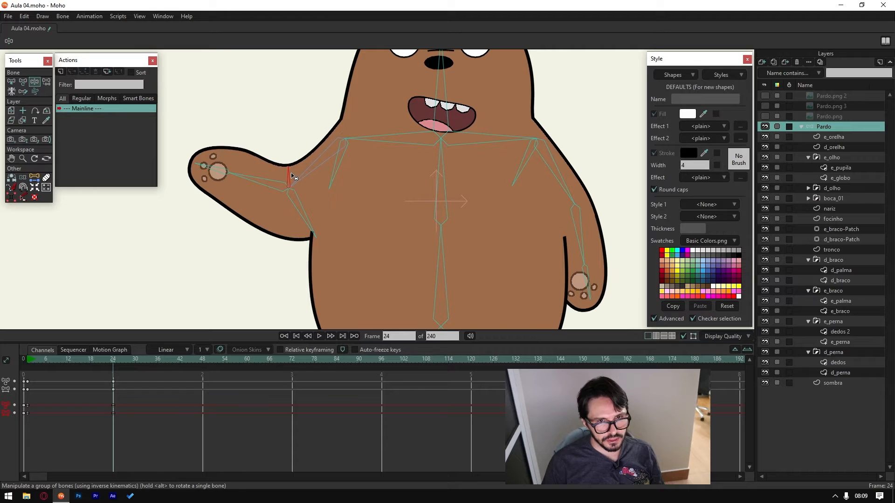
click(22, 81)
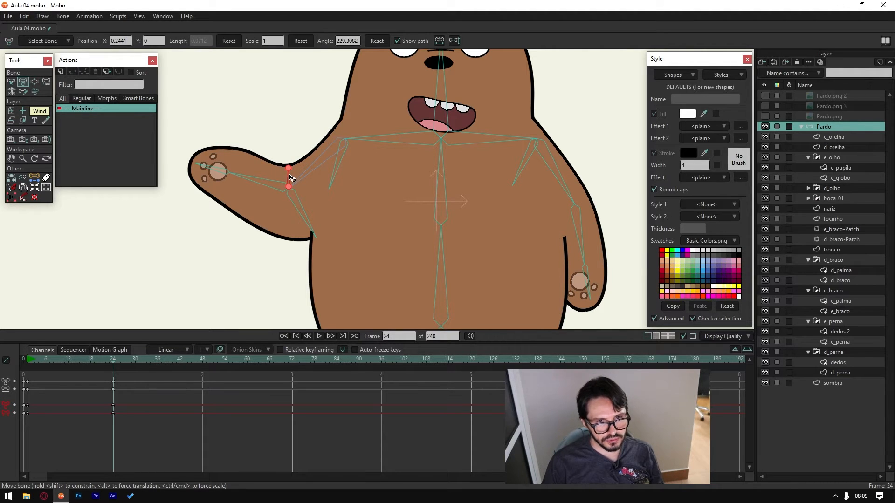
drag(291, 175, 325, 175)
key(ctrl+r)
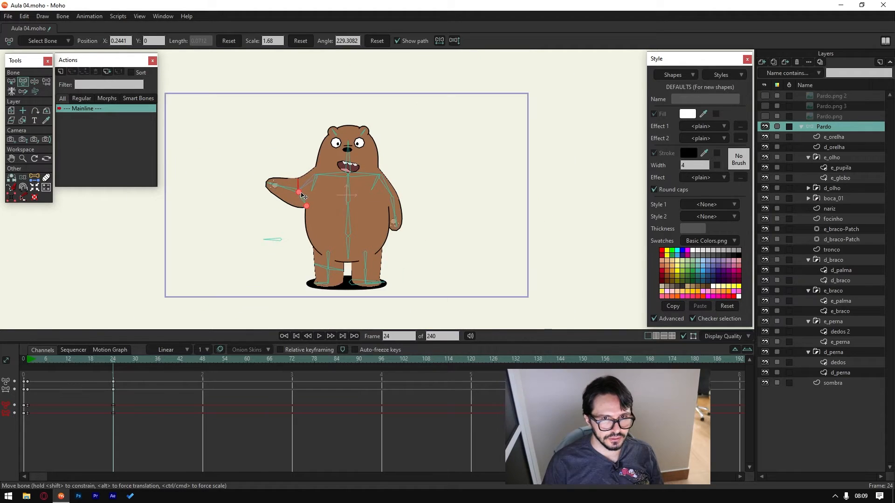
scroll(112, 328, up, 2)
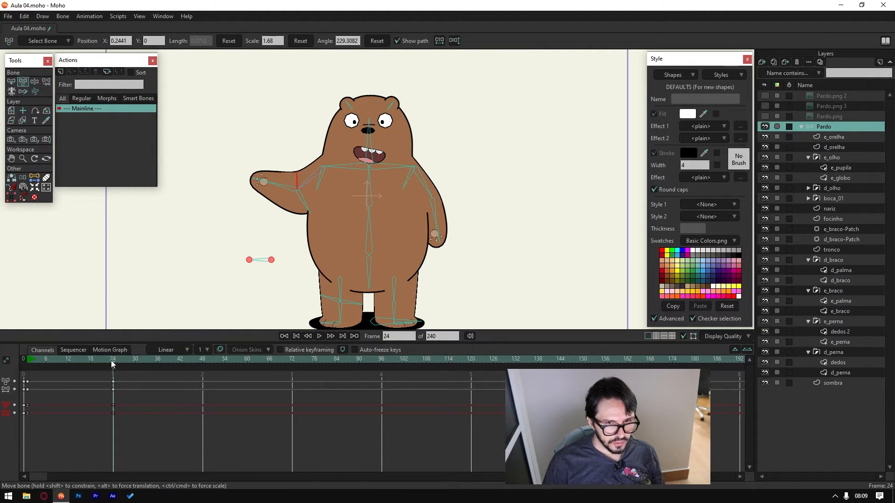
mouse_move(111, 360)
mouse_down()
mouse_move(42, 364)
mouse_move(114, 362)
mouse_move(82, 370)
mouse_move(68, 367)
mouse_move(121, 366)
mouse_move(52, 364)
mouse_move(123, 364)
mouse_move(63, 364)
mouse_move(113, 362)
mouse_up()
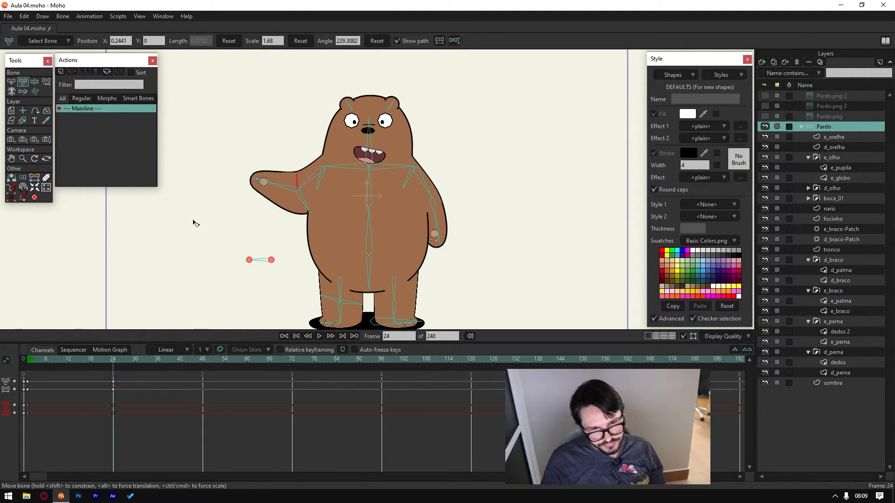
Step: Delete all the test pose keyframes on frames 1 and 24 of the Pardo layer
click(10, 82)
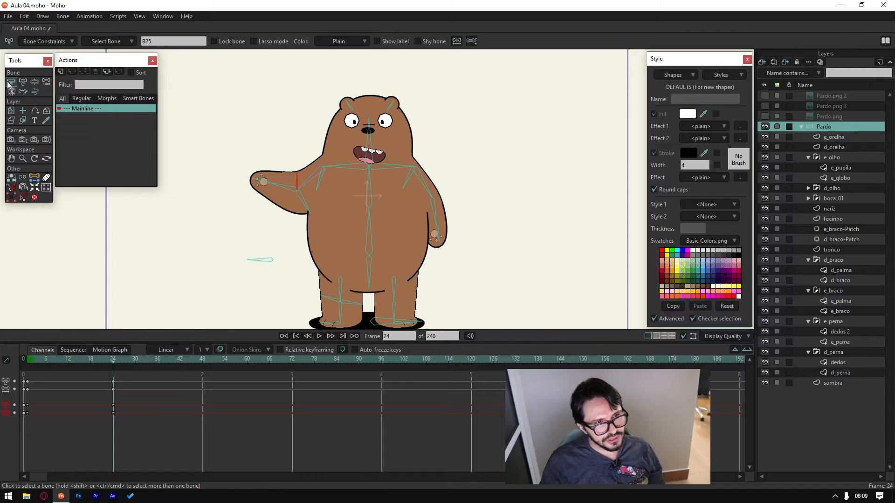
click(285, 243)
scroll(279, 239, up, 3)
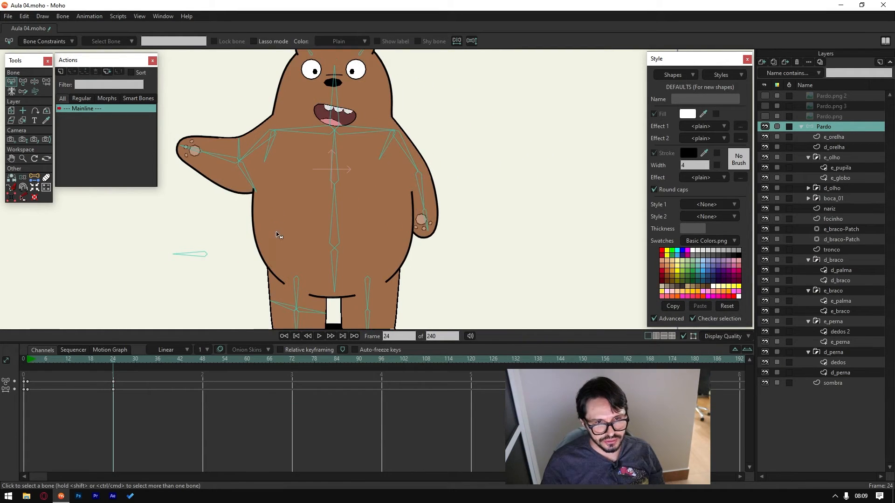
drag(332, 211, 395, 229)
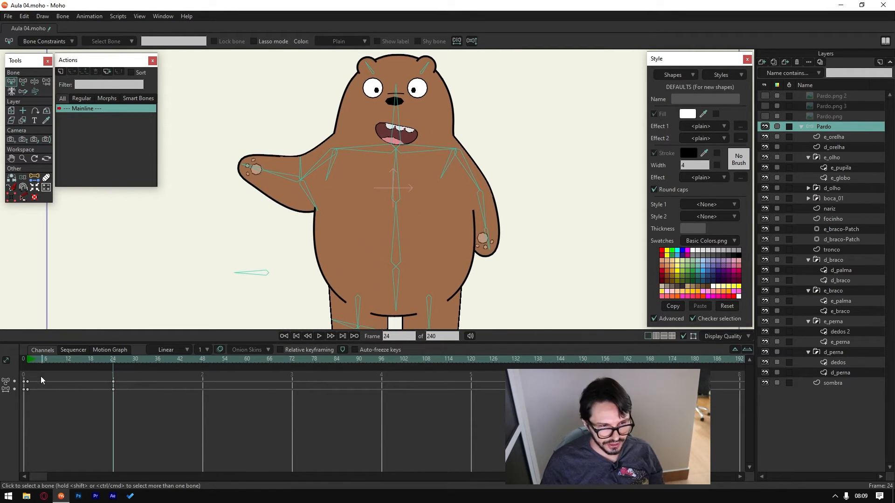
drag(29, 395, 29, 397)
drag(135, 373, 26, 409)
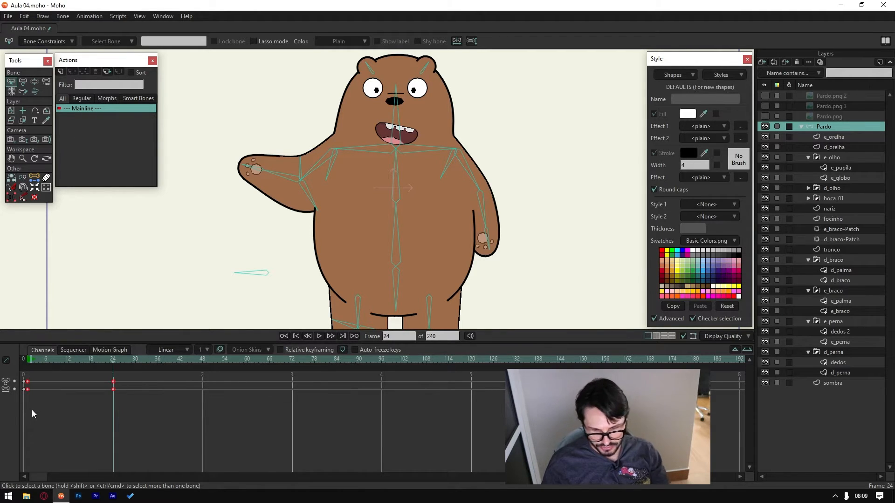
key(Delete)
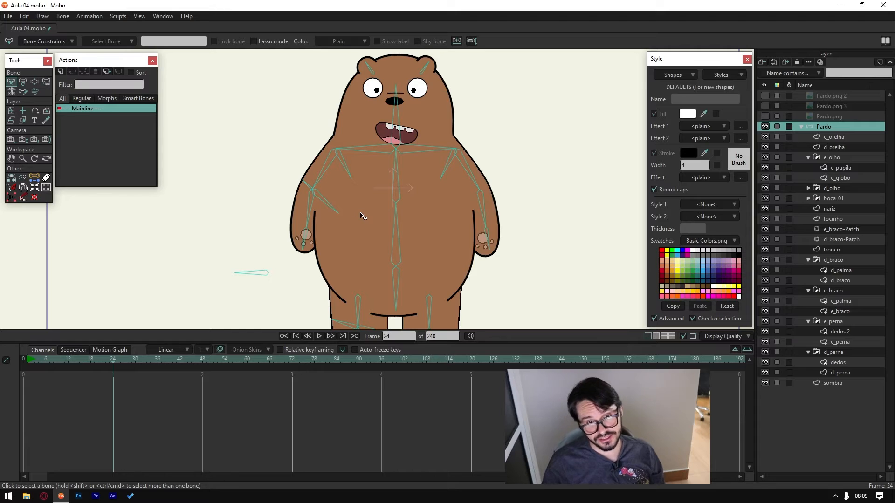
Step: On frame 0, move the copied pair of auxiliary elbow bones onto the e_braco elbow
scroll(361, 216, up, 1)
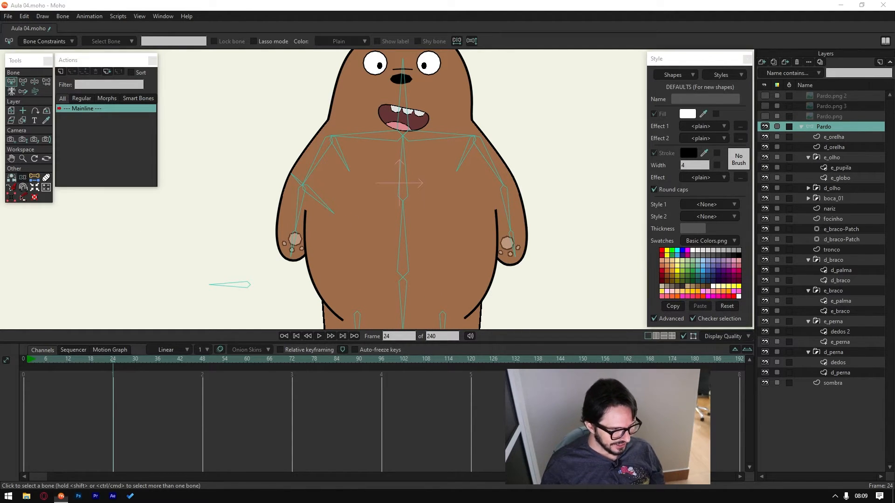
scroll(354, 200, down, 2)
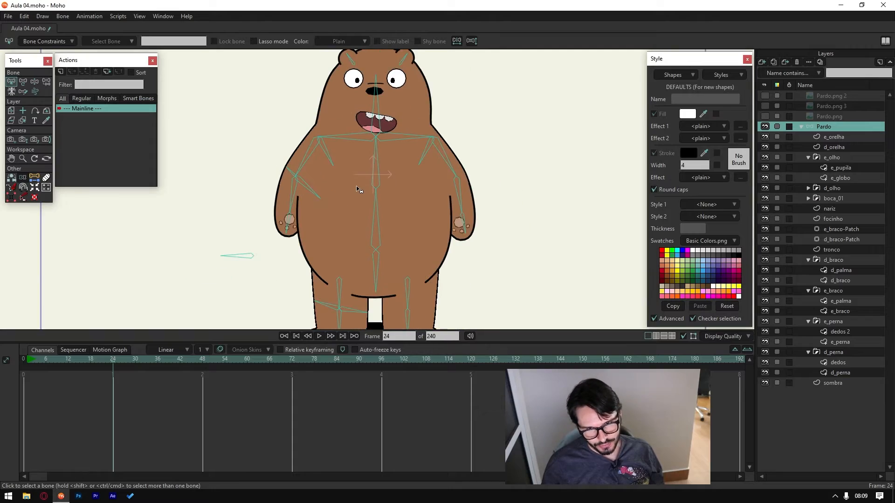
scroll(278, 169, up, 1)
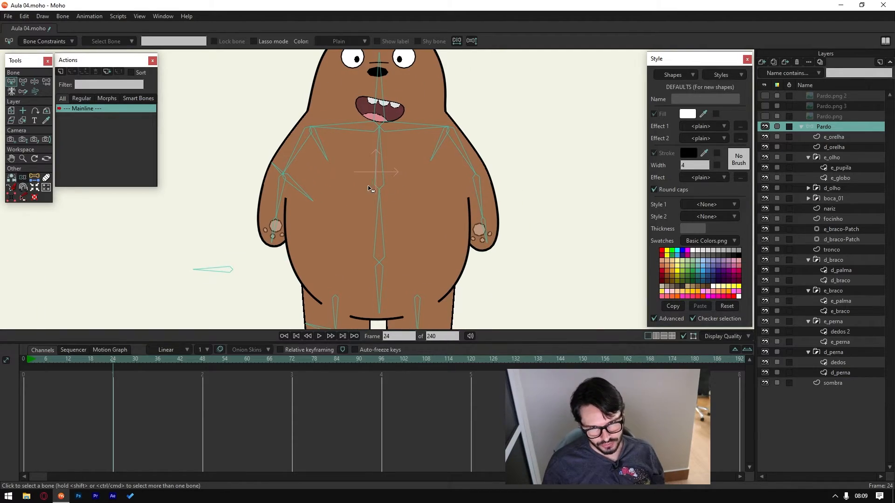
scroll(392, 187, down, 2)
scroll(321, 109, down, 3)
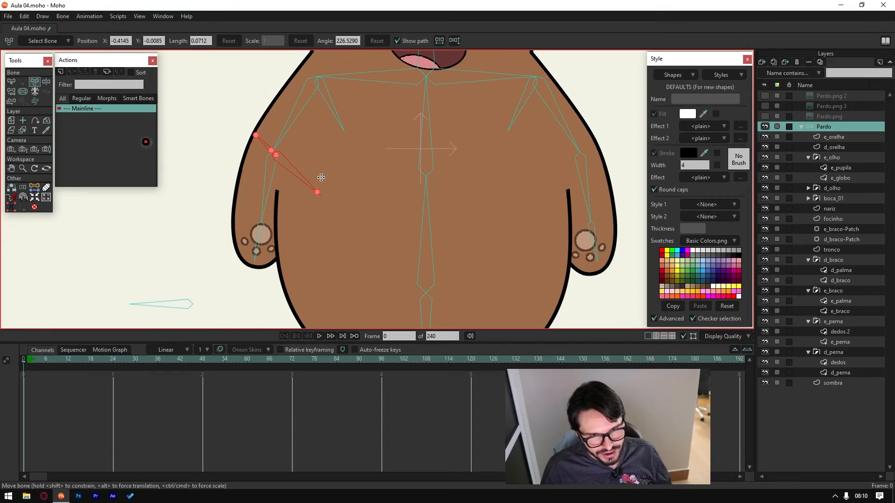
drag(278, 158, 582, 155)
Step: Try flipping the copied elbow bones, and rotate them across the e_braco elbow to an angle of about 124.98 degrees
click(440, 41)
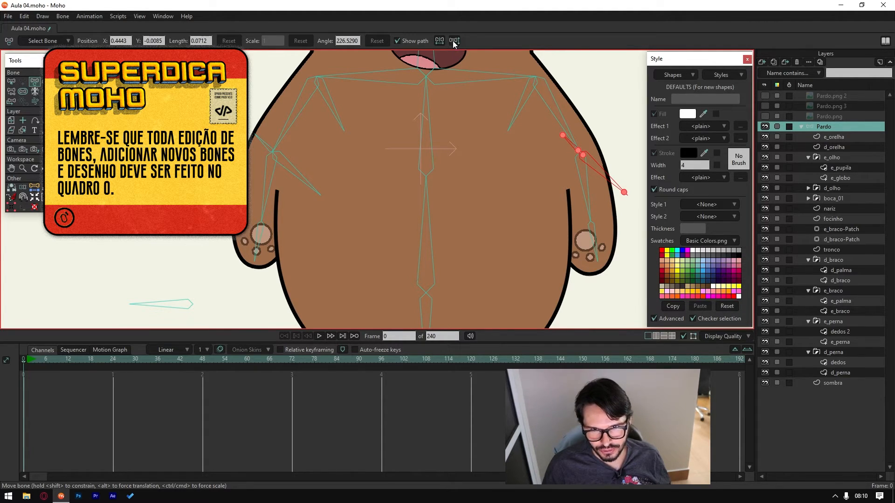
click(441, 41)
click(441, 41)
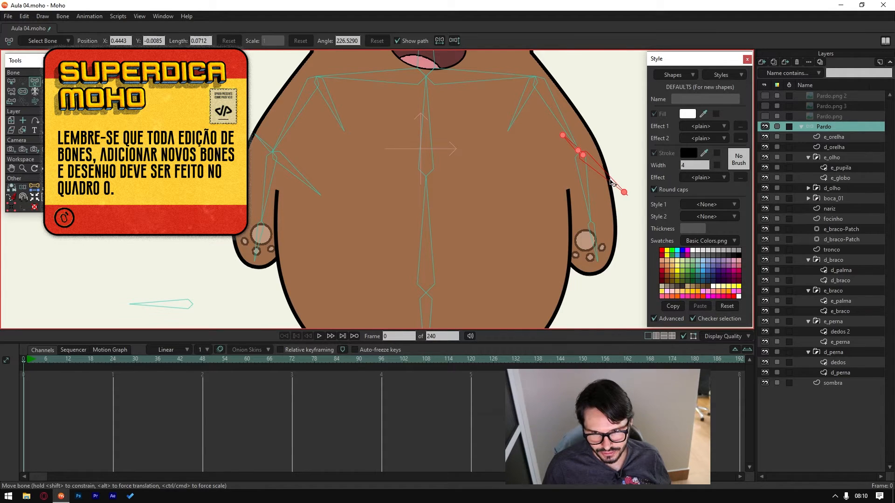
drag(612, 181, 419, 166)
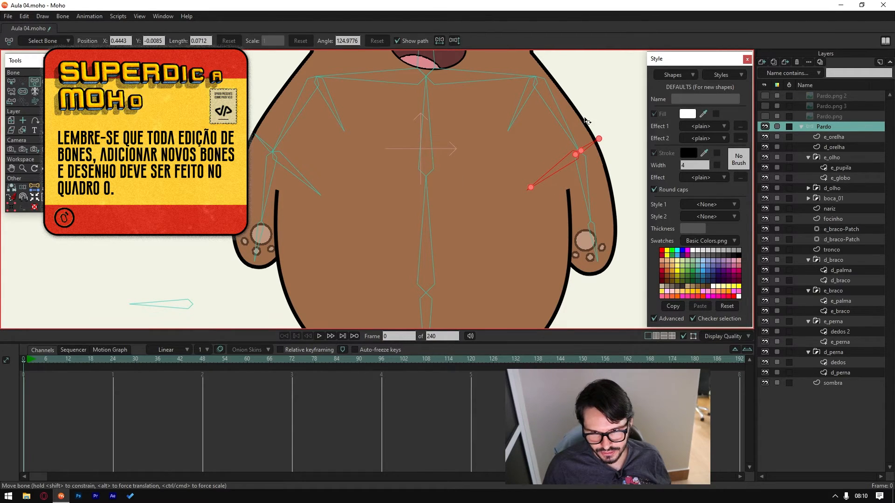
drag(602, 160, 495, 142)
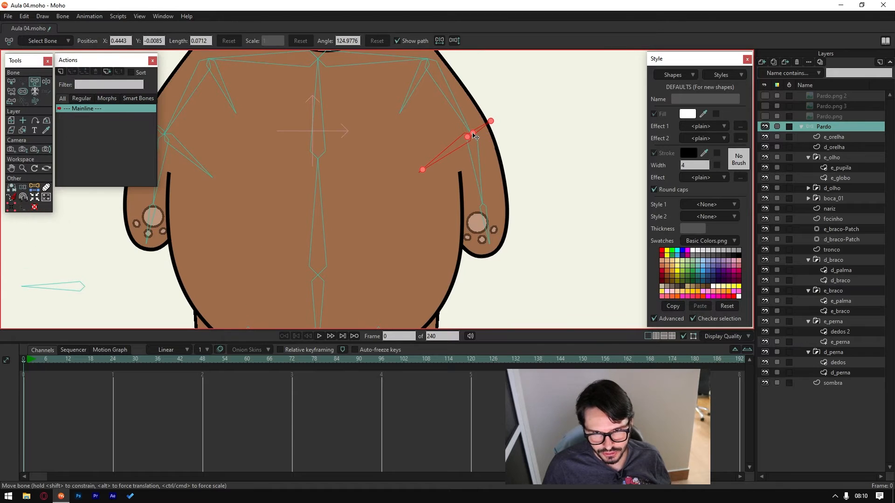
Step: Reparent the two copied auxiliary elbow bones to the e_braco upper arm bone
scroll(557, 144, down, 5)
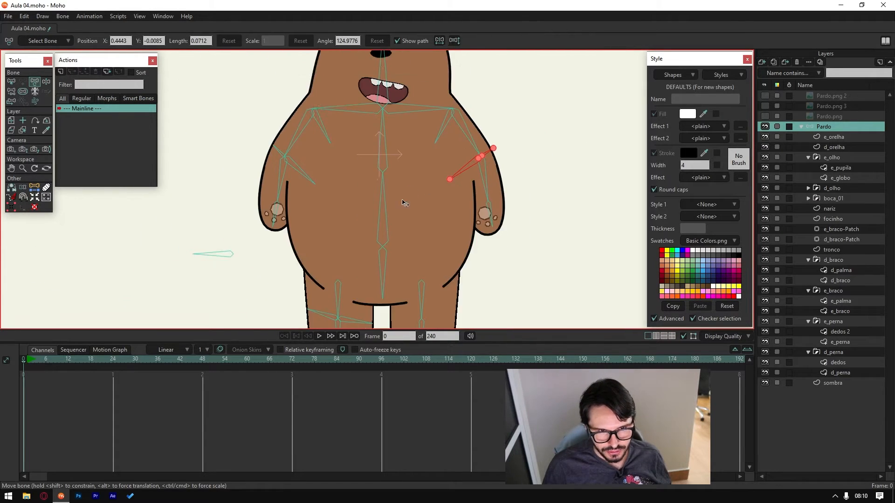
scroll(404, 204, up, 2)
scroll(330, 227, up, 4)
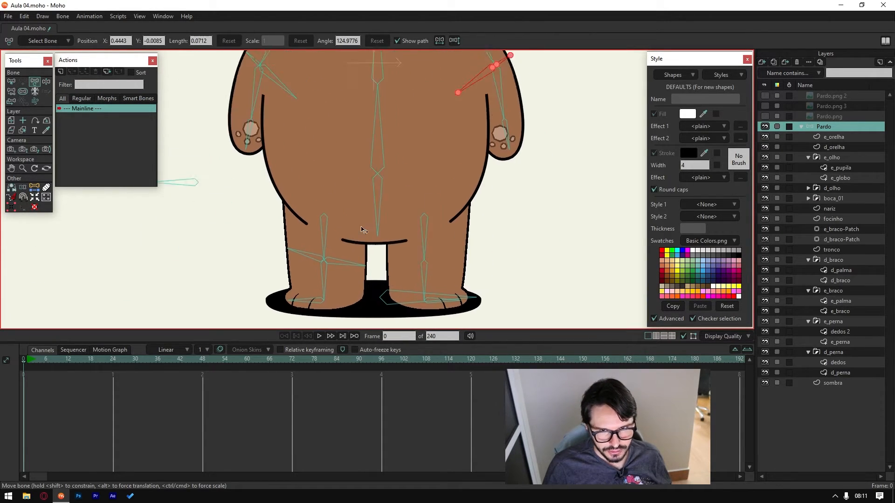
click(11, 91)
scroll(503, 136, up, 3)
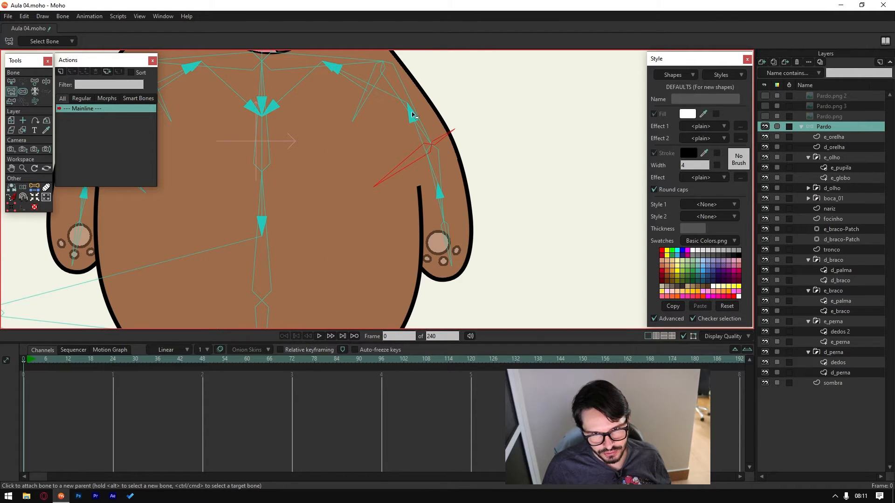
click(408, 95)
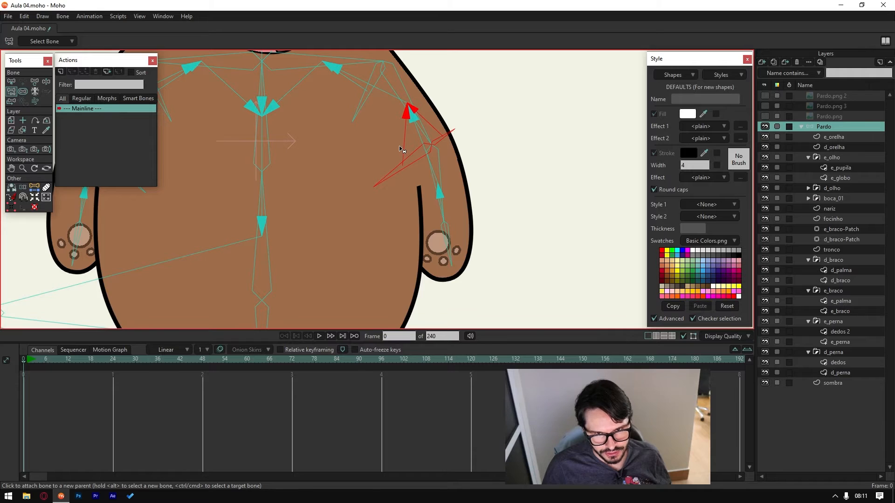
Step: Duplicate the two auxiliary knee bones of d_perna and place the copies on the e_perna knee, at about X 0.1849, Y -0.7180
scroll(401, 154, down, 4)
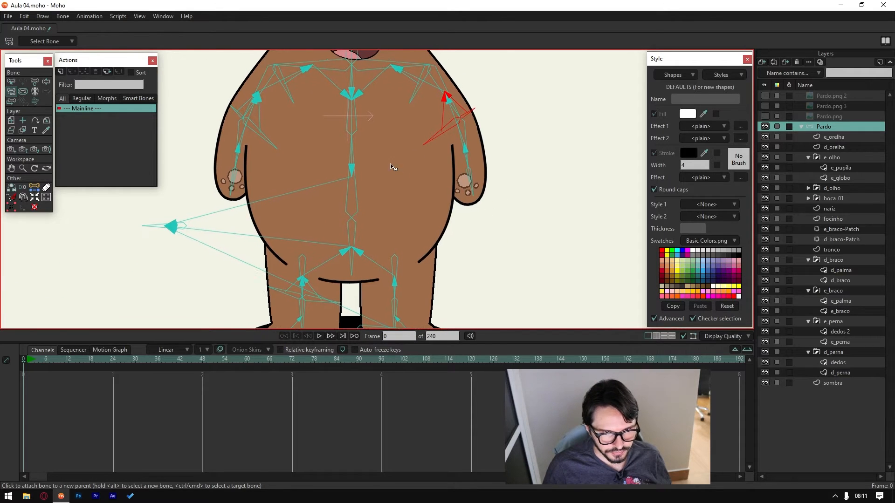
scroll(308, 175, down, 2)
scroll(261, 160, down, 3)
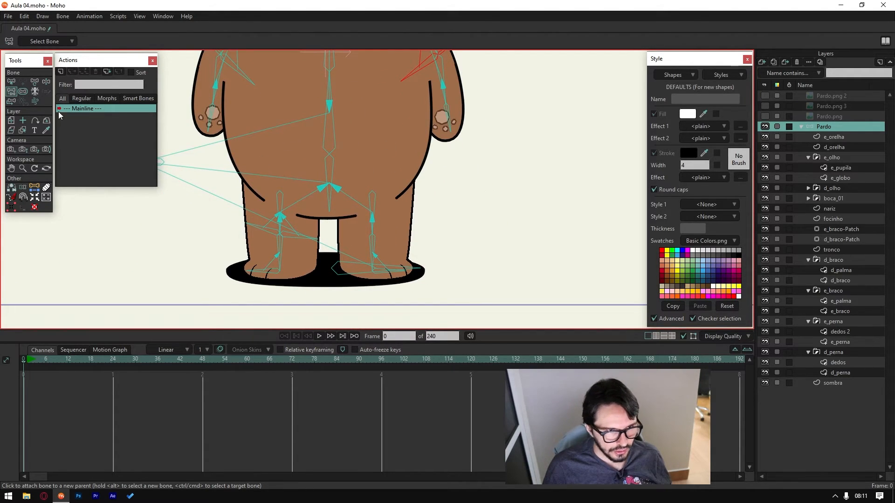
click(11, 82)
click(260, 227)
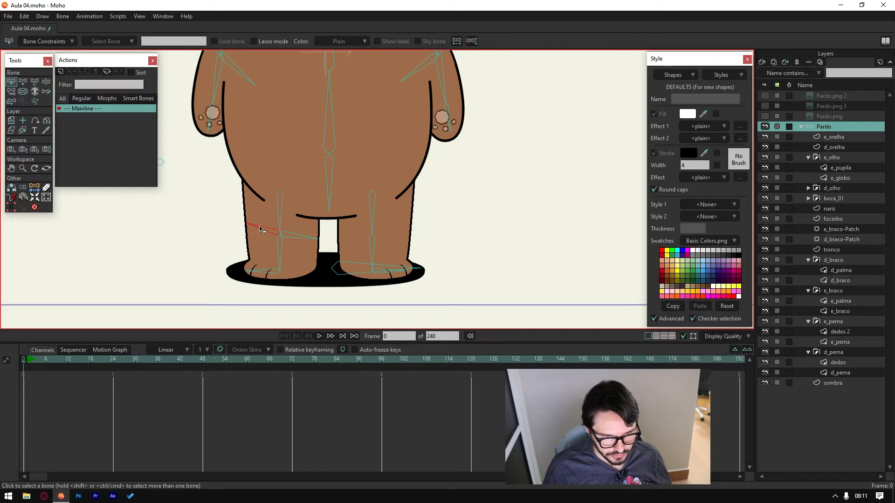
shift+click(300, 236)
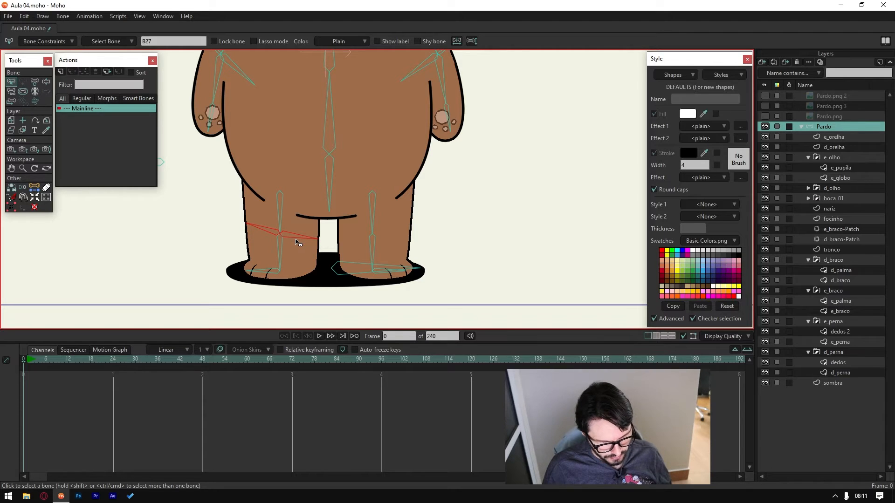
key(t)
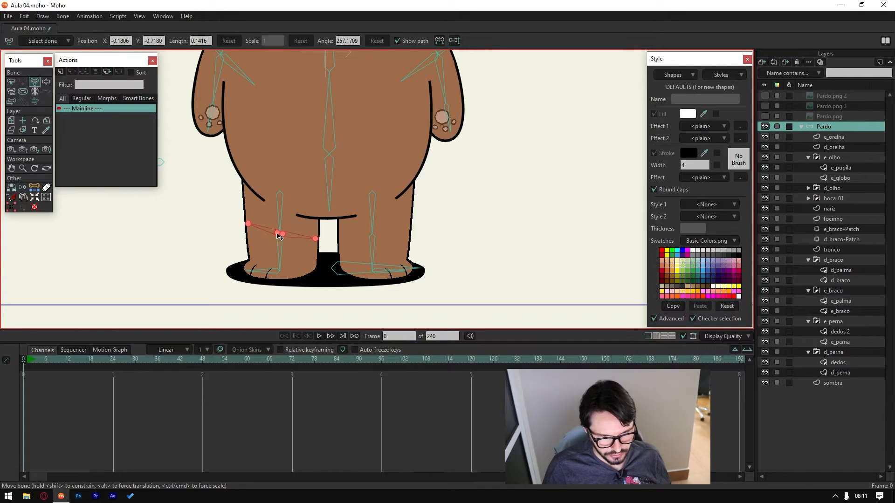
drag(279, 236, 408, 247)
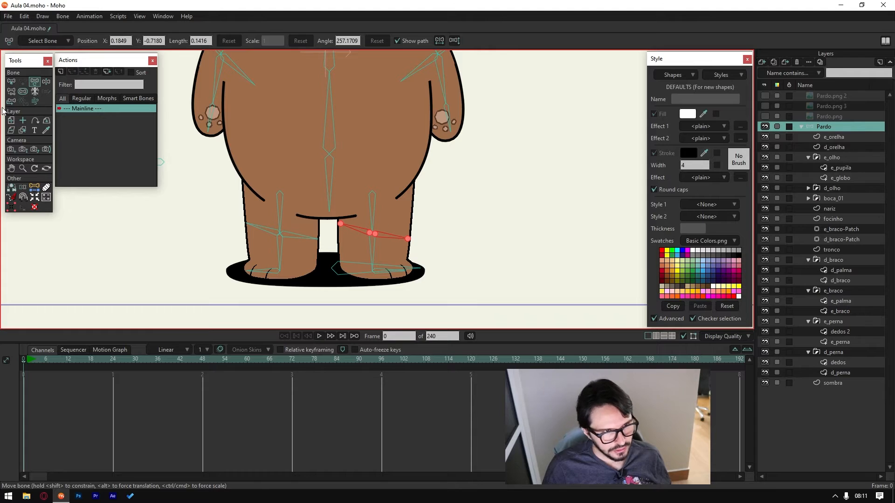
Step: Reparent the copied knee bones to the e_perna thigh bone and rotate them to mirror the tilt of the opposite knee
click(11, 91)
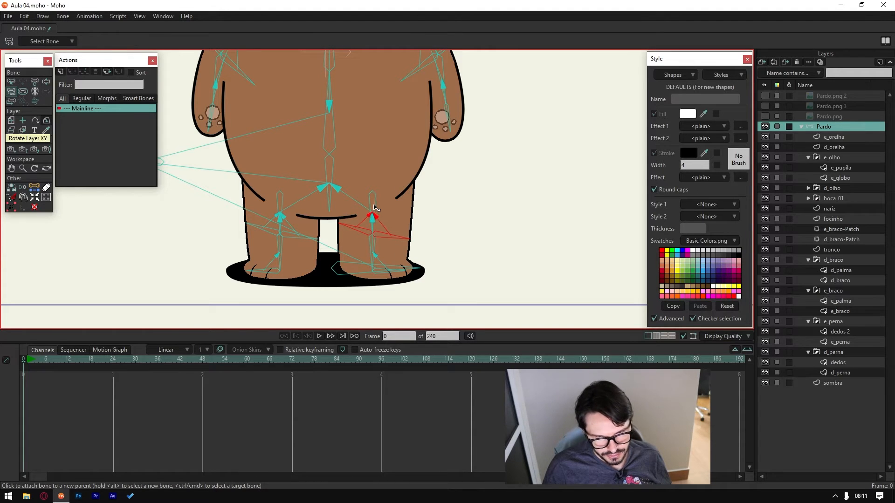
click(34, 81)
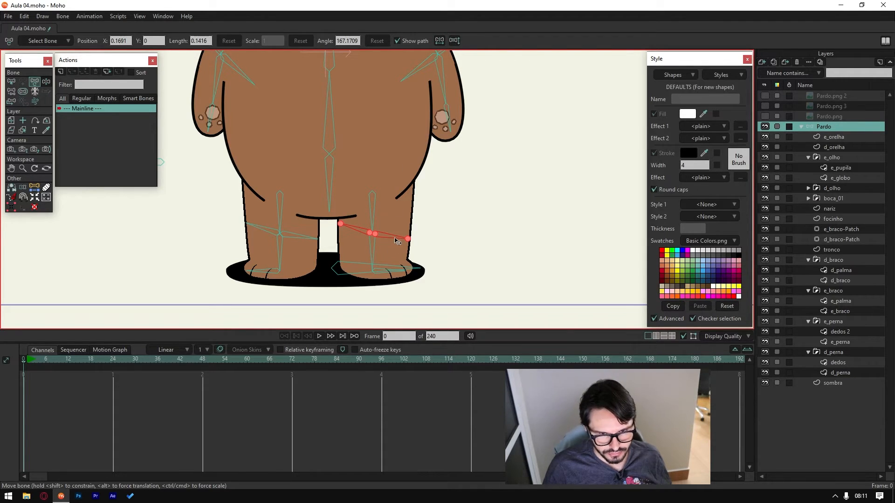
mouse_move(391, 235)
mouse_down()
mouse_move(384, 238)
mouse_move(406, 237)
mouse_move(397, 241)
mouse_up()
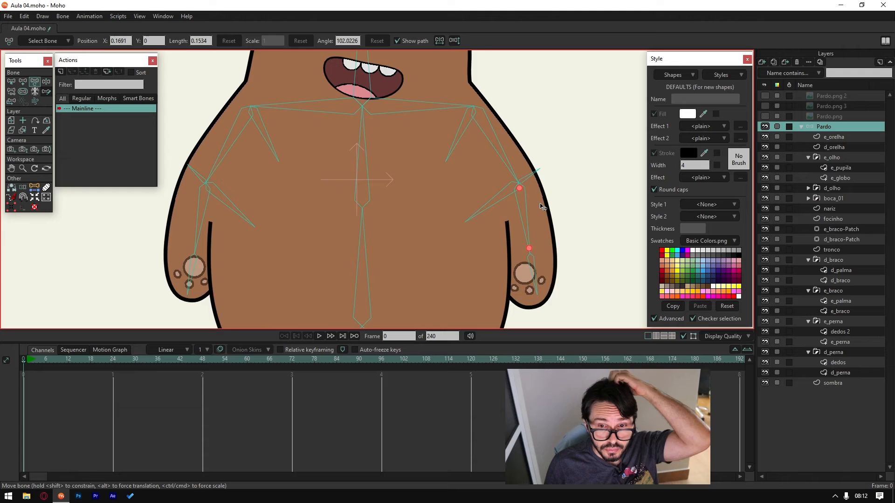
Step: Examine the e_braco layer's outline points against the auxiliary elbow bones, undoing any accidental point move
scroll(540, 206, right, 3)
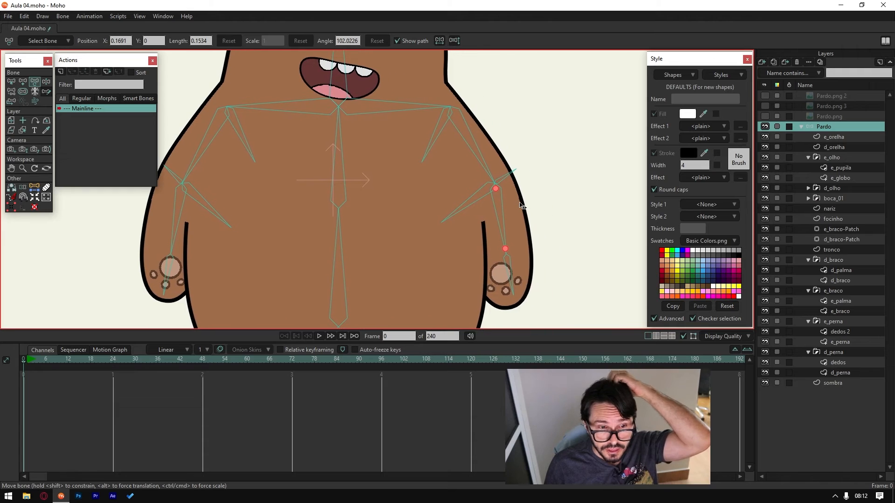
ctrl+alt+click(497, 159)
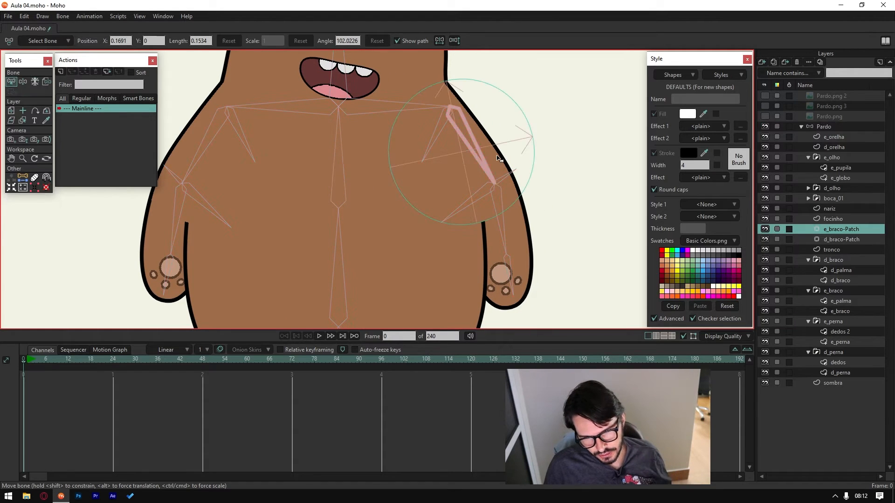
ctrl+alt+click(494, 163)
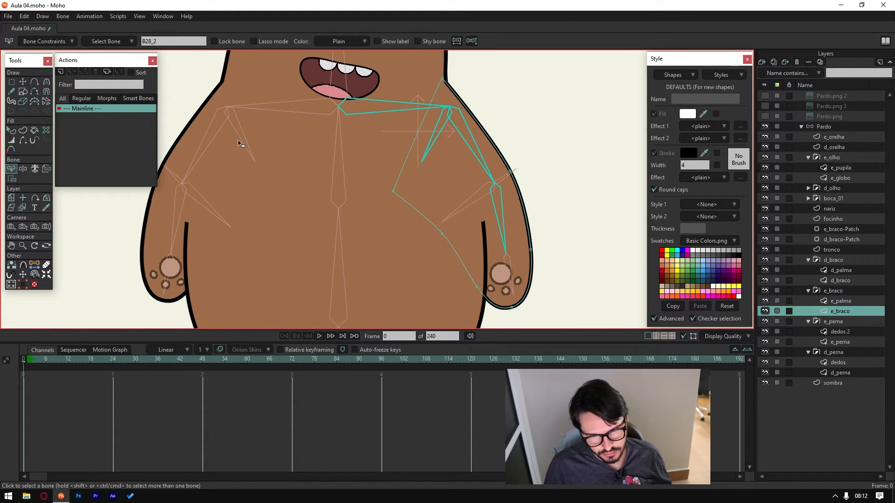
click(23, 82)
drag(512, 212, 513, 214)
key(ctrl+z)
scroll(555, 180, up, 5)
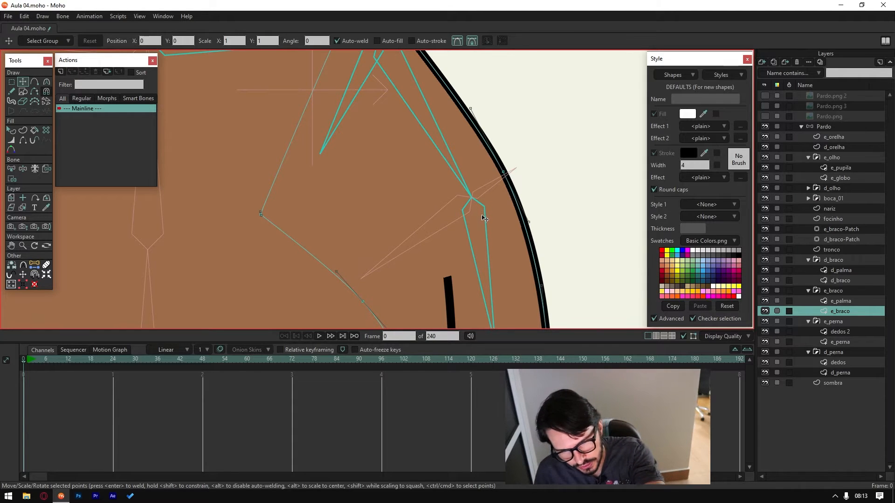
Step: Adjust the e_braco elbow bones to the arm outline: outer length about 0.055 at 97.94 degrees, inner about 0.201 at 284.6 degrees
click(833, 128)
click(34, 82)
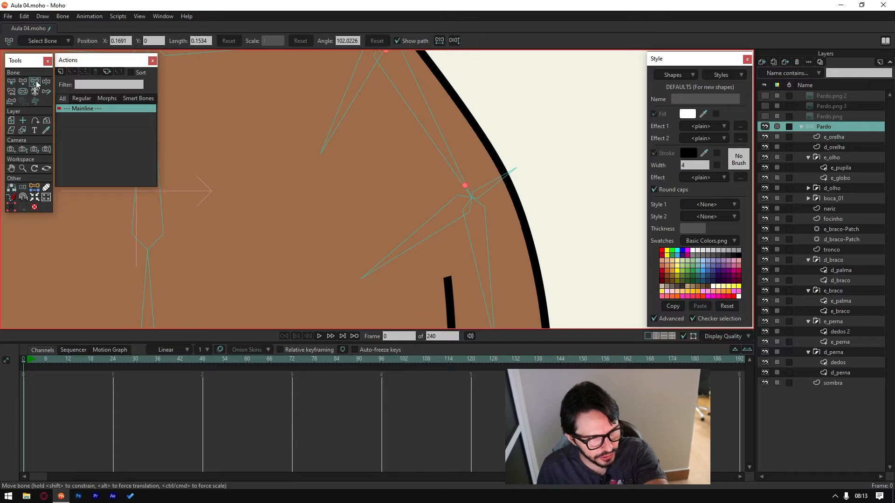
drag(513, 172, 501, 176)
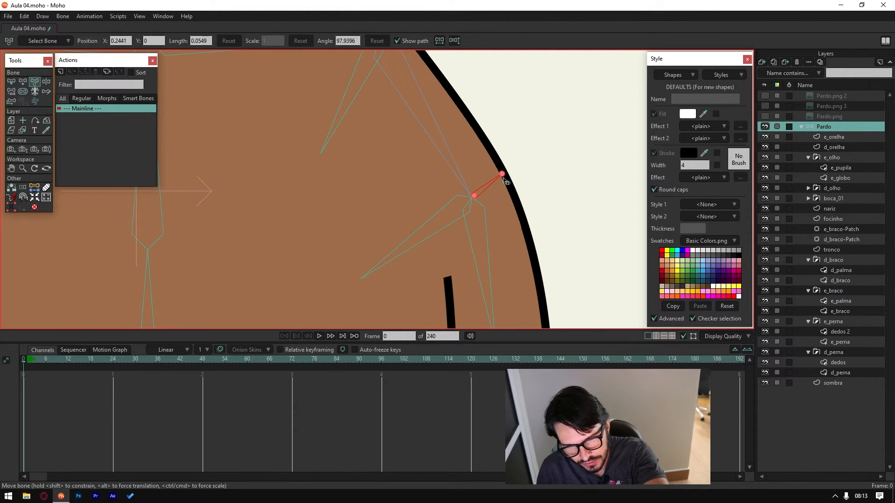
drag(478, 216, 498, 162)
ctrl+alt+click(538, 187)
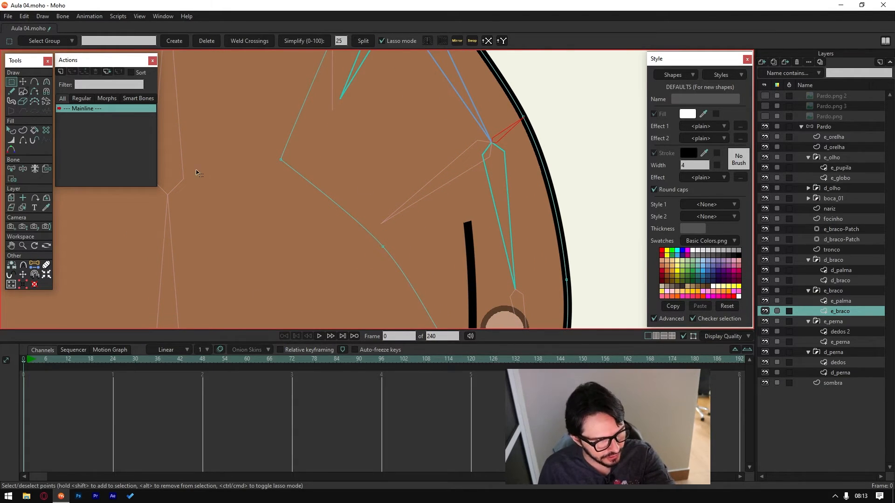
click(838, 127)
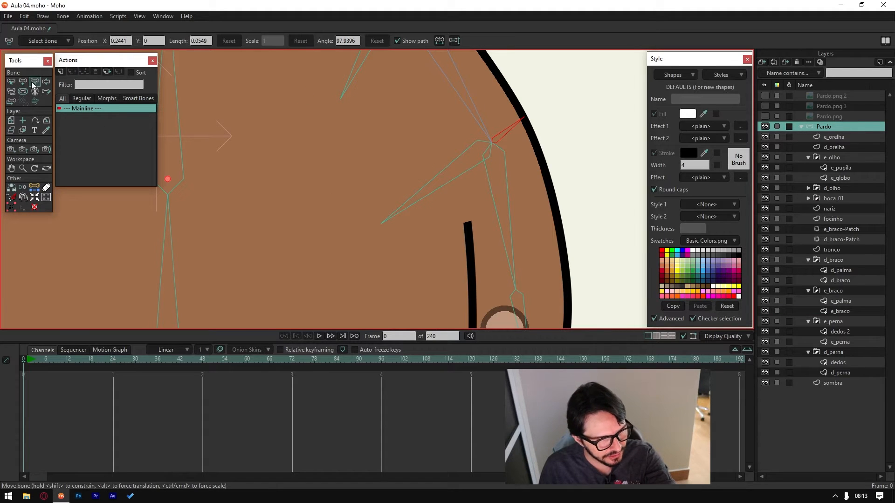
drag(389, 218, 396, 247)
Step: Check the e_perna outline points and fit the outer auxiliary knee bone's tip to the leg's outer knee point
scroll(409, 183, down, 5)
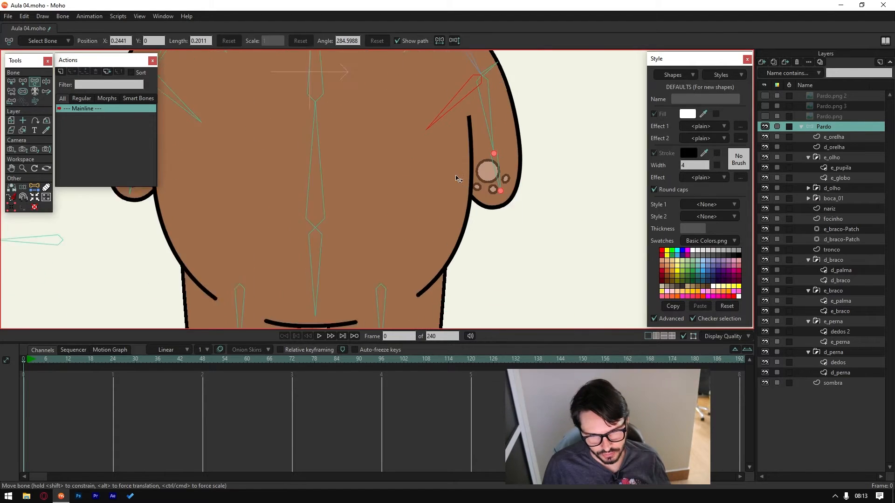
scroll(459, 179, down, 3)
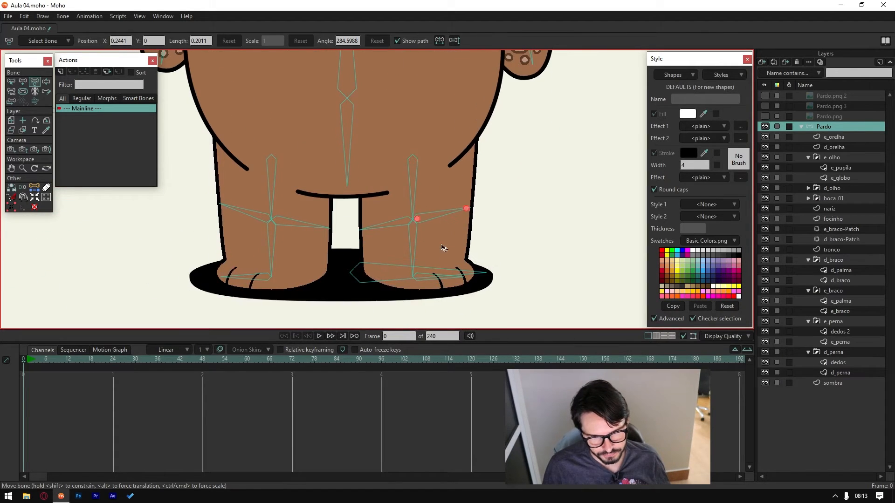
ctrl+alt+click(468, 233)
scroll(466, 231, up, 3)
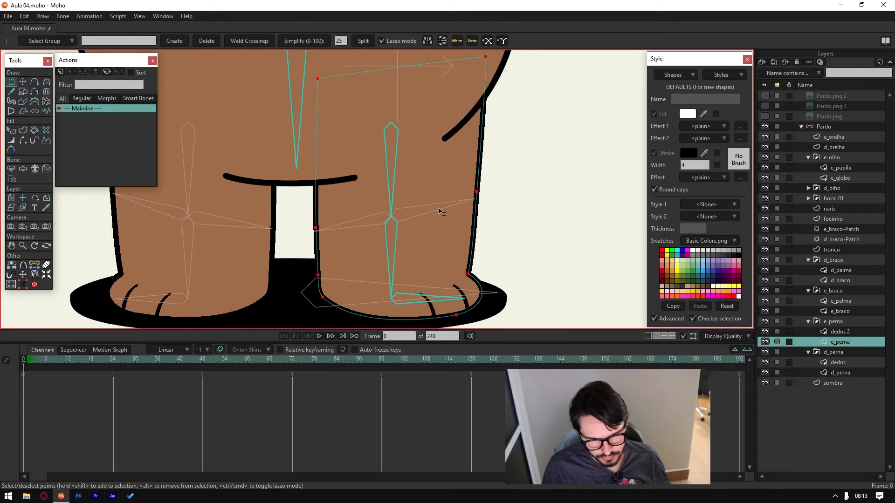
click(525, 200)
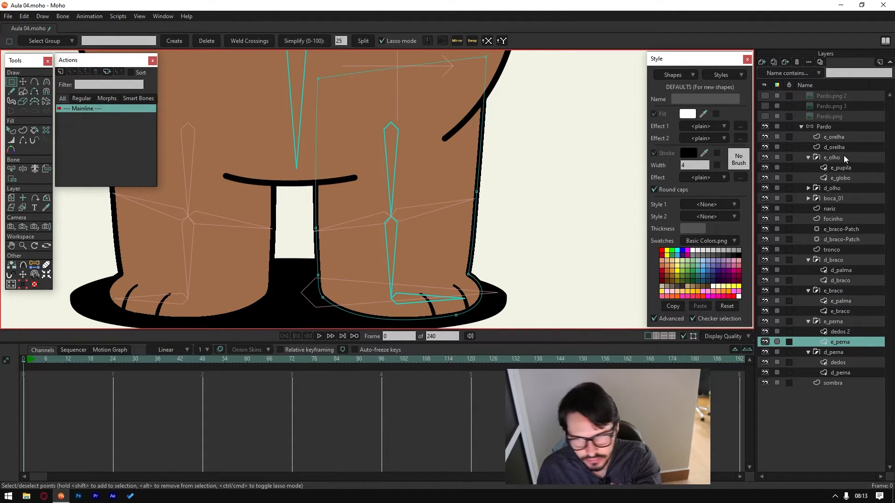
click(838, 127)
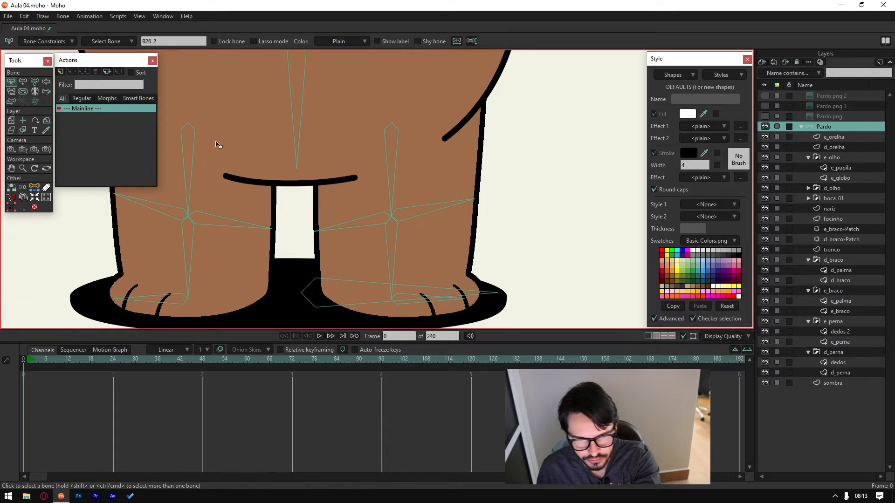
click(35, 81)
click(439, 210)
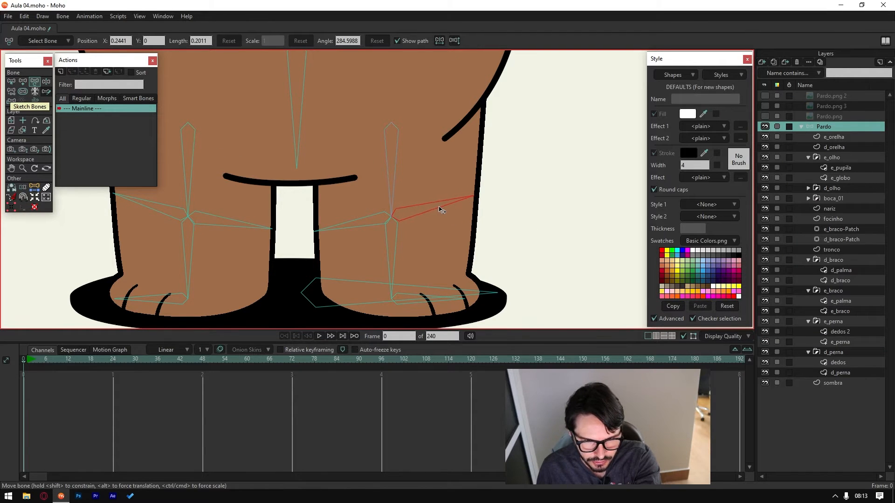
Step: Fit the inner auxiliary knee bone to the e_perna inner knee point, with length about 0.1377 and angle about 279.9 degrees
drag(442, 208, 322, 233)
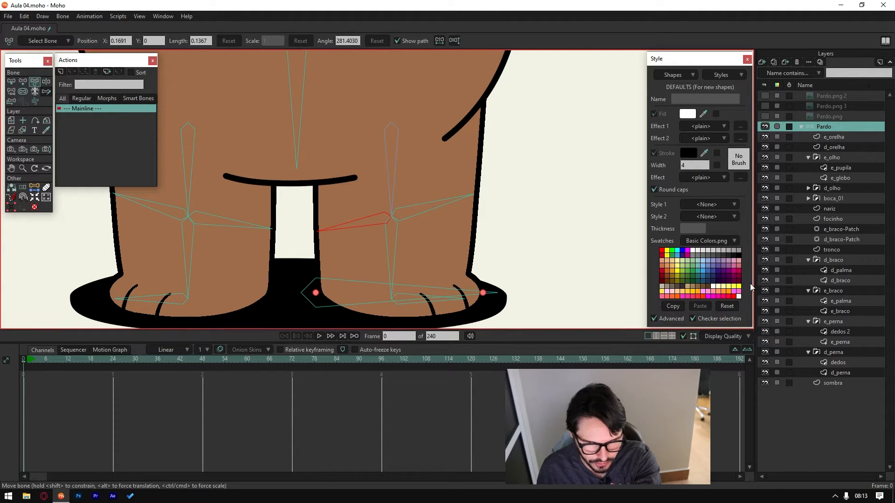
ctrl+alt+click(340, 255)
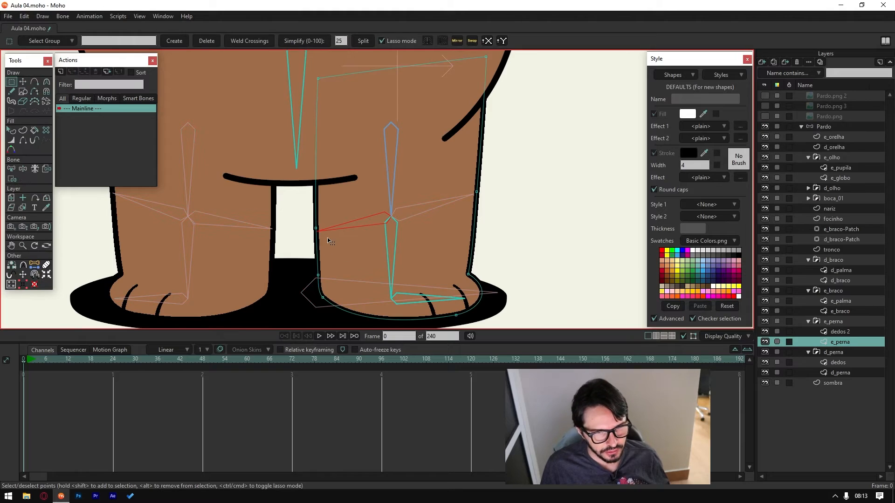
click(828, 126)
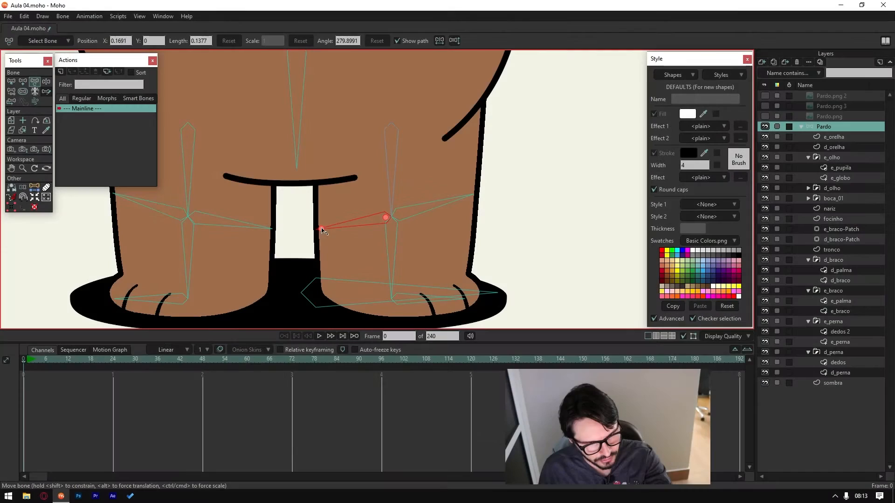
Step: Bind the e_perna layer's inner knee point to the inner auxiliary knee bone
click(11, 81)
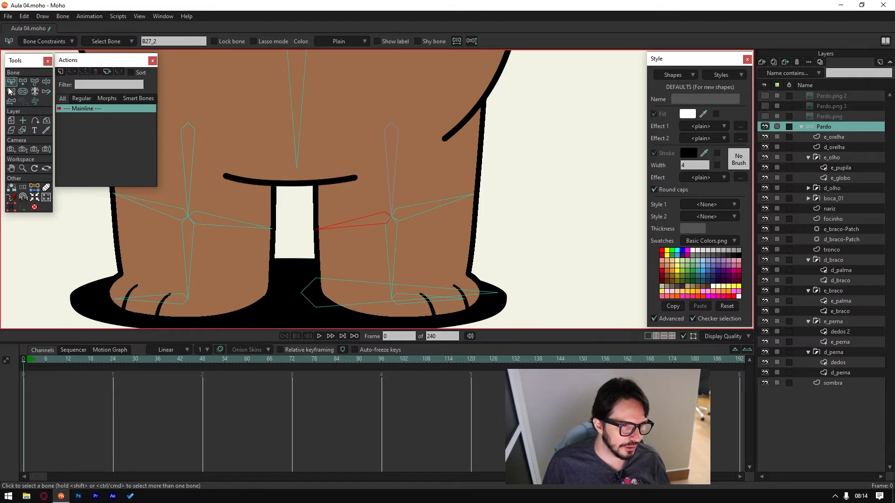
ctrl+alt+click(344, 253)
click(12, 178)
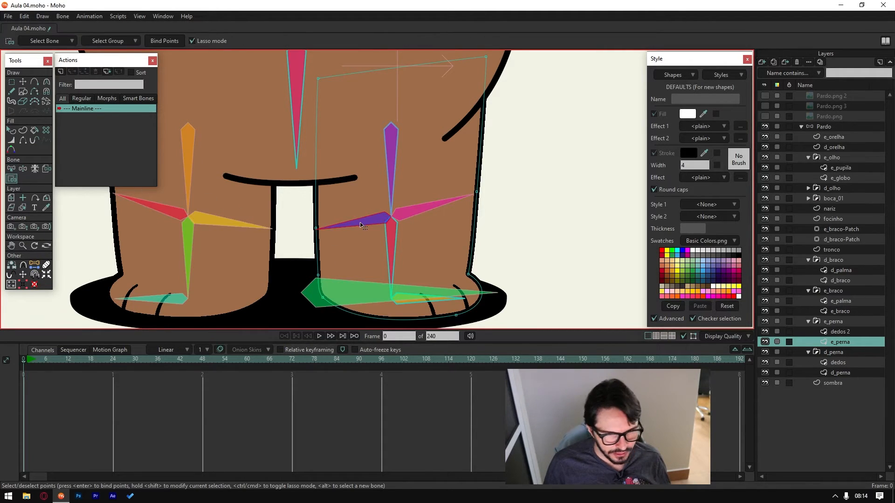
key(ctrl+a)
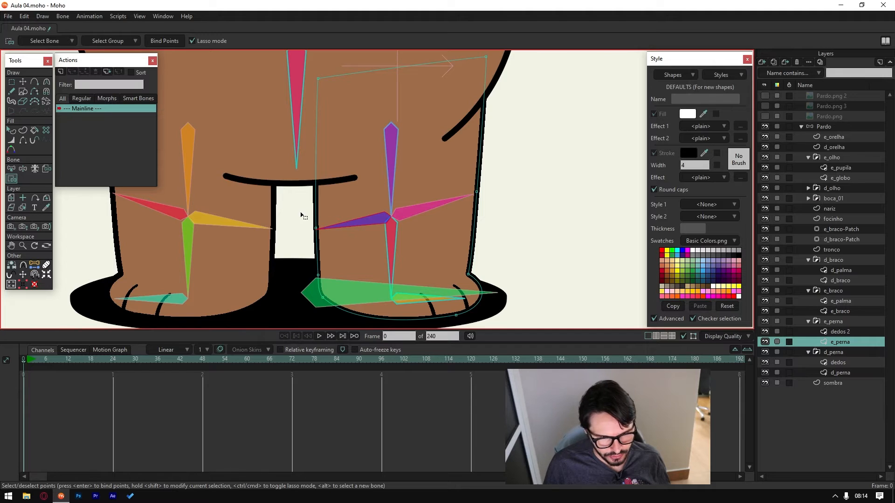
click(302, 220)
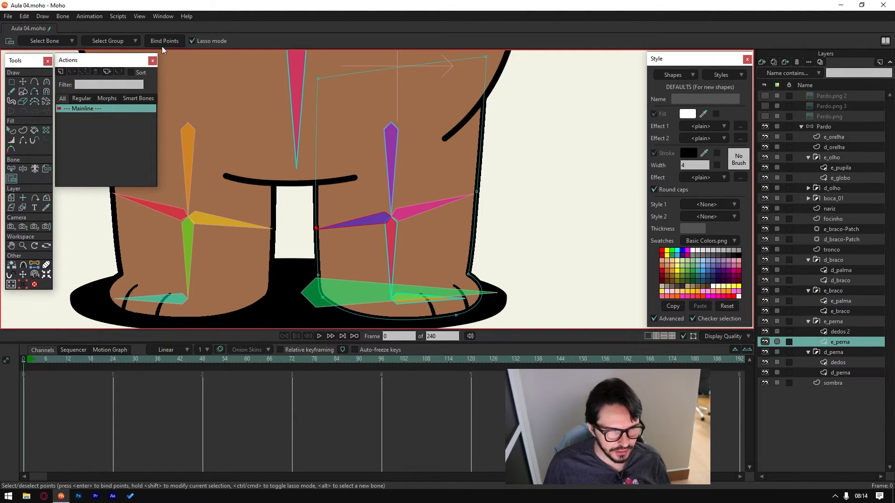
Step: Bind the lower leg and foot outline points of e_perna to the foot bone
click(411, 305)
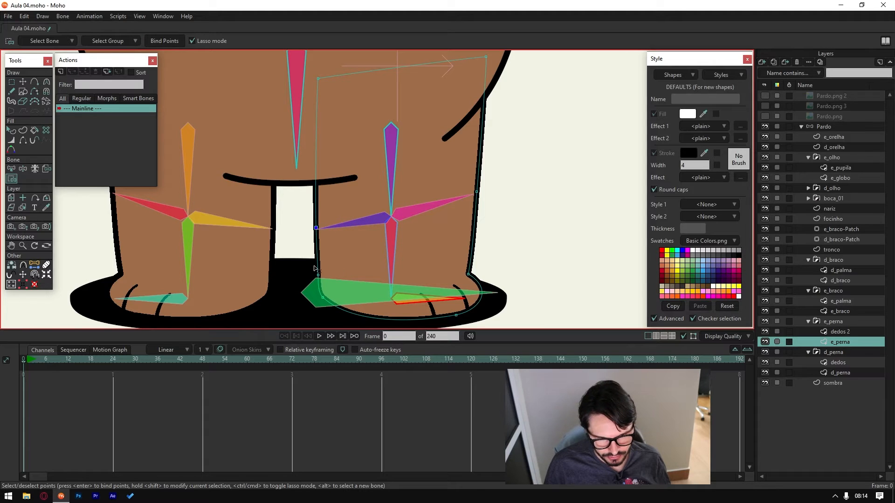
mouse_move(314, 269)
mouse_down()
mouse_move(345, 346)
mouse_move(375, 245)
mouse_up()
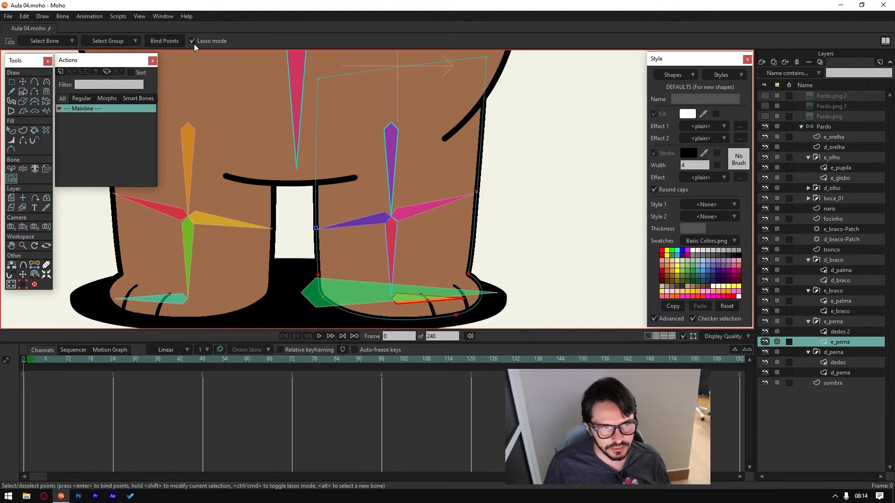
mouse_move(403, 169)
mouse_down()
mouse_move(330, 199)
mouse_move(330, 192)
mouse_up()
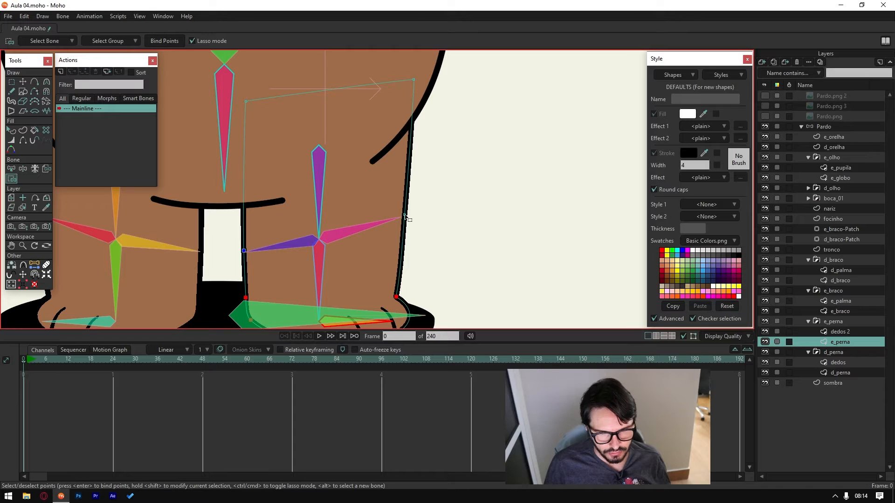
Step: Bind the e_perna layer's outer knee point to the outer auxiliary knee bone
click(406, 217)
click(366, 231)
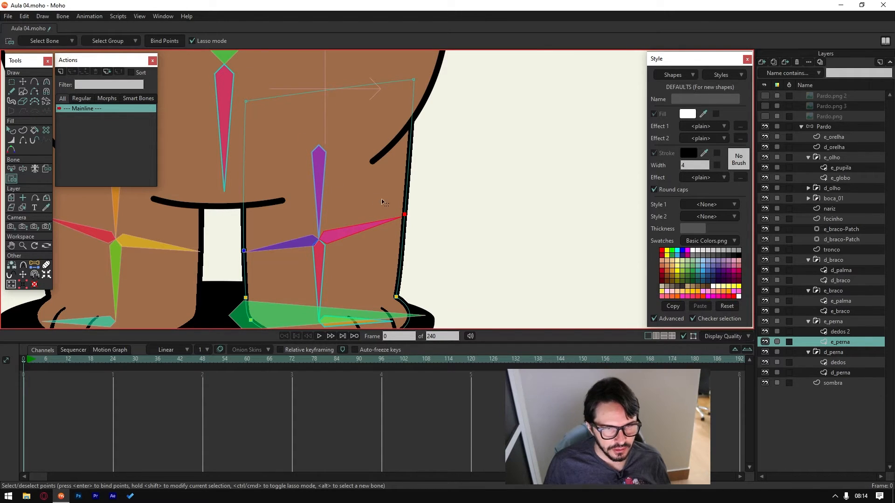
scroll(382, 203, up, 2)
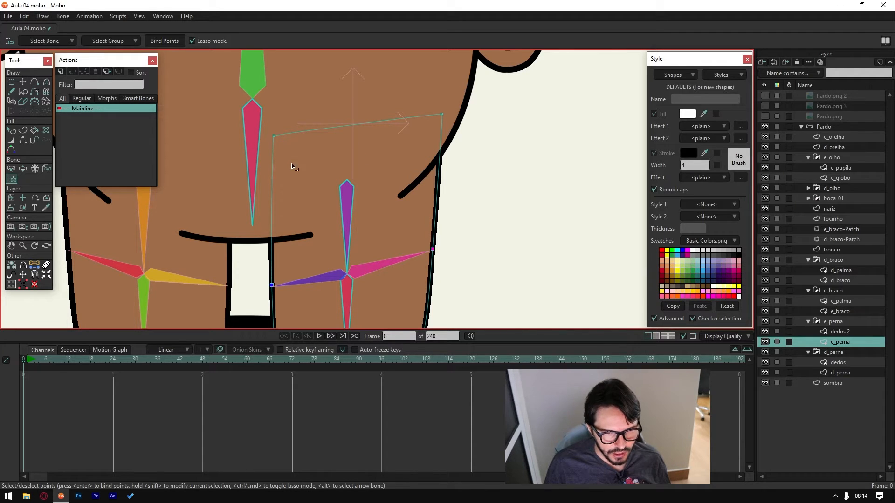
Step: Bind the two upper thigh points of the e_perna layer to the hip bone at the base of the spine
click(260, 153)
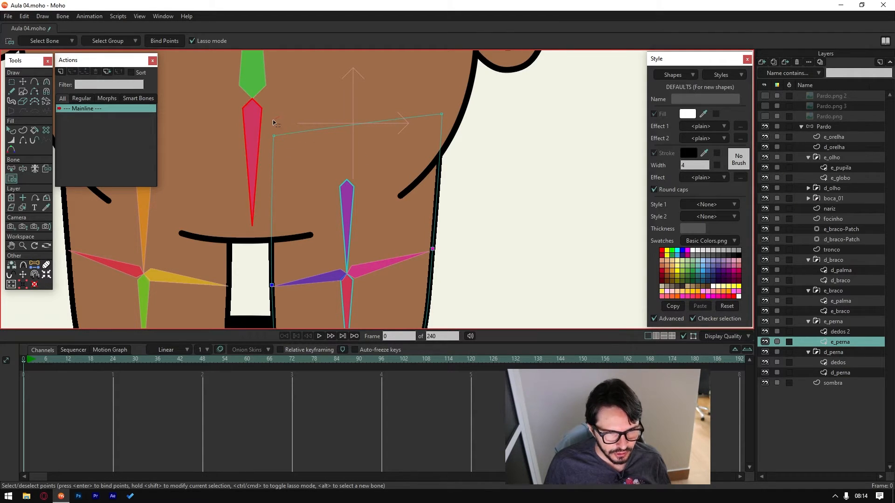
mouse_move(274, 122)
mouse_down()
mouse_move(414, 156)
mouse_move(445, 142)
mouse_move(317, 78)
mouse_move(303, 112)
mouse_up()
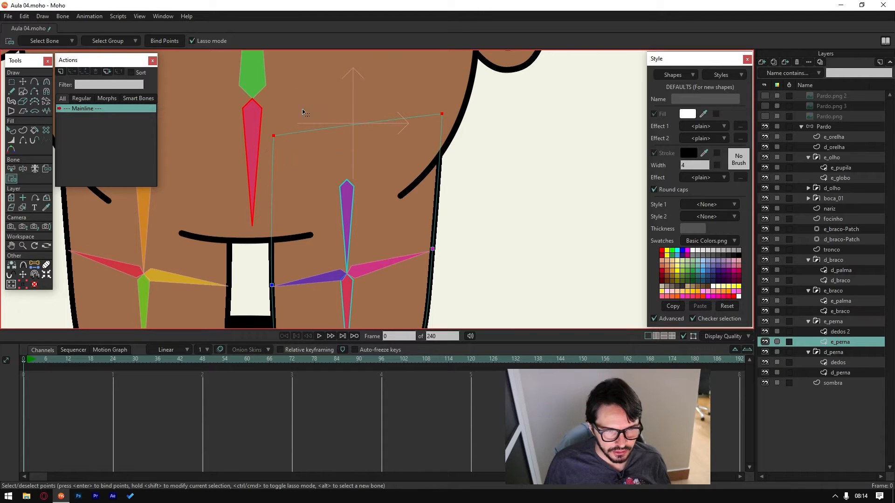
click(165, 40)
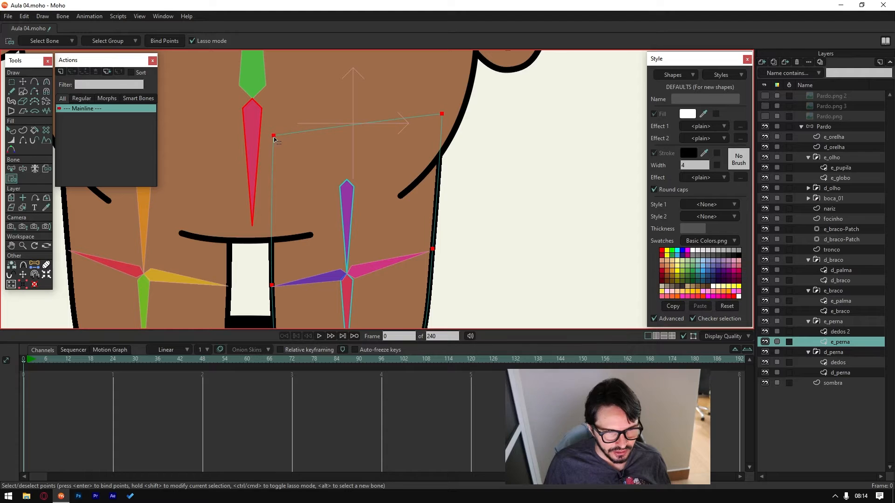
click(469, 192)
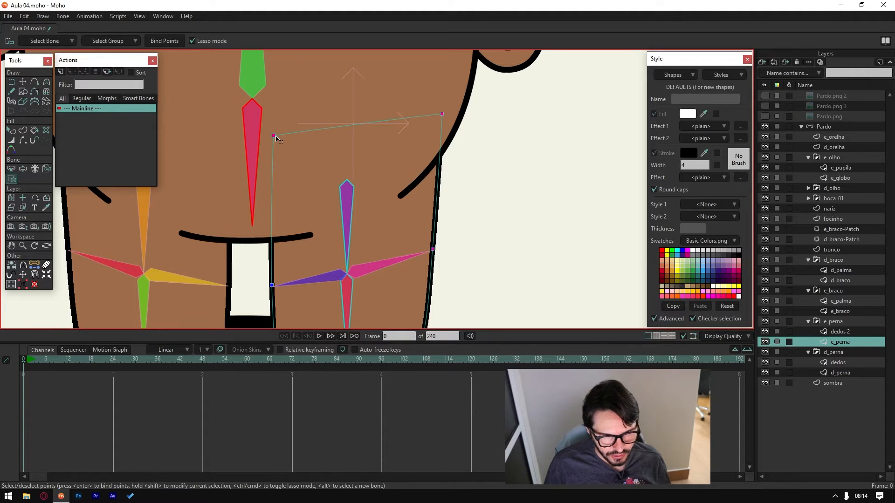
Step: Bind the e_braco layer's inner elbow point to the inner auxiliary elbow bone
scroll(277, 138, down, 3)
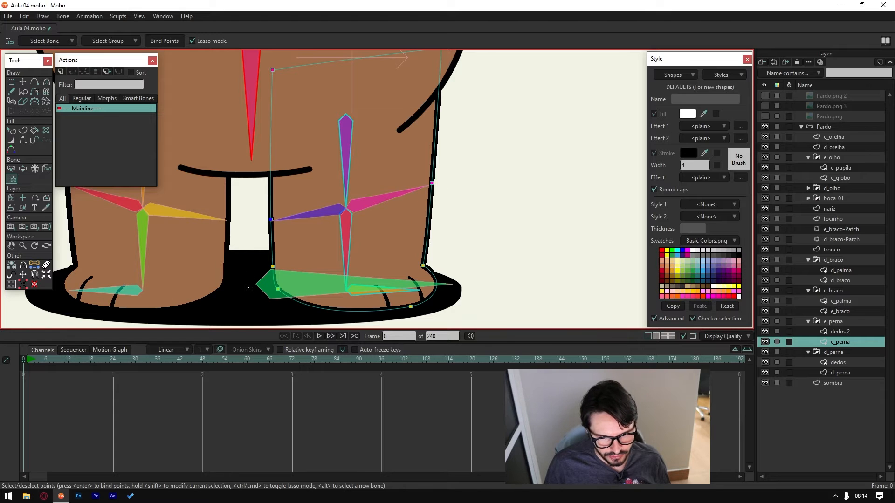
scroll(385, 263, up, 5)
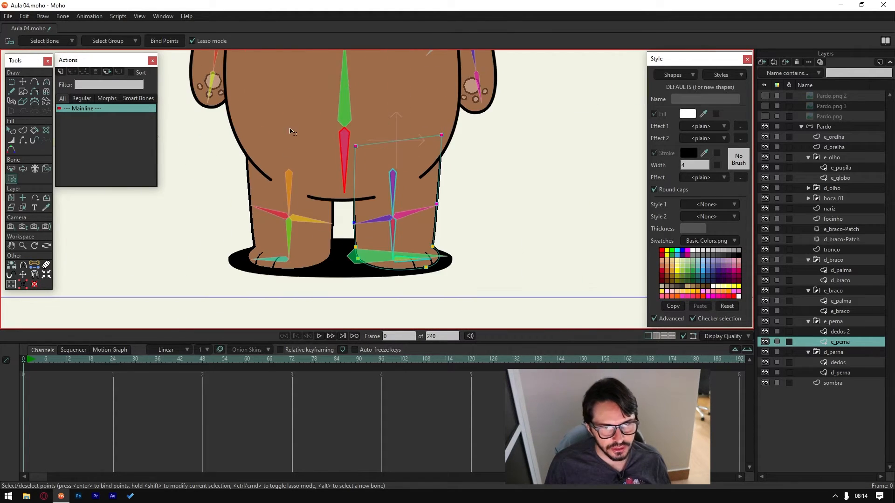
scroll(346, 192, down, 1)
scroll(443, 100, up, 1)
scroll(419, 154, up, 5)
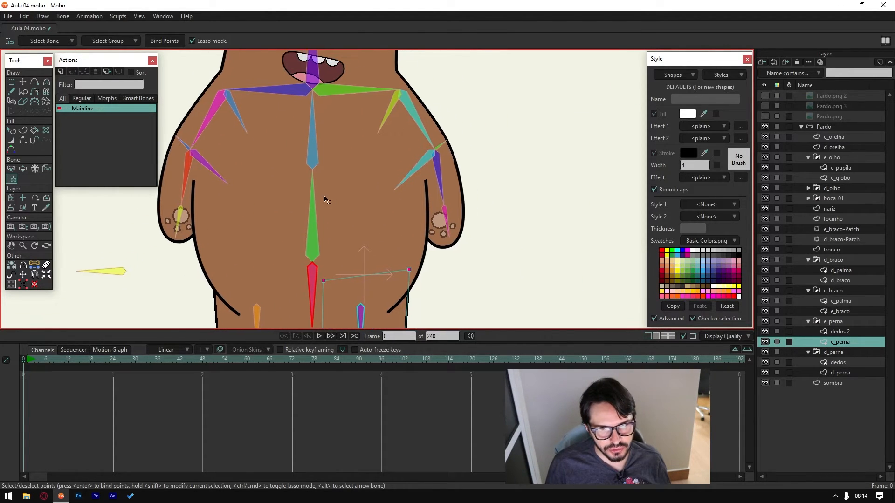
ctrl+alt+click(445, 147)
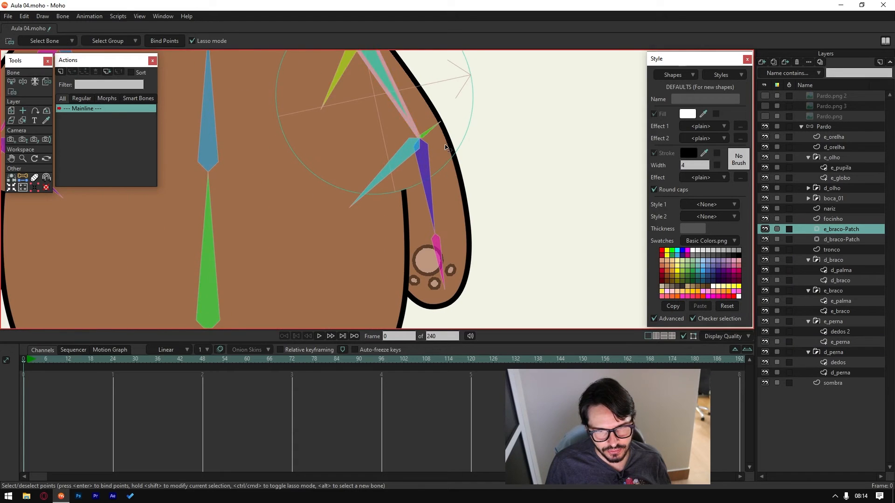
ctrl+alt+click(456, 183)
scroll(451, 154, up, 1)
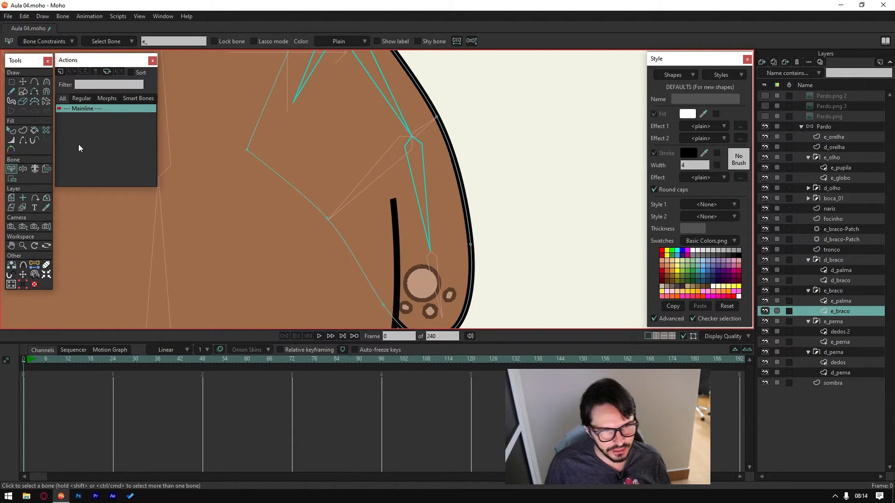
click(11, 178)
scroll(300, 230, up, 2)
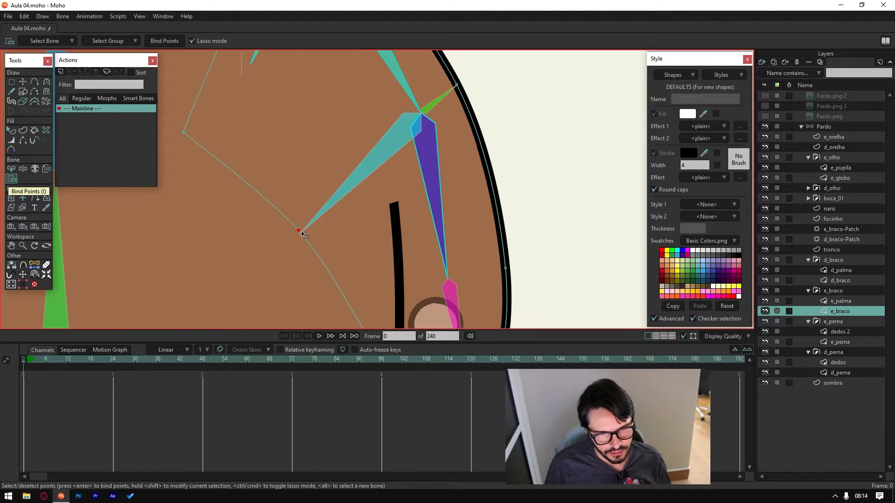
click(334, 212)
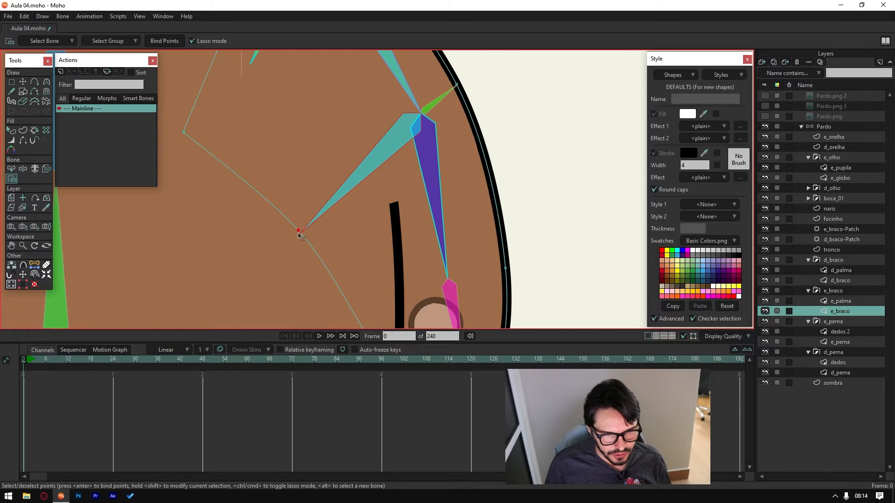
Step: Bind the e_braco layer's outer elbow point to the outer auxiliary elbow bone
scroll(269, 160, up, 2)
scroll(396, 180, right, 3)
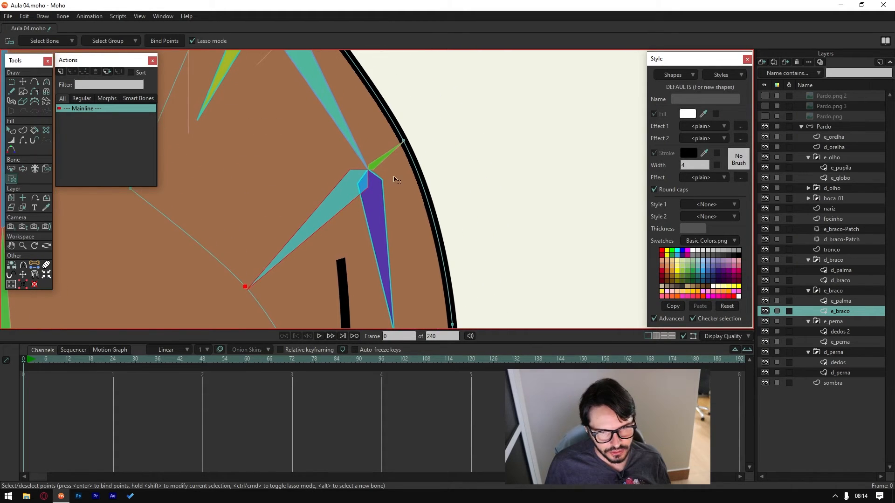
click(385, 159)
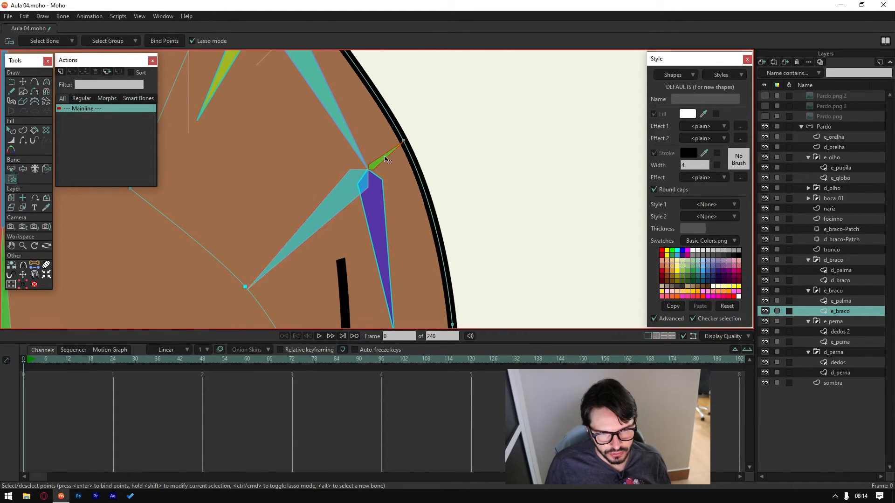
click(404, 142)
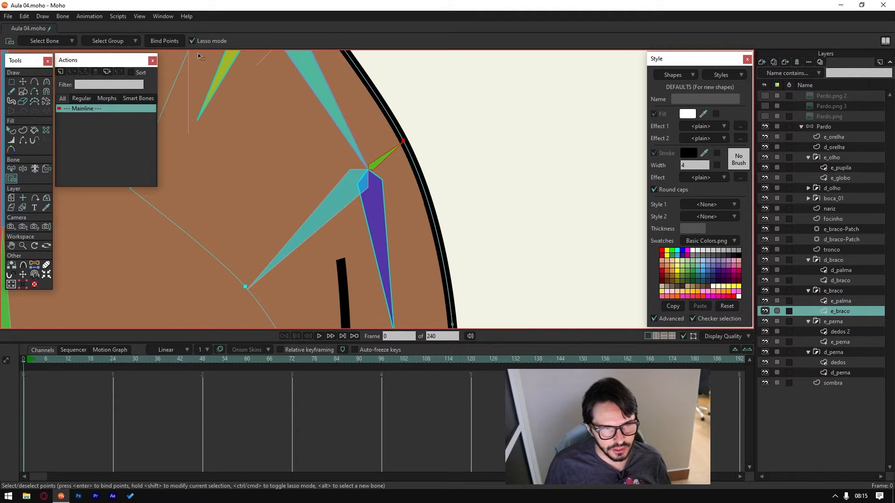
Step: Bind the e_braco layer's armpit point to the auxiliary bone hanging from the shoulder joint
scroll(380, 261, down, 2)
scroll(380, 270, up, 2)
scroll(380, 270, left, 2)
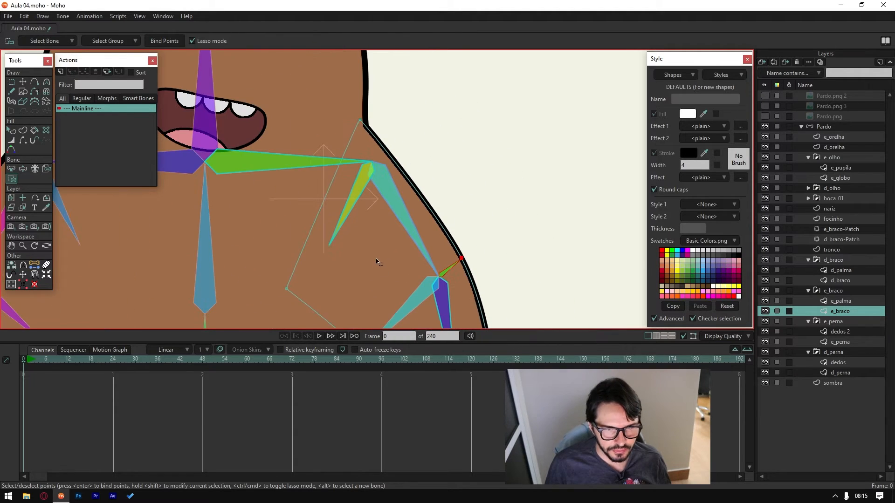
scroll(383, 227, down, 1)
scroll(385, 213, left, 1)
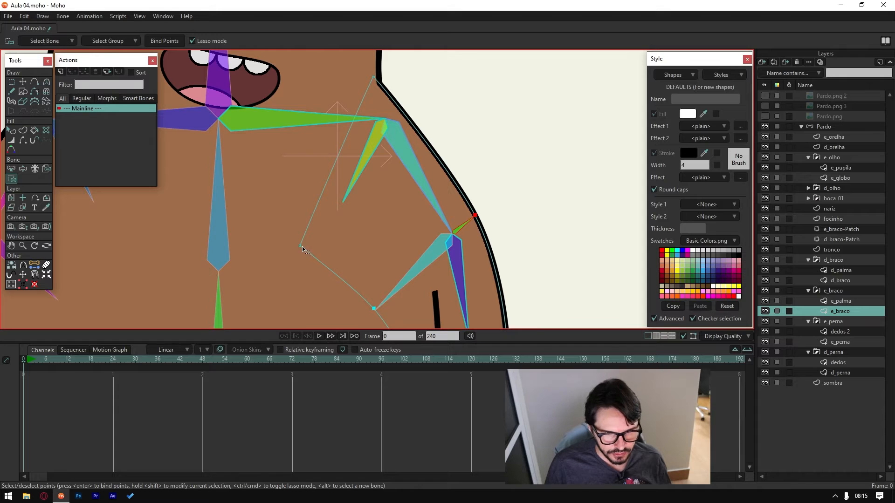
double_click(357, 178)
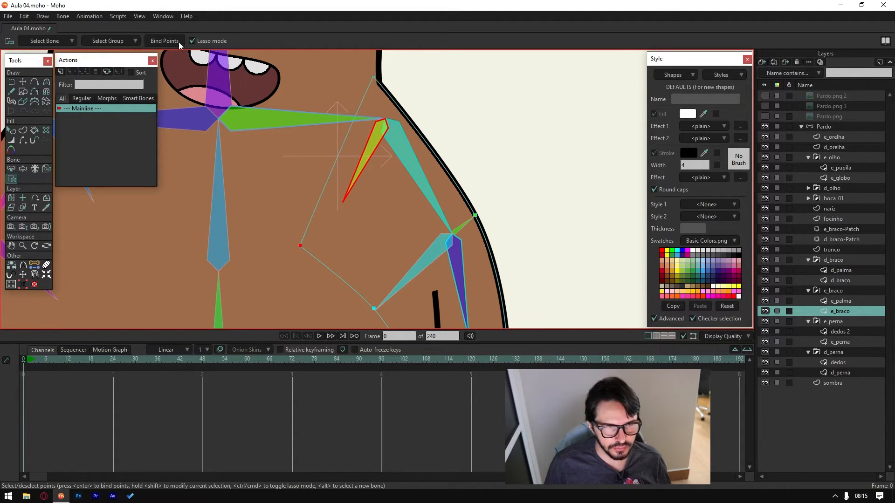
Step: Bind the e_braco layer's topmost shoulder point to the clavicle bone on the same side
scroll(336, 177, up, 5)
double_click(334, 175)
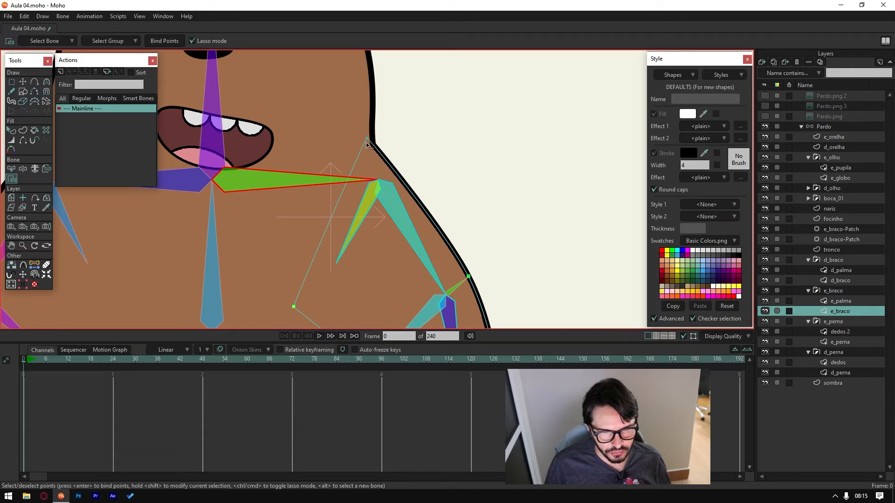
scroll(510, 94, down, 5)
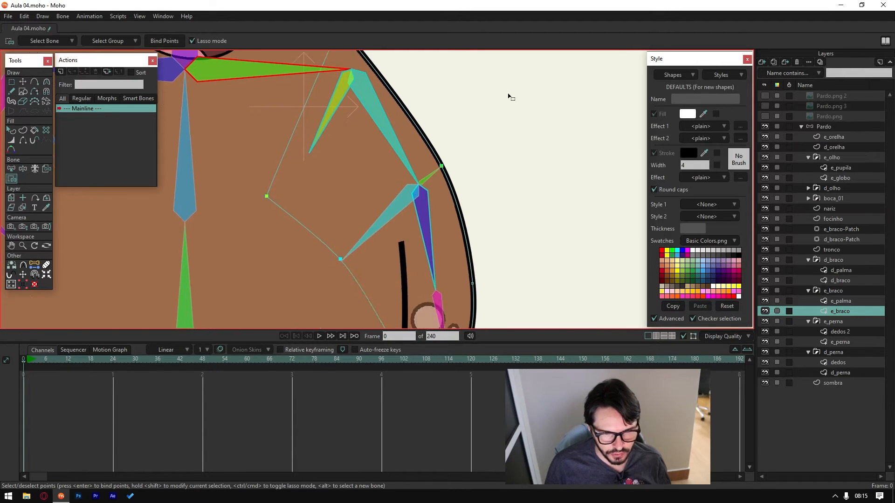
Step: Bind the forearm and hand outline points of e_braco to the e_antebraco bone
scroll(480, 210, down, 3)
scroll(468, 207, up, 4)
scroll(459, 268, up, 3)
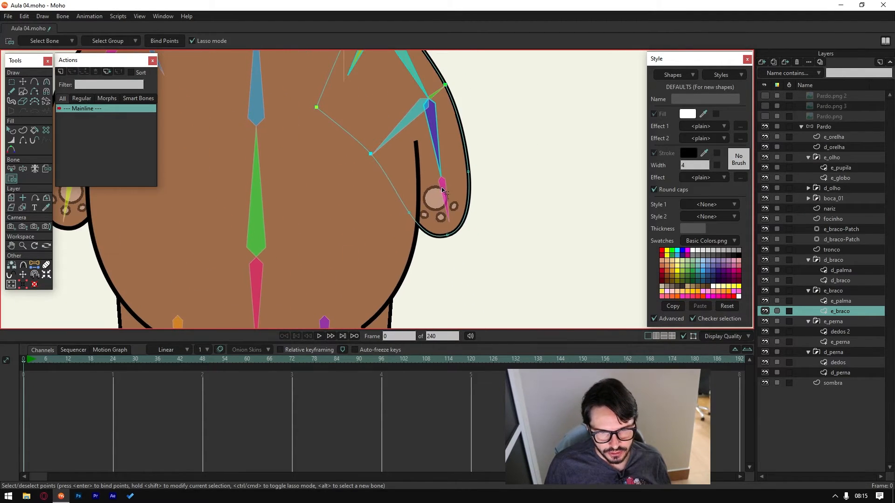
mouse_move(505, 145)
mouse_down()
mouse_move(387, 206)
mouse_move(499, 142)
mouse_up()
click(164, 41)
scroll(285, 140, down, 5)
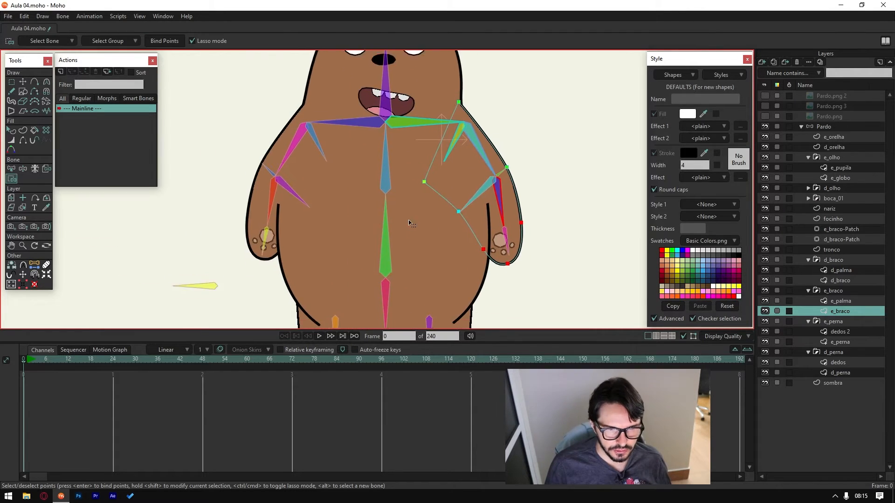
Step: Test the arm rig of the Pardo bone layer by raising both arms and bending the e_braco elbow with Manipulate Bones
scroll(374, 206, up, 1)
scroll(374, 205, up, 2)
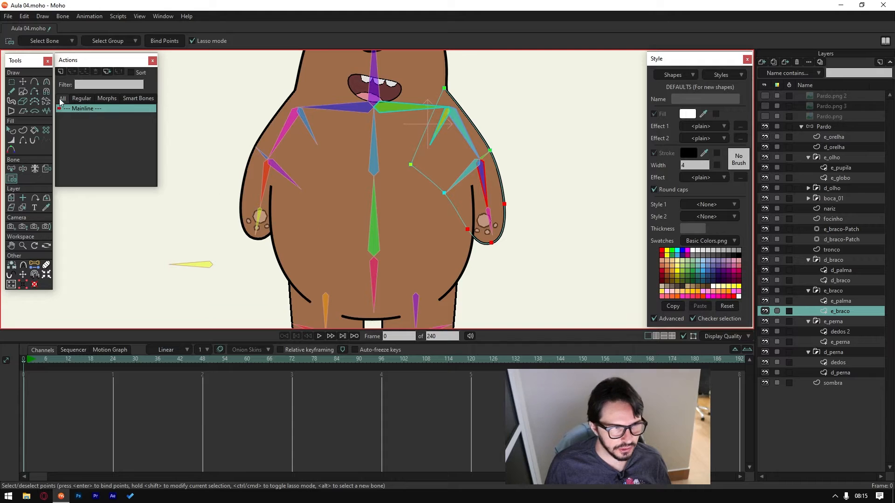
scroll(234, 111, down, 1)
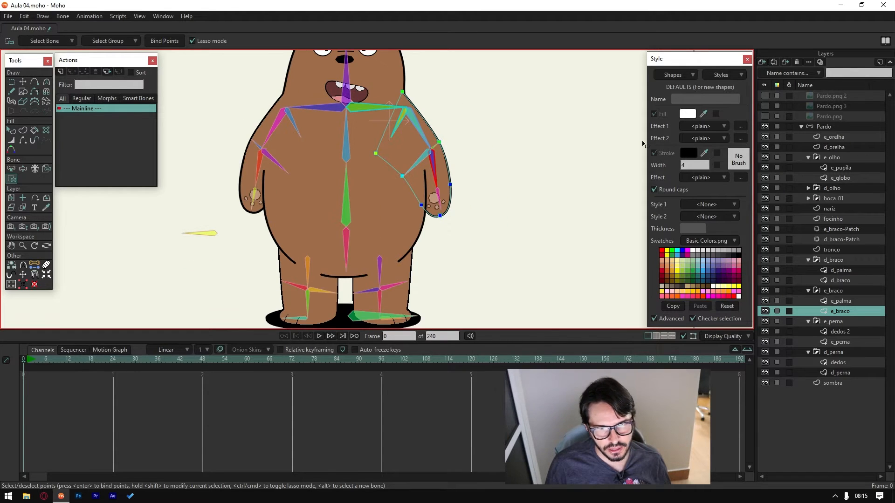
click(832, 128)
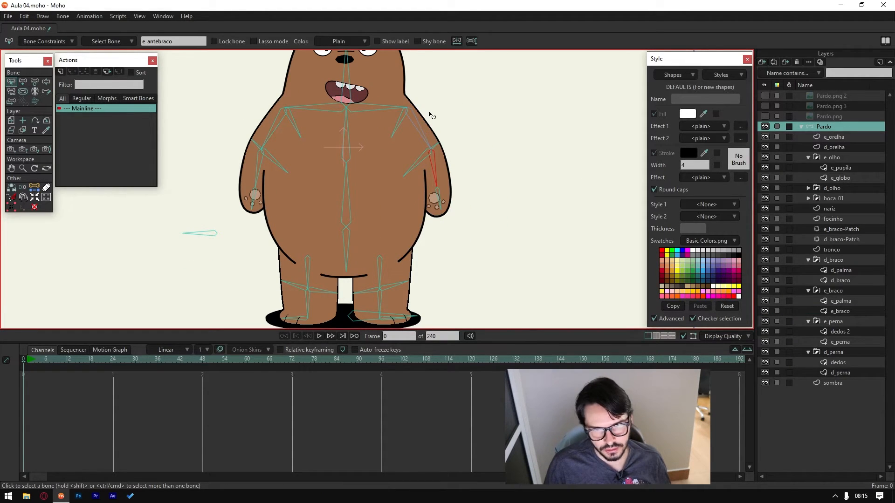
click(47, 81)
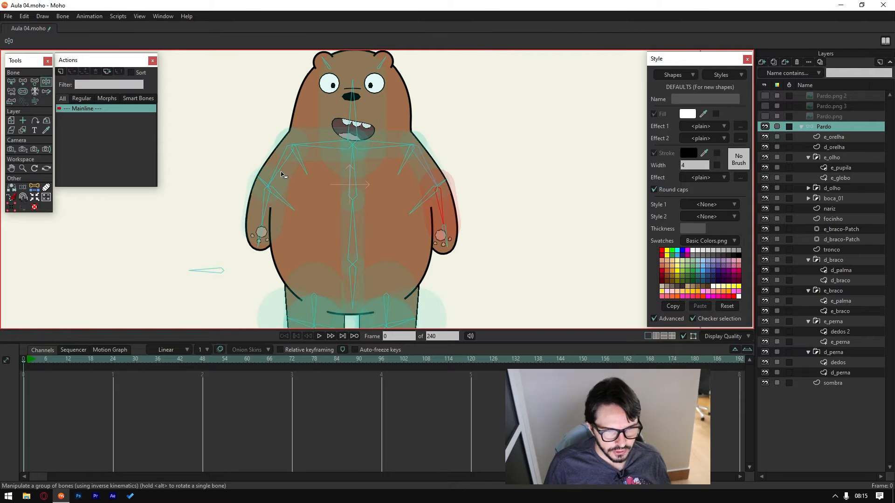
drag(284, 174, 258, 140)
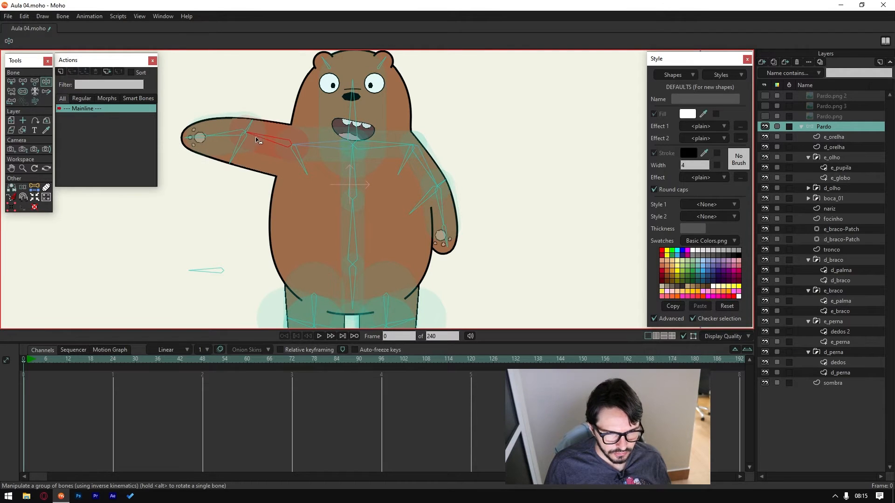
click(244, 164)
drag(432, 172, 464, 120)
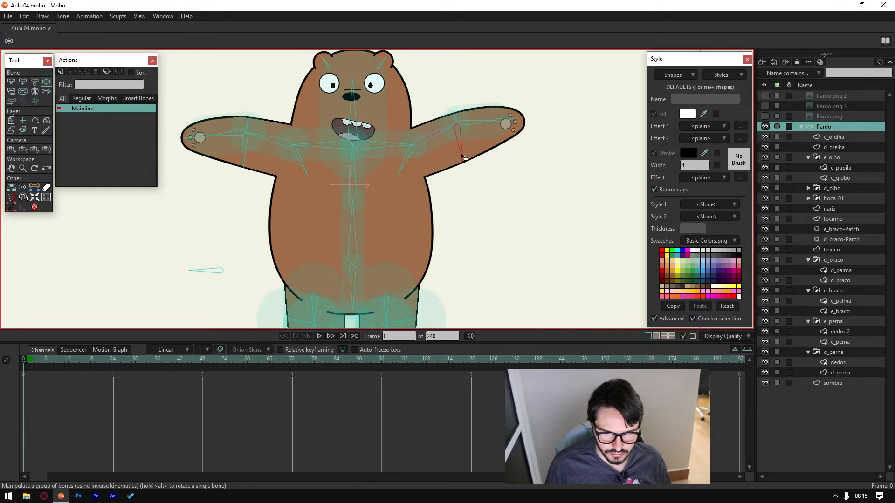
click(467, 156)
drag(468, 157, 470, 95)
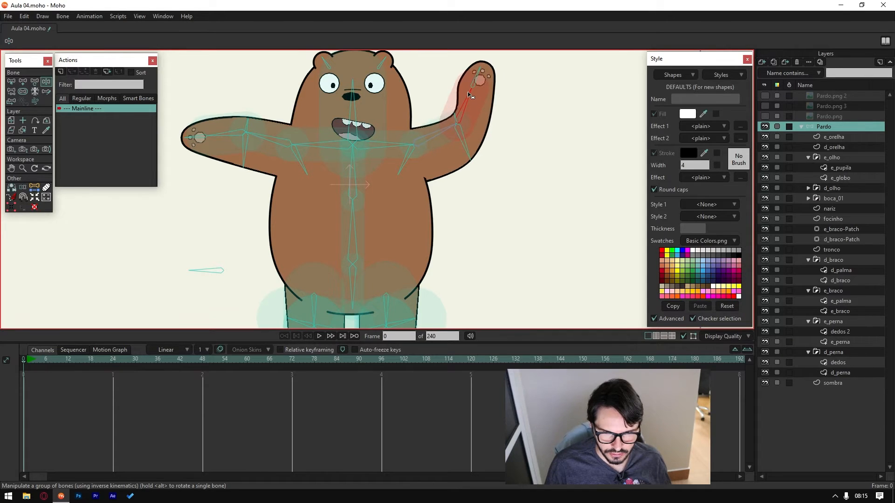
click(451, 122)
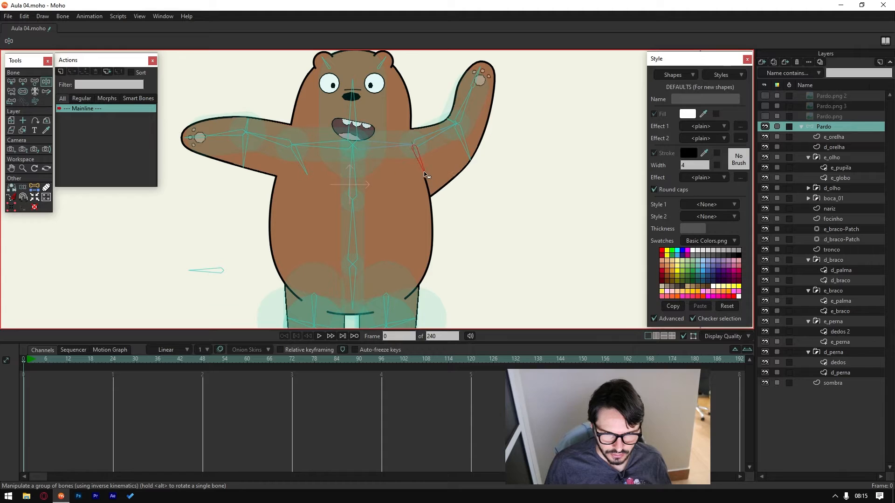
mouse_move(434, 139)
mouse_down()
mouse_move(429, 128)
mouse_move(436, 154)
mouse_up()
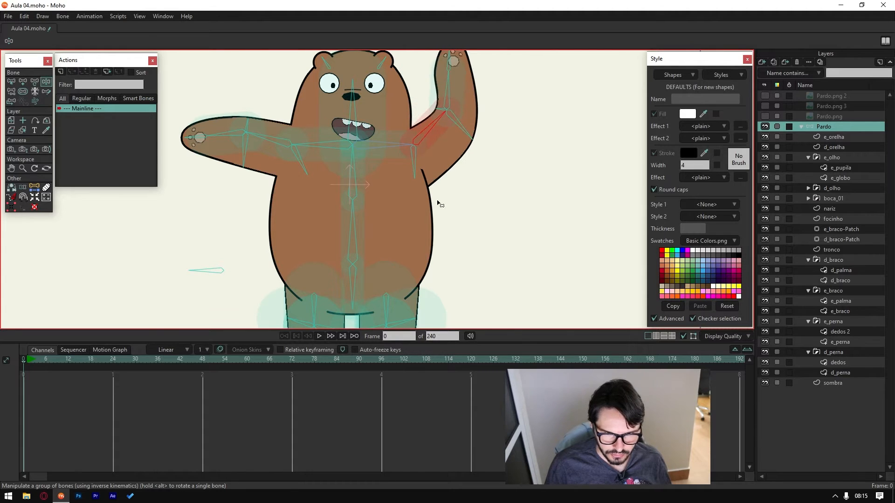
Step: Test the leg rig by lifting and bending the e_perna leg and manipulating the d_perna leg, ending with the Select Bone tool
scroll(459, 202, down, 4)
click(413, 225)
mouse_move(414, 225)
mouse_down()
mouse_move(438, 215)
mouse_move(410, 239)
mouse_up()
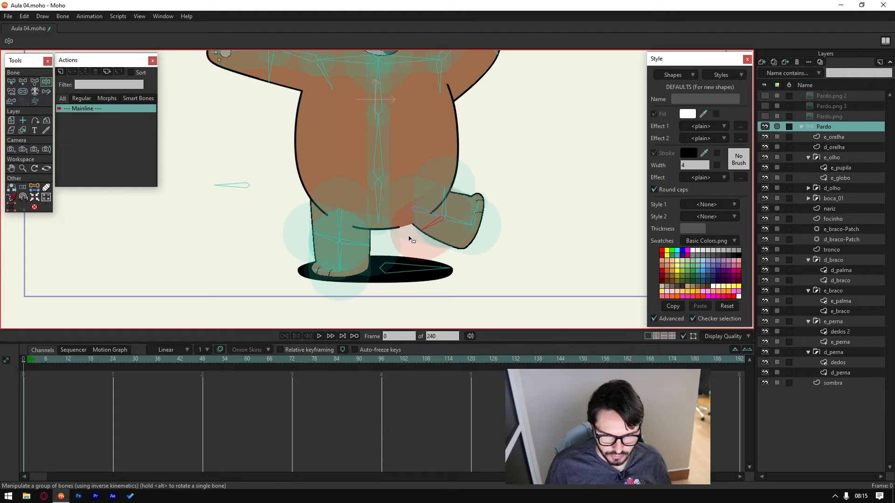
click(456, 204)
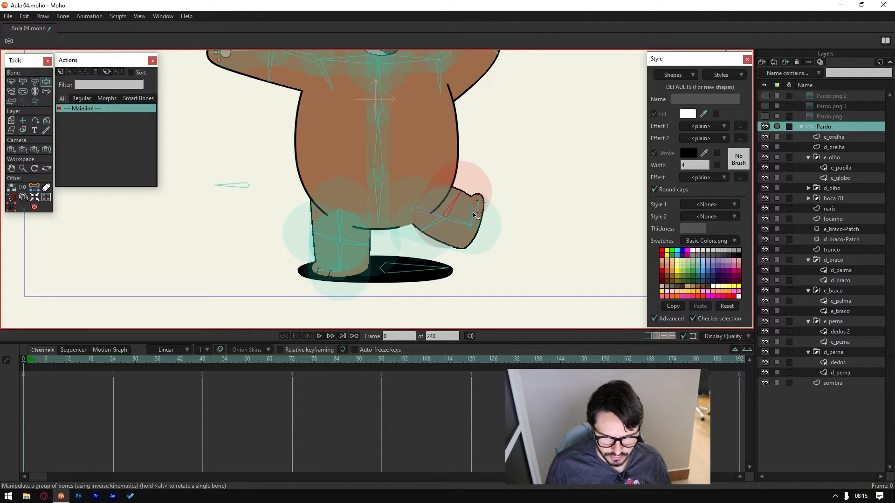
drag(474, 216, 466, 252)
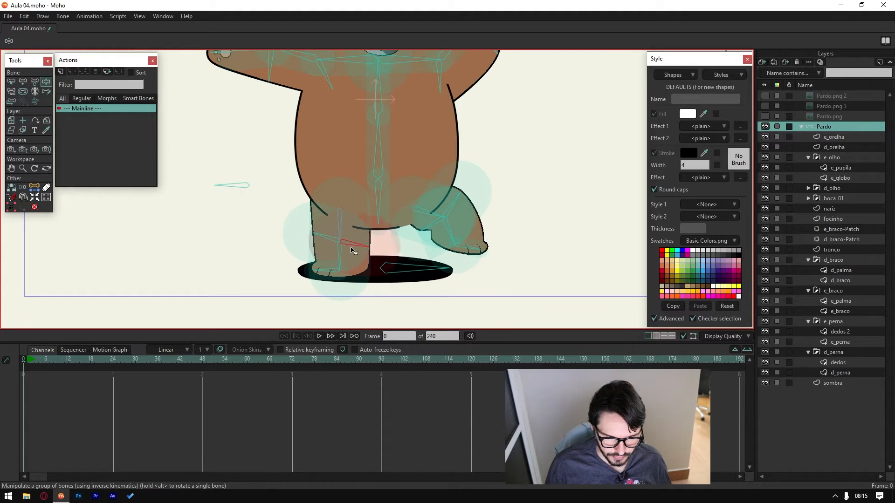
click(322, 247)
drag(324, 250, 319, 282)
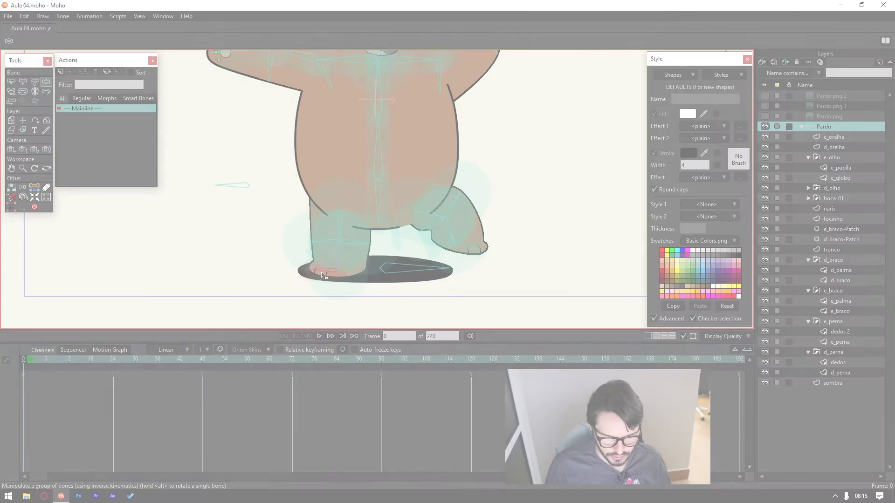
click(12, 82)
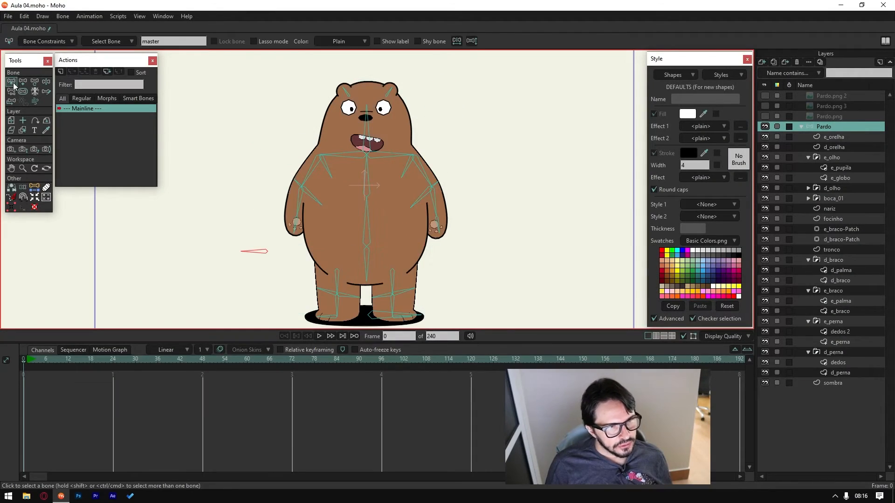
Step: Rename the outer auxiliary elbow bone of the d_braco arm as aux_braco_d_01 and copy that name
scroll(259, 180, up, 4)
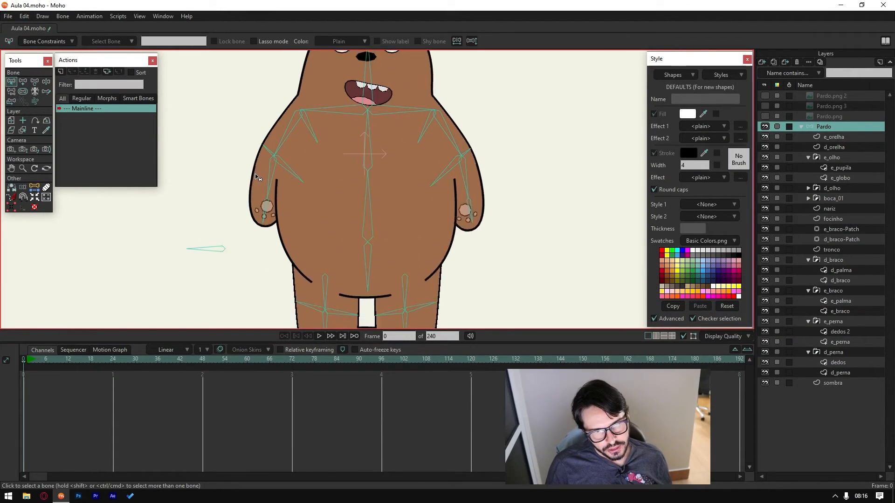
scroll(256, 178, up, 3)
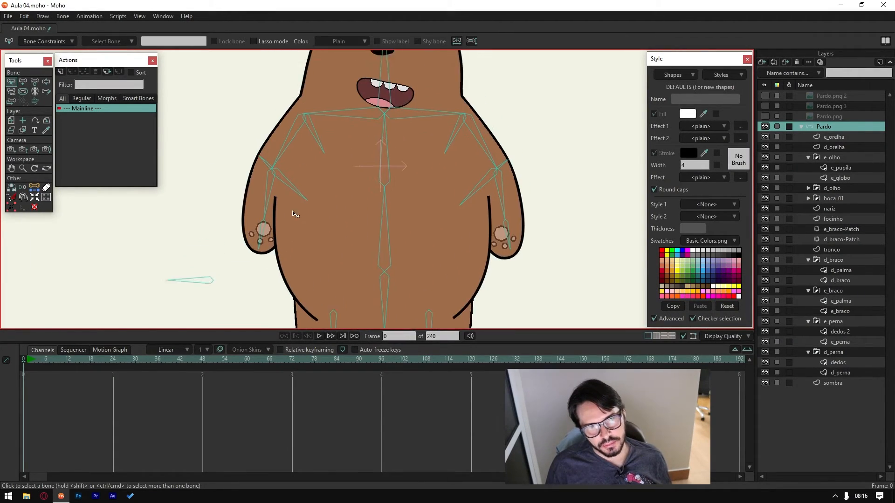
click(239, 157)
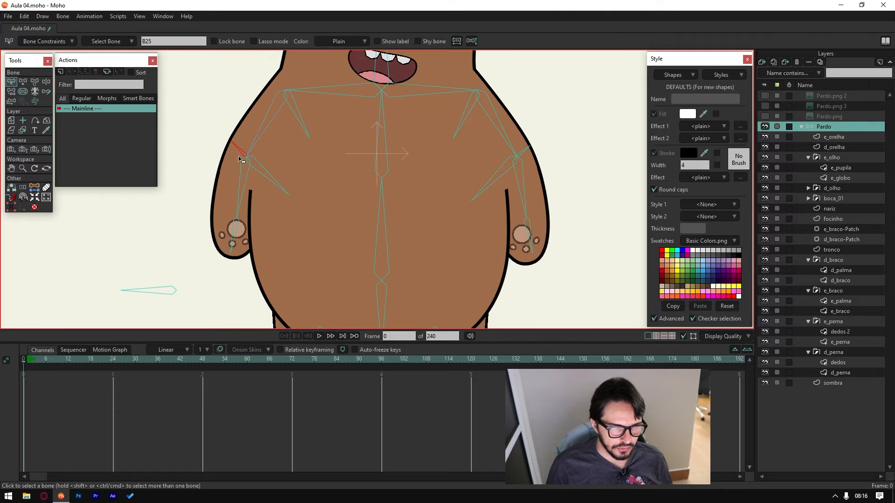
double_click(154, 41)
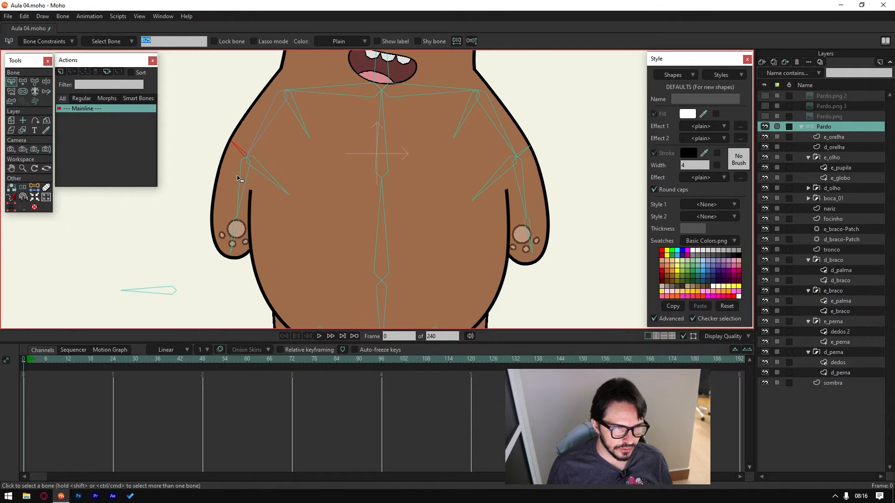
text(aux_braco)
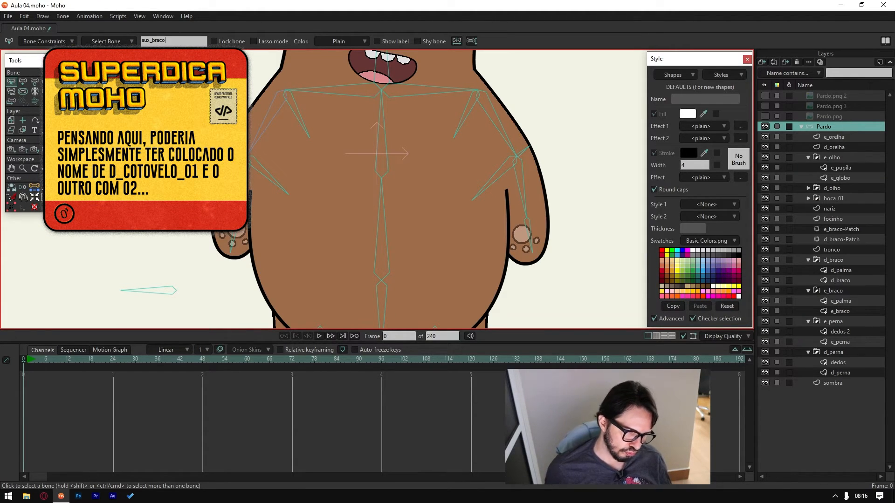
text(_d_01)
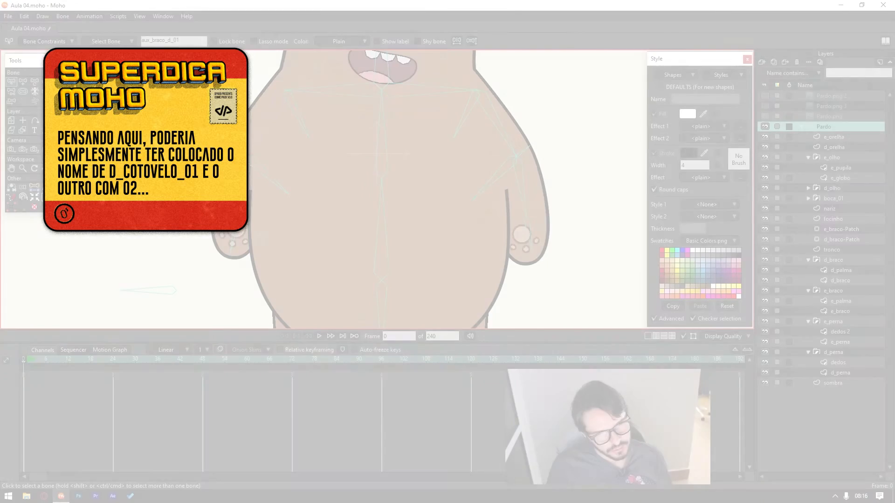
key(ctrl+a)
key(ctrl+c)
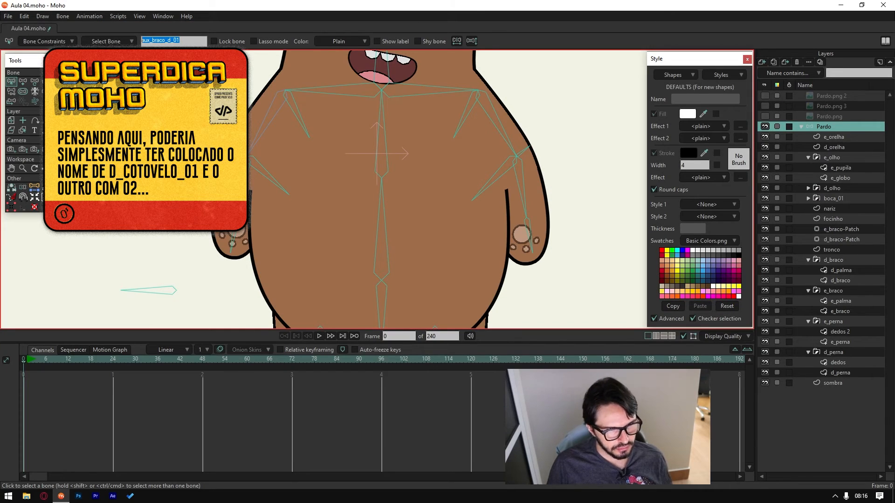
Step: Rename the inner auxiliary elbow bone of the d_braco arm as aux_braco_d_02
click(261, 174)
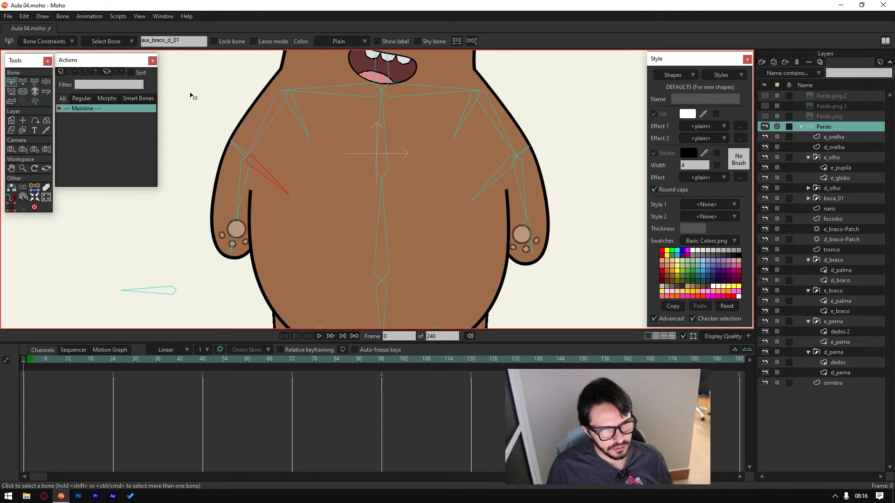
key(BackSpace)
text(2)
key(Return)
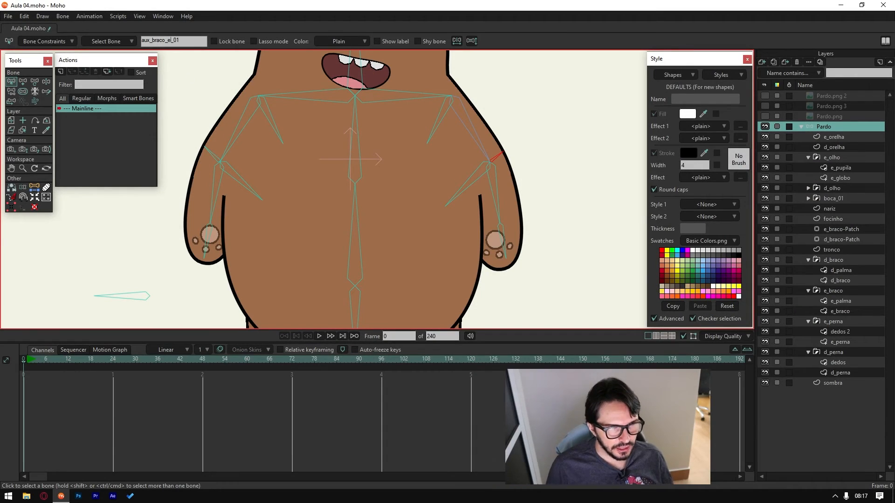
Step: Rename the inner auxiliary elbow bone of the e_braco arm from the copied aux_braco name, changing the side letter to e
click(468, 183)
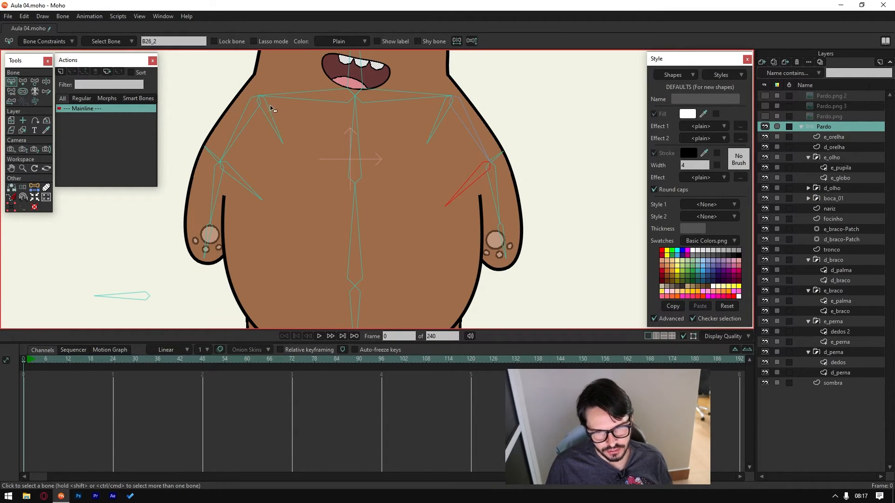
double_click(172, 41)
key(ctrl+v)
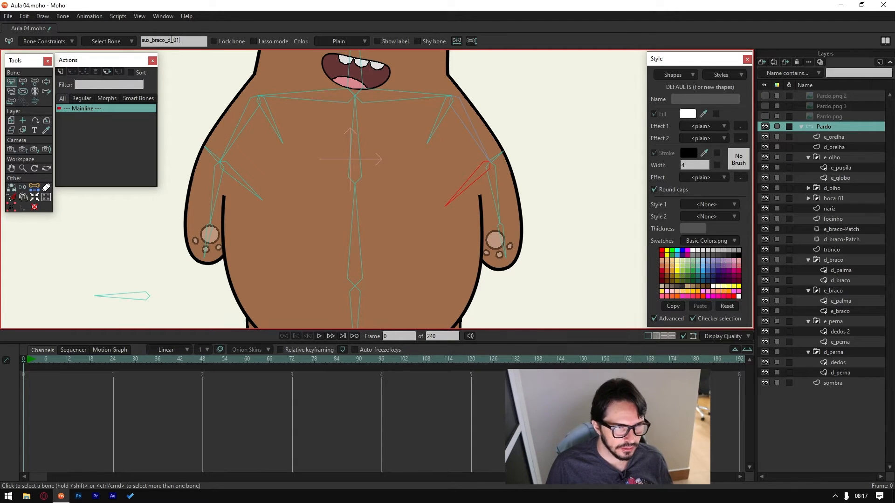
key(BackSpace)
text(e)
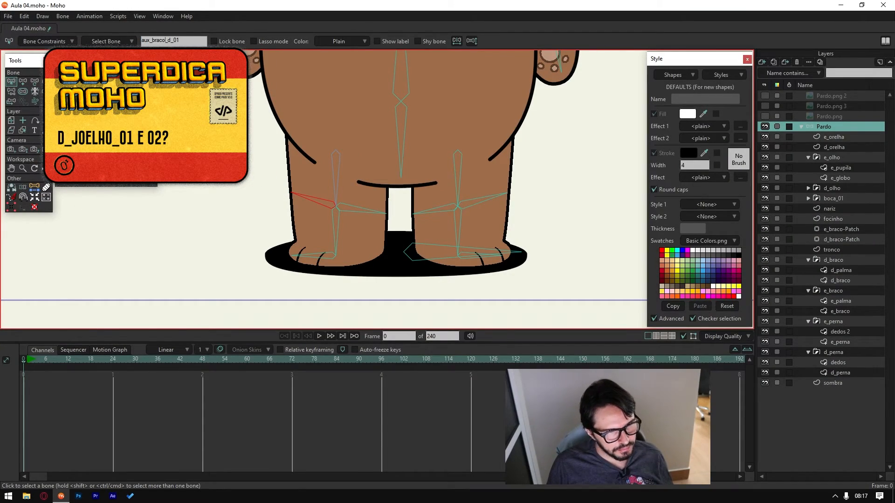
Step: Rename the outer auxiliary knee bone of the d_perna leg as aux_perna_d_01, replacing braco with perna in the pasted name
key(BackSpace)
key(BackSpace)
key(BackSpace)
key(BackSpace)
key(BackSpace)
key(BackSpace)
key(BackSpace)
key(BackSpace)
key(BackSpace)
key(BackSpace)
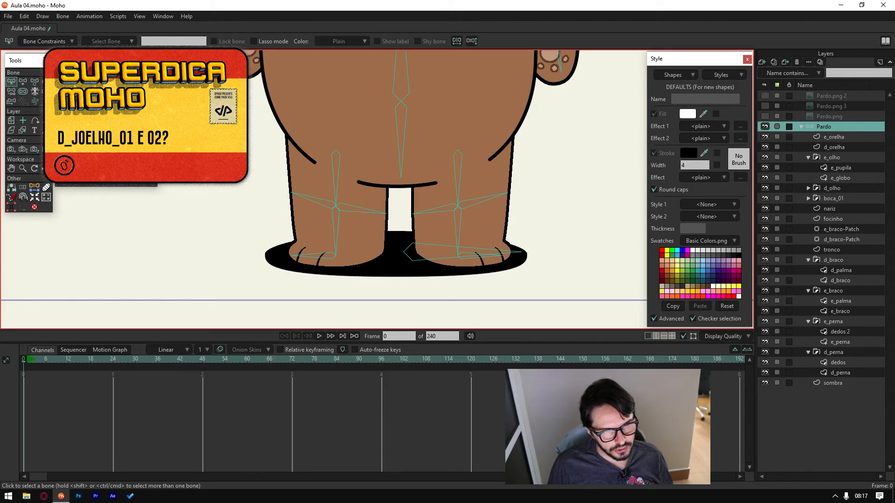
click(301, 199)
click(188, 41)
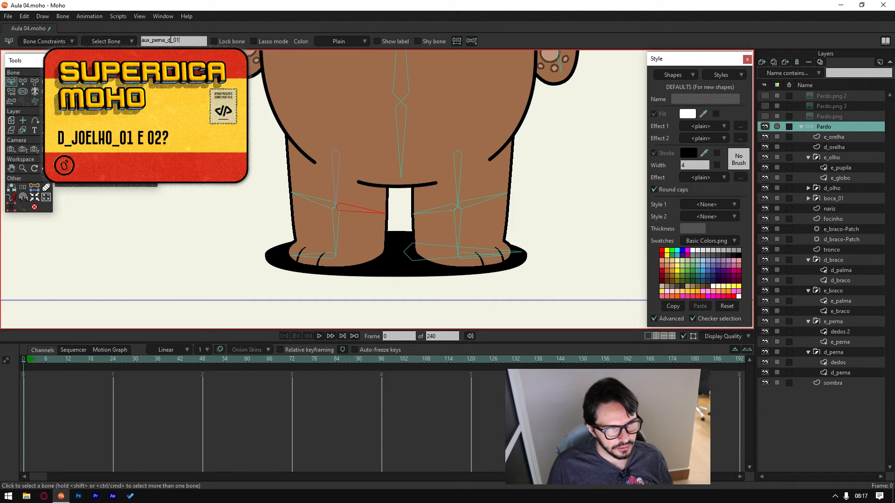
Step: Rename the inner auxiliary knee bone of the d_perna leg as aux_perna_d_02
click(183, 41)
key(BackSpace)
text(2)
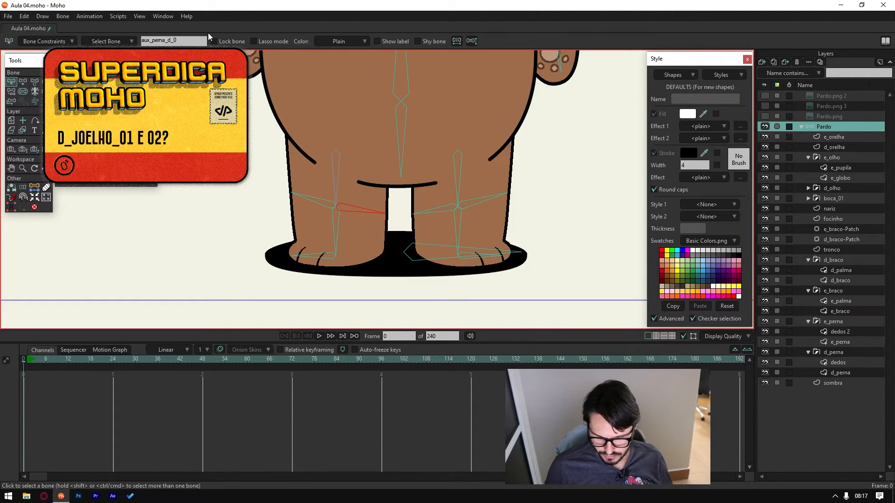
Step: Rename both auxiliary knee bones of the e_perna leg following the aux_perna naming pattern, with the inner one as aux_perna_e_01
click(429, 211)
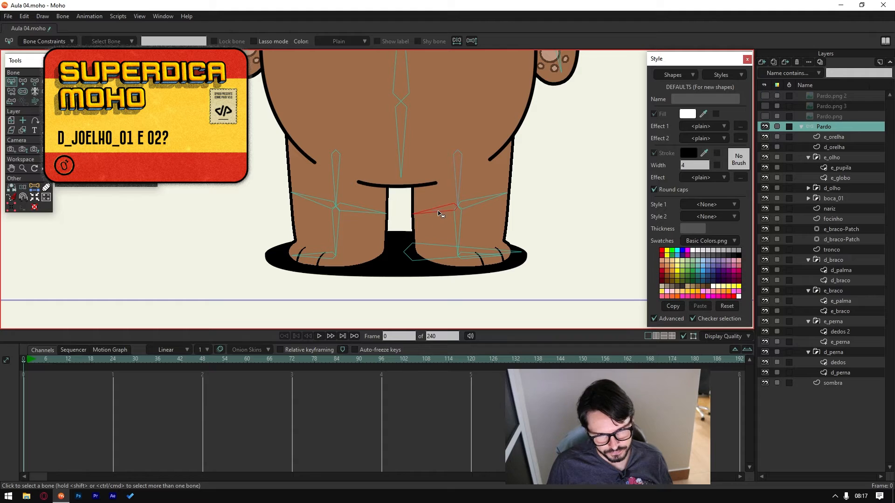
double_click(187, 41)
text(aux_perna_d_01)
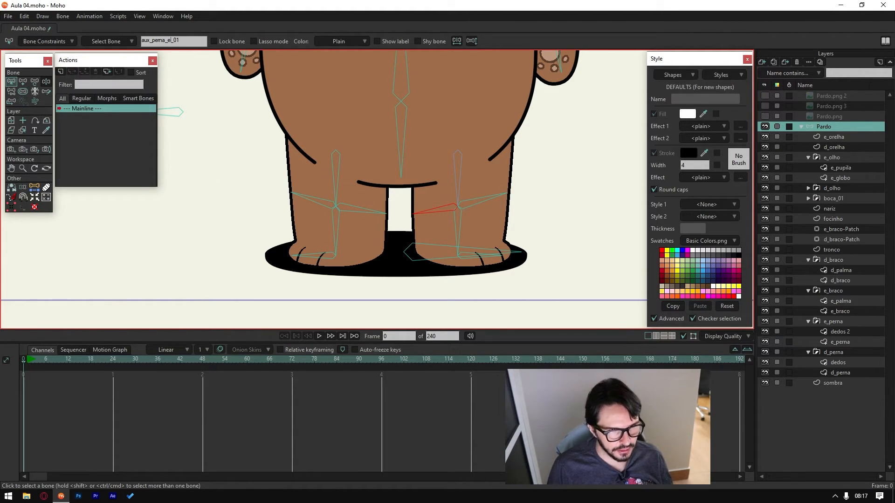
click(489, 201)
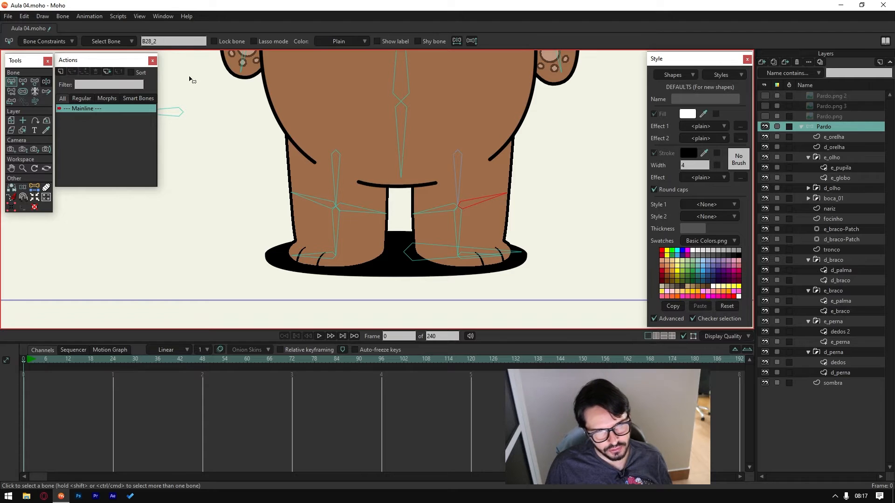
double_click(186, 41)
text(aux_perna_d_01)
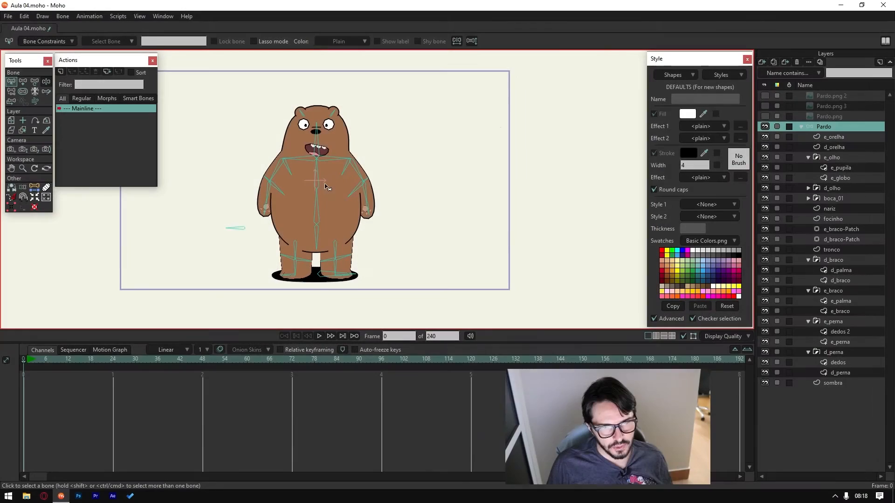
Step: Add a short child bone from the tip of the aux_braco_d_01 elbow bone, extending outward past the arm's outline
scroll(326, 186, up, 2)
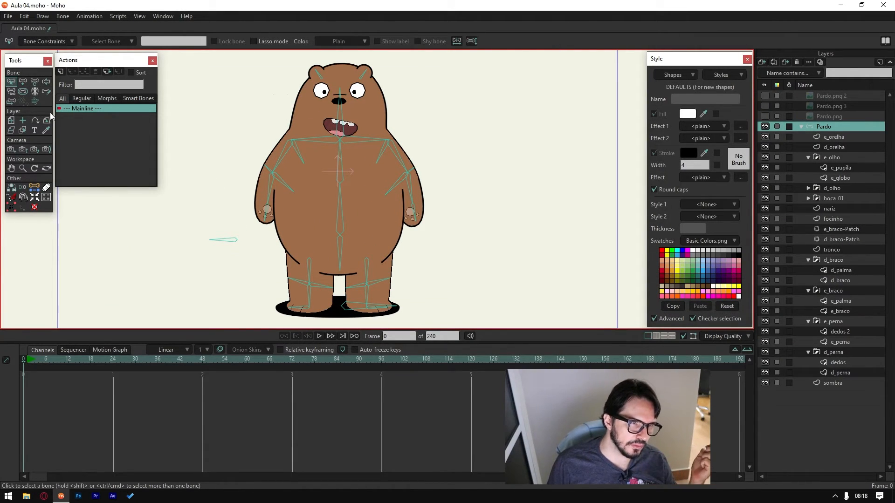
scroll(268, 150, up, 6)
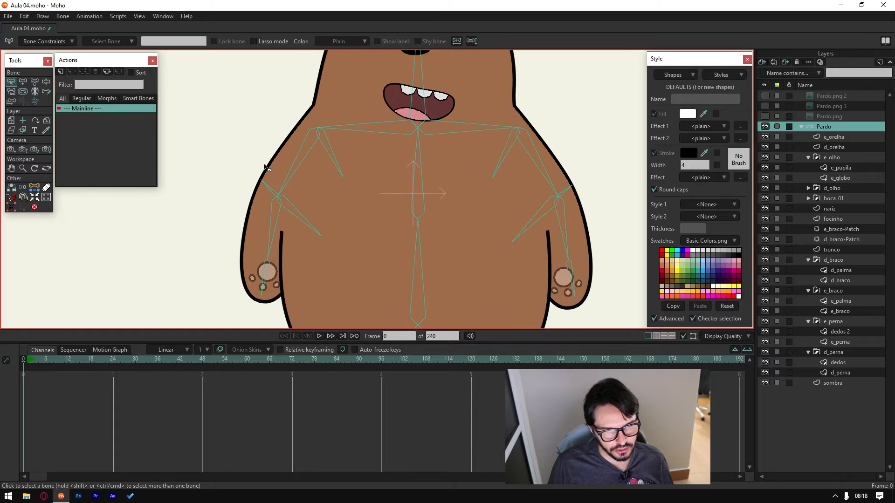
scroll(261, 137, down, 3)
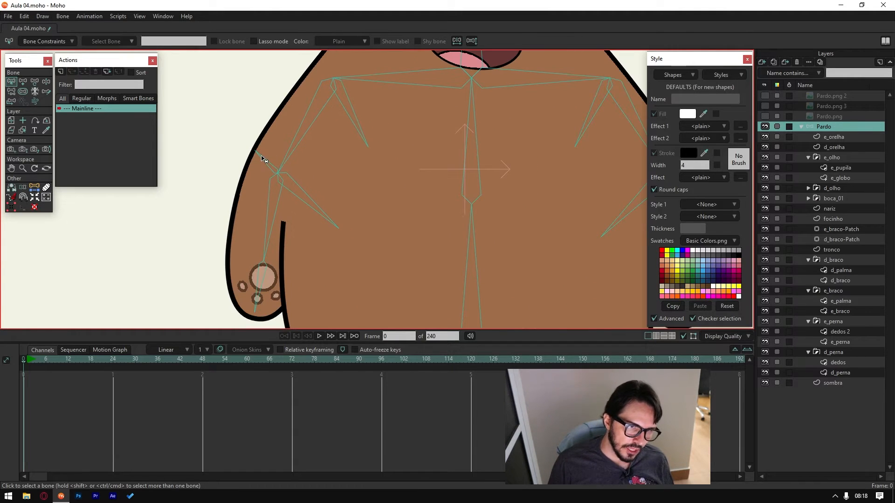
click(260, 155)
click(22, 87)
scroll(230, 146, up, 4)
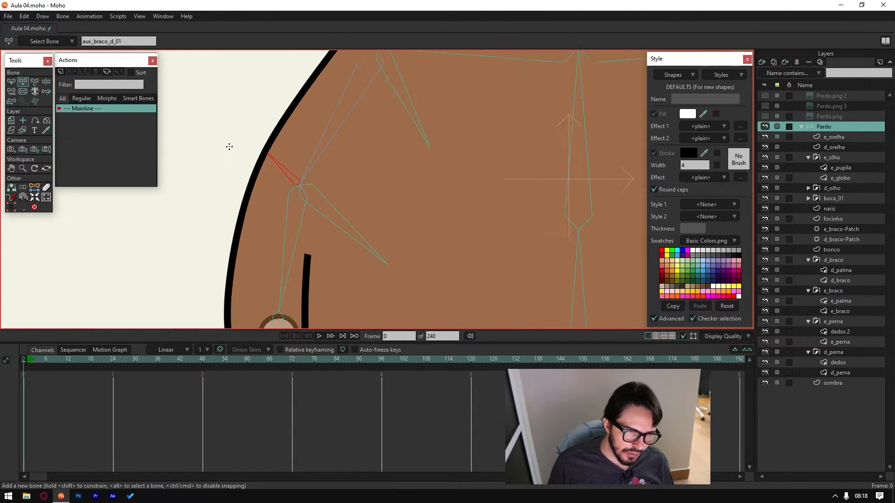
drag(279, 152, 264, 133)
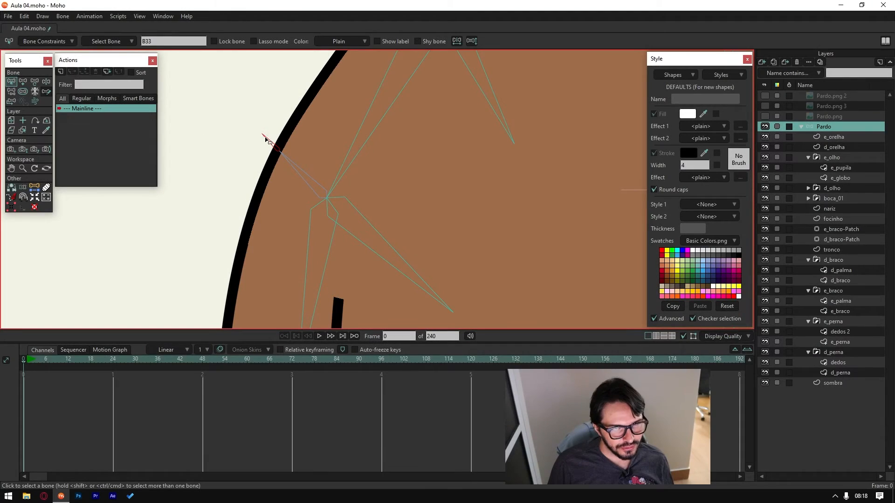
Step: Rename the short bone outside the elbow to ctrl_curva_d_braco_01
click(304, 175)
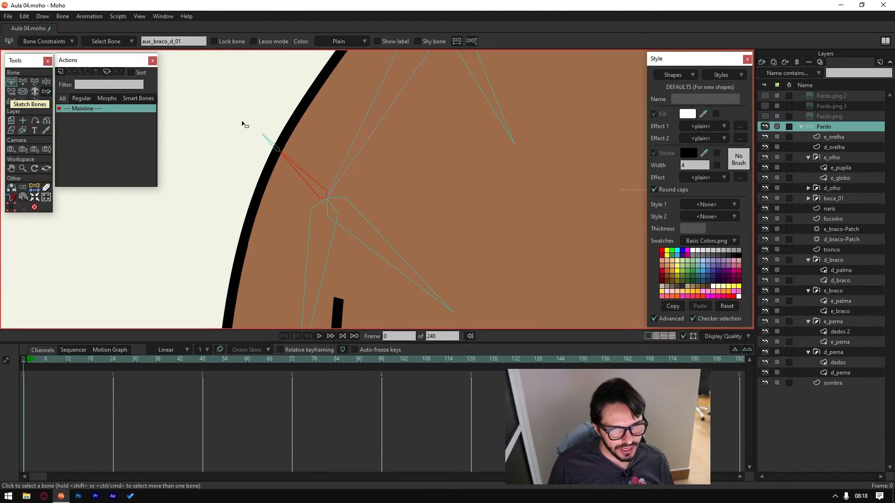
double_click(199, 42)
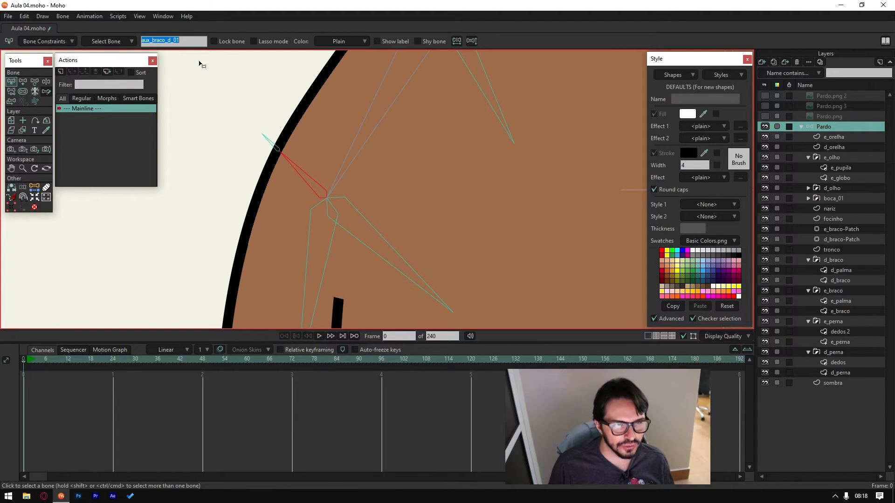
click(273, 146)
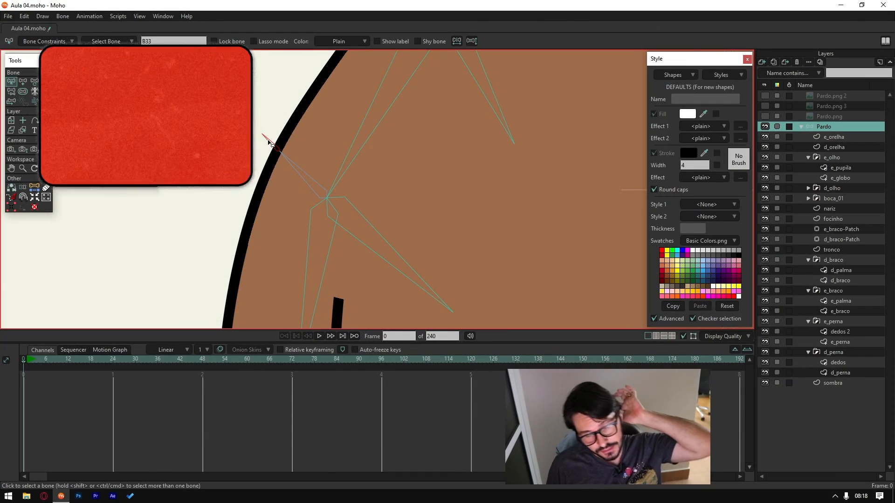
double_click(186, 42)
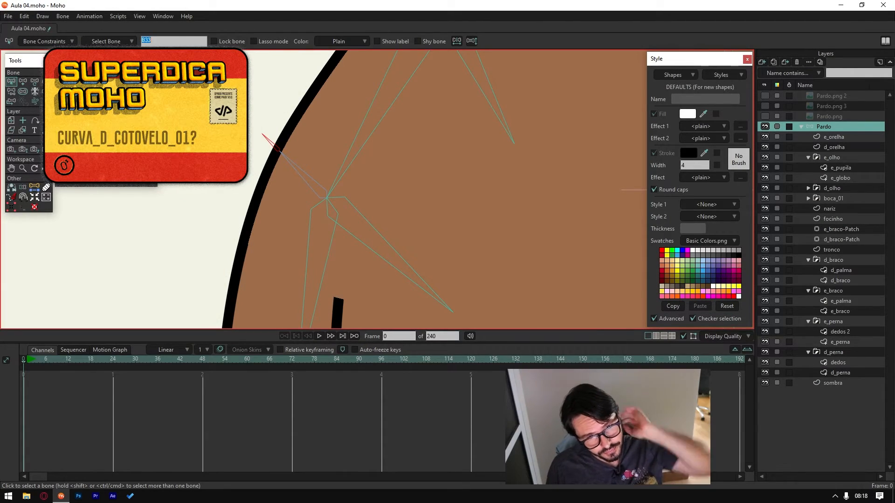
text(ctrl)
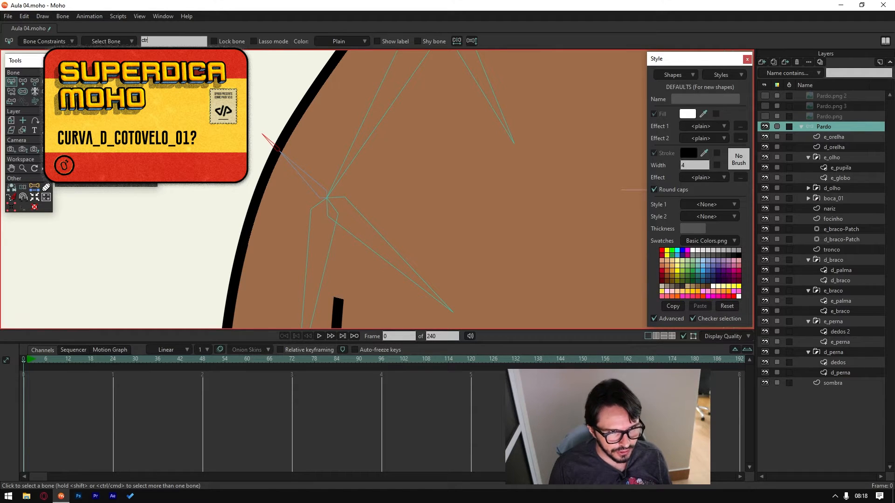
text(_curva_d_braco)
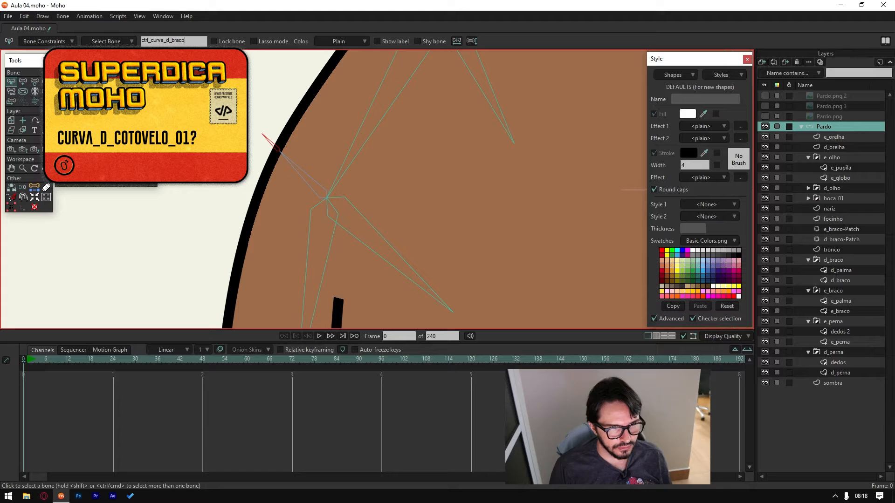
text(_01)
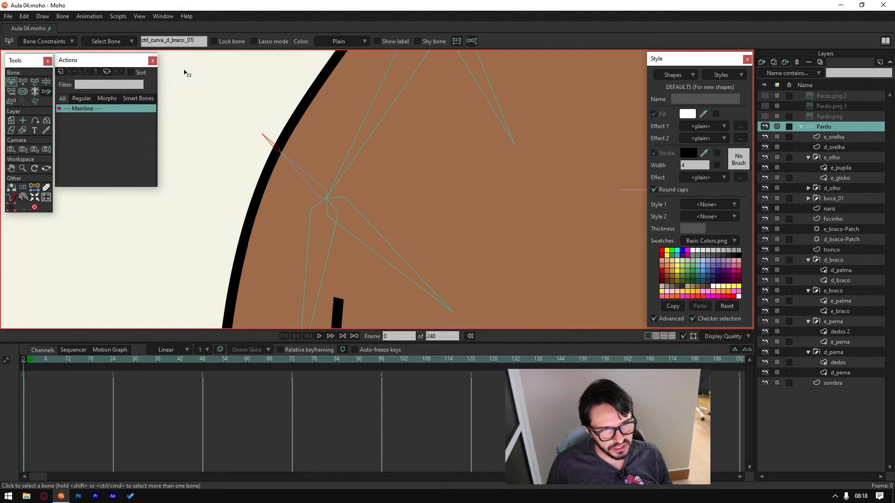
scroll(216, 138, down, 2)
scroll(247, 149, up, 3)
scroll(247, 149, down, 2)
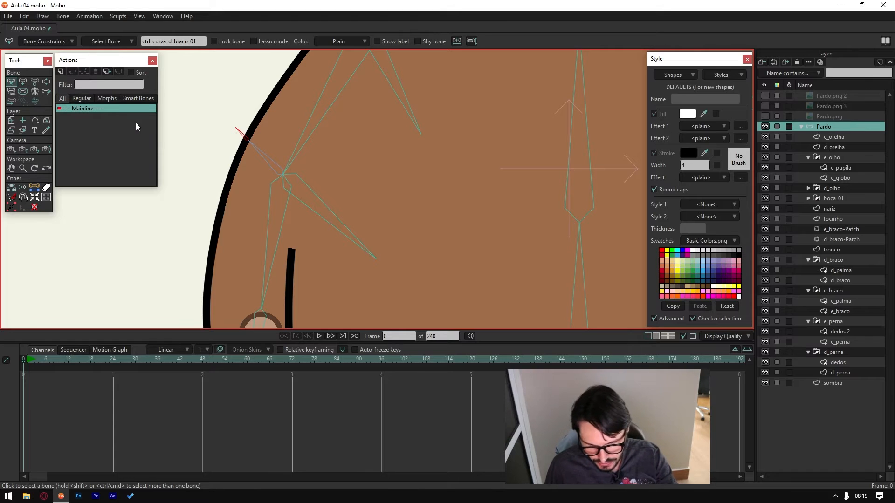
key(Print)
drag(74, 165, 894, 502)
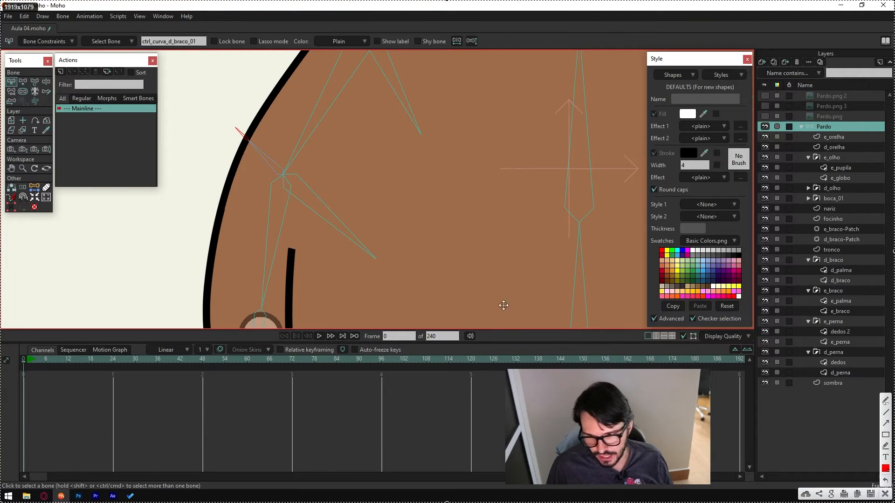
click(886, 434)
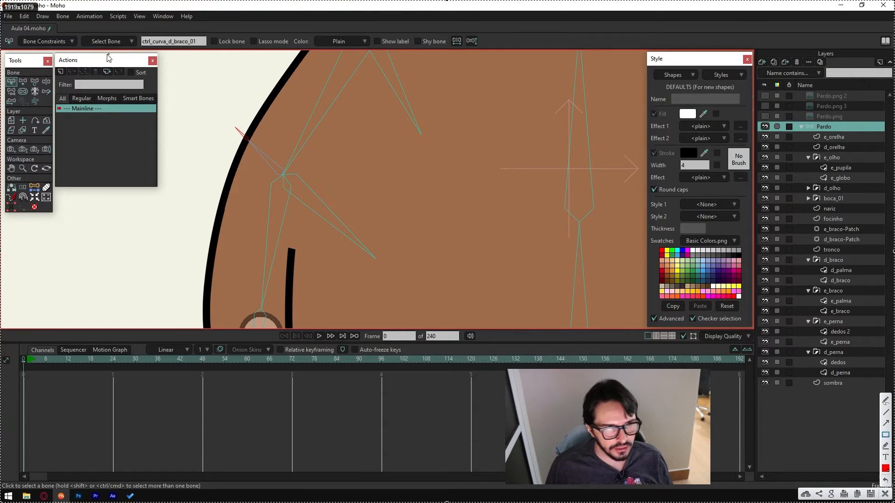
mouse_move(56, 52)
mouse_down()
mouse_move(92, 136)
mouse_move(159, 187)
mouse_up()
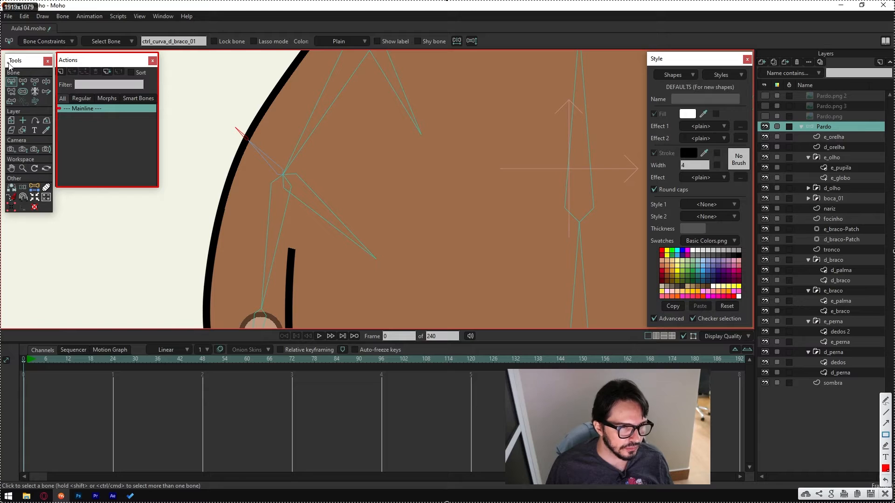
click(886, 424)
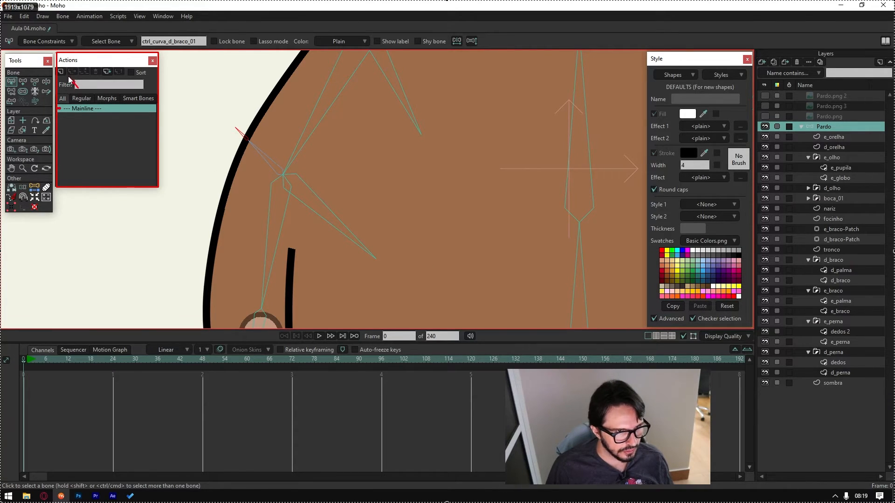
drag(78, 88, 62, 73)
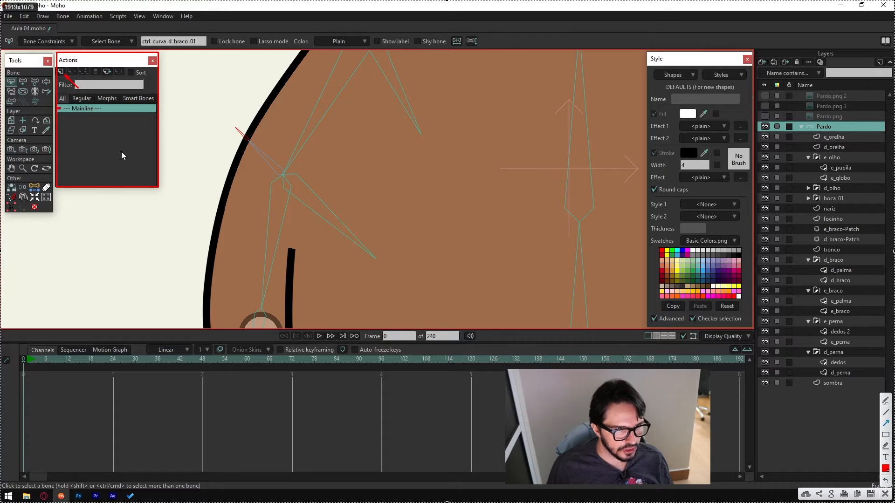
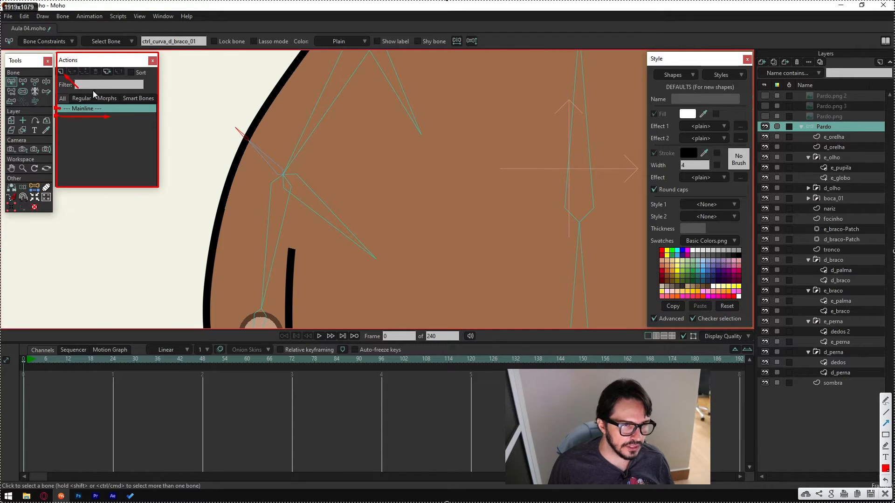
key(Escape)
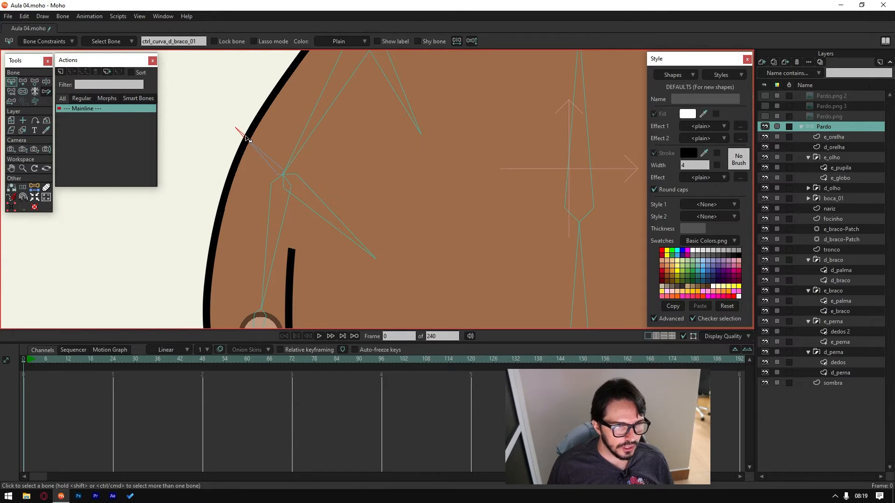
click(824, 136)
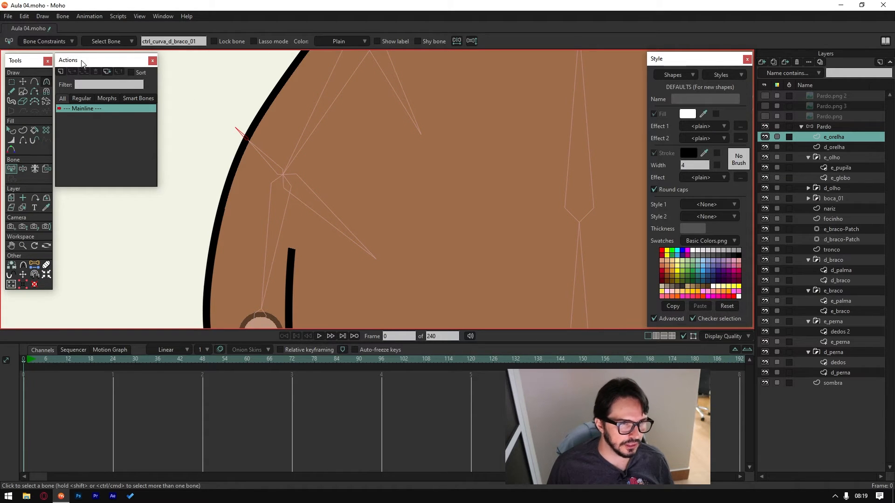
click(61, 72)
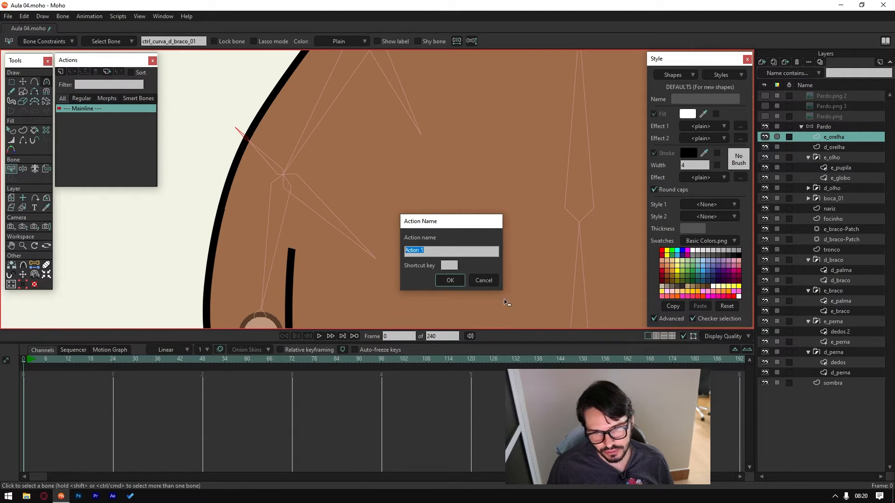
click(483, 280)
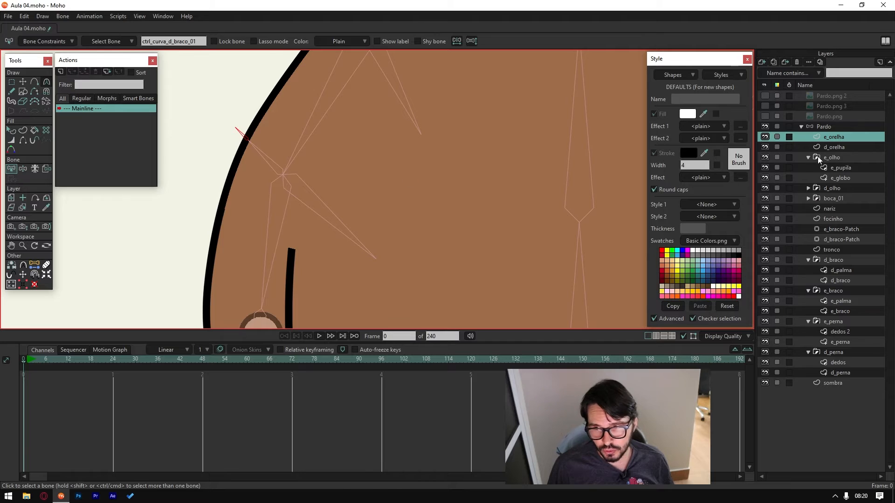
click(831, 129)
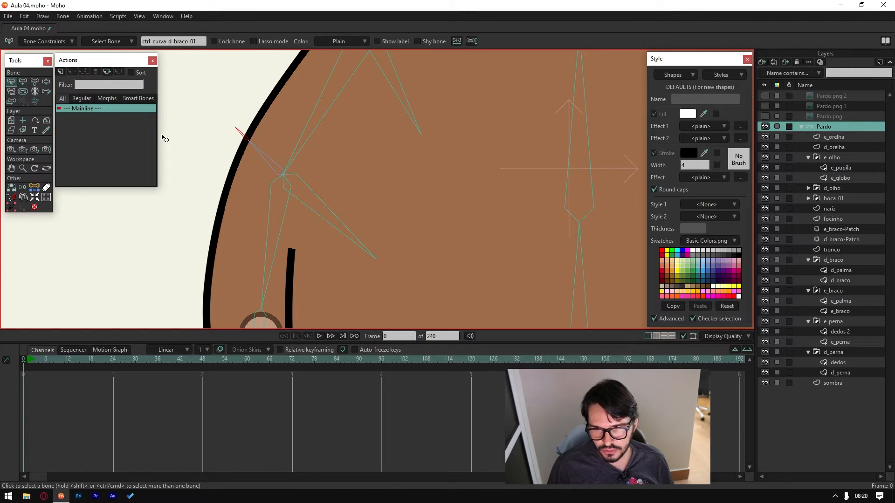
Step: Create a new action named ctrl_curva_d_braco_01 for the selected control bone on the Pardo layer, at frame 1
click(64, 73)
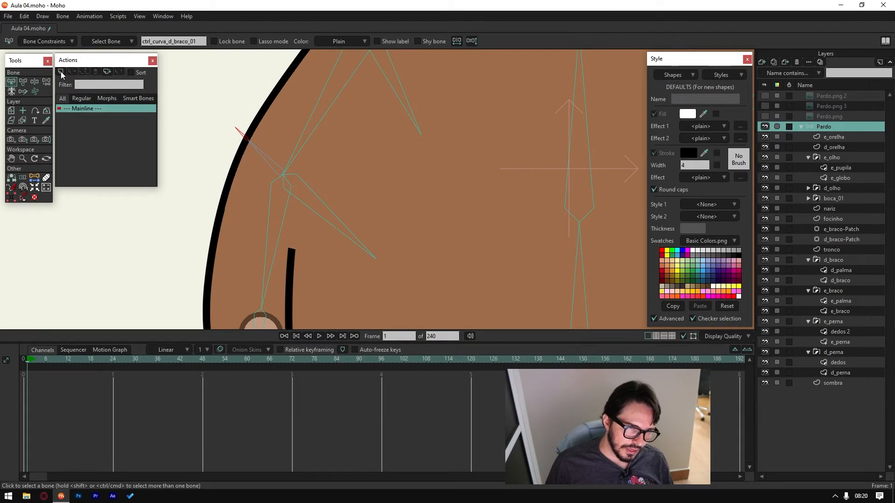
click(61, 72)
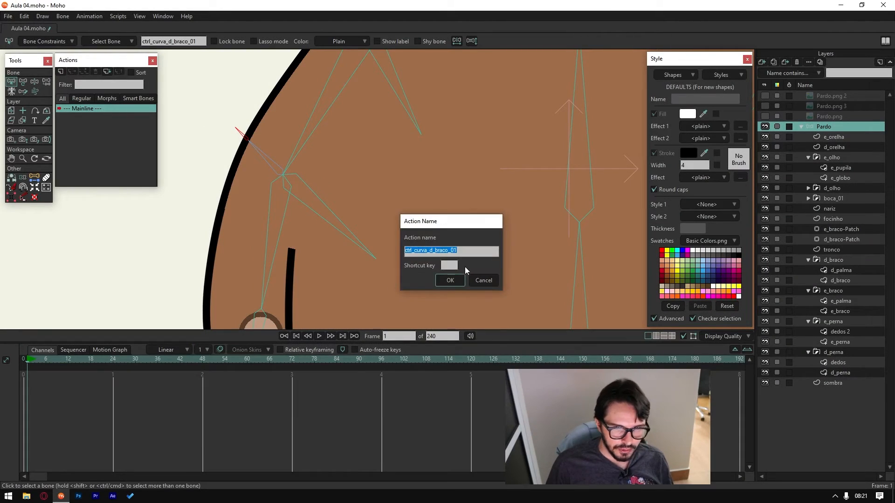
click(450, 280)
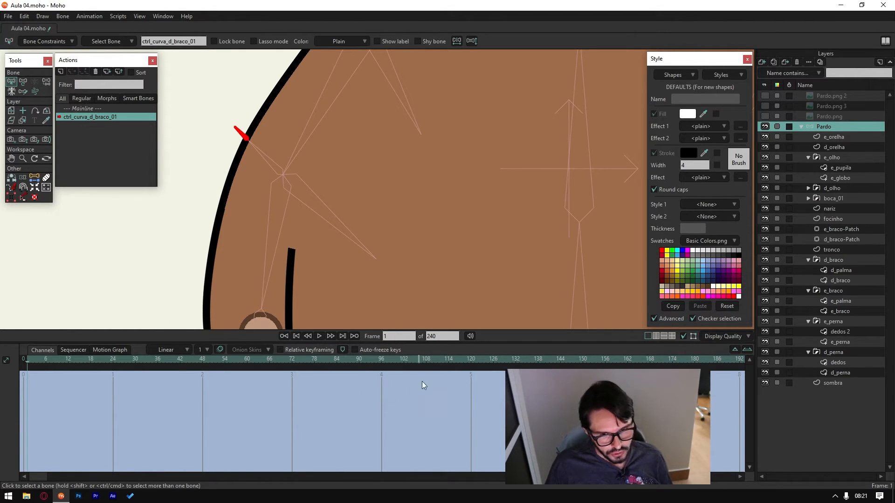
Step: Reset the control bone's angle with the Transform Bone tool to set a starting keyframe at frame 1 of the action
click(733, 350)
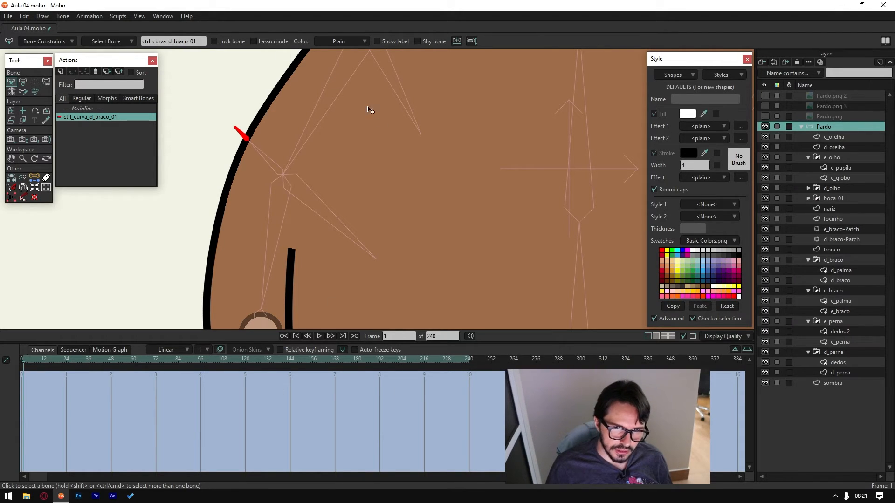
scroll(239, 200, down, 5)
scroll(239, 200, up, 1)
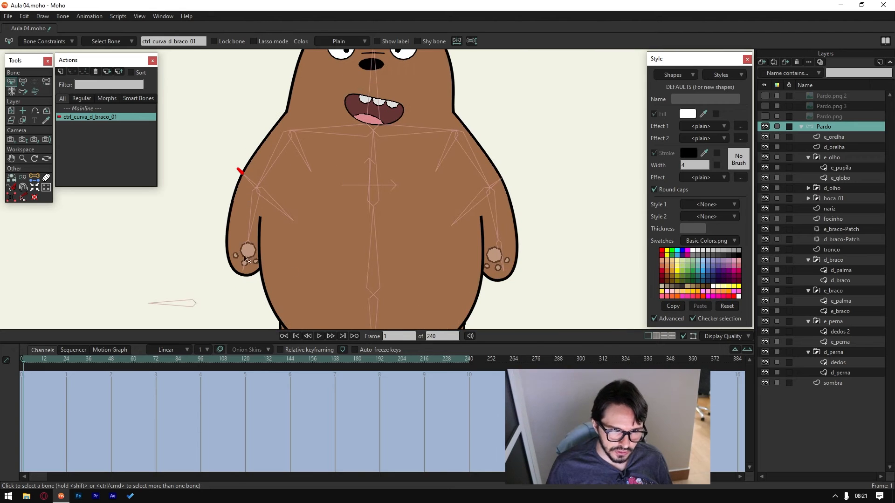
scroll(243, 173, up, 3)
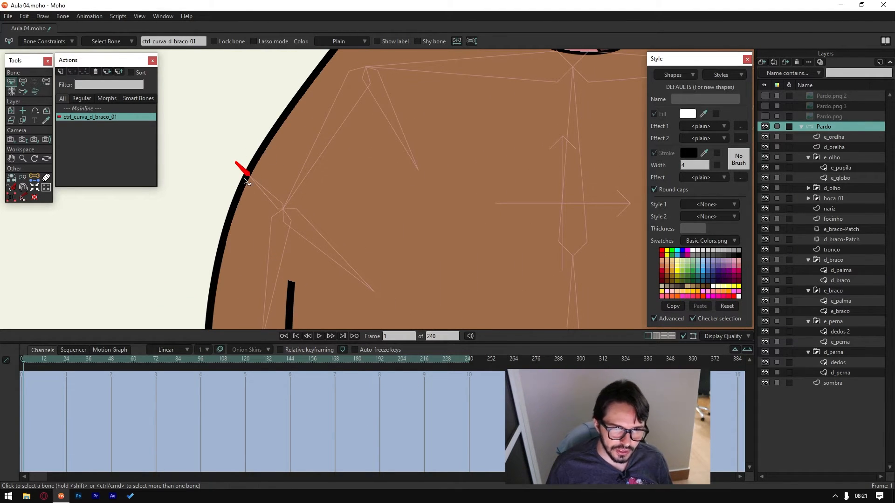
scroll(254, 255, down, 3)
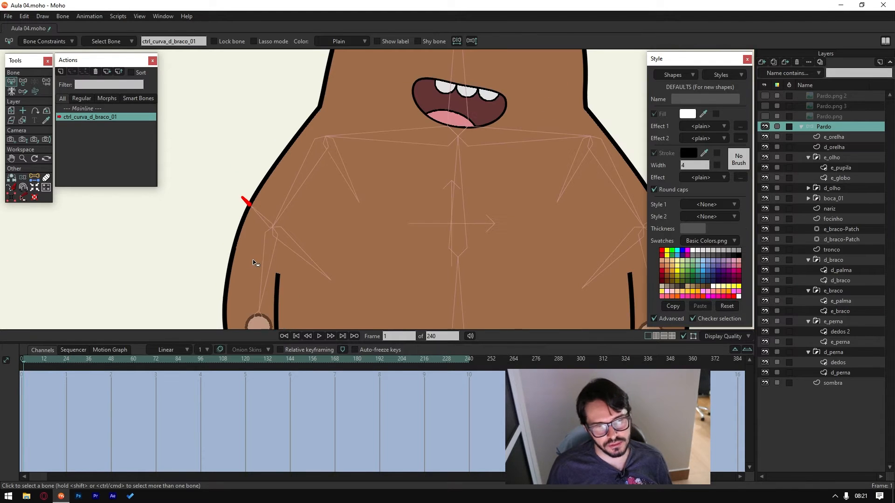
scroll(250, 263, up, 2)
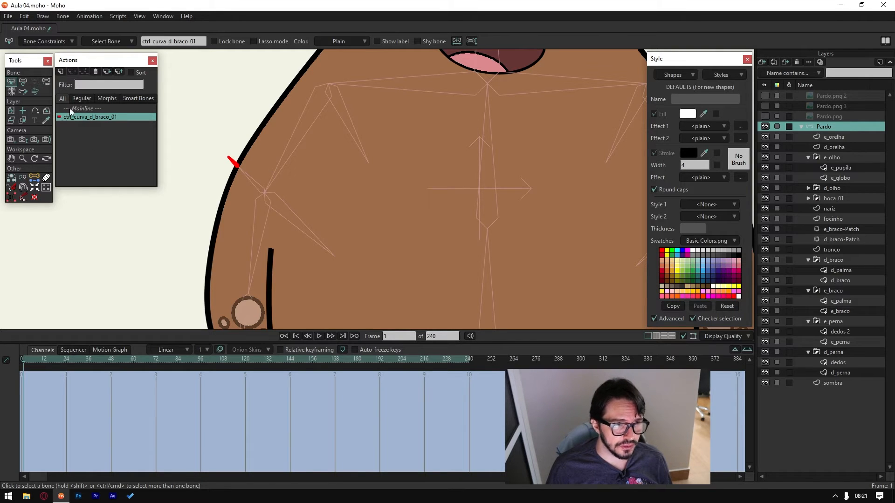
click(23, 82)
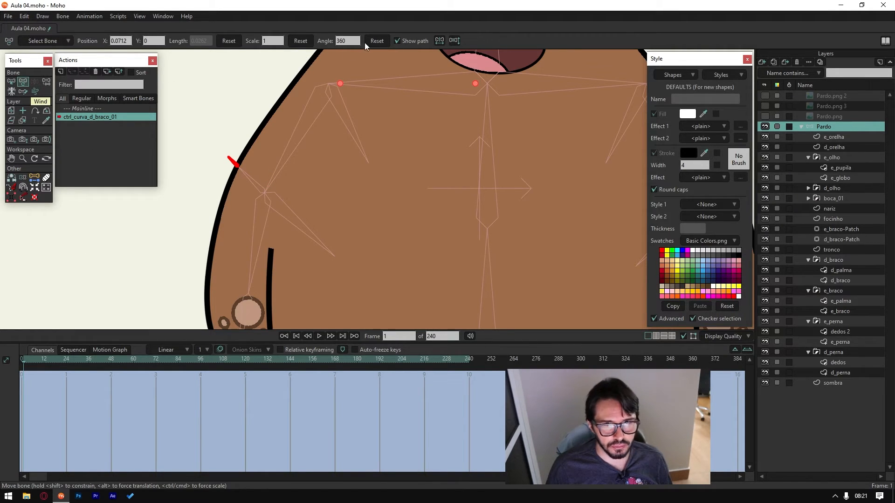
click(376, 40)
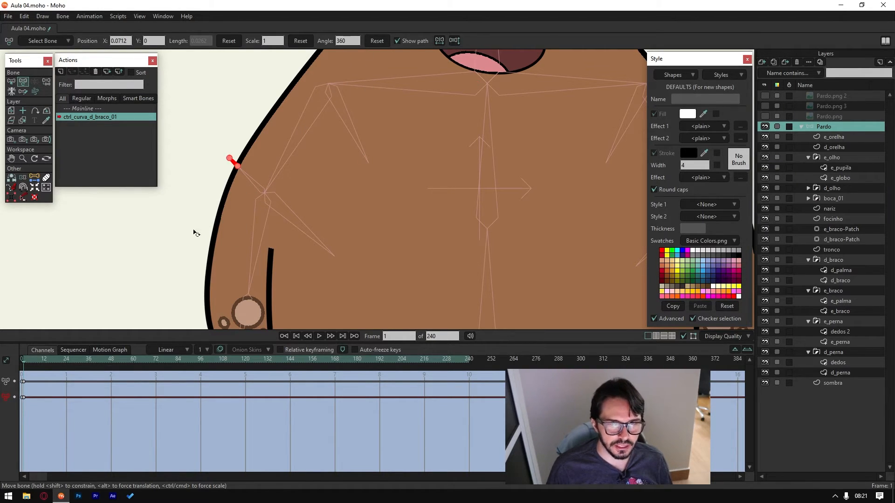
scroll(203, 182, up, 2)
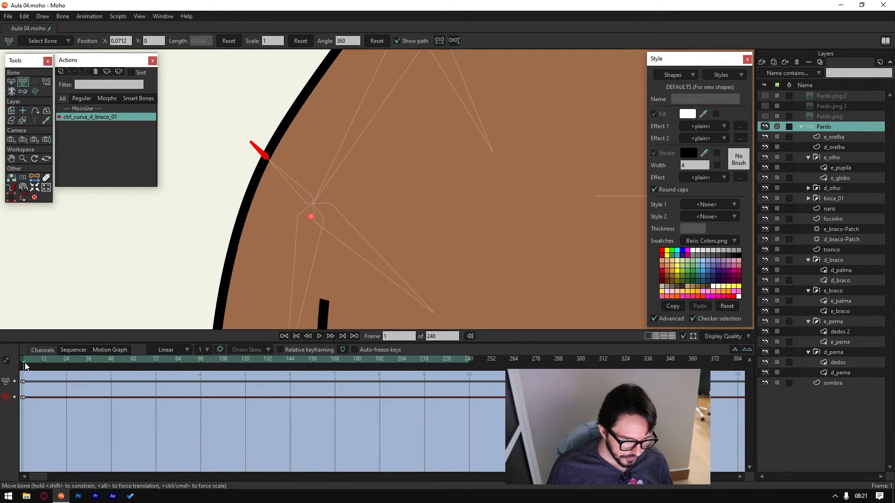
Step: With Linear as the default interpolation, rotate ctrl_curva_d_braco_01 to an angle of 315 at frame 240 of its action
click(181, 348)
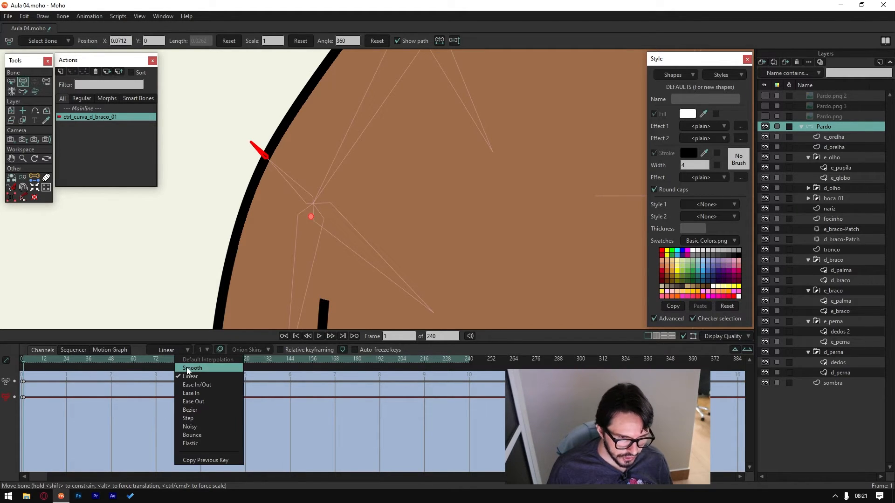
click(188, 377)
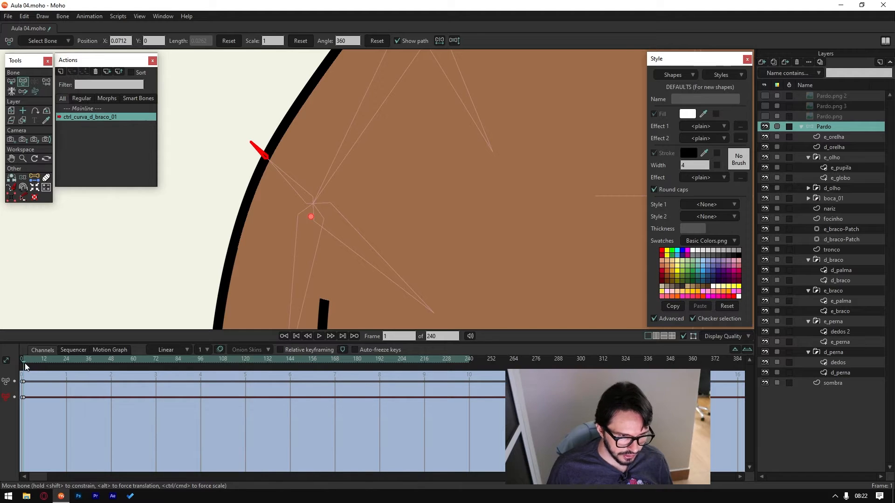
click(471, 403)
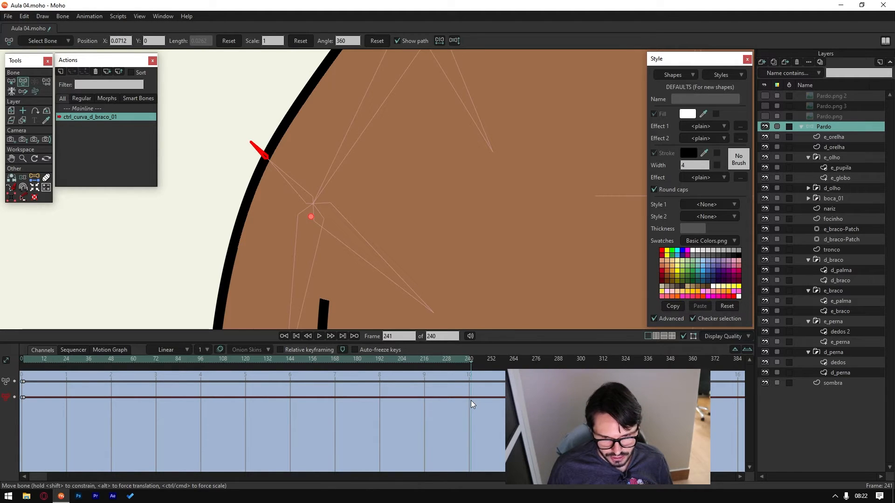
click(468, 401)
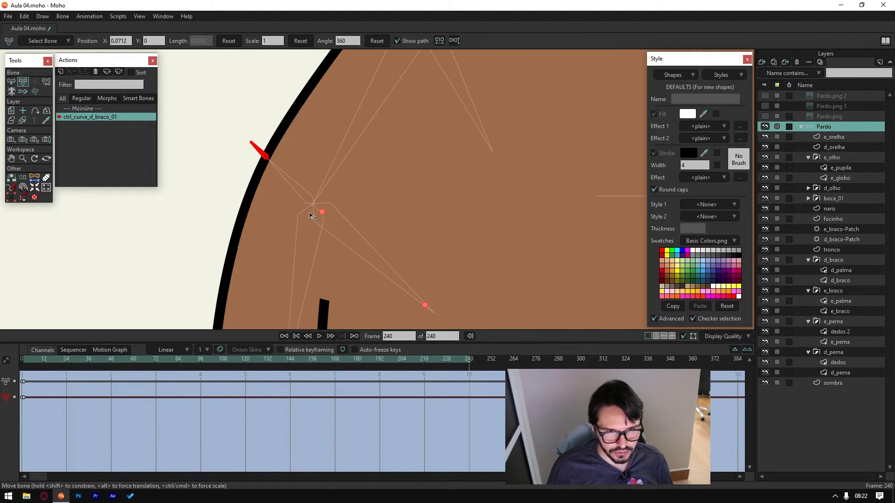
drag(260, 148, 268, 144)
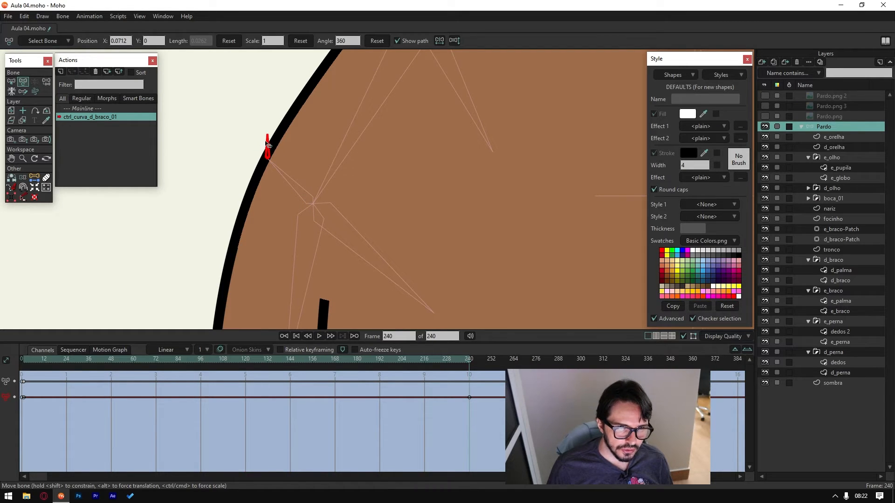
click(276, 193)
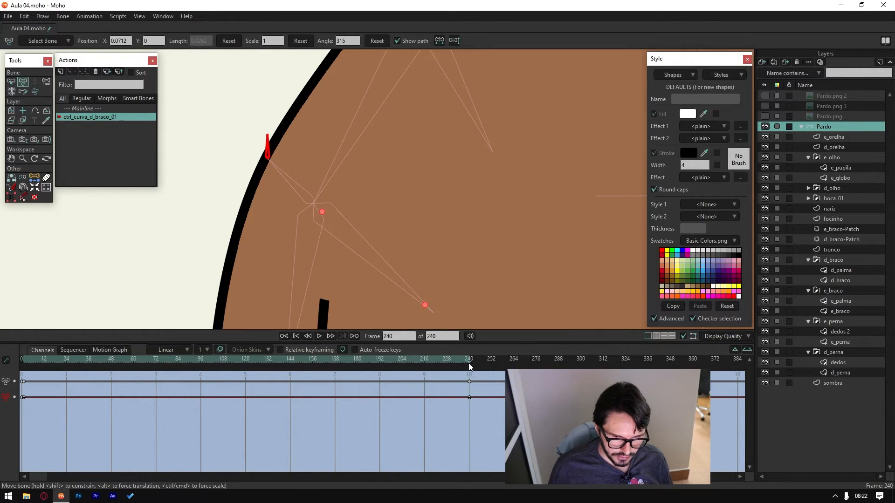
click(7, 397)
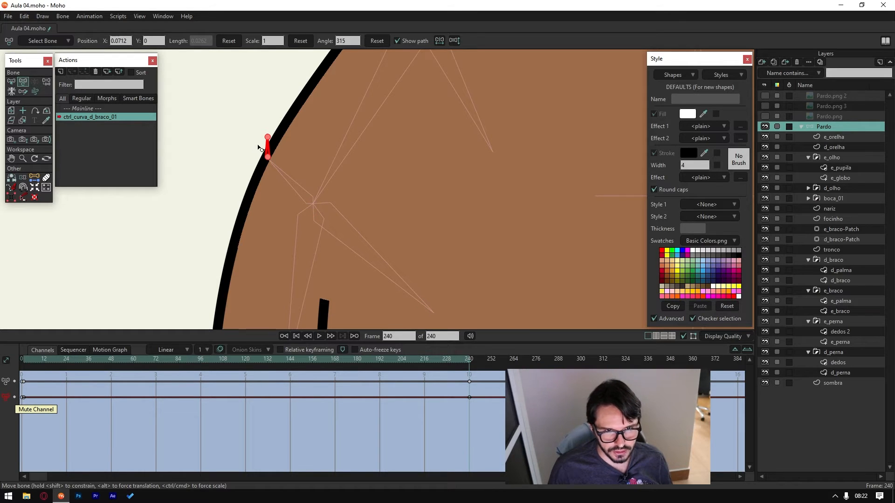
drag(470, 361, 469, 385)
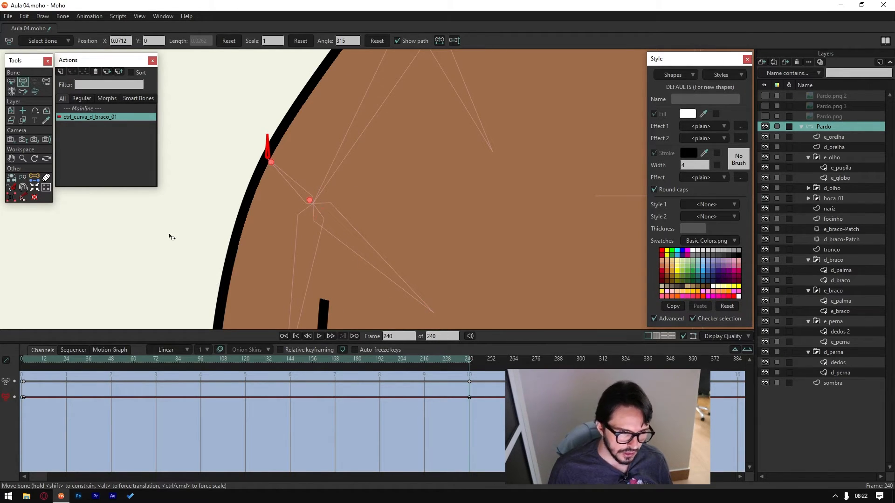
Step: On the d_braco layer at frame 240, select the arm outline's elbow point beside the control bone and set its curvature to 0.01
click(10, 80)
ctrl+alt+click(242, 230)
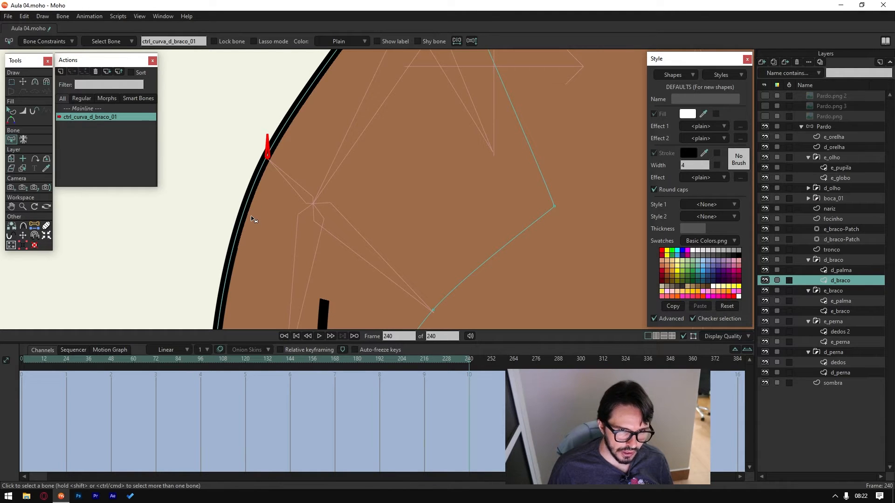
click(23, 81)
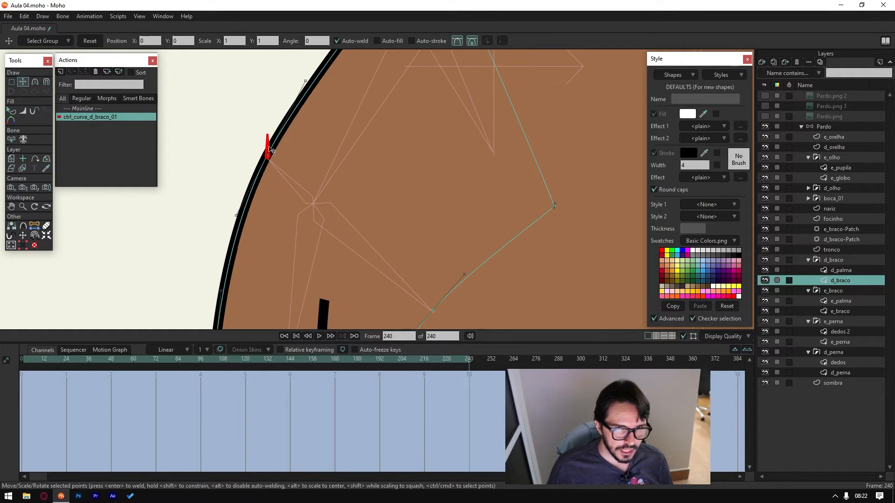
drag(270, 150, 269, 159)
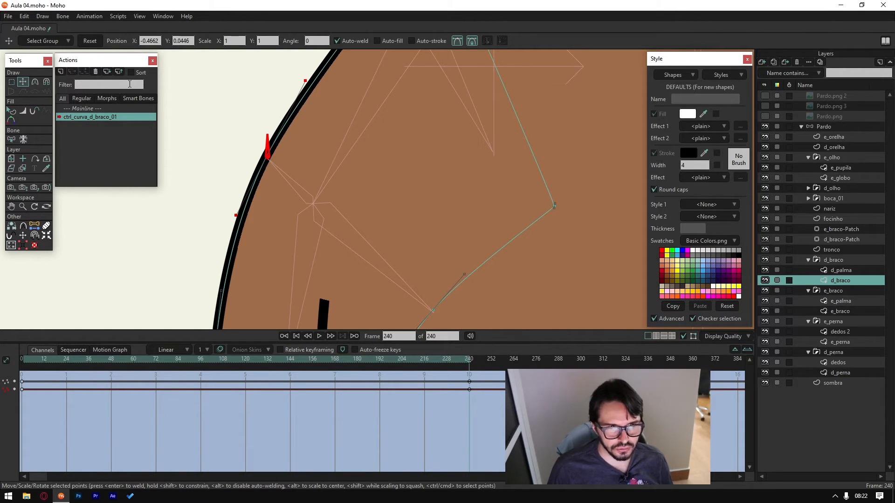
click(36, 82)
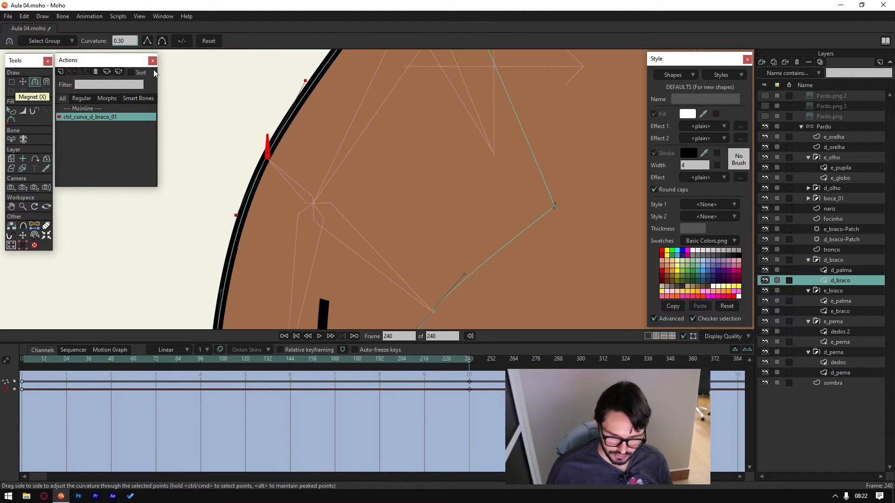
text(0.01)
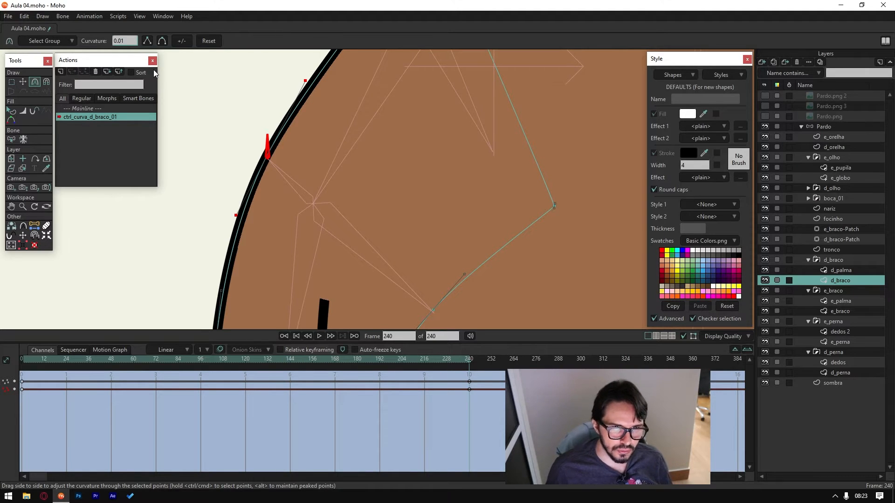
key(Return)
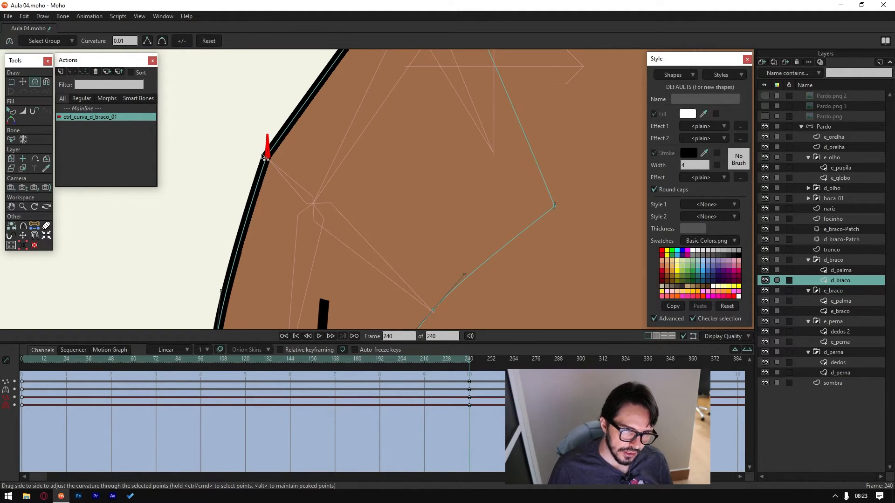
Step: Scrub the action back to frame 1 and key the elbow point's curvature there at 0.30
scroll(263, 159, down, 5)
scroll(261, 163, up, 6)
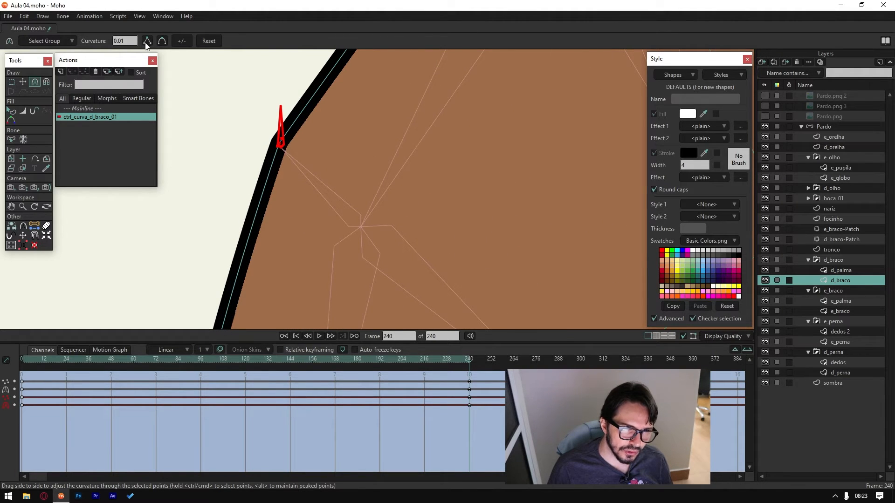
scroll(280, 148, up, 5)
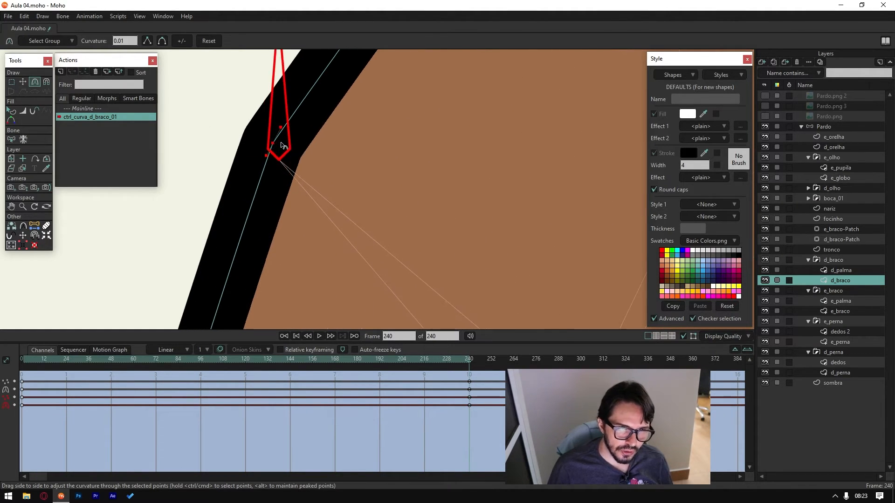
scroll(279, 148, down, 5)
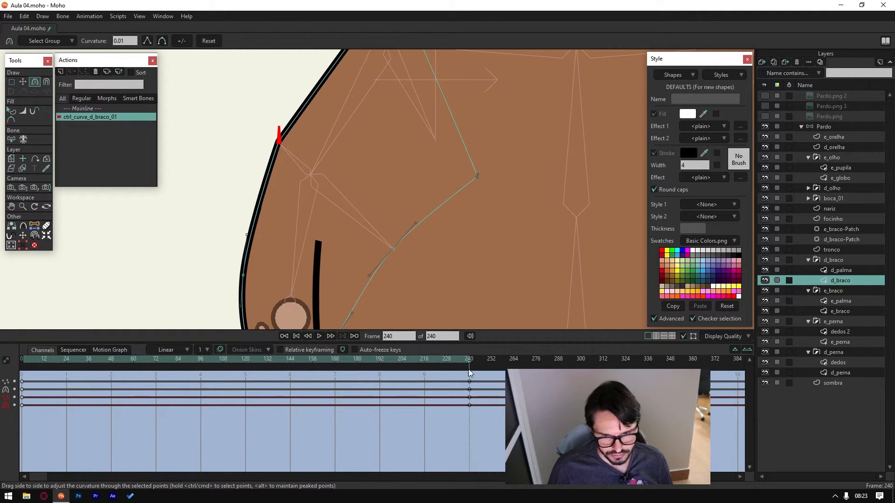
drag(468, 361, 124, 362)
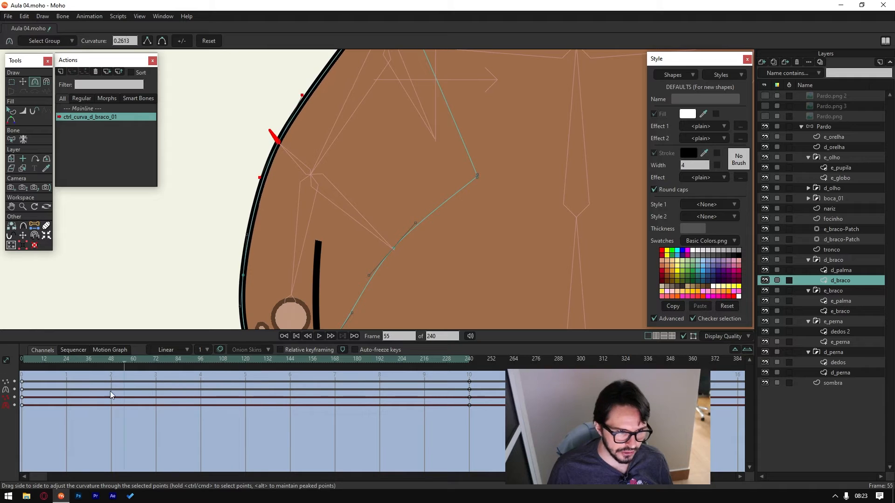
click(26, 393)
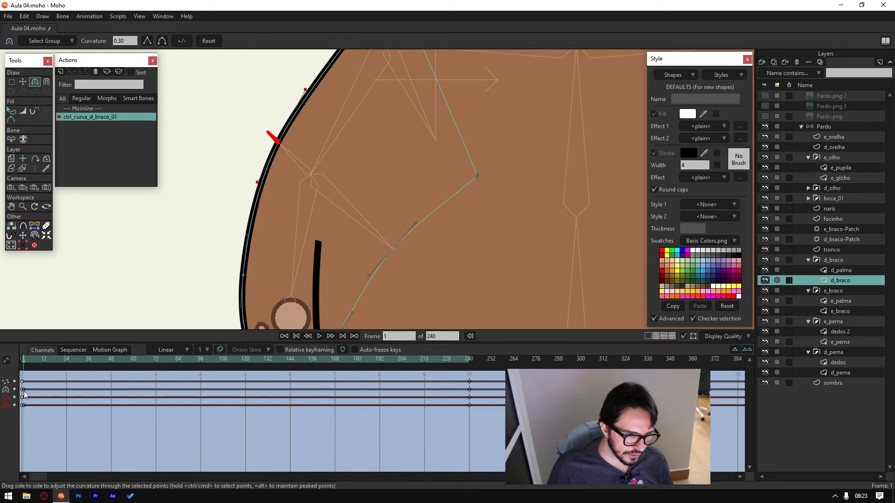
Step: Return to the Mainline at frame 0 and set the control bone's strength to 0 on the Pardo layer
click(76, 108)
double_click(76, 109)
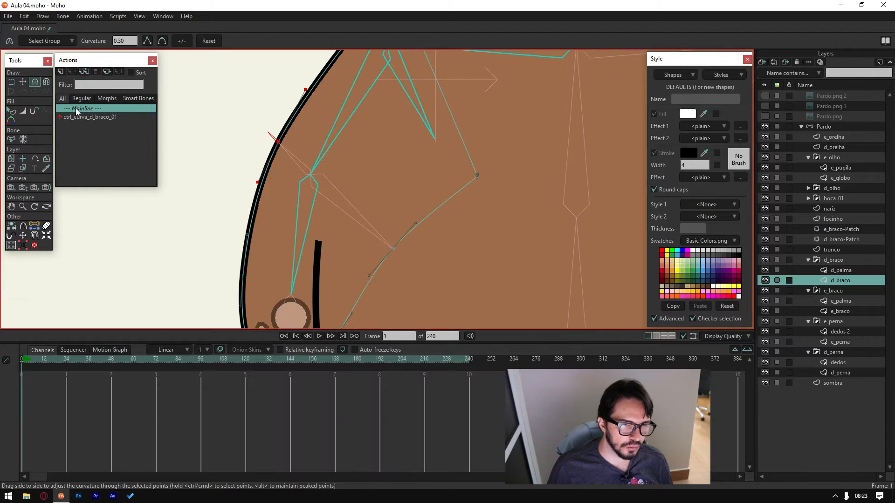
scroll(265, 230, down, 3)
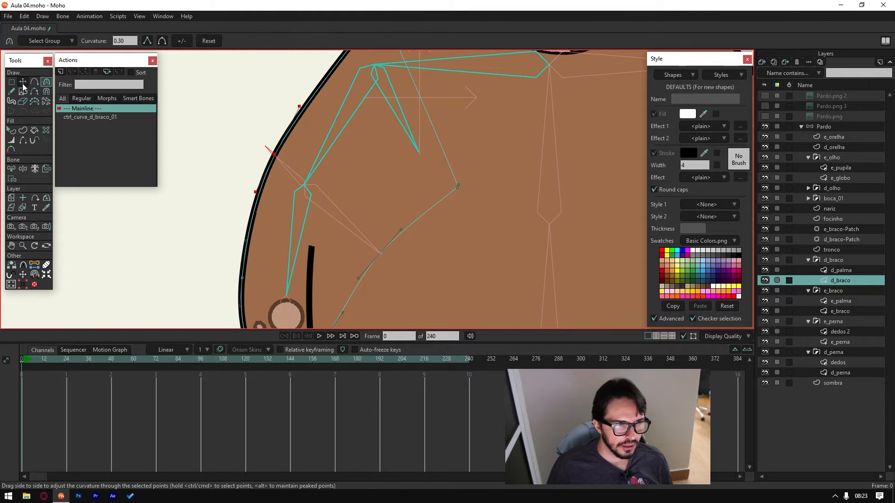
click(831, 127)
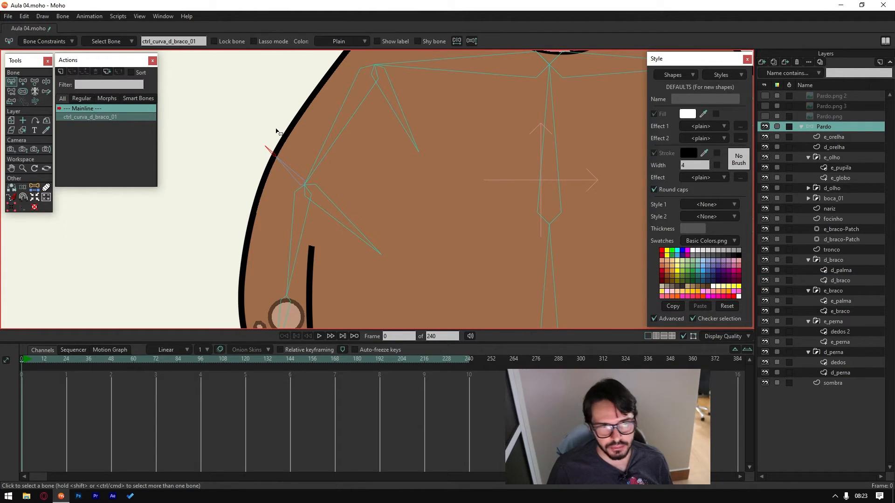
click(46, 82)
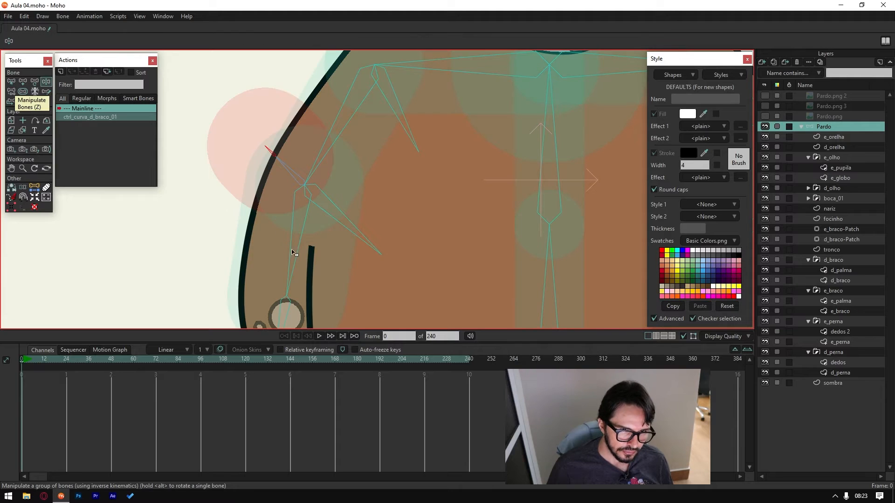
click(23, 92)
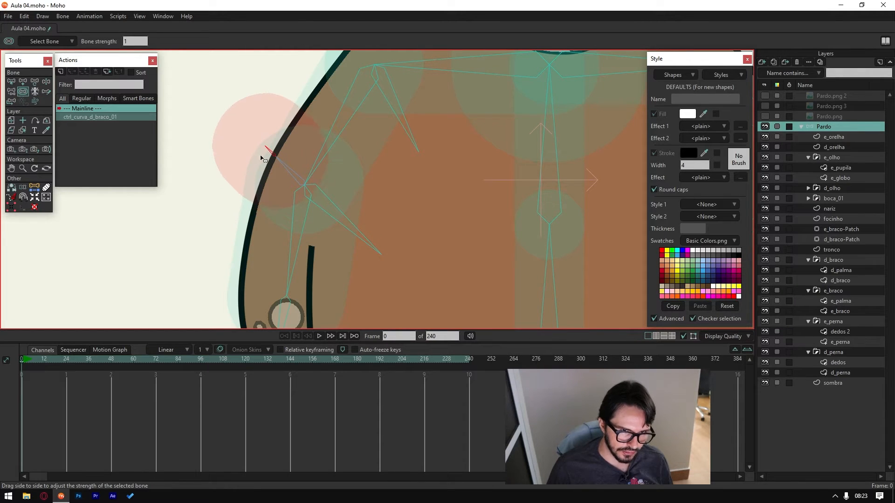
drag(157, 218, 138, 222)
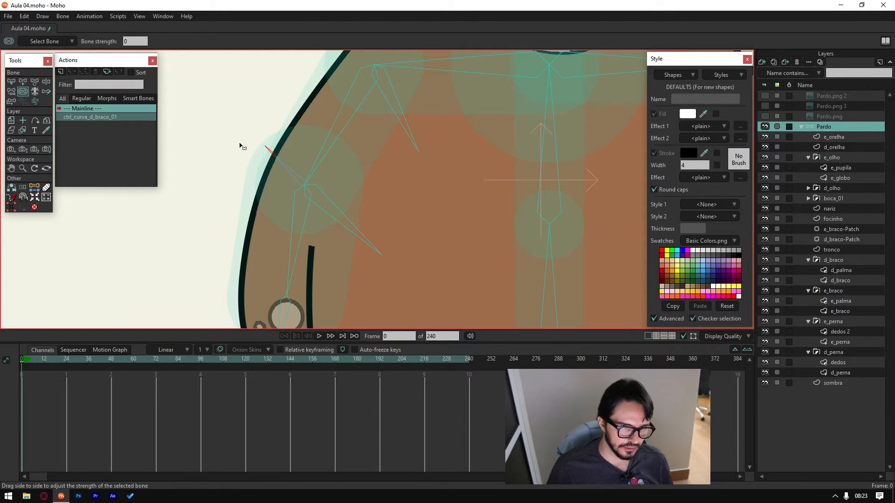
Step: At frame 1 of the Mainline, raise the bear's arm outward by its upper arm bone with Manipulate Bones
click(46, 82)
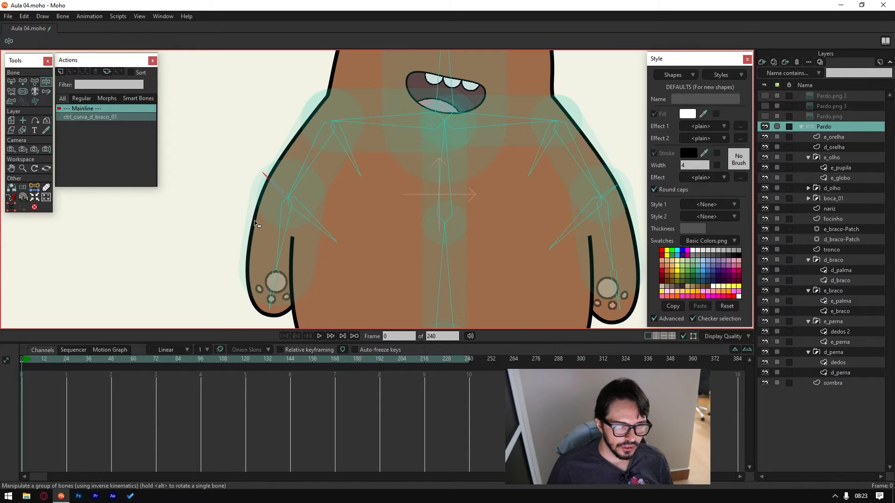
click(26, 364)
click(23, 360)
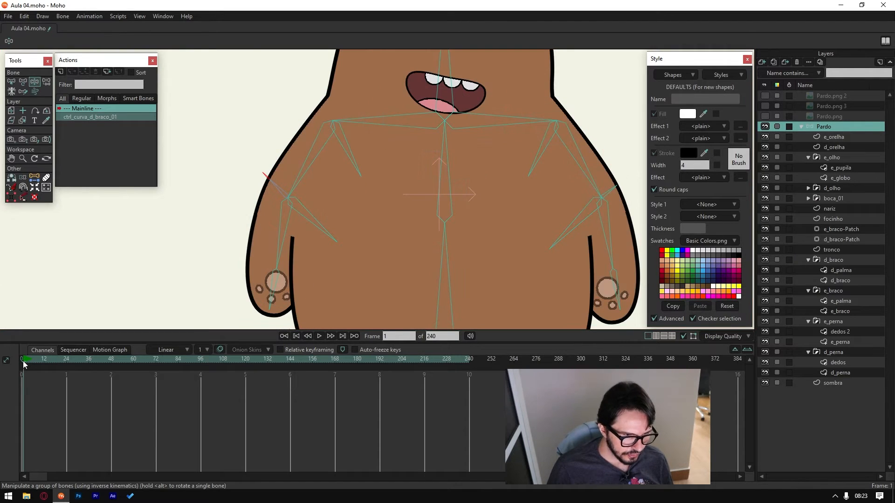
scroll(347, 168, up, 3)
scroll(347, 169, up, 3)
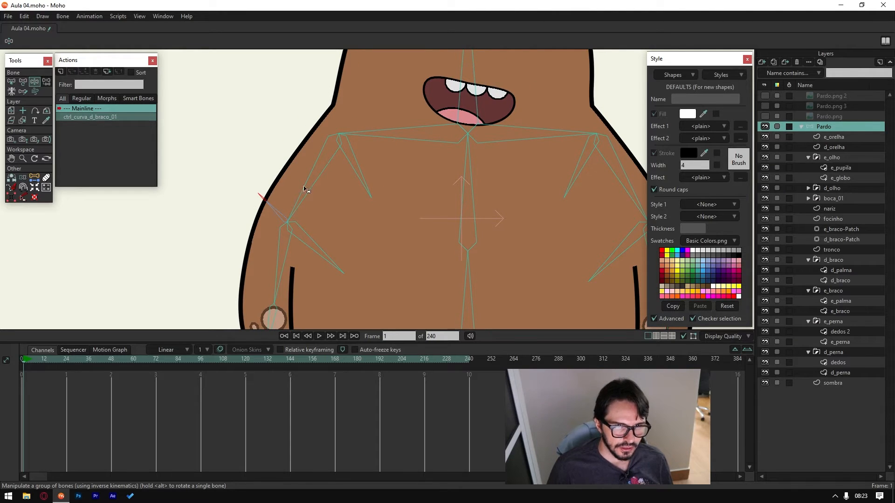
drag(305, 187, 278, 97)
scroll(308, 173, down, 3)
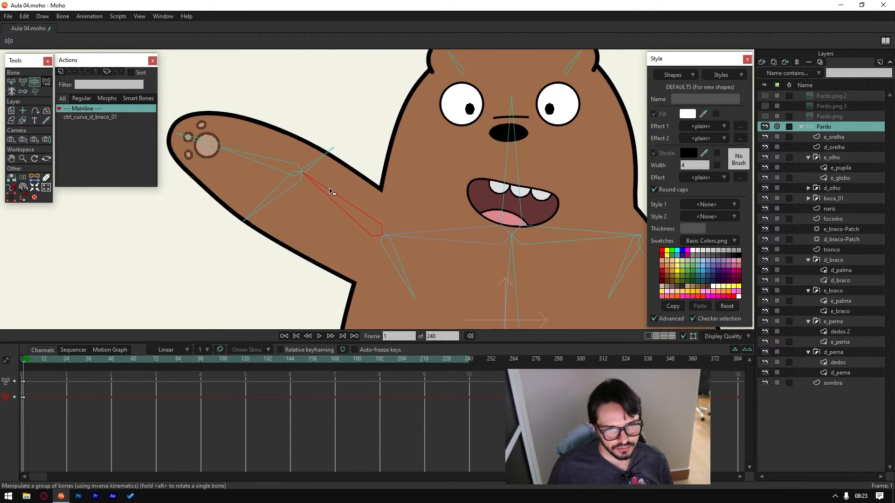
Step: Bend the raised arm's forearm bone upward toward the head to fold the elbow
click(323, 159)
drag(324, 159, 249, 150)
scroll(282, 150, up, 2)
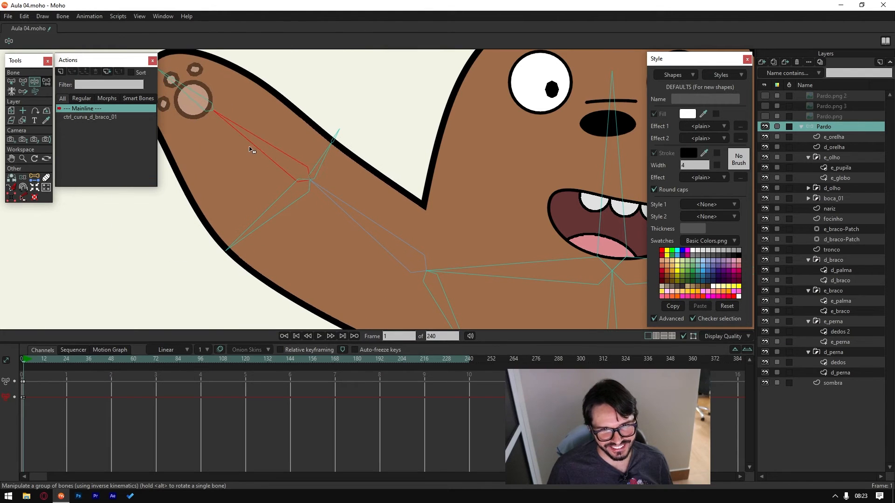
drag(350, 102, 389, 125)
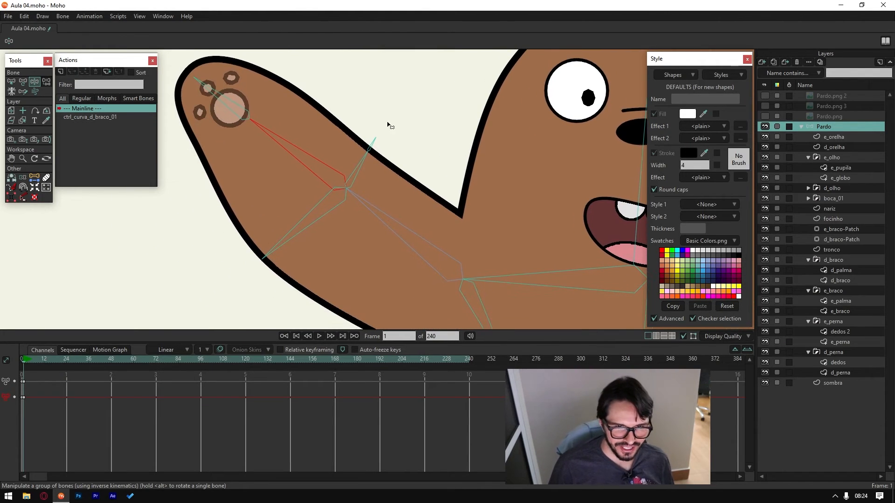
drag(298, 158, 365, 115)
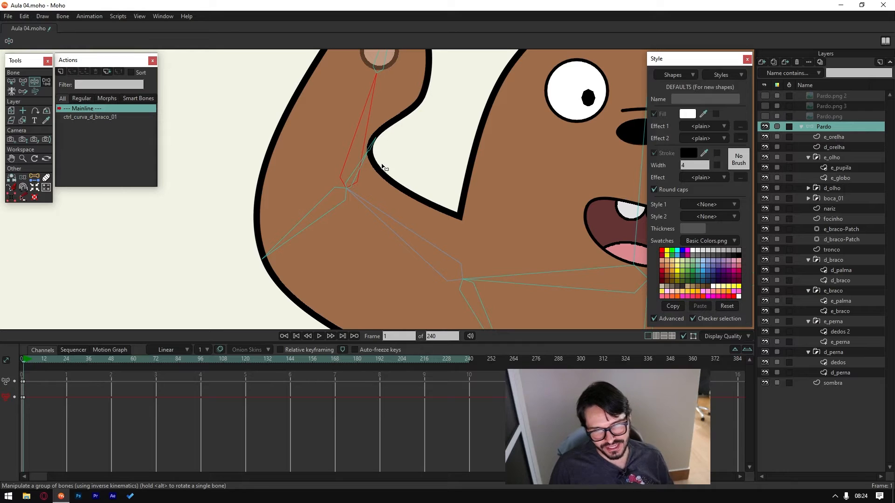
Step: Rotate the elbow's auxiliary bone toward the inner fold and swing the control bone to sharpen the bend
mouse_move(375, 171)
mouse_down()
mouse_move(363, 168)
mouse_move(368, 178)
mouse_up()
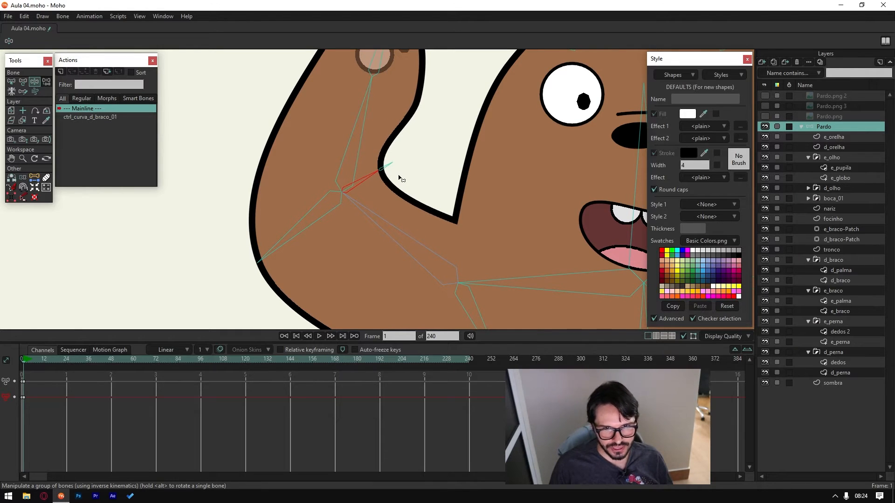
scroll(399, 178, up, 3)
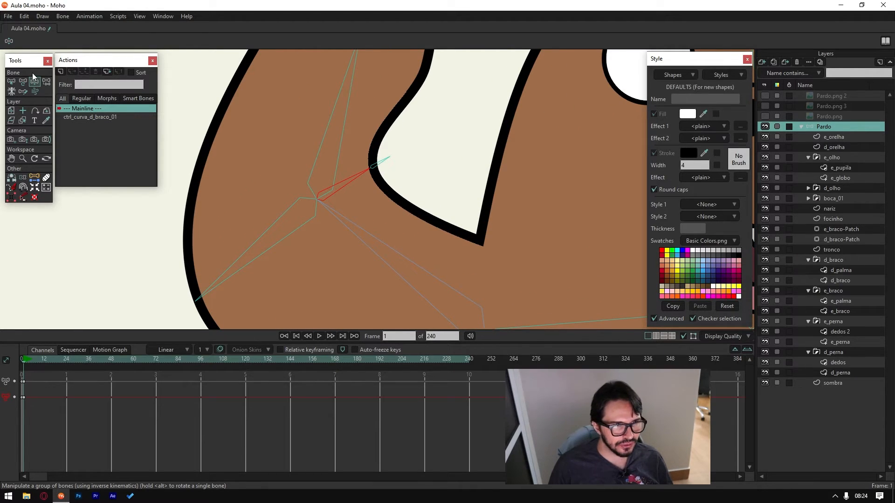
drag(385, 159, 401, 134)
scroll(401, 134, down, 4)
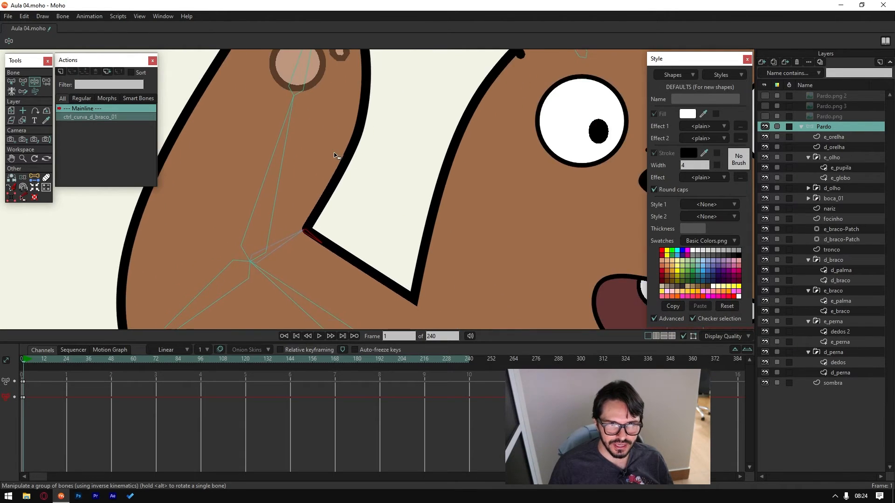
Step: Scale the elbow's auxiliary bone to 1.56 with Transform Bone and render frame 1 to preview the fold
scroll(345, 181, up, 1)
click(23, 81)
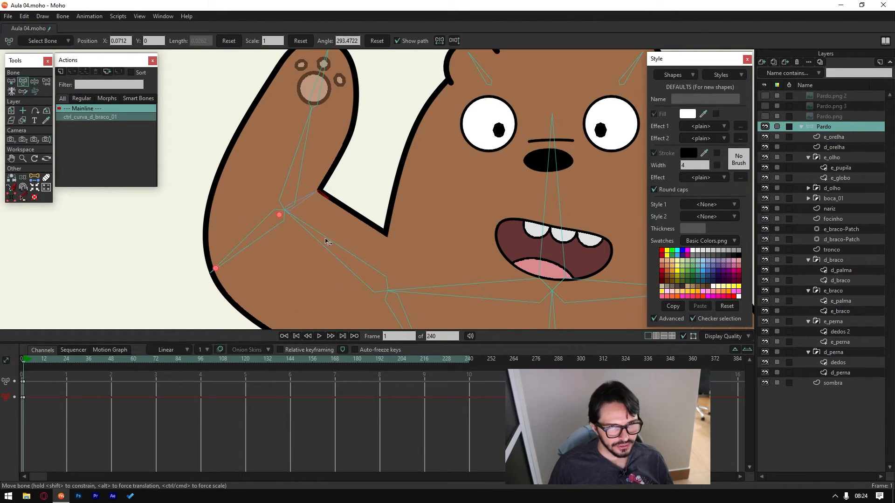
click(306, 204)
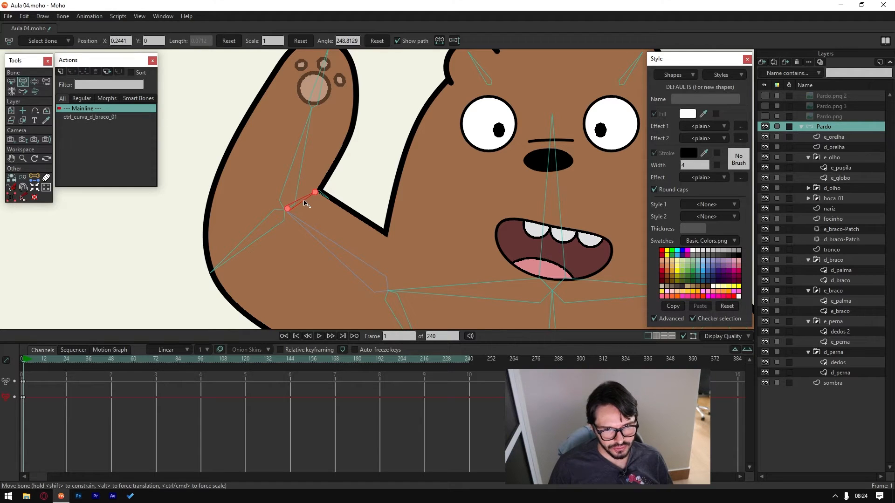
drag(307, 204, 331, 193)
scroll(359, 220, down, 1)
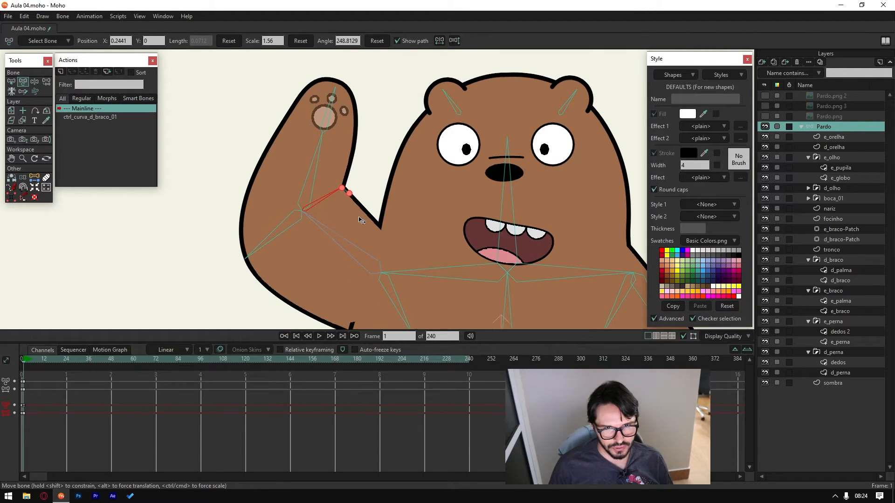
key(ctrl+r)
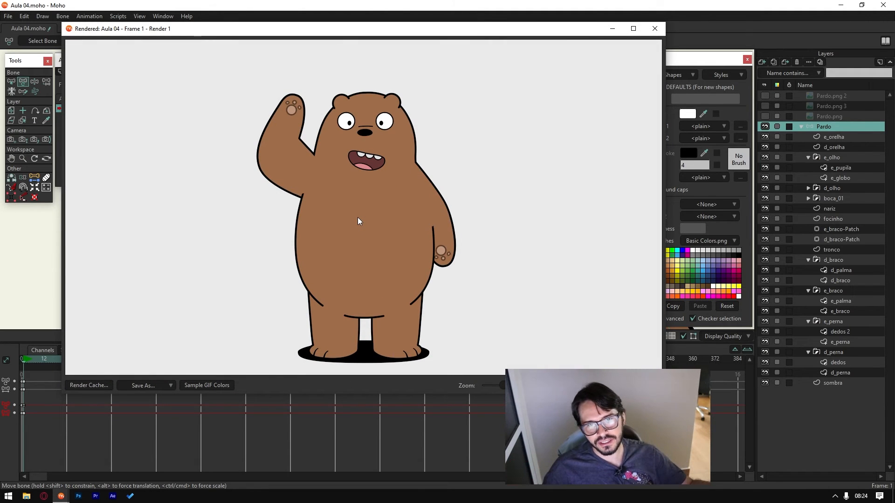
key(Escape)
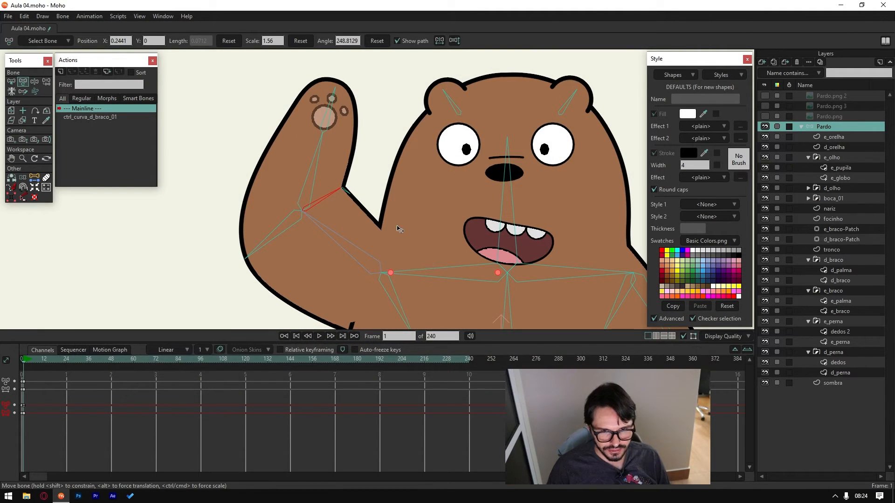
Step: Lower the raised upper arm toward horizontal with Manipulate Bones to test the elbow bend
drag(397, 227, 398, 193)
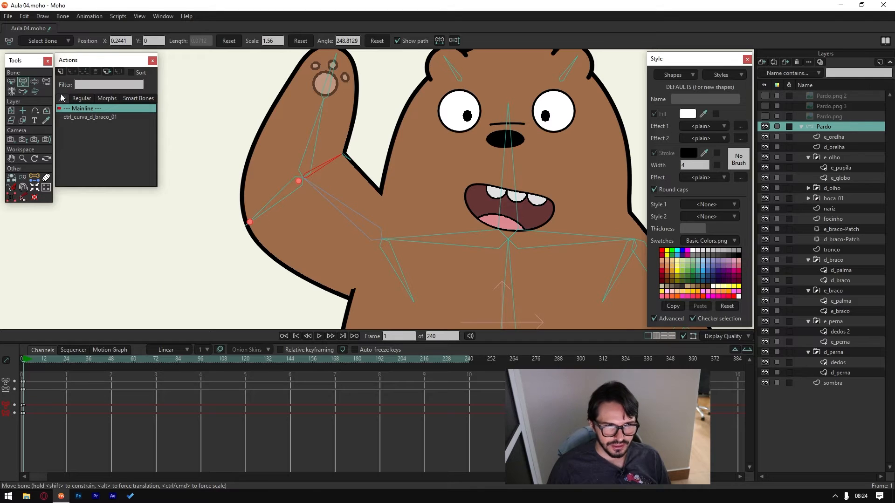
click(34, 82)
drag(356, 214, 317, 195)
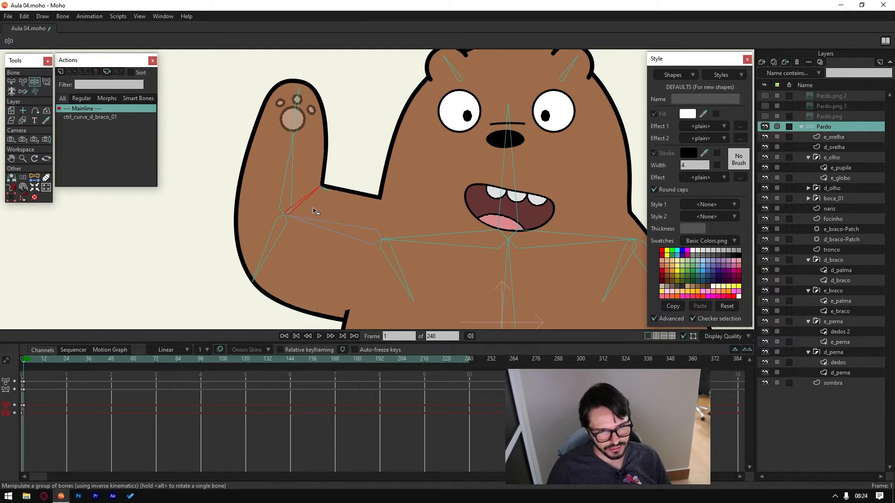
Step: Deselect all bones and delete the Mainline keyframes of the test arm pose
scroll(317, 195, up, 1)
click(11, 81)
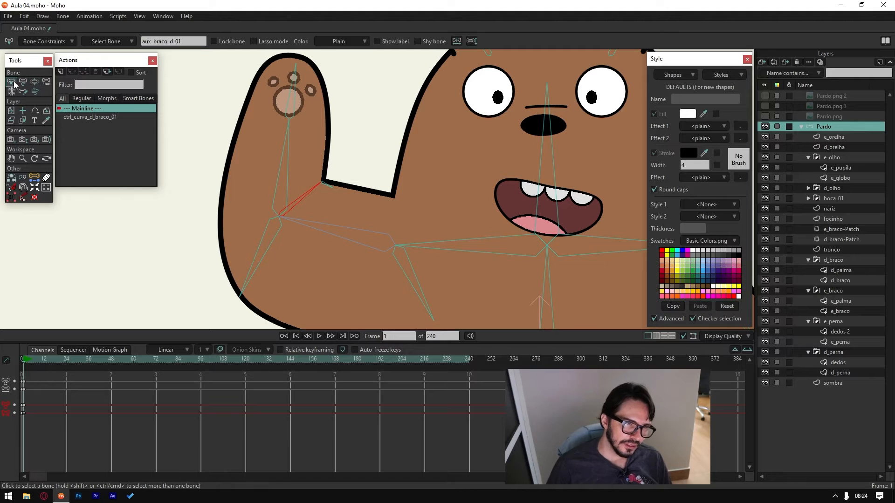
click(188, 292)
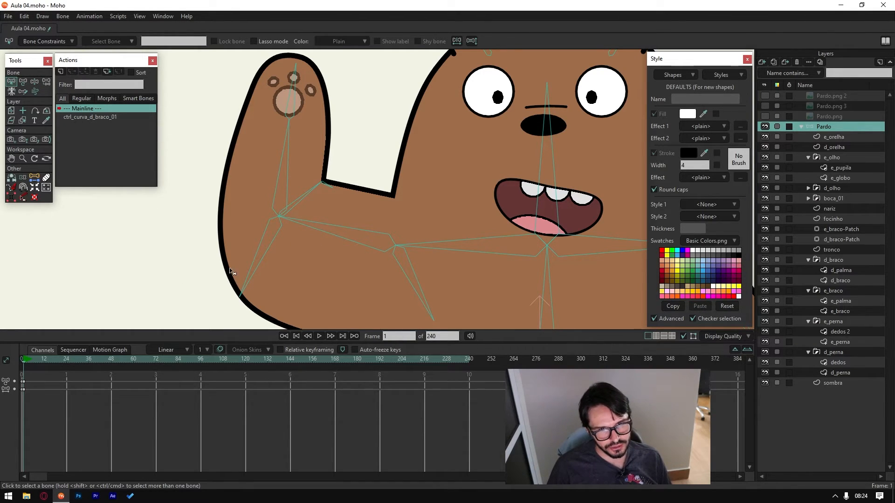
drag(32, 377, 24, 402)
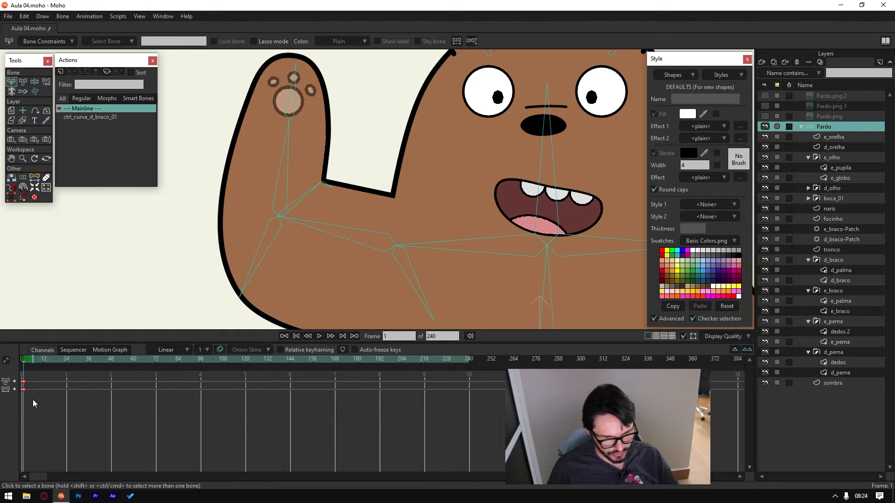
key(Delete)
Step: At frame 0, enable angle constraints from -45 to 45 degrees on the ctrl_curva_d_braco_01 bone
scroll(329, 230, up, 5)
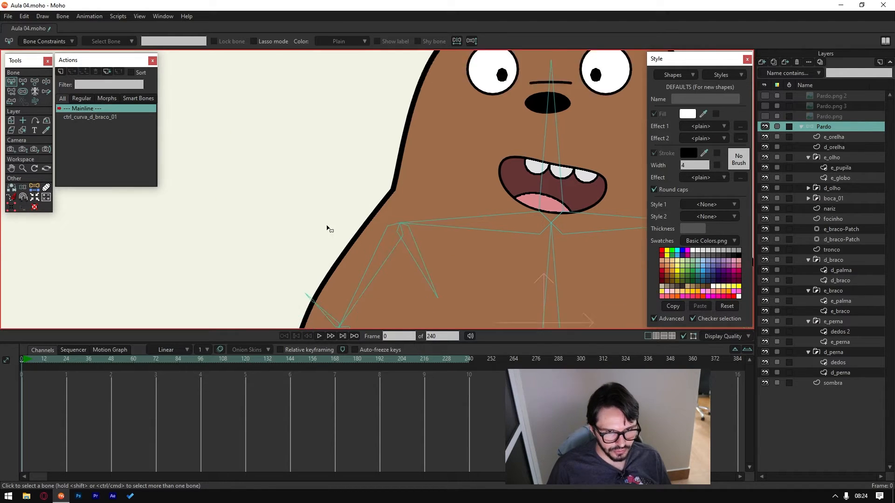
click(318, 214)
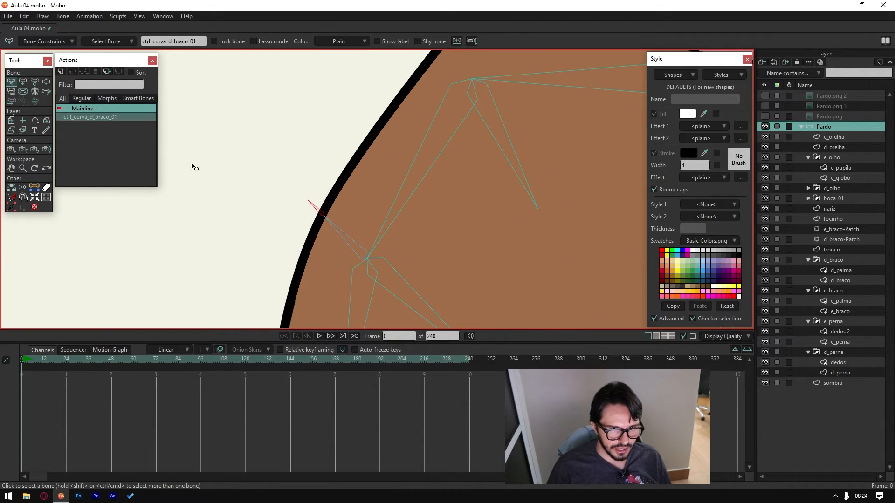
click(42, 41)
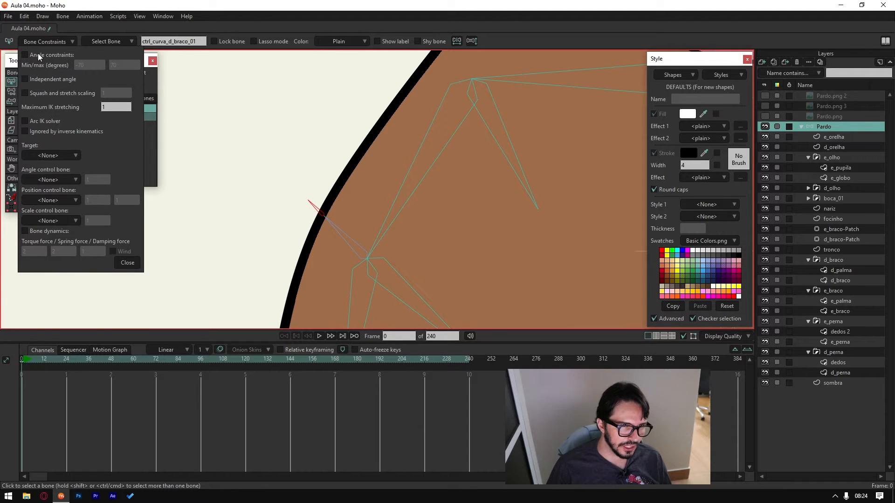
click(38, 55)
click(77, 65)
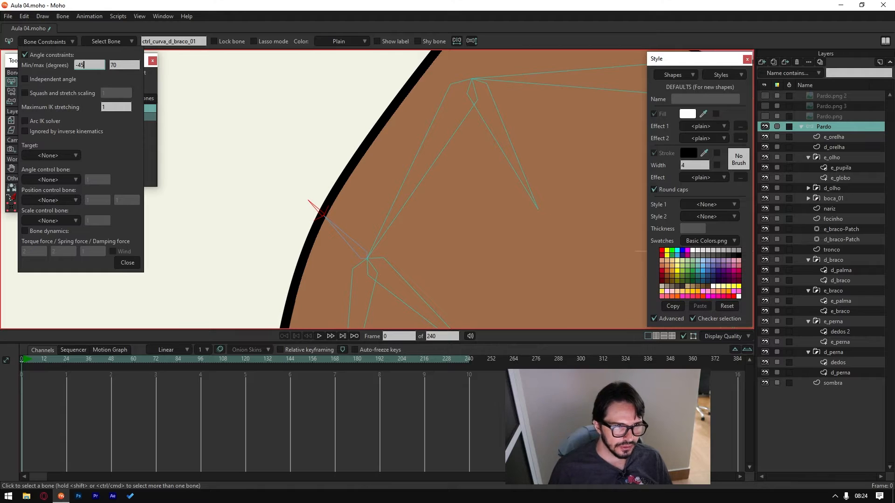
key(Tab)
text(4)
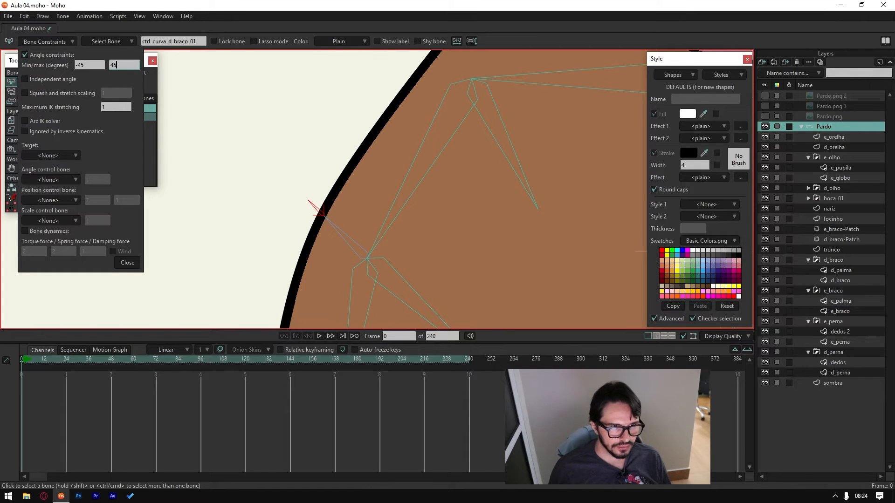
click(127, 263)
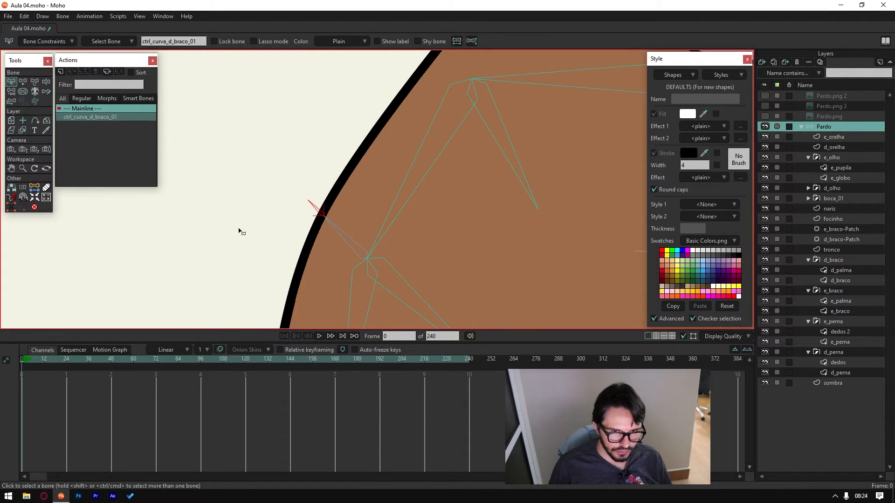
Step: Create a second smart bone action for the elbow control bone, named ctrl_curva_d_braco_01 2
drag(307, 220, 303, 164)
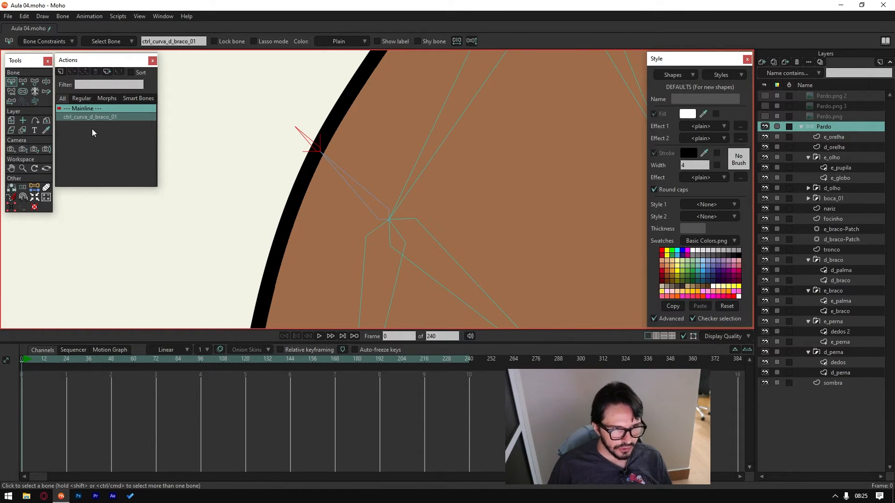
click(60, 72)
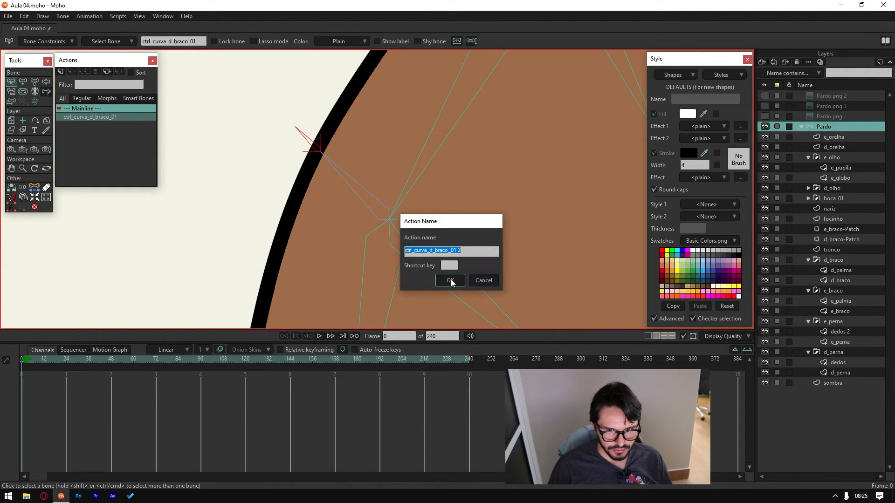
click(462, 252)
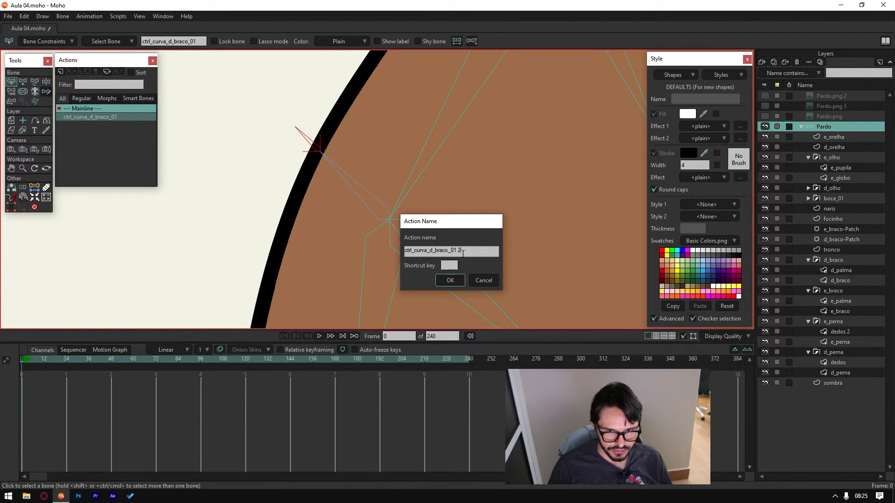
click(451, 281)
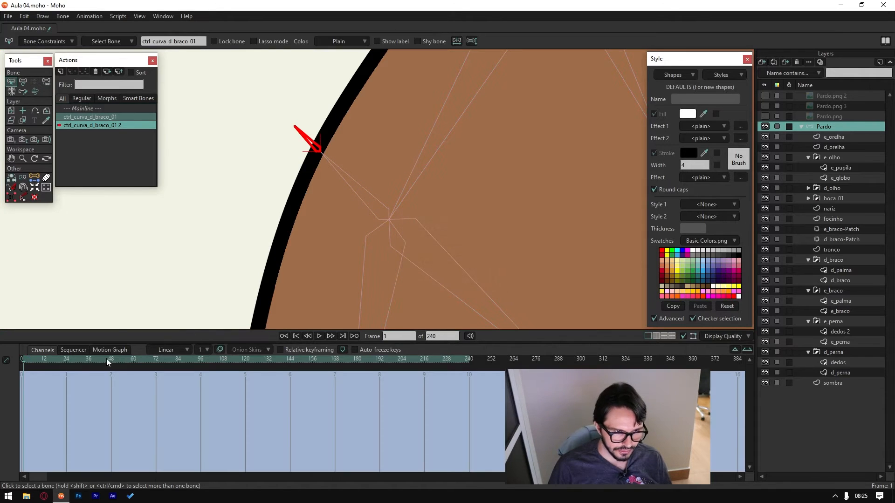
Step: In the new action, rotate the control bone to 405 degrees at frame 240 and reset its angle at frame 1
drag(24, 359, 469, 384)
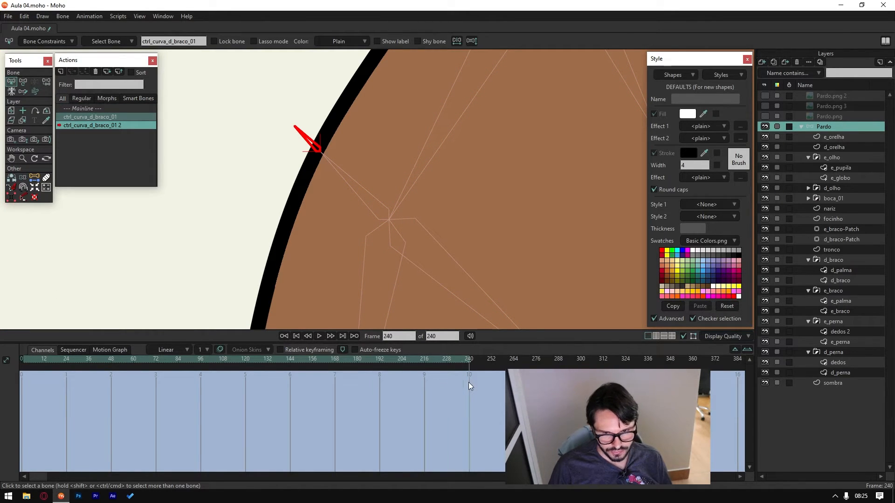
click(23, 82)
click(306, 140)
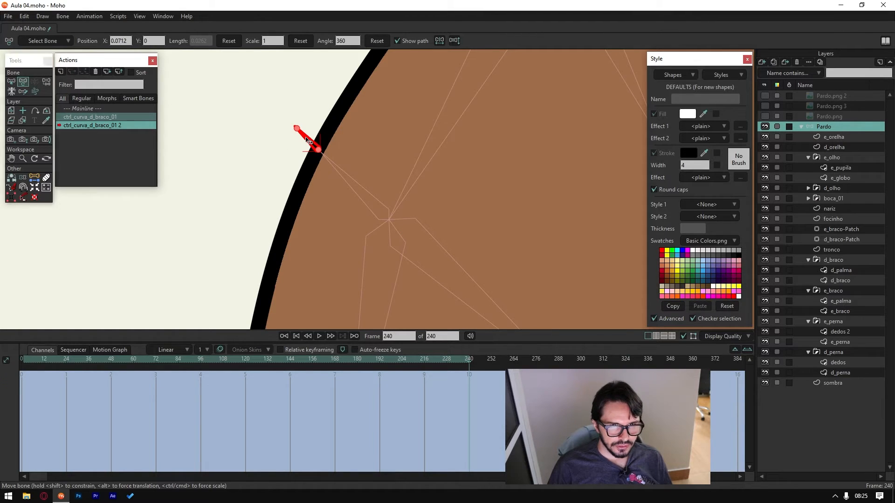
drag(306, 140, 302, 150)
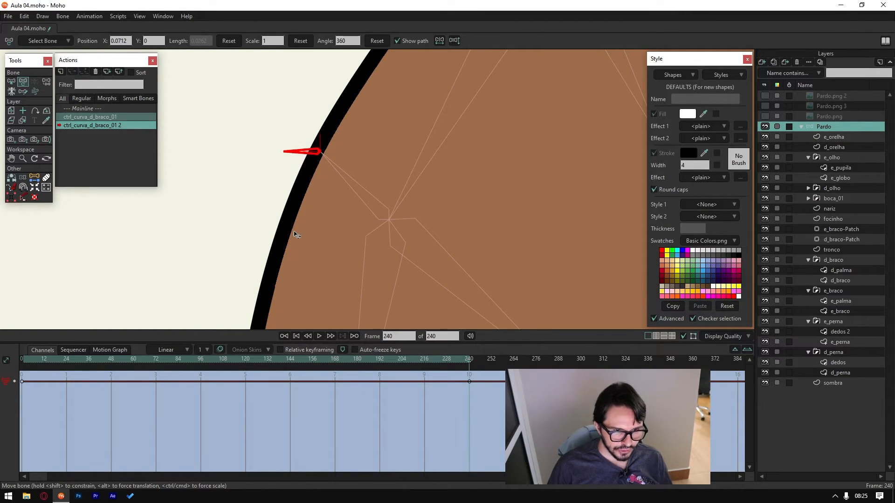
drag(467, 370, 24, 384)
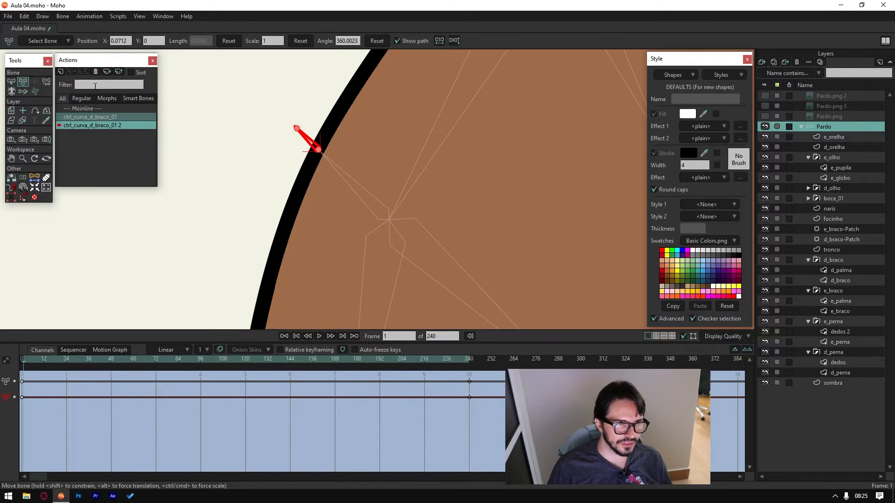
click(376, 41)
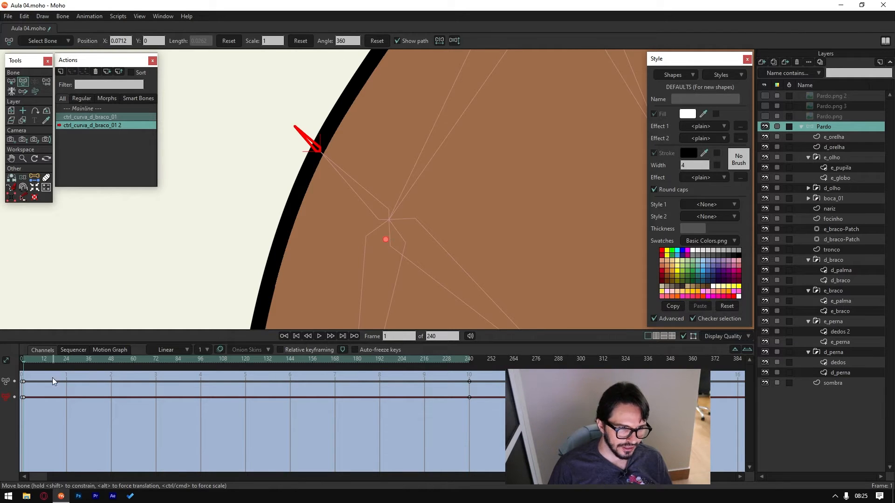
Step: On the d_braco layer, set the outer elbow point's curvature to 0.45 at frame 240 and 0.30 at frame 1 of the action
drag(24, 365, 470, 409)
scroll(287, 188, down, 5)
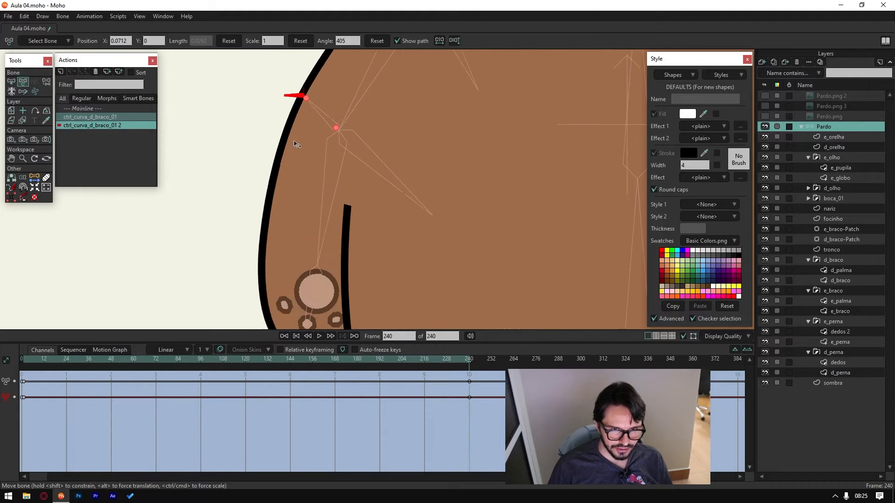
scroll(286, 189, up, 2)
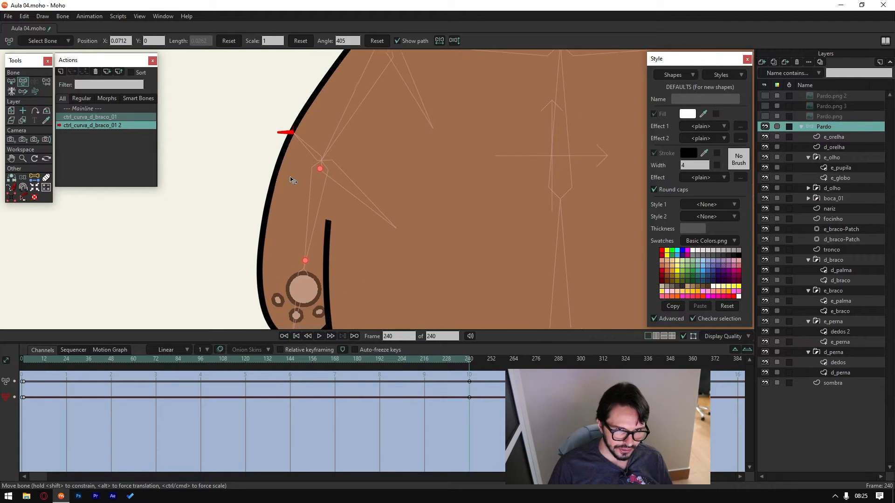
ctrl+alt+click(300, 220)
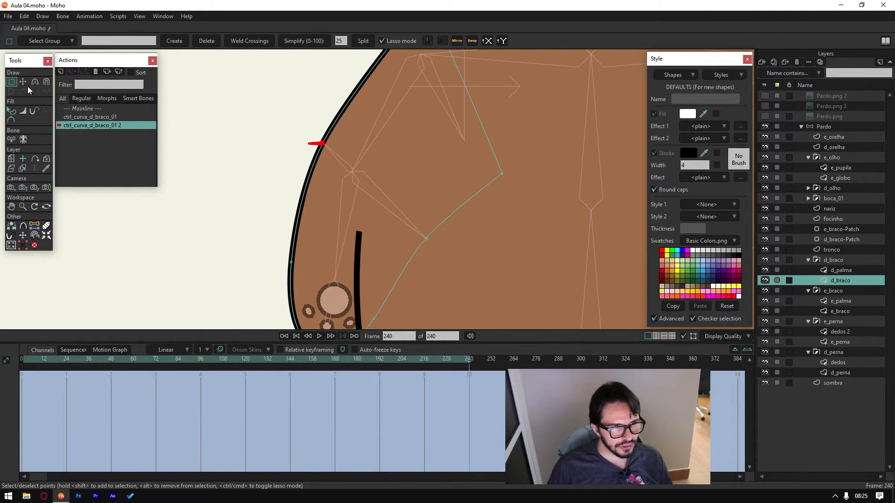
click(23, 83)
scroll(341, 165, up, 1)
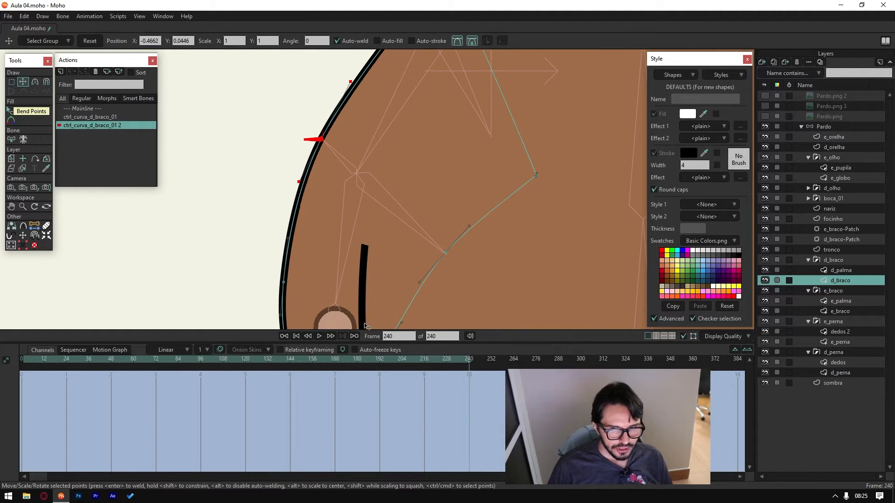
click(39, 83)
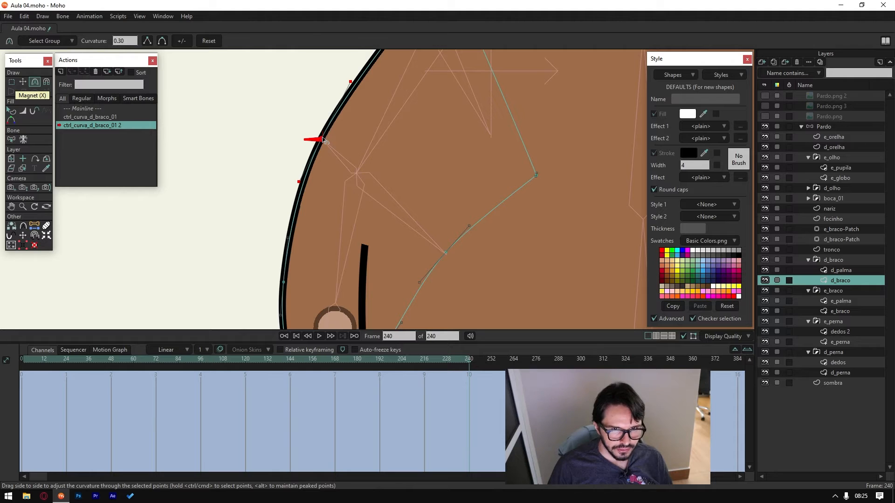
drag(323, 142, 435, 142)
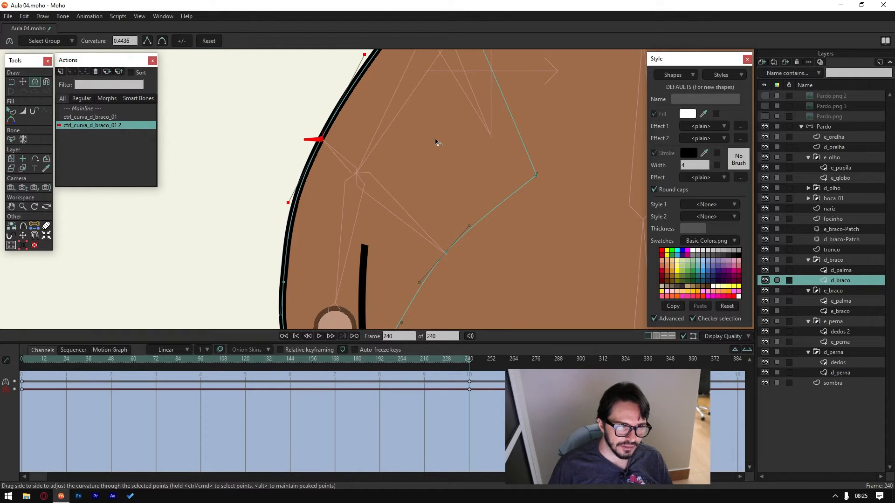
double_click(121, 41)
text(0.45)
key(Return)
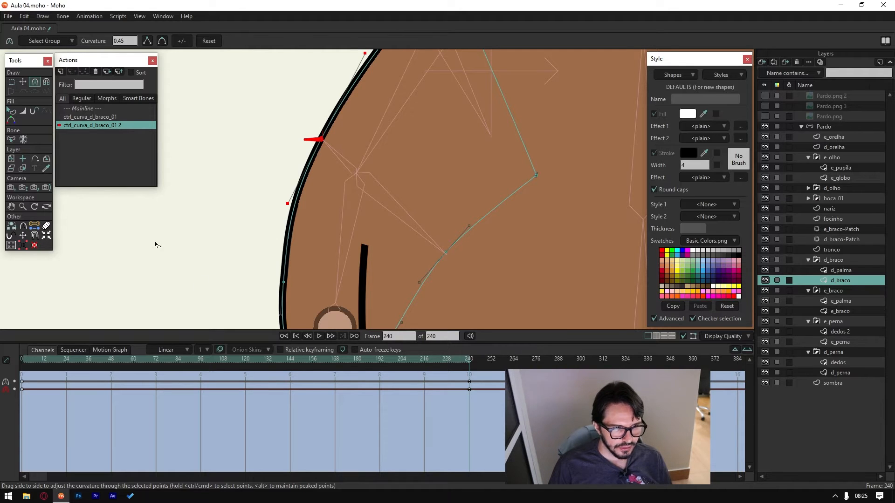
drag(469, 367, 26, 365)
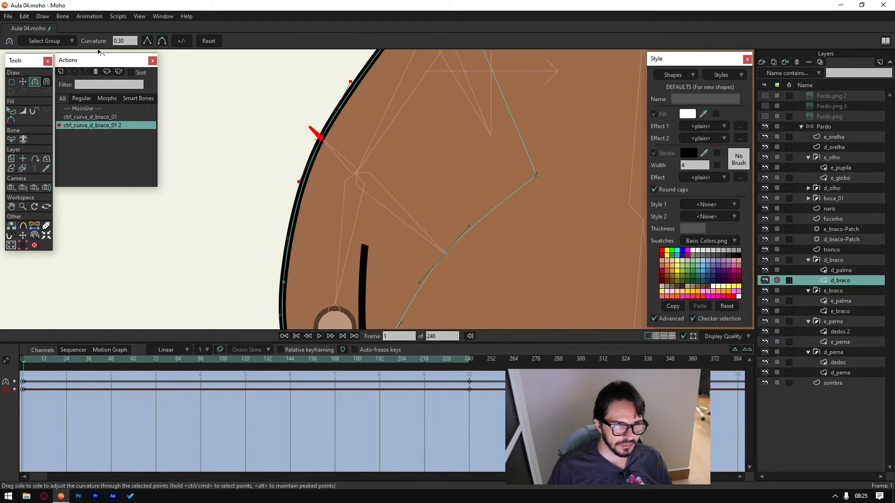
Step: Return to the Mainline at frame 0 and select the Pardo bone layer
click(91, 108)
scroll(254, 144, up, 5)
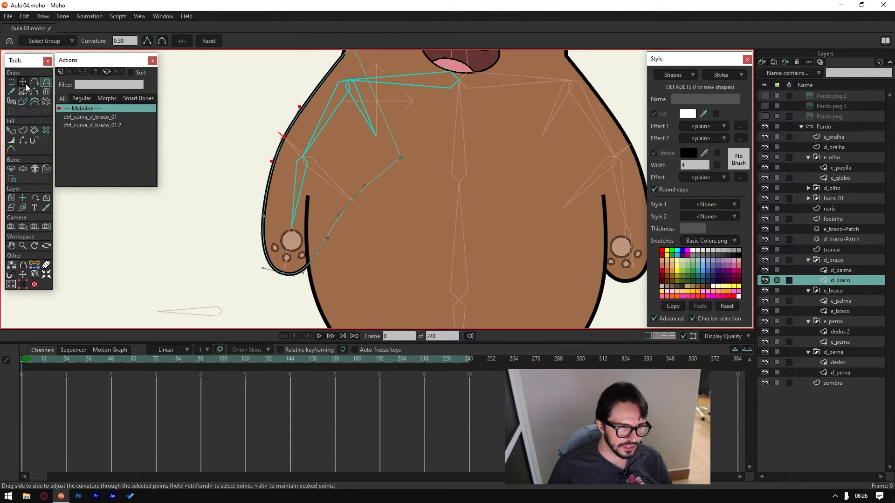
click(831, 125)
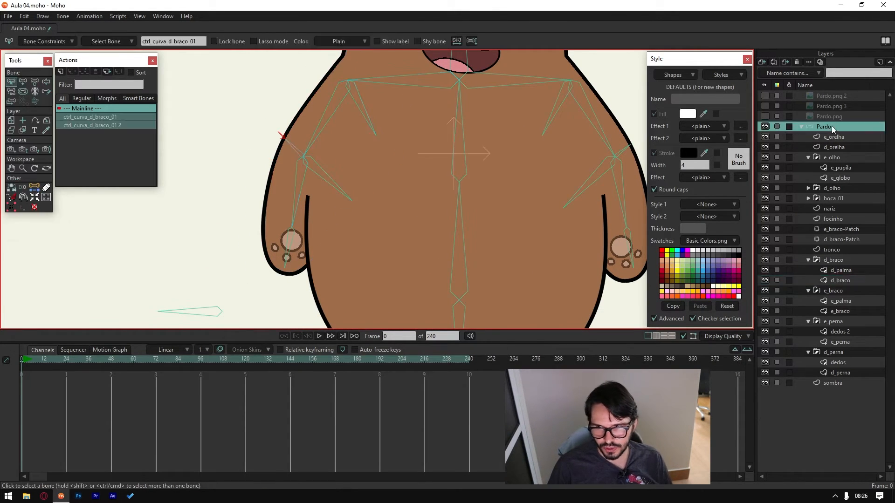
Step: Raise the d_braco arm at Mainline frame 1 and rotate the inner and outer elbow control bones to test the curve
scroll(187, 144, up, 3)
click(46, 82)
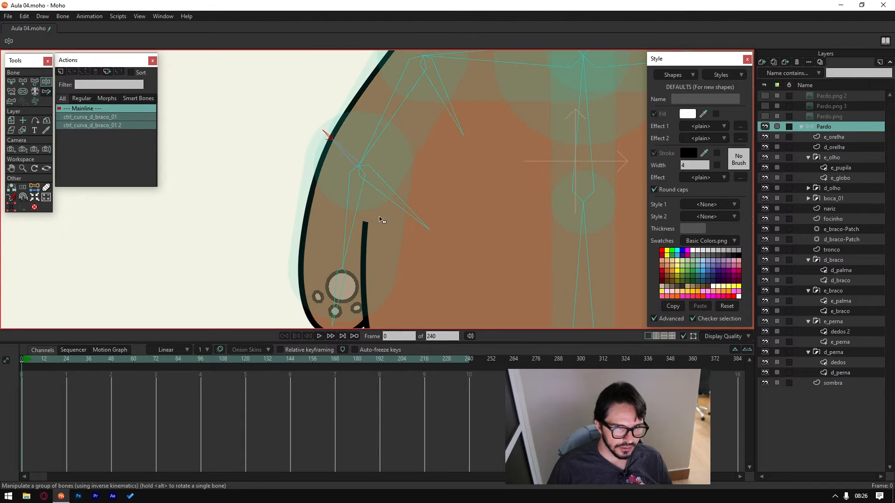
drag(379, 219, 233, 166)
click(24, 362)
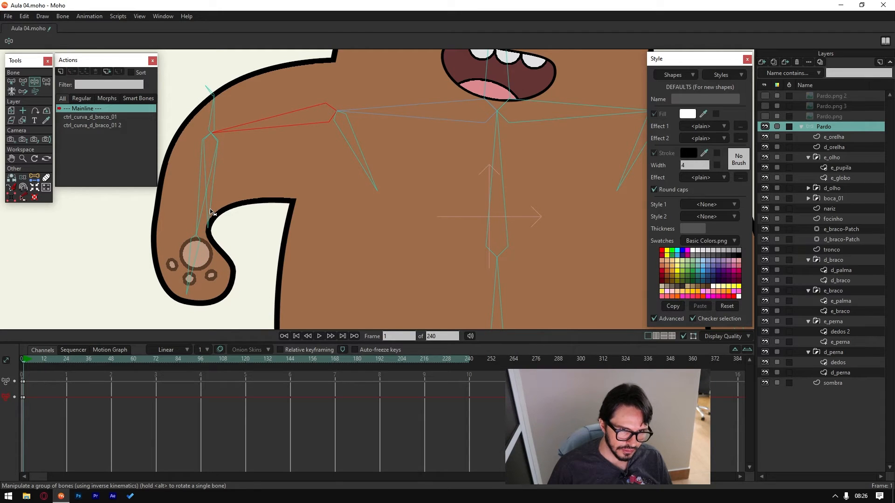
drag(211, 213, 254, 189)
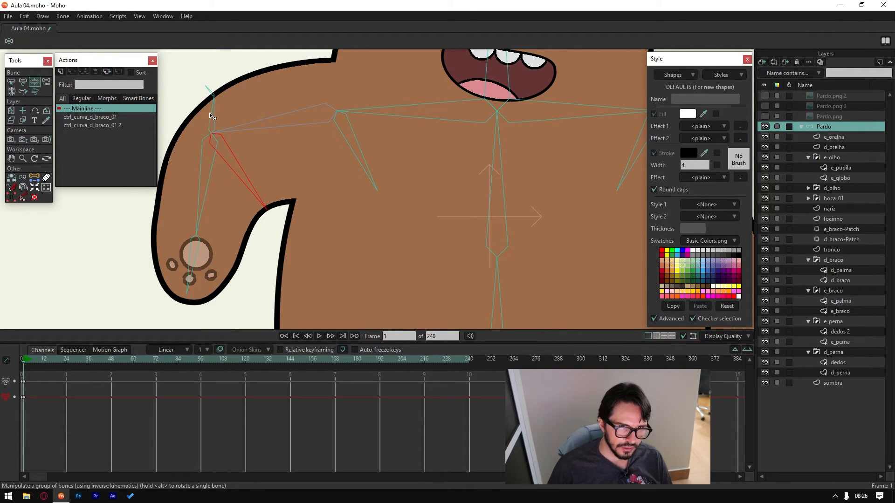
drag(212, 117, 200, 123)
Step: Swing the d_braco forearm outward and readjust both elbow control bones to test the elbow's shape in that pose
scroll(239, 112, up, 3)
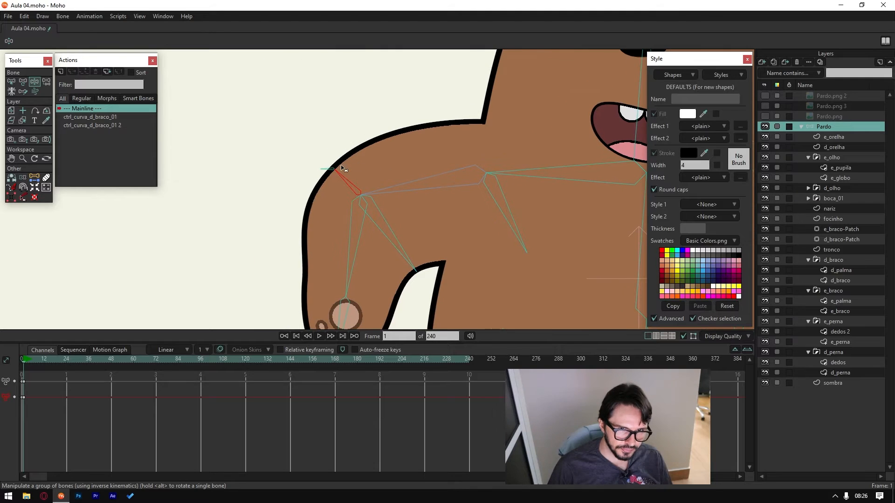
mouse_move(326, 172)
mouse_down()
mouse_move(328, 161)
mouse_move(322, 180)
mouse_move(330, 135)
mouse_move(315, 180)
mouse_up()
drag(345, 313, 350, 315)
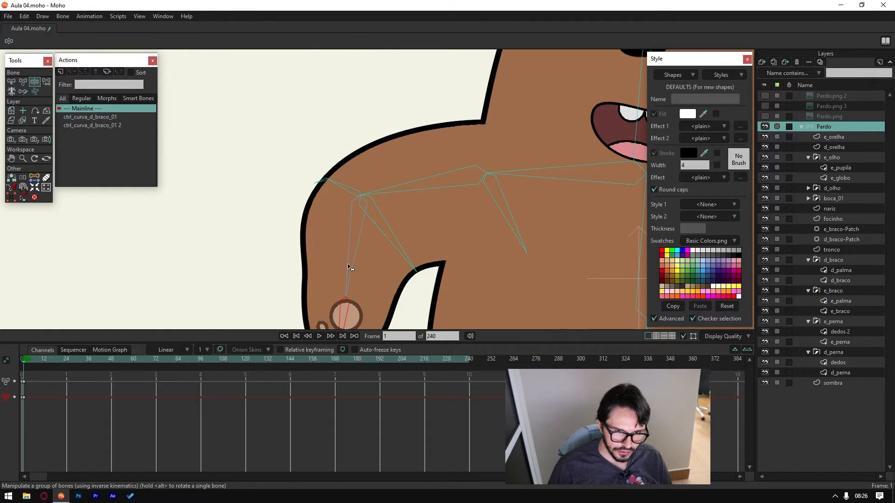
drag(350, 267, 329, 235)
click(323, 172)
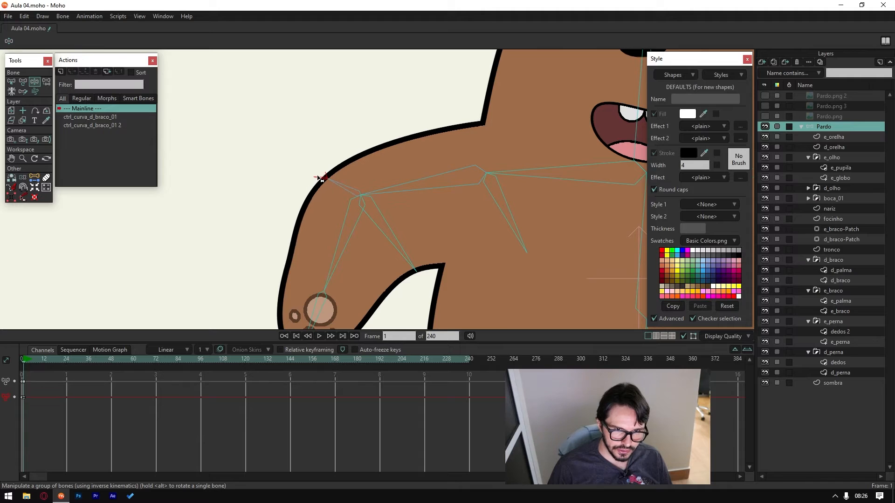
drag(322, 172, 346, 183)
drag(375, 228, 386, 245)
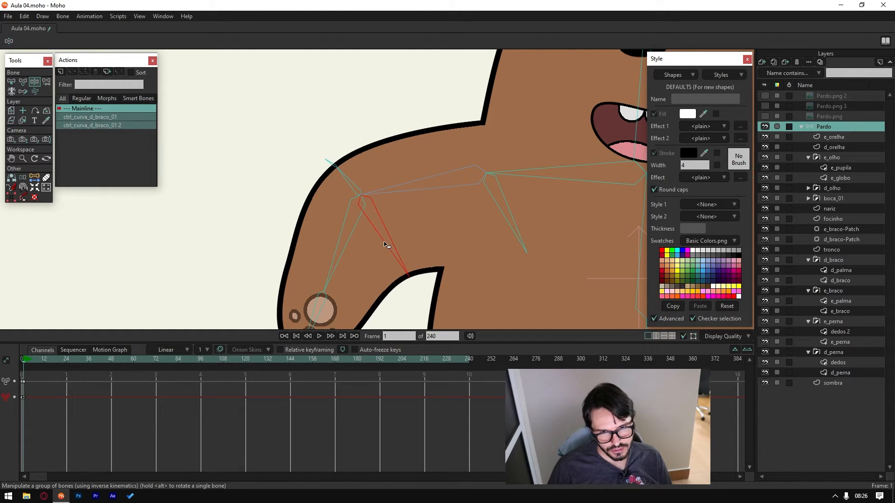
Step: Raise the d_braco upper arm to about horizontal at frame 1, and delete the test keyframes
scroll(426, 320, down, 8)
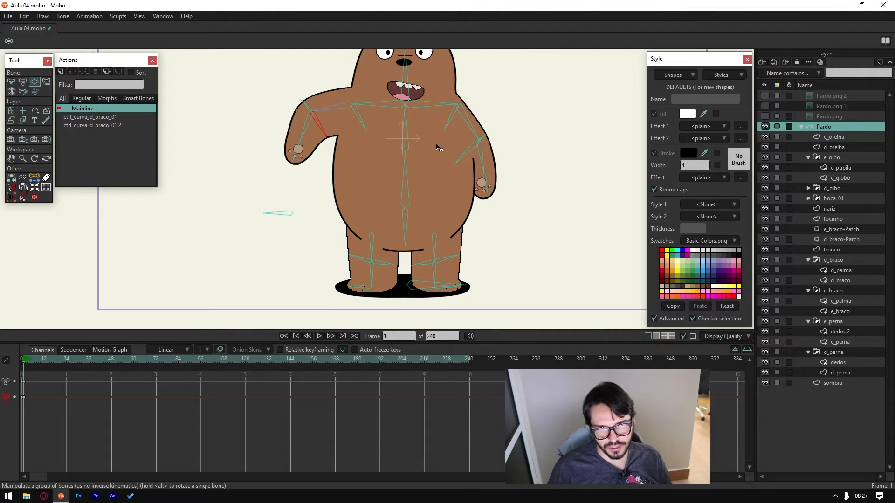
scroll(286, 201, up, 3)
scroll(287, 201, up, 3)
drag(373, 206, 309, 217)
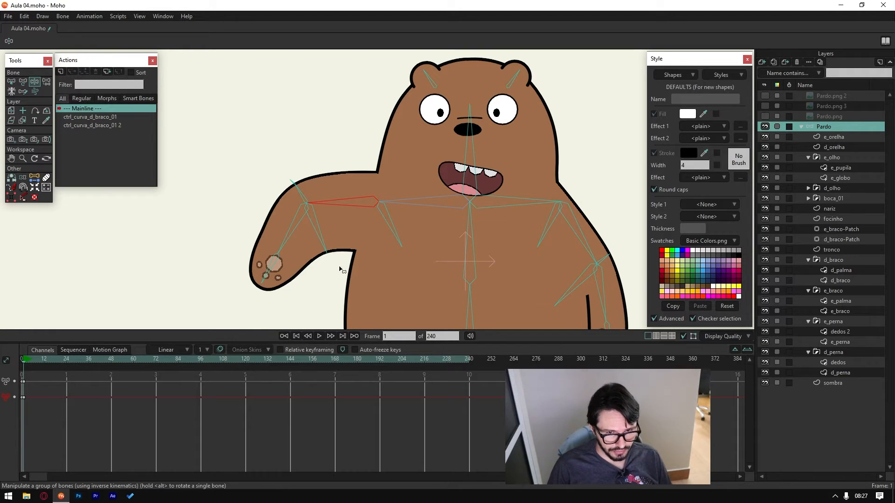
scroll(340, 270, up, 3)
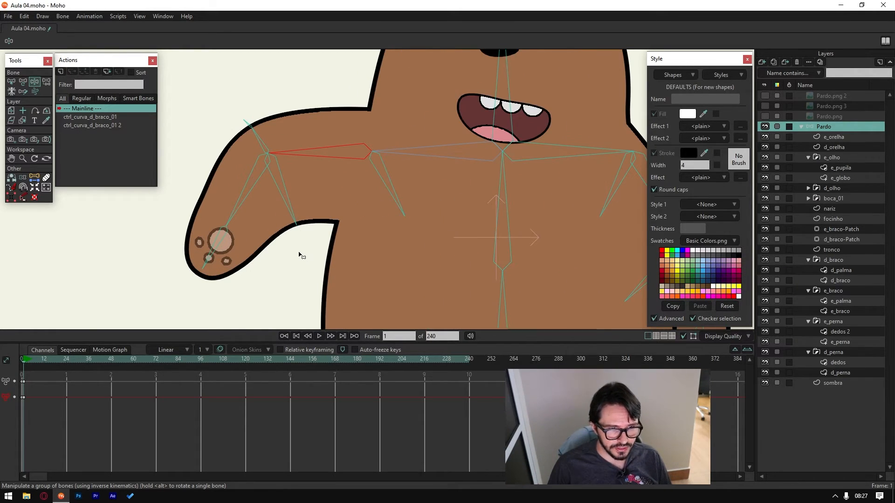
drag(62, 380, 23, 407)
key(Delete)
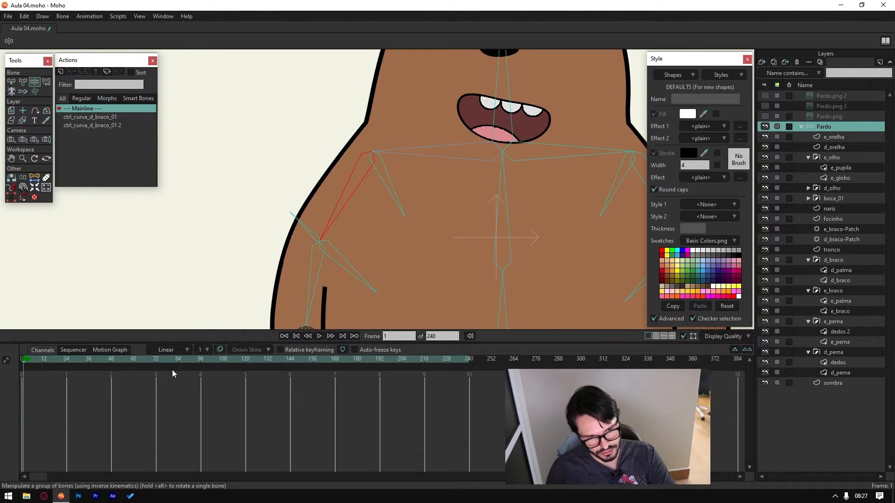
Step: Test tilting the head bone at frame 1 and undo the rotation
scroll(329, 187, down, 3)
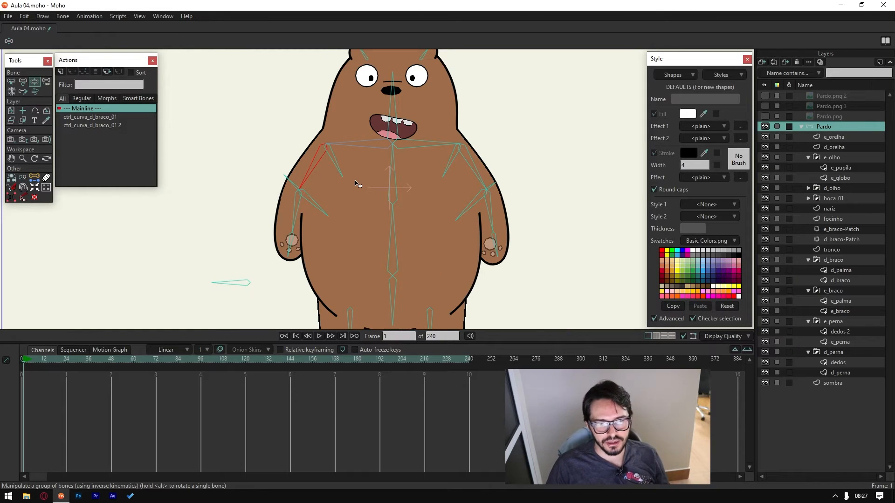
scroll(345, 181, down, 1)
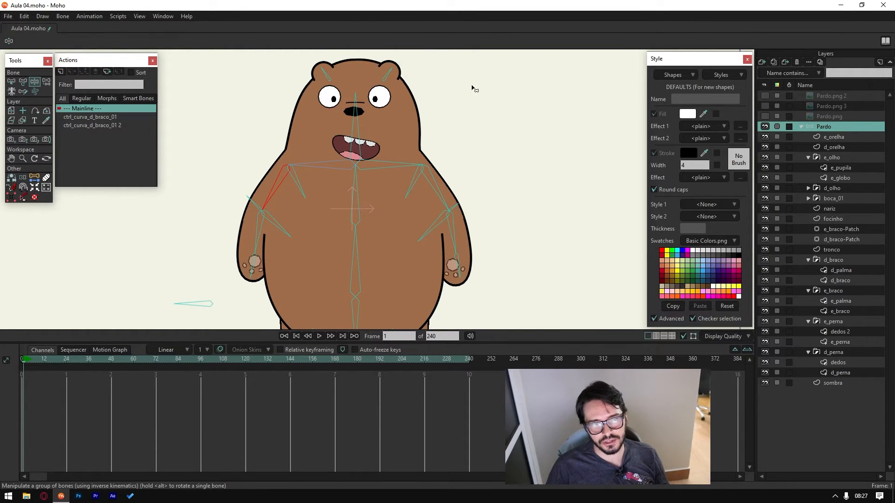
drag(356, 135, 347, 147)
key(ctrl+z)
key(ctrl+z)
key(ctrl+z)
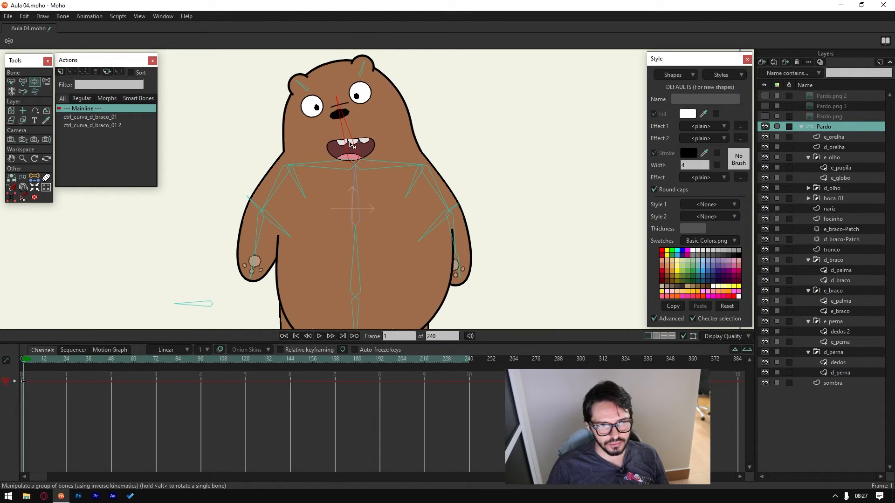
Step: On the tronco layer at frame 0, bind the three points across the top of the head to the head bone
click(355, 135)
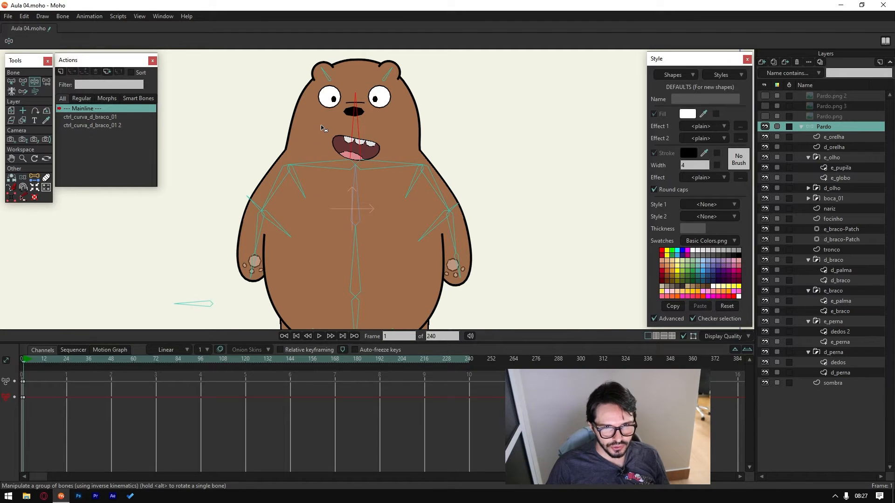
ctrl+alt+click(319, 154)
drag(305, 128, 253, 166)
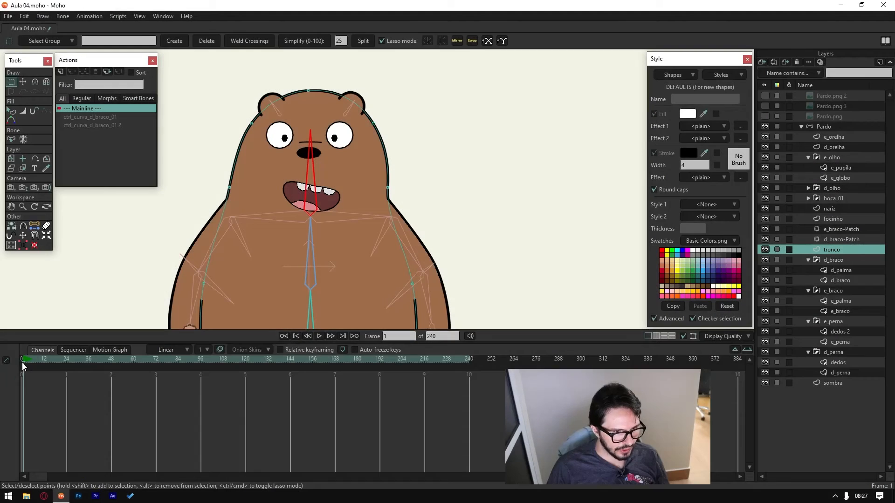
click(23, 366)
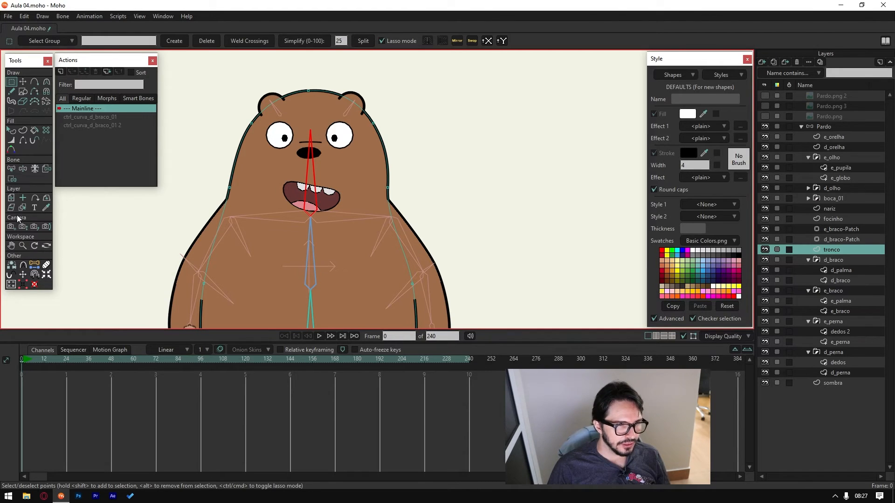
click(12, 179)
scroll(280, 185, up, 1)
scroll(280, 185, up, 2)
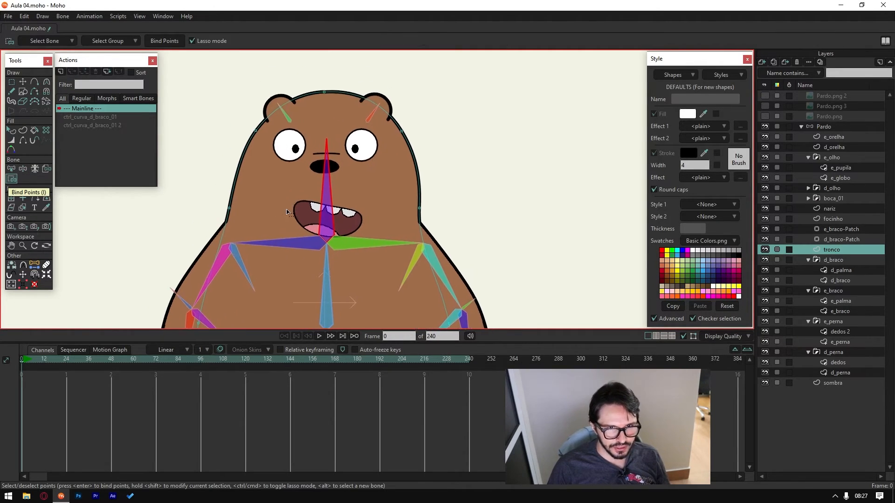
mouse_move(243, 106)
mouse_down()
mouse_move(232, 122)
mouse_move(274, 194)
mouse_move(461, 159)
mouse_move(261, 56)
mouse_move(251, 93)
mouse_up()
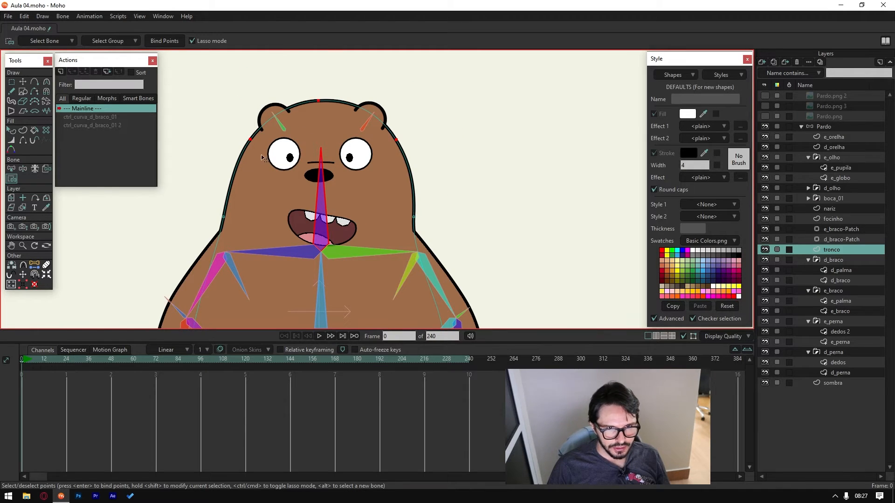
click(172, 43)
Step: Bind the two tronco points on the sides of the head at mouth height to the upper spine bone
scroll(312, 195, down, 5)
click(320, 205)
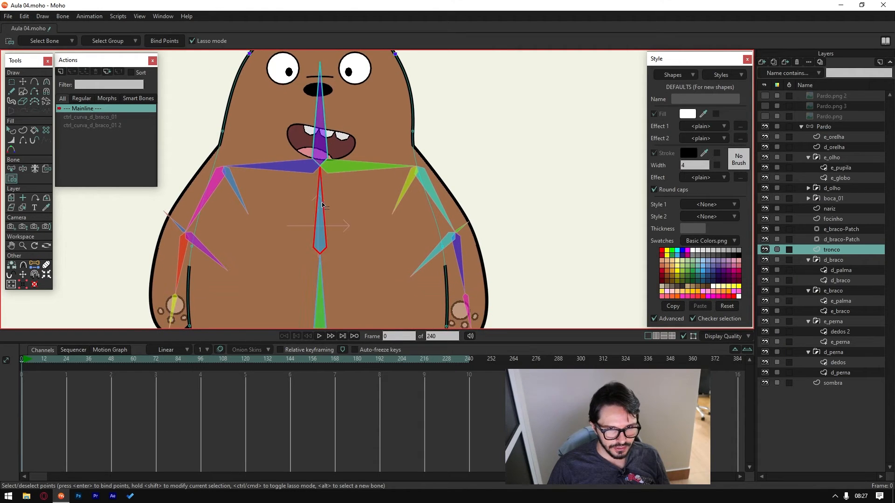
mouse_move(219, 116)
mouse_down()
mouse_move(215, 146)
mouse_move(329, 168)
mouse_move(433, 135)
mouse_move(321, 114)
mouse_up()
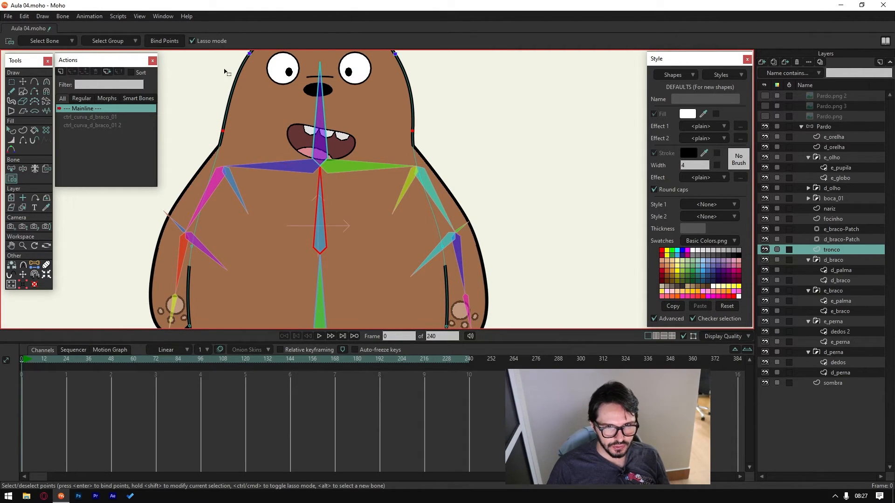
click(147, 40)
Step: Bind the two tronco points beside the elbows to the middle spine bone
scroll(317, 178, down, 6)
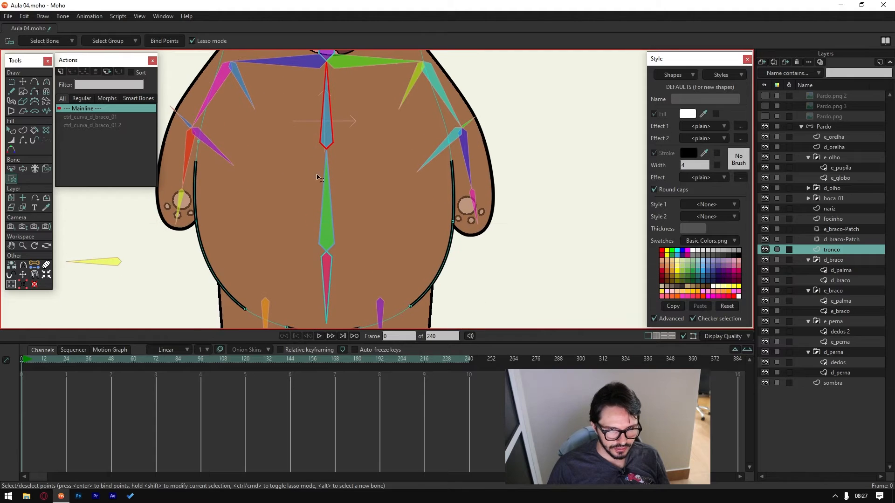
click(326, 203)
drag(260, 117, 171, 123)
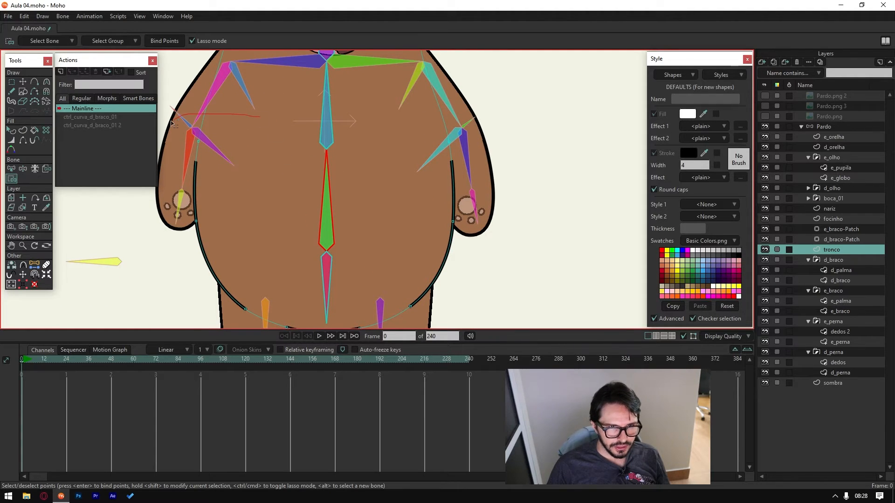
mouse_move(171, 181)
mouse_down()
mouse_move(195, 189)
mouse_move(393, 201)
mouse_move(471, 161)
mouse_move(463, 121)
mouse_move(412, 121)
mouse_up()
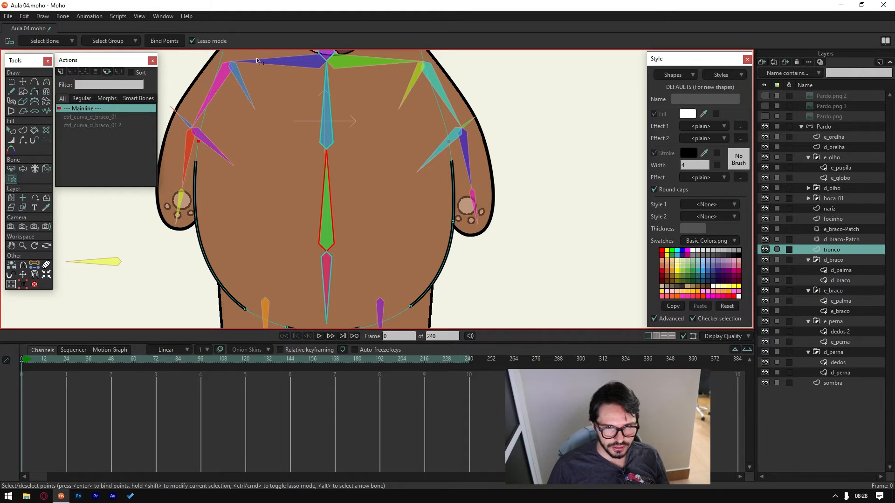
drag(331, 231, 370, 177)
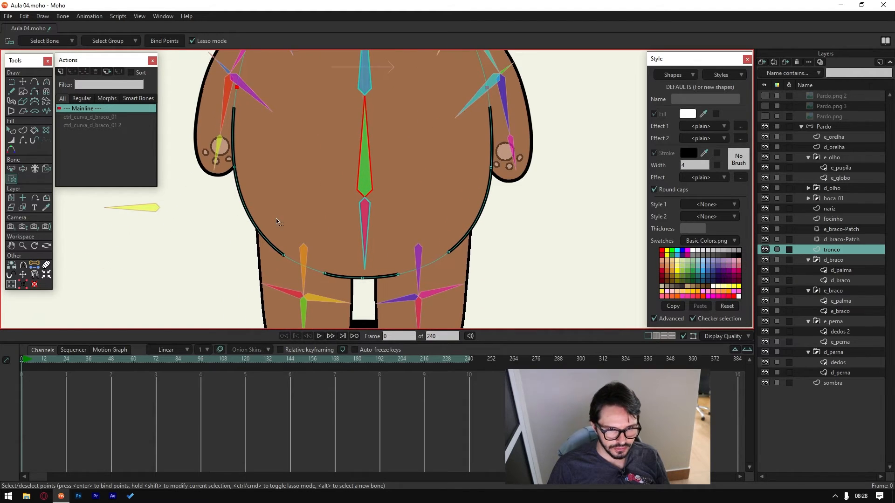
Step: Bind the five points along the bottom curve of the tronco to the lowest spine bone
mouse_move(277, 222)
mouse_down()
mouse_move(266, 258)
mouse_move(288, 282)
mouse_move(339, 298)
mouse_up()
mouse_move(462, 267)
mouse_down()
mouse_move(472, 195)
mouse_move(421, 189)
mouse_move(358, 205)
mouse_up()
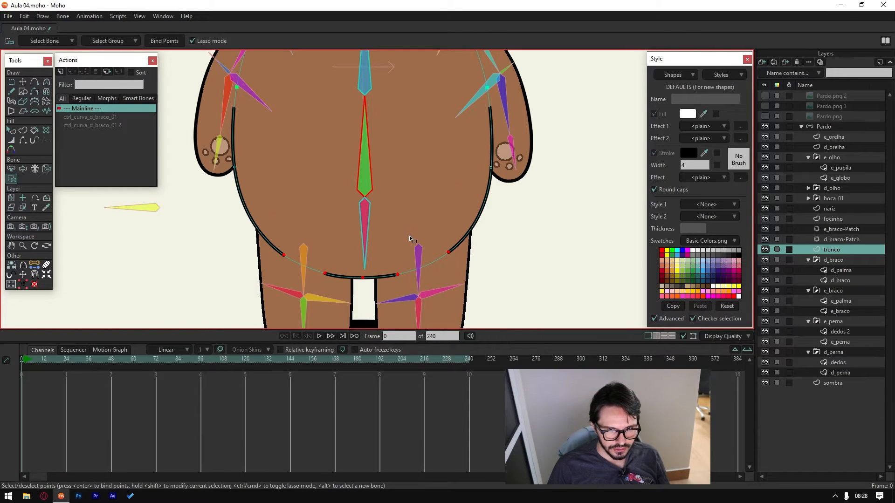
alt+click(365, 224)
mouse_move(282, 228)
mouse_down()
mouse_move(290, 274)
mouse_move(417, 292)
mouse_move(466, 224)
mouse_move(419, 205)
mouse_up()
click(159, 42)
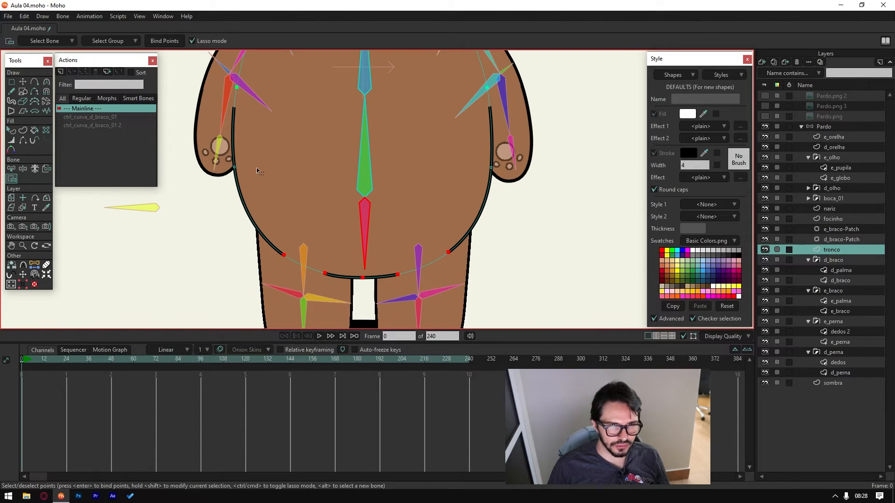
Step: Bend the middle spine bone with Manipulate Bones to check how the tronco deforms
alt+click(365, 178)
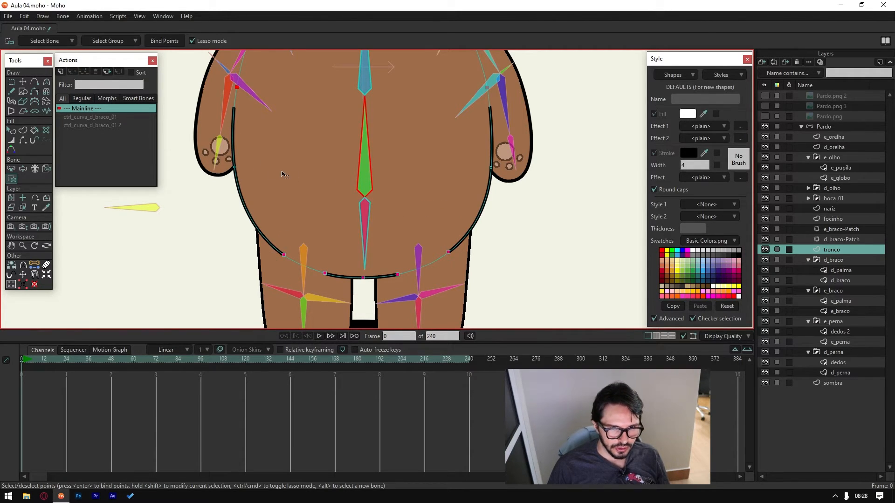
mouse_move(228, 162)
mouse_down()
mouse_move(327, 197)
mouse_move(480, 188)
mouse_move(490, 155)
mouse_move(333, 176)
mouse_up()
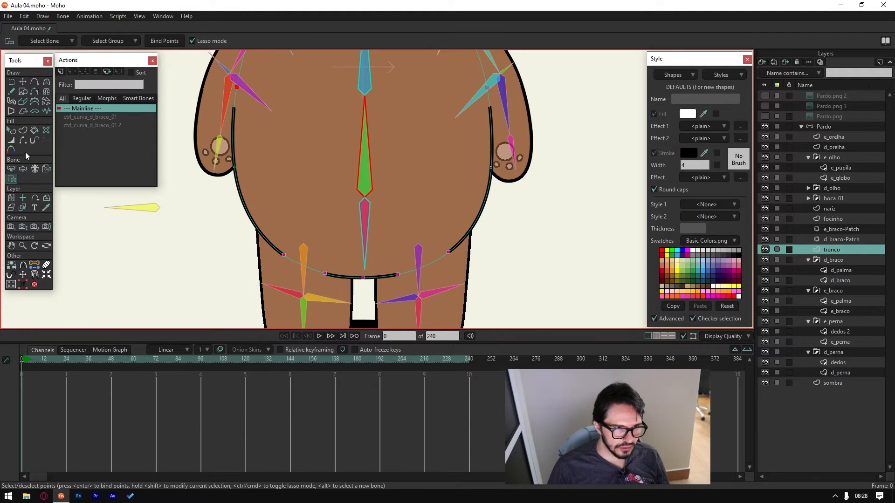
click(22, 170)
drag(362, 150, 365, 172)
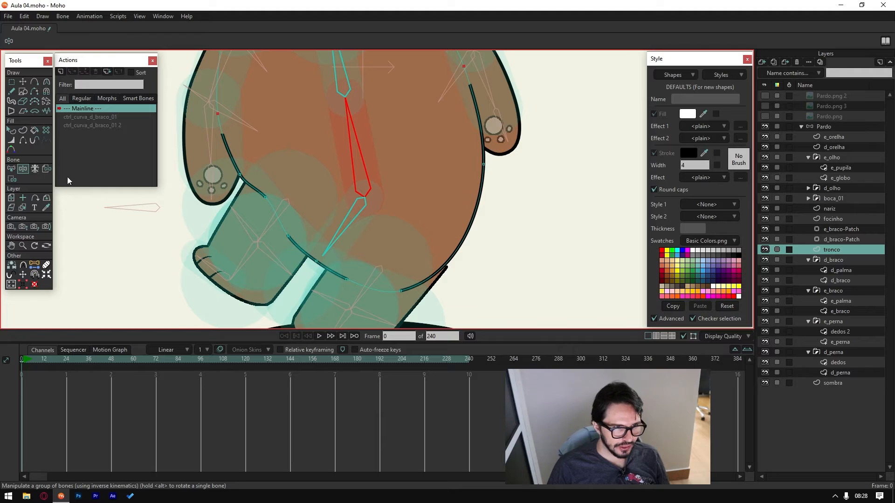
Step: Bind the tronco side points beside the paws, together with those beside the elbows, to the middle spine bone
click(12, 179)
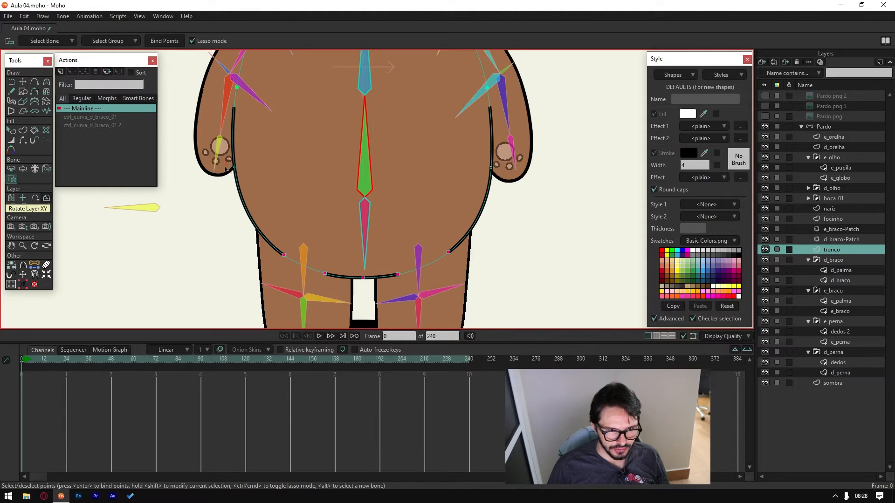
mouse_move(229, 165)
mouse_down()
mouse_move(264, 185)
mouse_move(465, 200)
mouse_move(463, 153)
mouse_up()
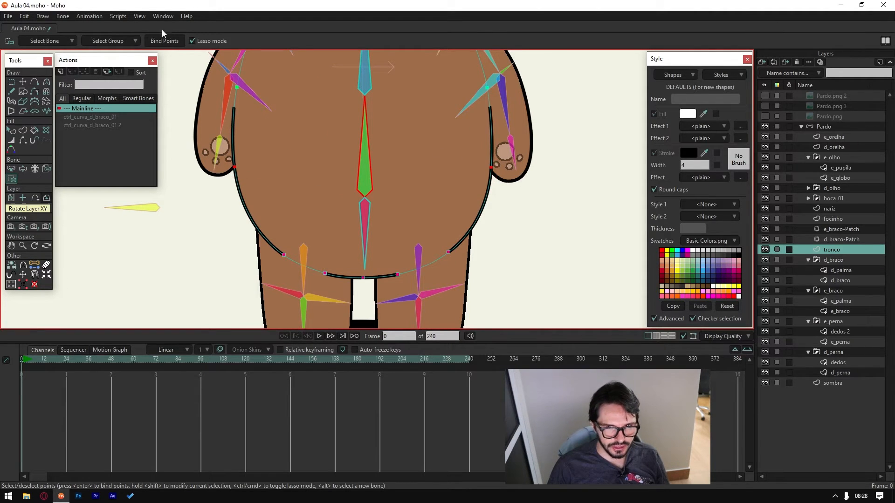
click(164, 41)
drag(319, 163, 317, 220)
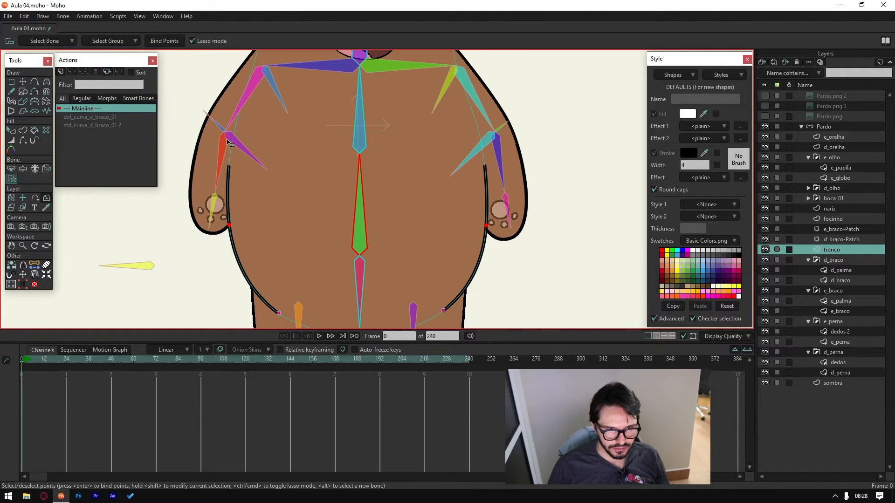
mouse_move(228, 142)
mouse_down()
mouse_move(283, 187)
mouse_move(502, 156)
mouse_move(350, 141)
mouse_up()
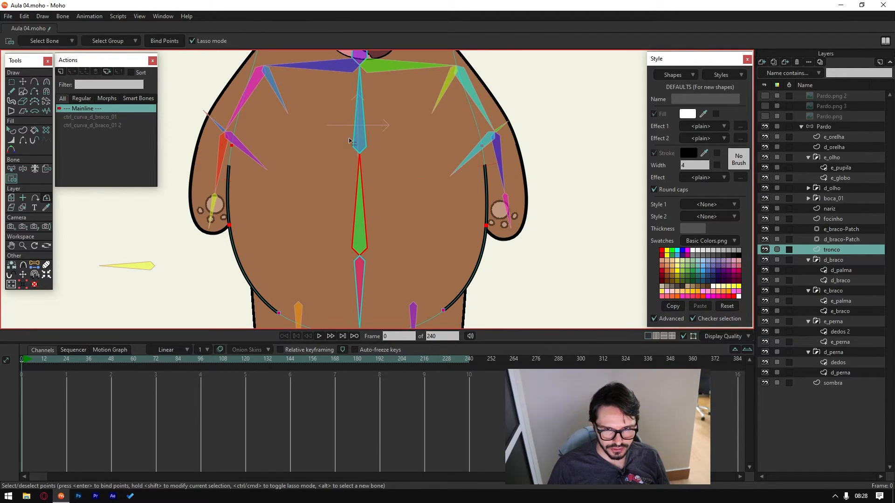
click(158, 41)
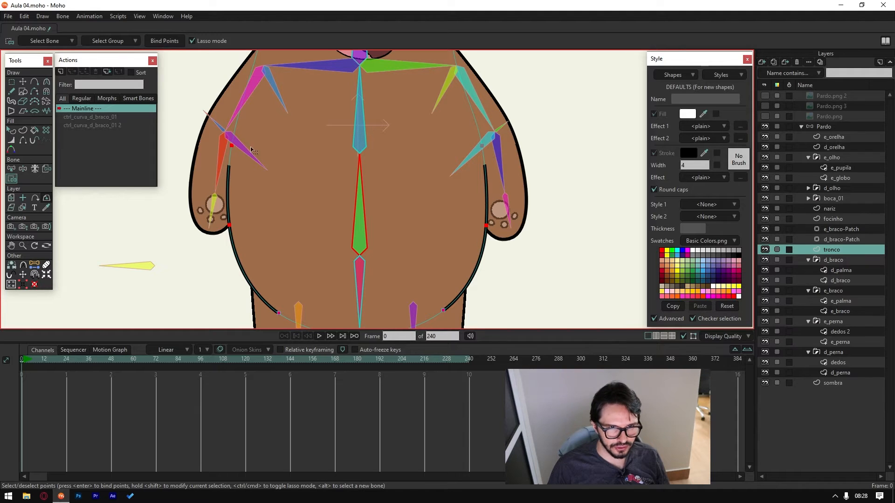
Step: Bend the middle spine bone as a check, and rebind the two tronco points beside the elbows to the upper spine bone
click(23, 169)
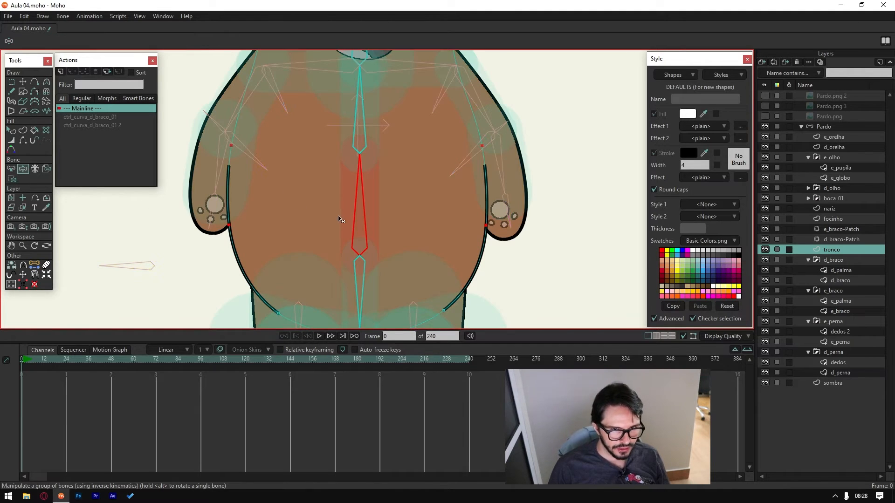
drag(350, 207, 365, 183)
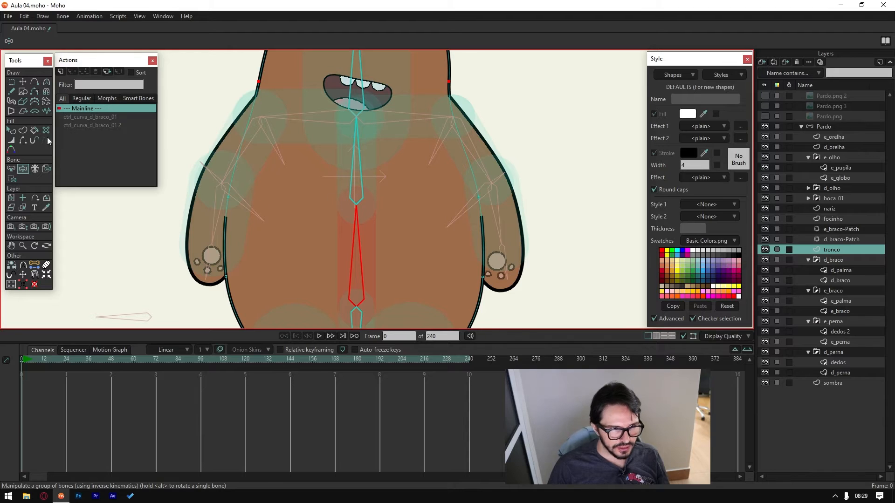
click(12, 178)
alt+click(358, 184)
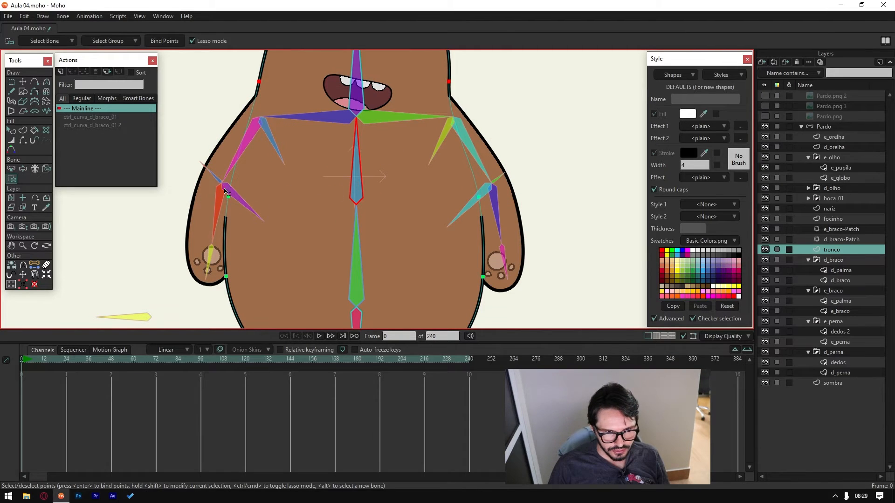
mouse_move(225, 191)
mouse_down()
mouse_move(315, 216)
mouse_move(464, 217)
mouse_move(483, 205)
mouse_move(463, 180)
mouse_move(415, 180)
mouse_up()
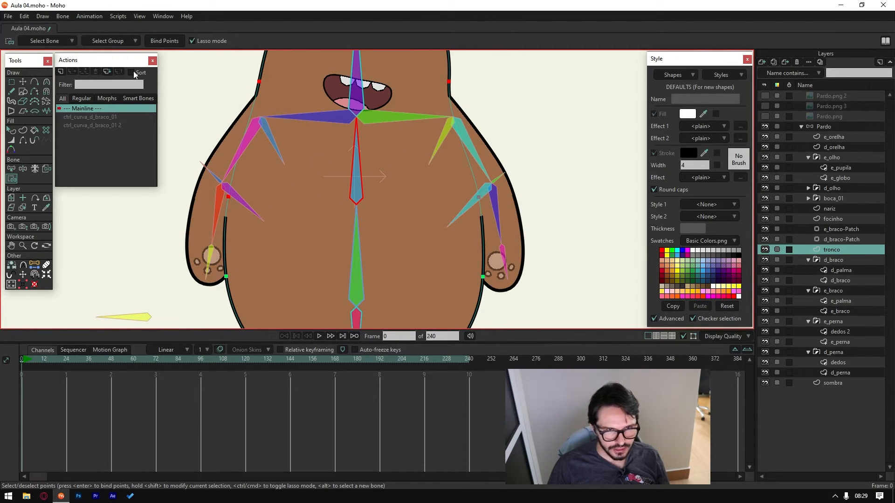
click(164, 40)
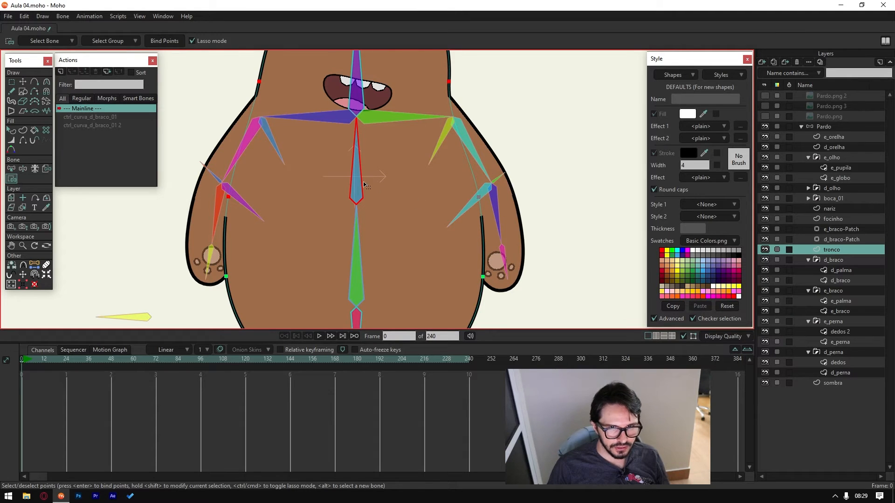
Step: Pose the upper and middle spine bones, the e_perna leg and the d_braco arm with Manipulate Bones to check how the tronco deforms
click(23, 169)
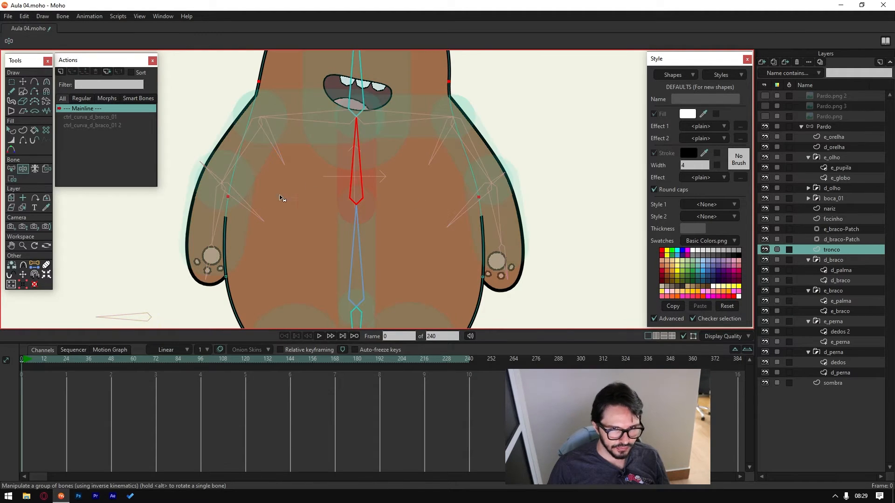
drag(356, 163, 356, 186)
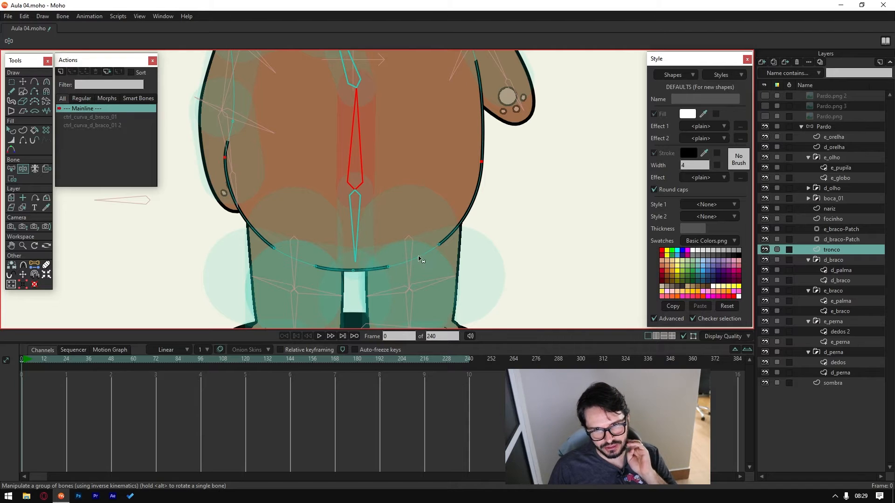
drag(359, 160, 377, 162)
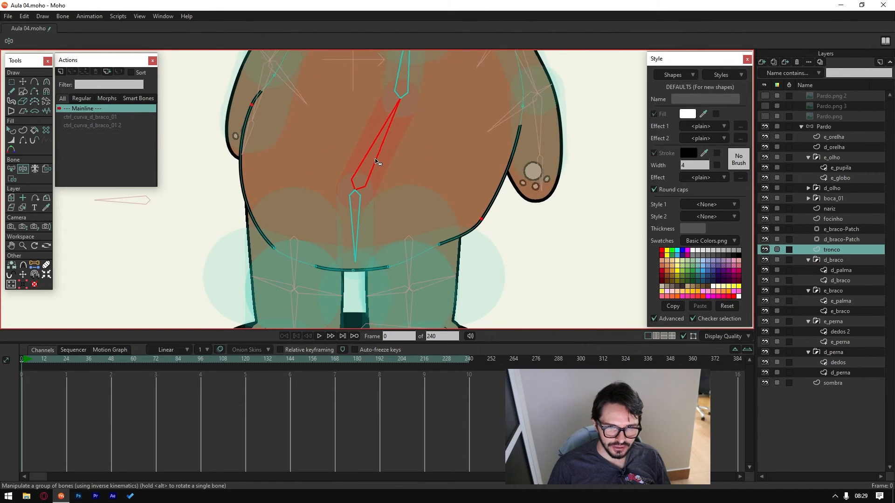
drag(412, 278, 427, 266)
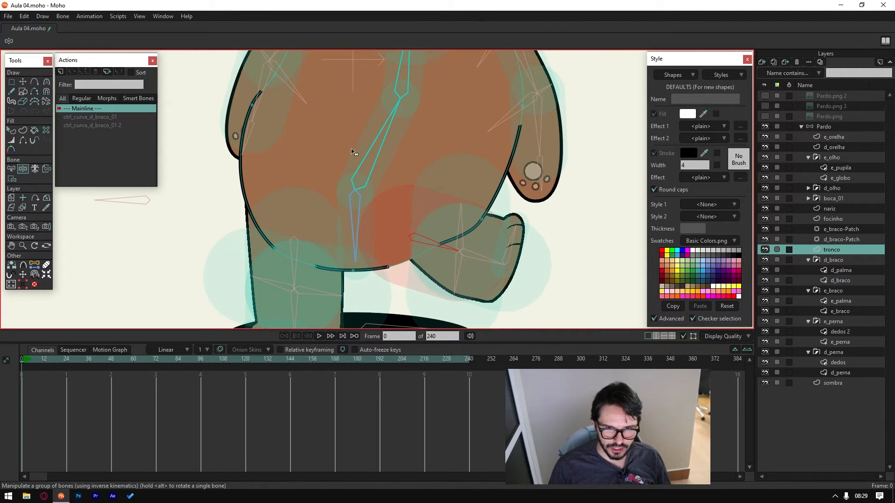
scroll(353, 152, down, 3)
drag(294, 164, 273, 114)
scroll(274, 166, down, 3)
scroll(303, 209, up, 2)
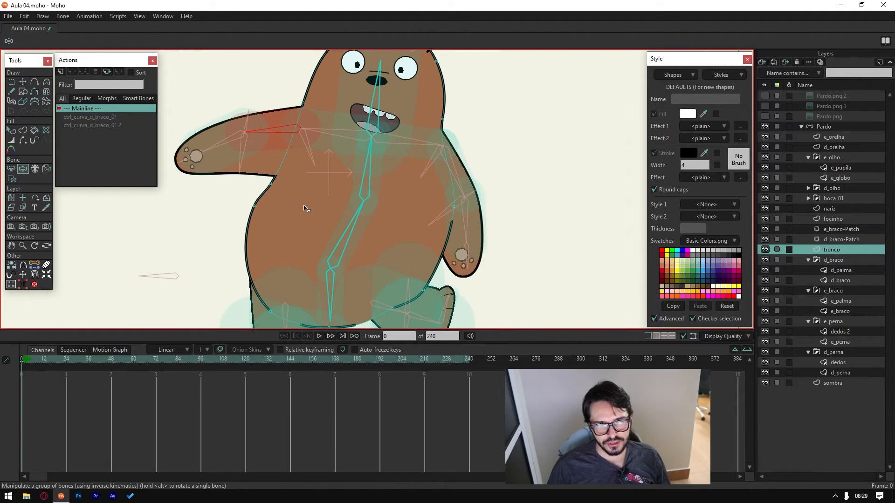
drag(296, 222, 320, 246)
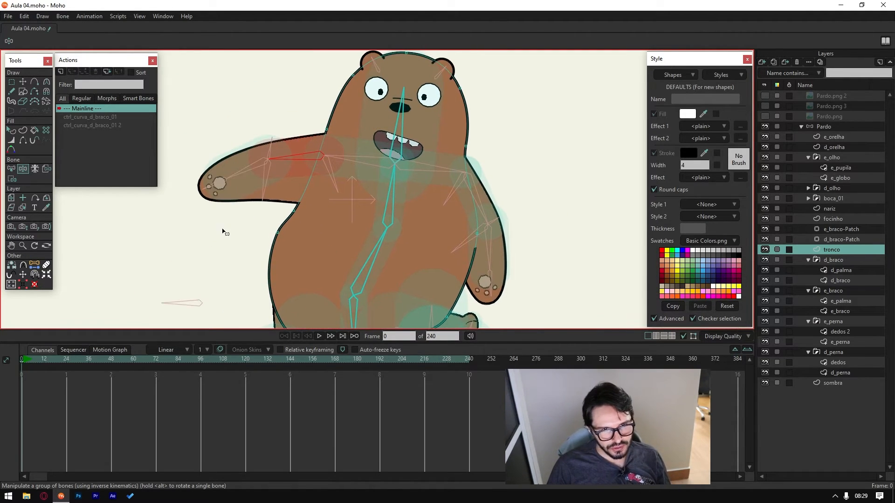
key(g)
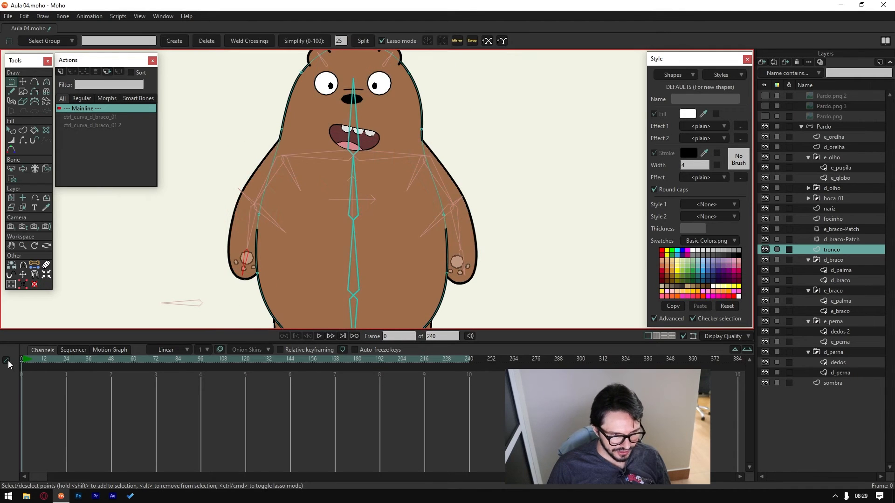
scroll(259, 228, up, 4)
scroll(259, 227, down, 3)
scroll(240, 219, up, 2)
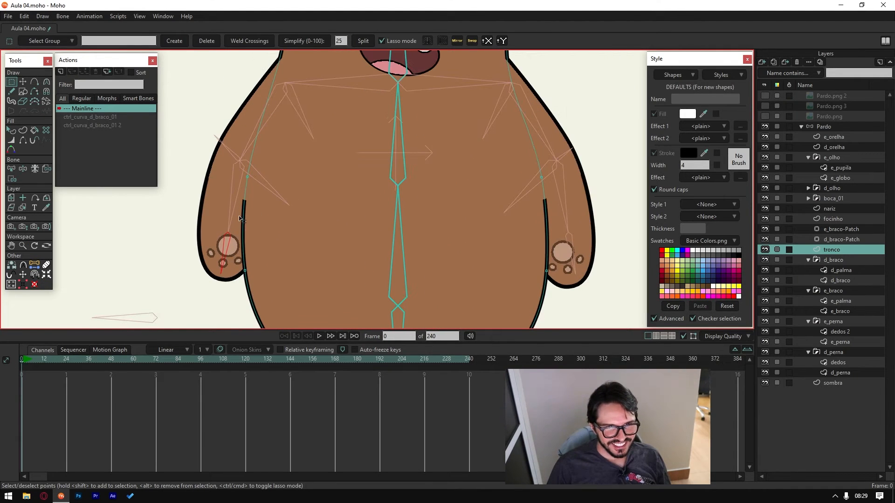
Step: In the Pardo bone layer, add a very short child bone at the tip of aux_braco_d_02
click(837, 125)
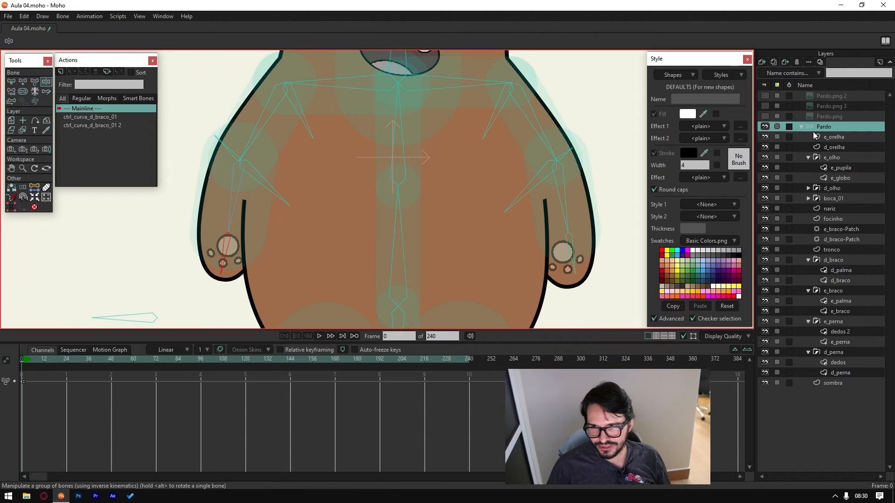
scroll(294, 184, up, 2)
drag(293, 182, 280, 150)
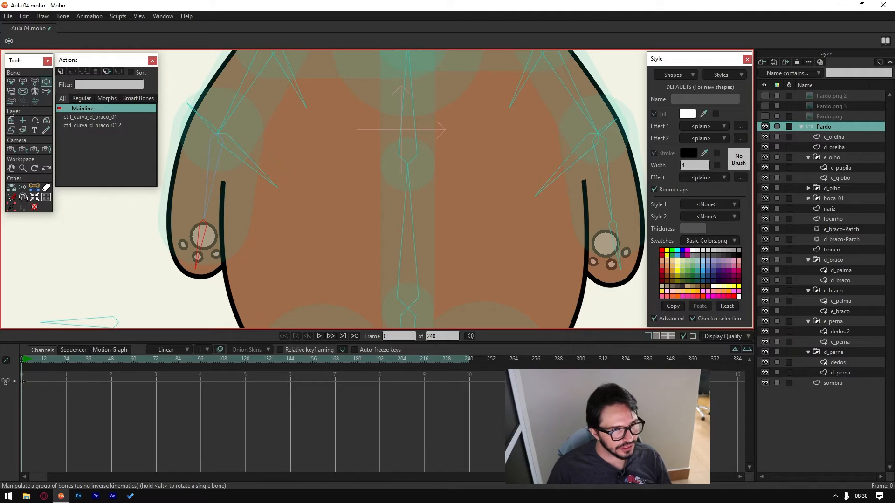
click(11, 84)
scroll(181, 102, up, 2)
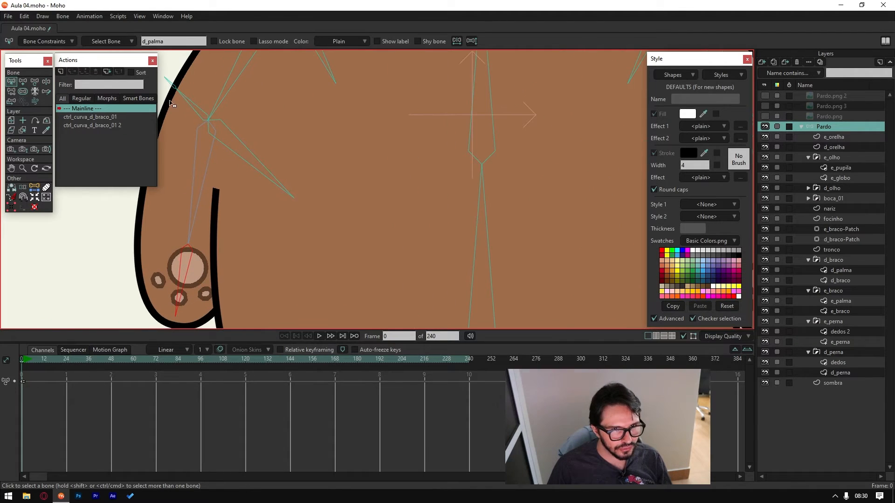
click(270, 175)
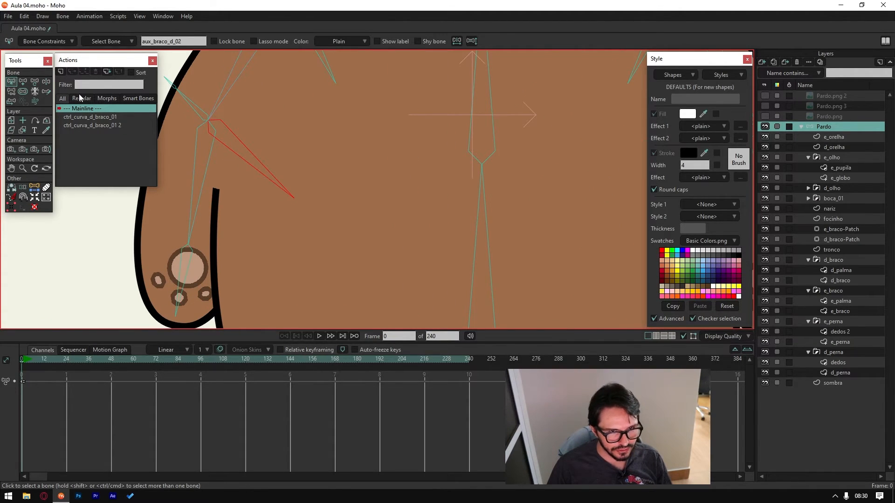
click(23, 81)
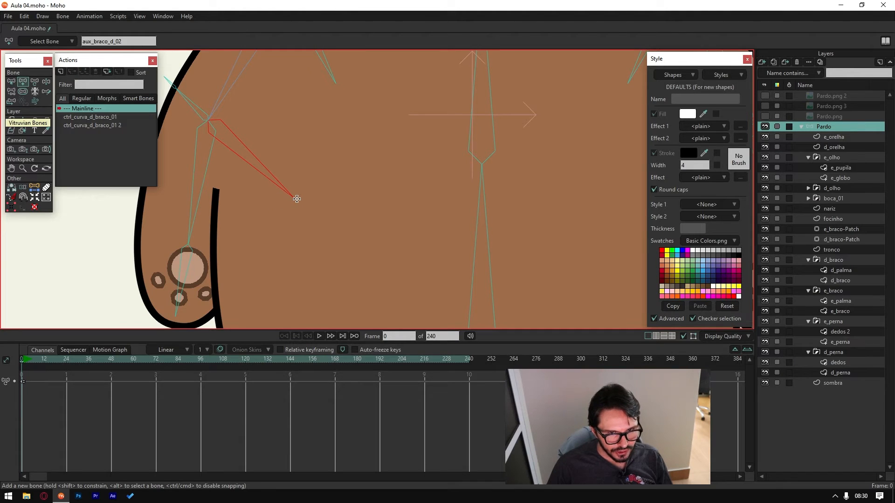
mouse_move(297, 199)
mouse_down()
mouse_move(313, 214)
mouse_move(324, 179)
mouse_move(305, 207)
mouse_up()
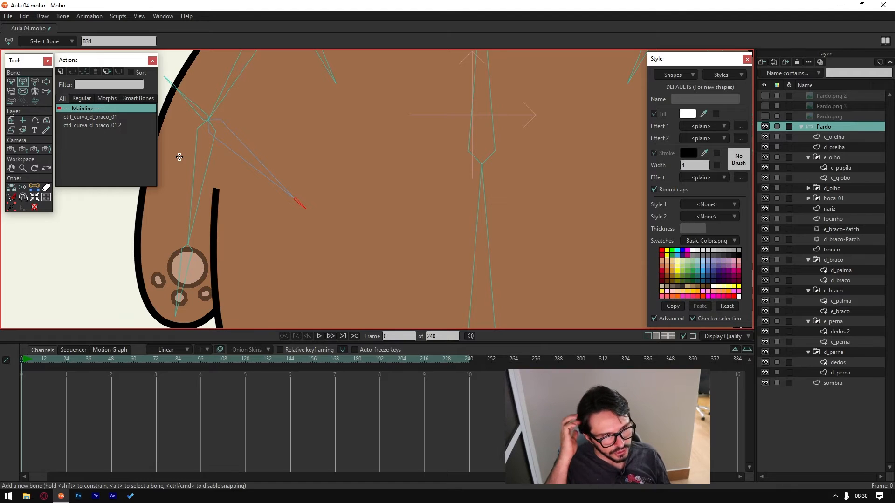
Step: Name the short new bone ctrl_curva_d_braco_02, based on the name of ctrl_curva_d_braco_01, and give it a bone strength of 0
click(15, 84)
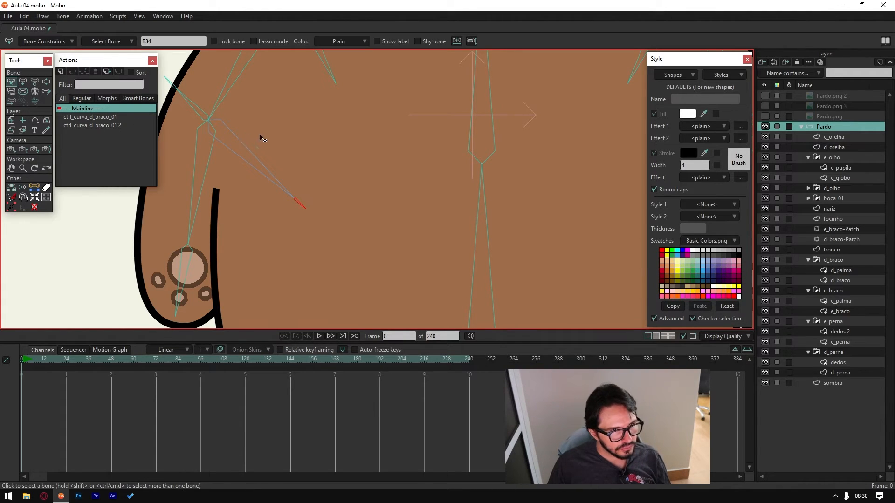
drag(259, 138, 284, 167)
click(192, 111)
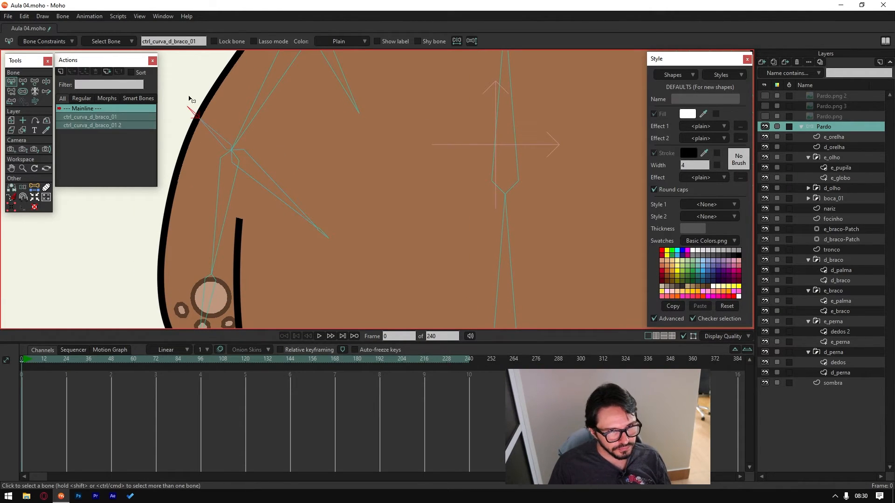
double_click(204, 40)
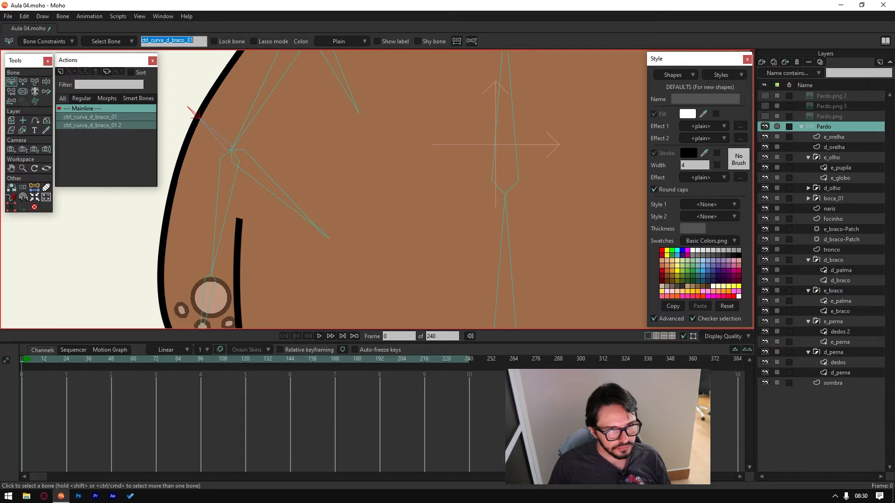
click(322, 236)
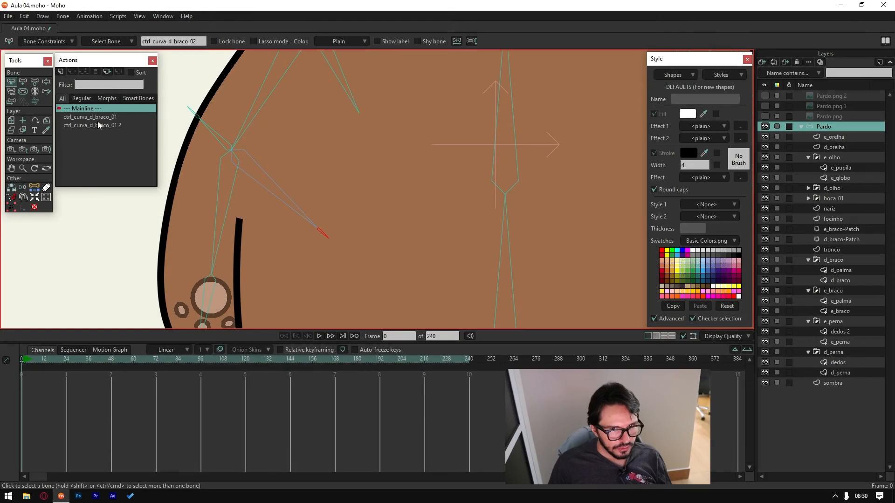
click(23, 92)
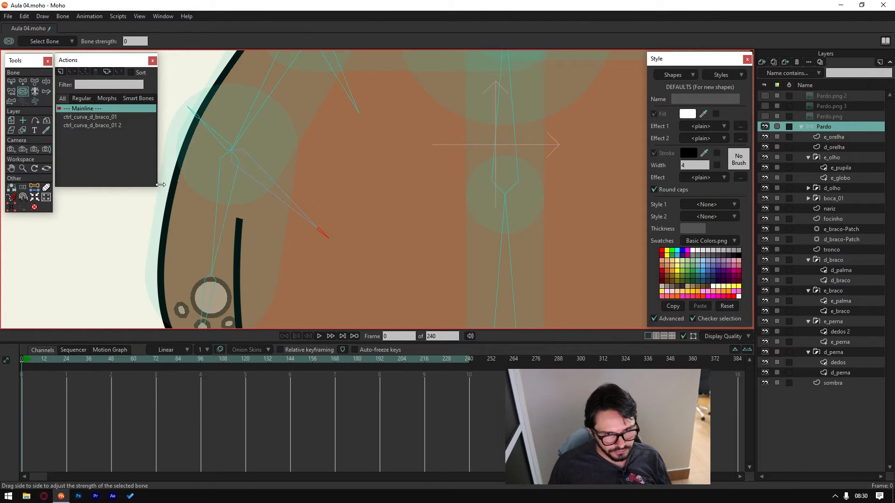
click(11, 81)
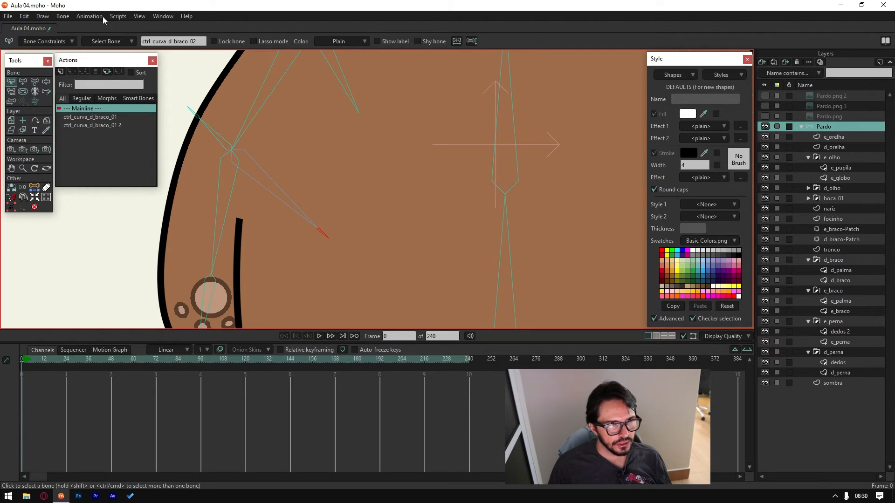
Step: Make a smart bone dial from ctrl_curva_d_braco_02 with angles from -45 to 45, 240 frames duration and separate positive and negative actions
click(63, 16)
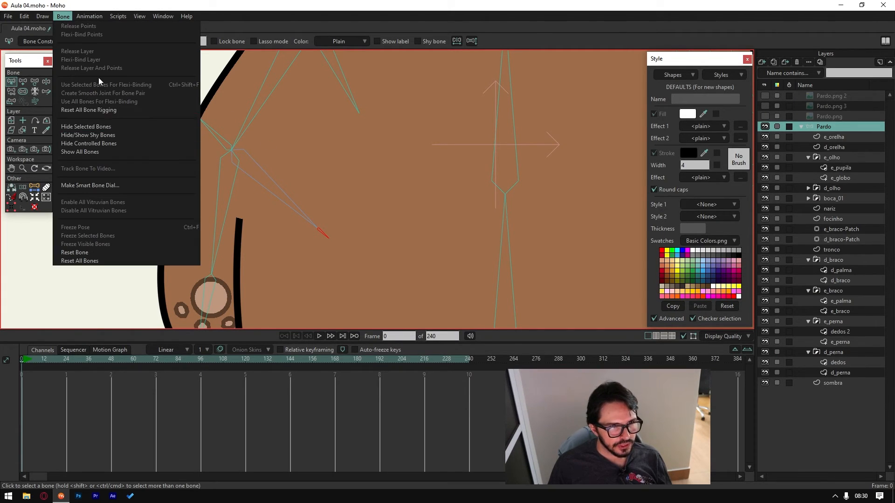
click(116, 185)
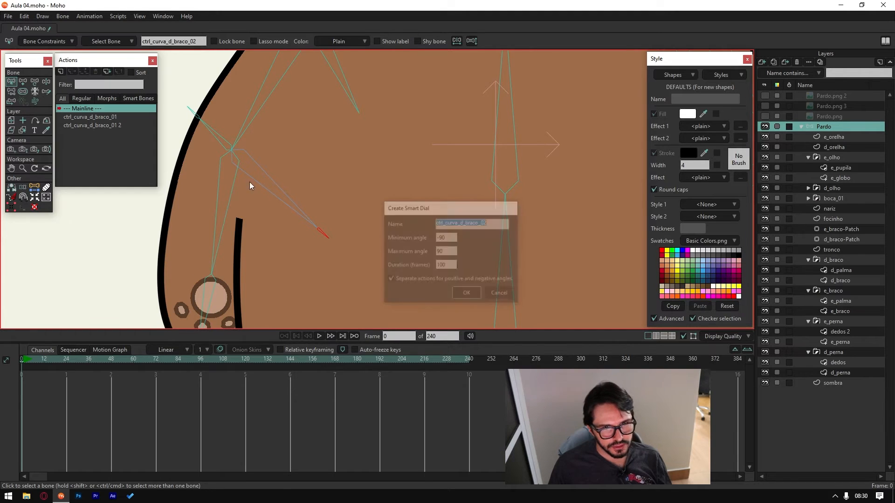
click(452, 238)
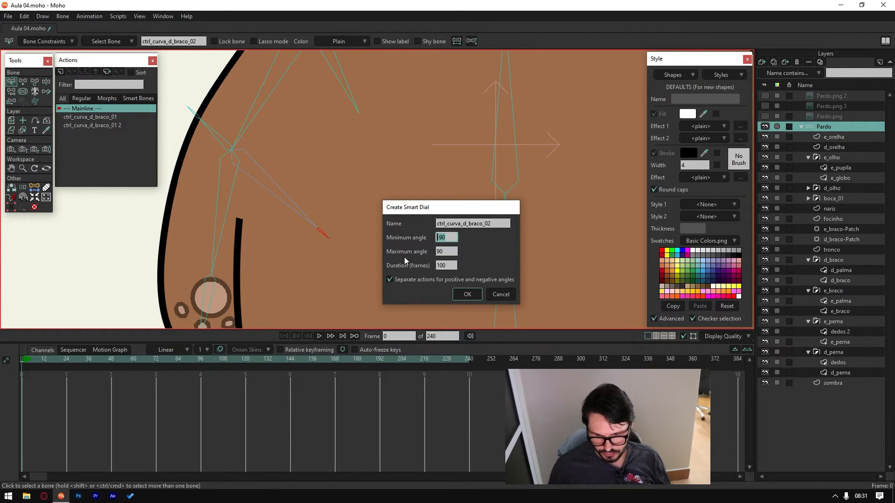
text(-45)
key(Tab)
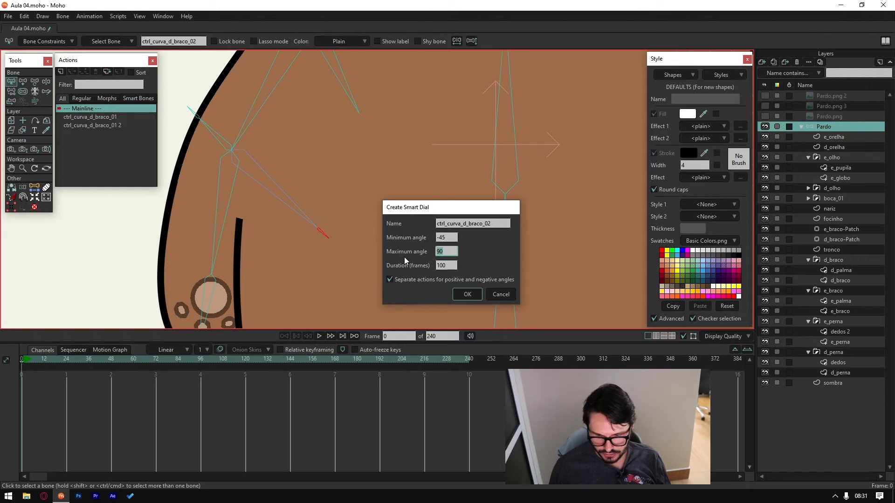
text(45)
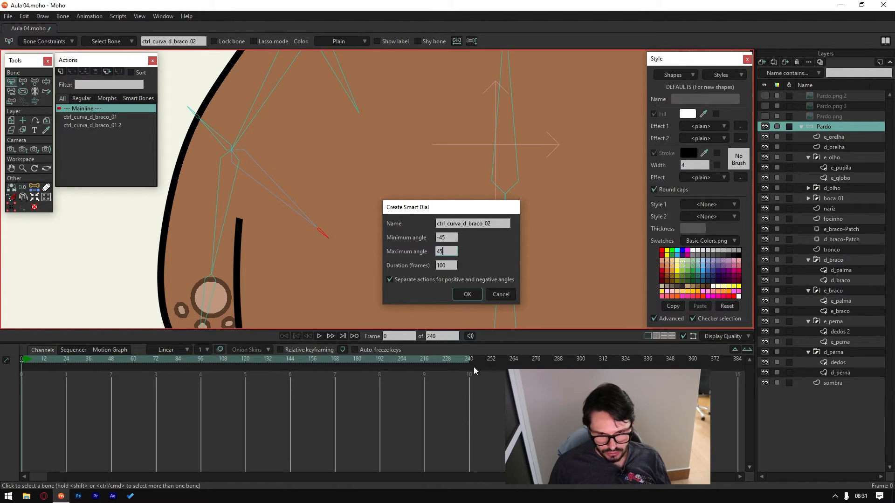
key(Tab)
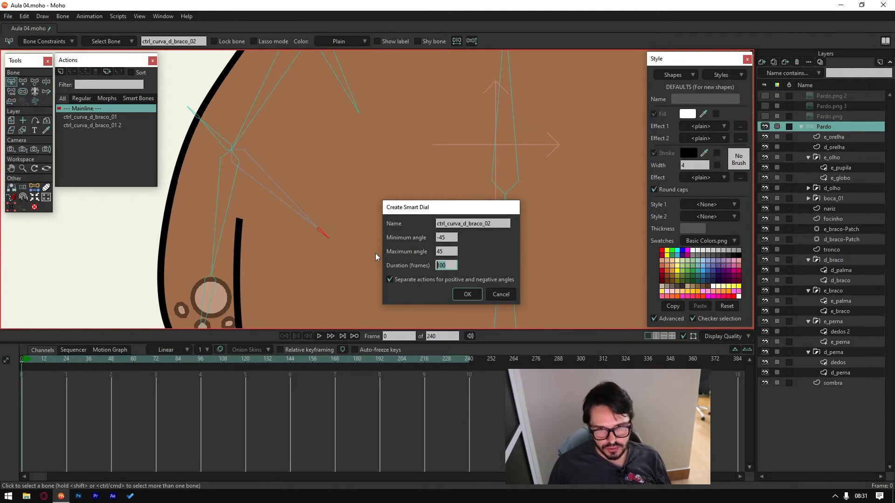
text(240)
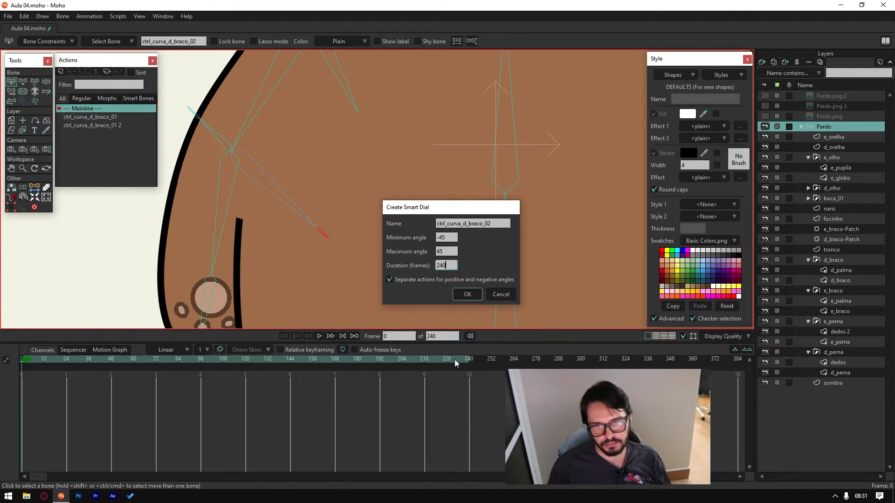
click(467, 295)
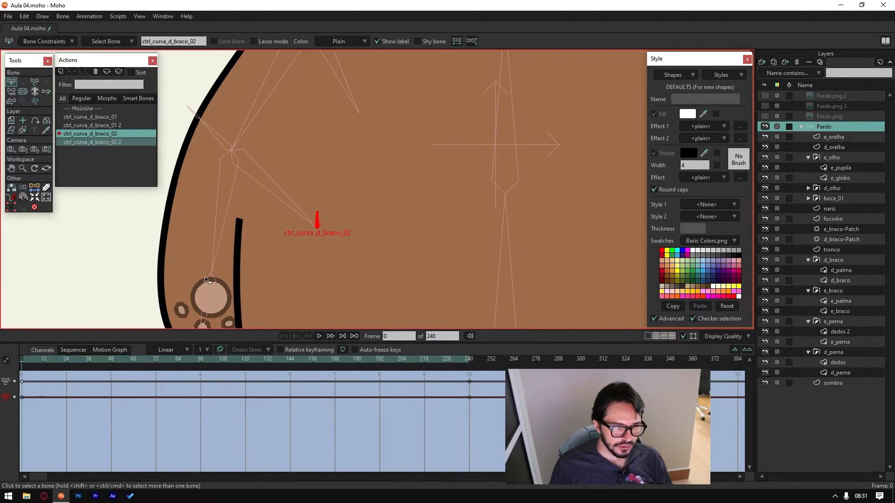
scroll(317, 217, up, 4)
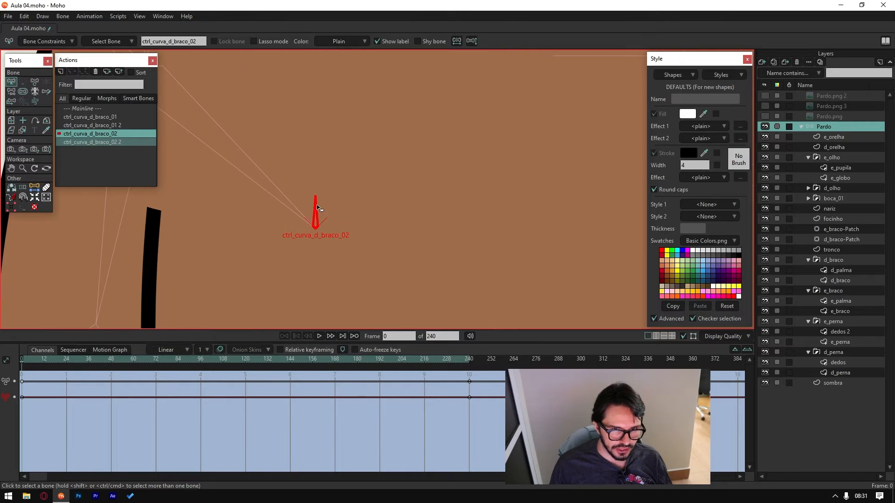
scroll(319, 248, down, 3)
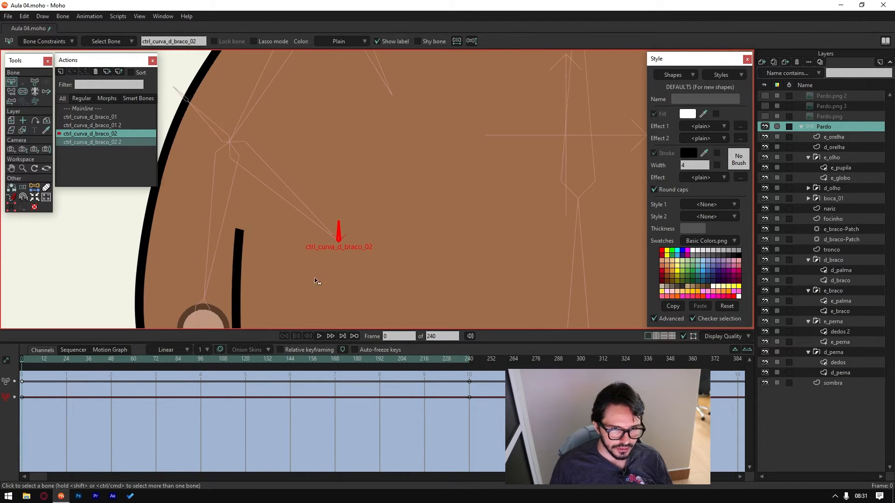
Step: Scrub the ctrl_curva_d_braco_02 action to about frame 101 to preview where the dial bone sits relative to the arm
drag(24, 366, 211, 382)
scroll(314, 256, down, 5)
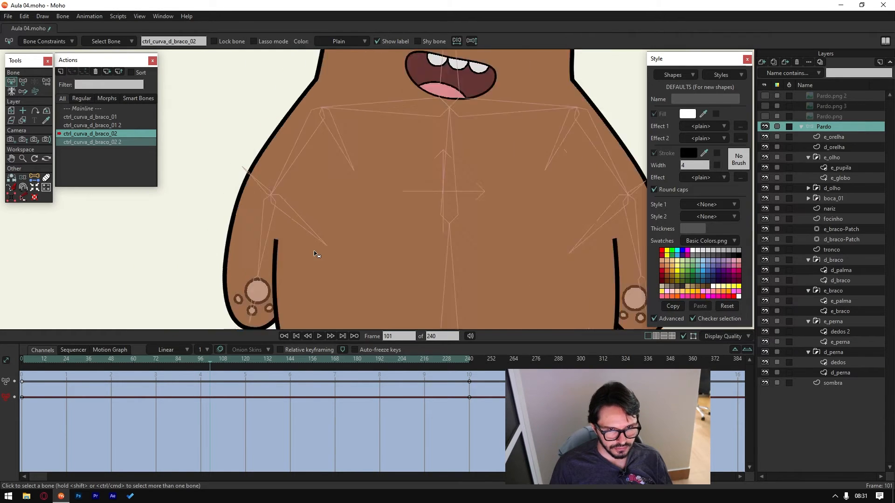
scroll(314, 253, up, 2)
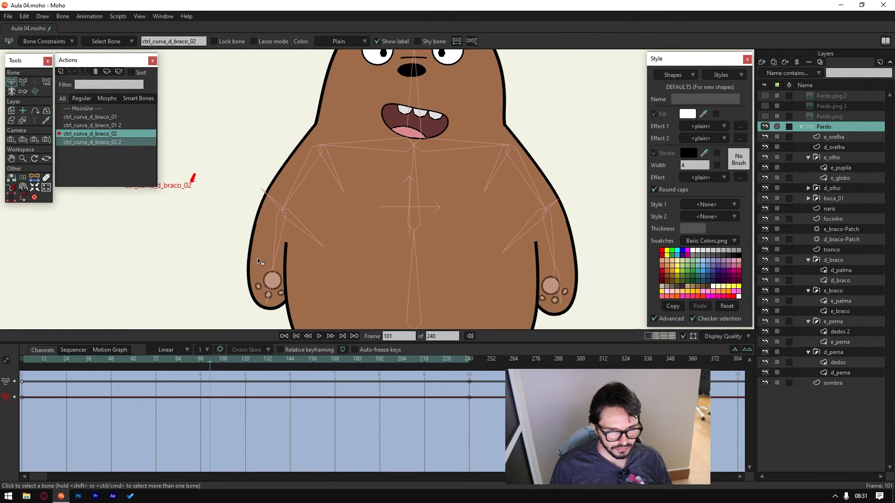
click(172, 283)
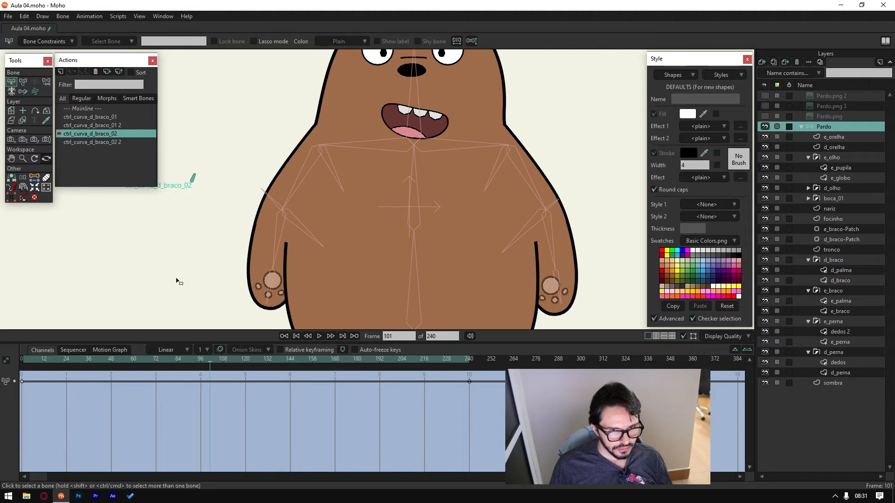
Step: In the Mainline at frame 0, move ctrl_curva_d_braco_02 to the tip of aux_braco_d_02 and rotate it to an angle of 360
double_click(80, 108)
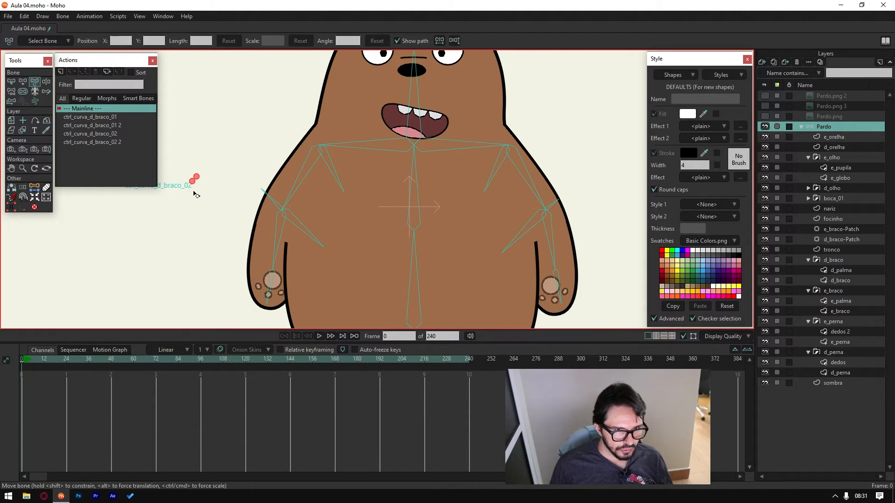
drag(194, 180, 329, 249)
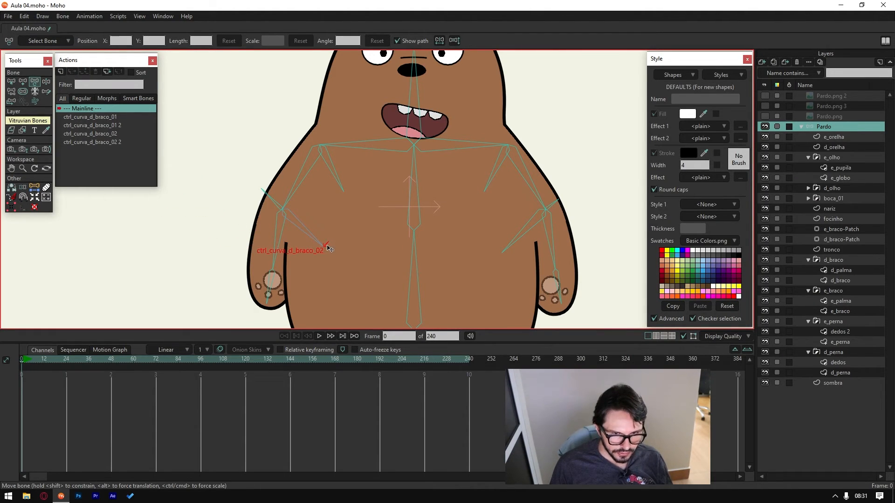
scroll(329, 249, up, 3)
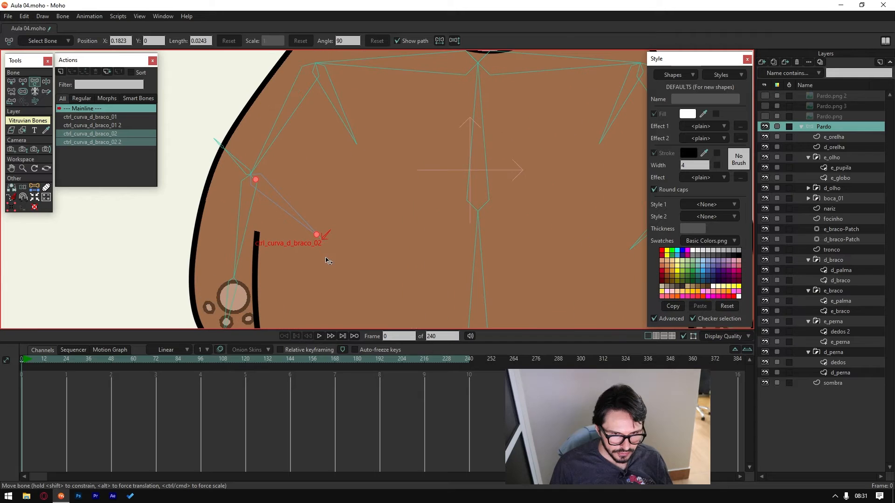
click(12, 101)
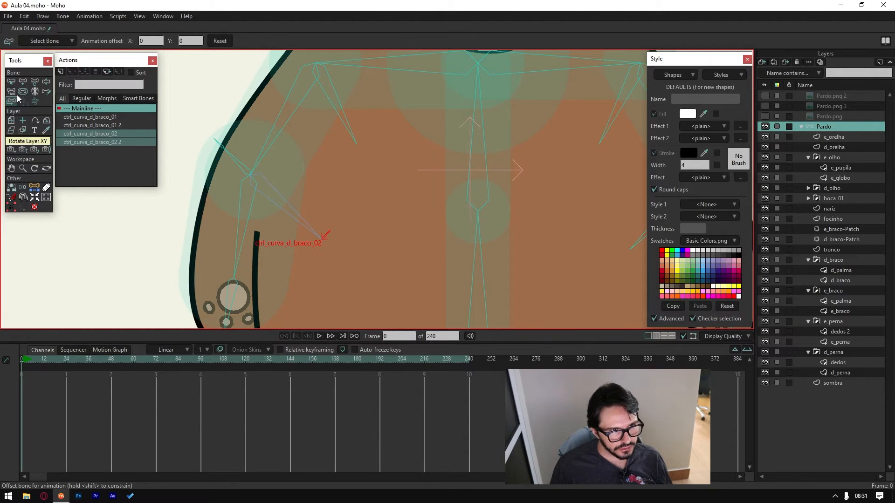
click(11, 91)
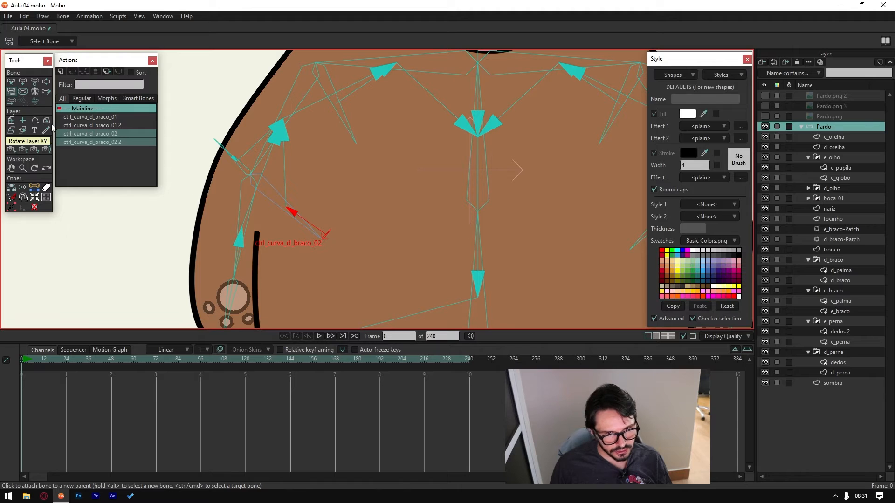
click(35, 81)
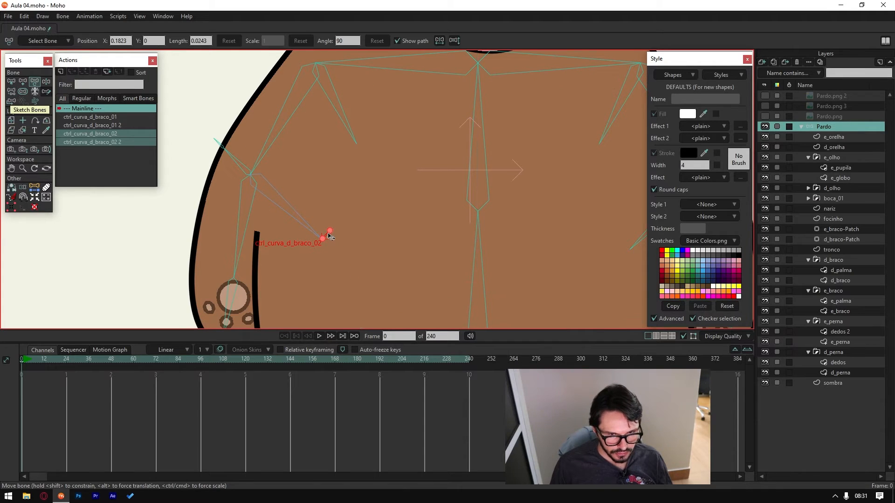
drag(330, 237, 334, 270)
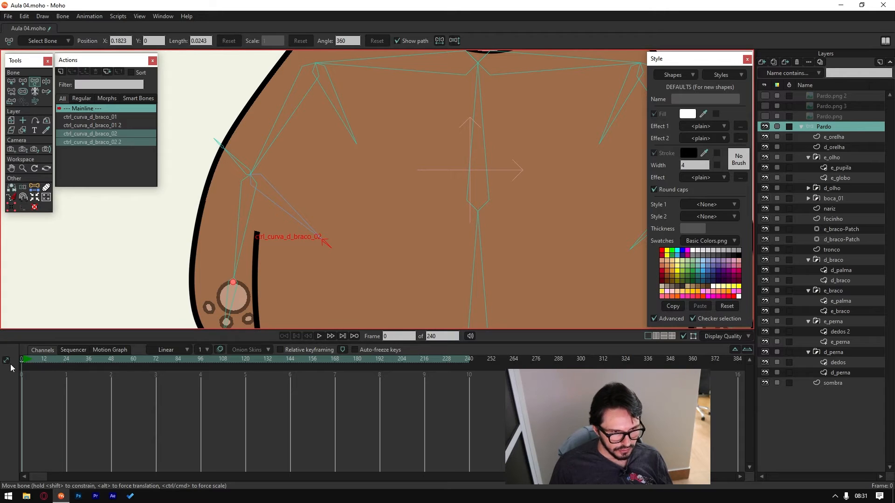
Step: Open the ctrl_curva_d_braco_02 action and scrub it up to frame 240 and back to check the dial bone's rotation
double_click(97, 132)
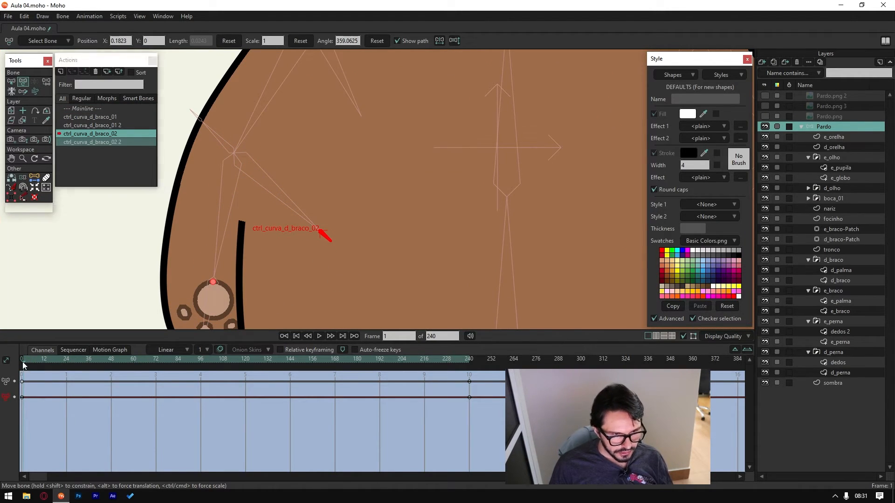
drag(23, 362, 317, 376)
drag(443, 377, 468, 408)
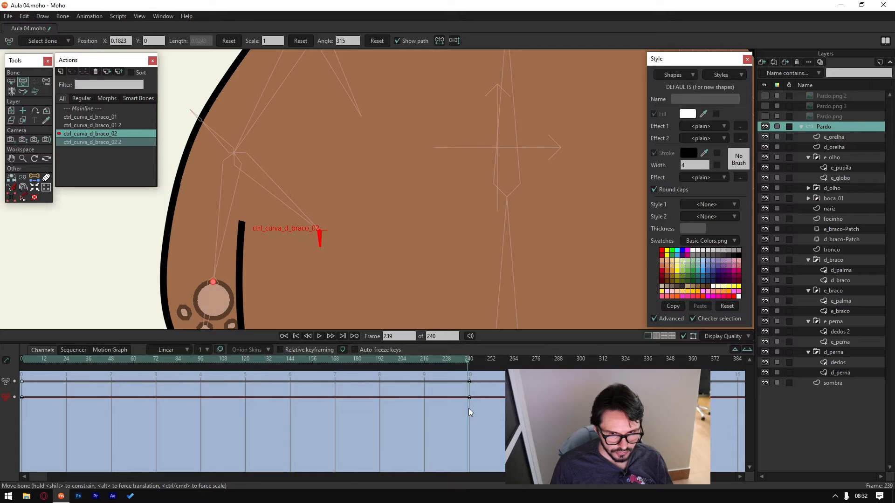
scroll(259, 214, up, 2)
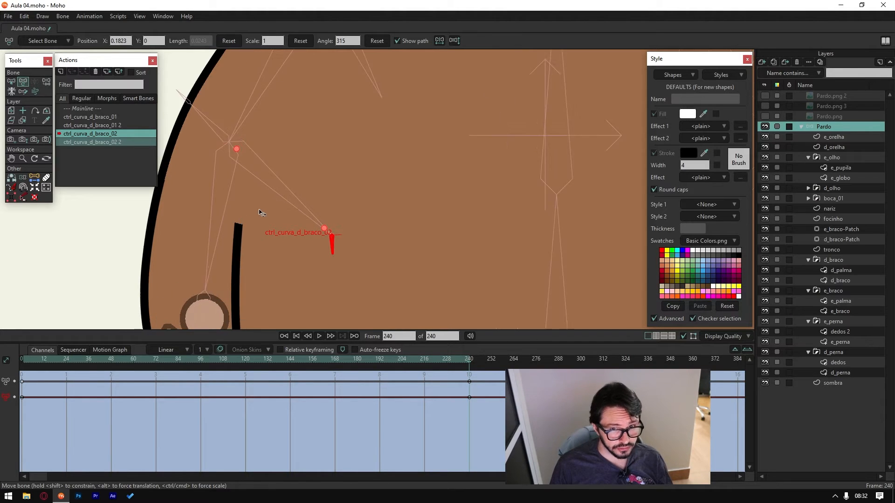
key(ctrl+Left)
key(ctrl+Left)
drag(418, 357, 137, 362)
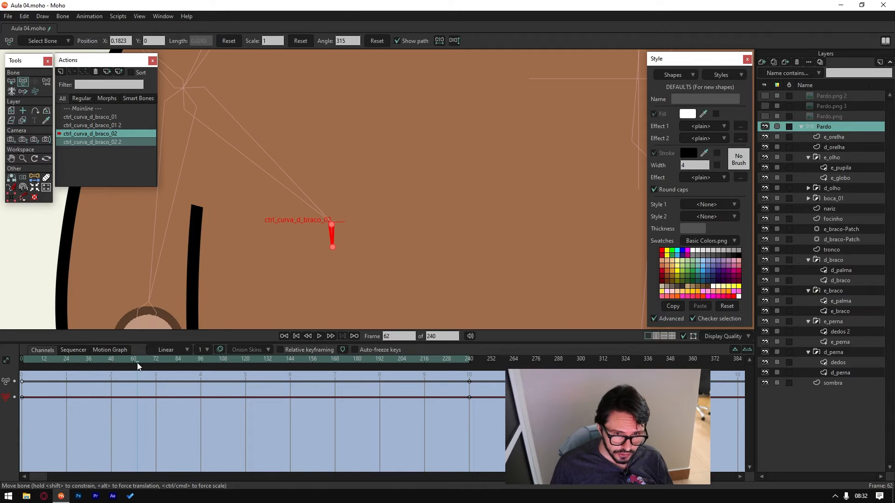
Step: At frame 240 of the ctrl_curva_d_braco_02 action, rotate the dial bone upward to an angle of 405
click(457, 392)
click(469, 392)
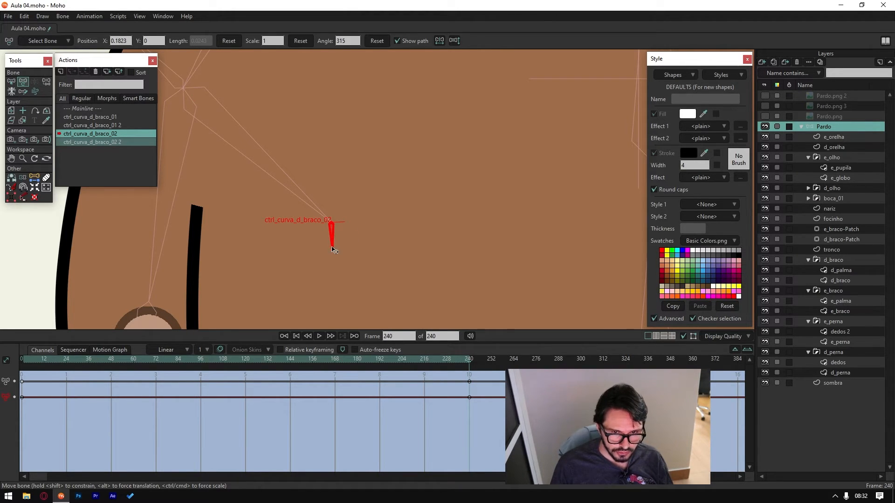
drag(334, 244, 363, 244)
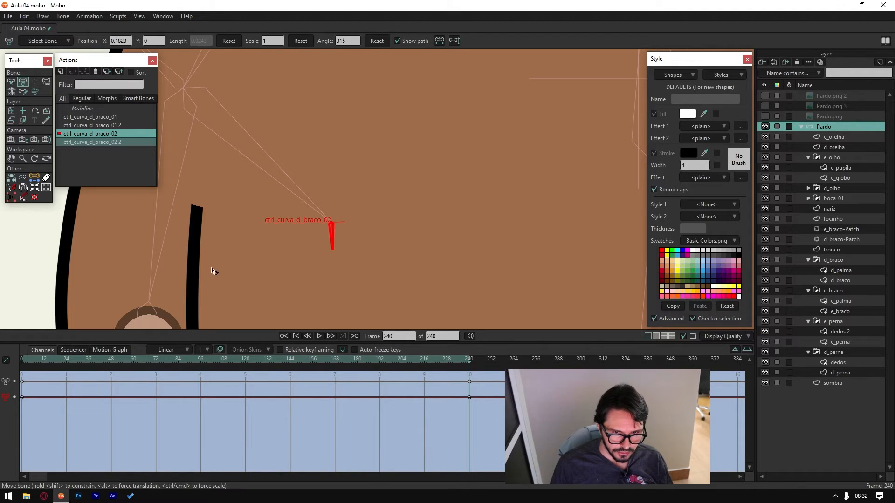
drag(468, 360, 469, 383)
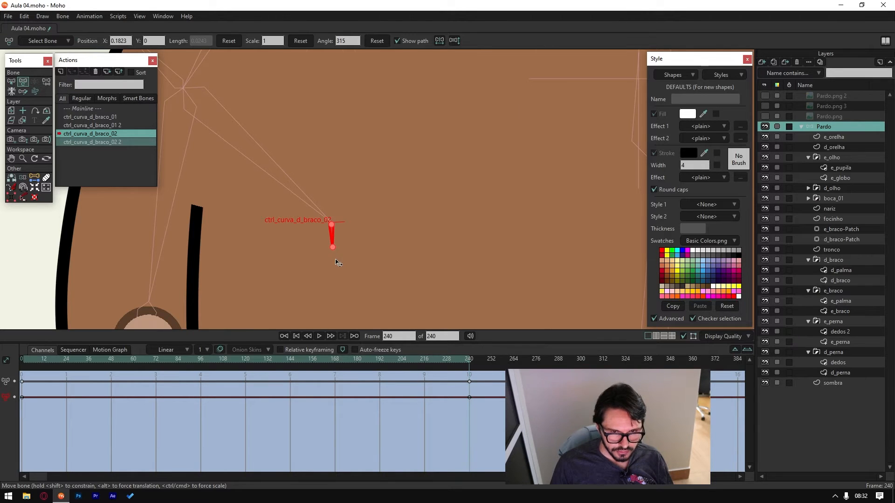
scroll(334, 256, down, 4)
scroll(332, 247, up, 4)
drag(331, 235, 368, 170)
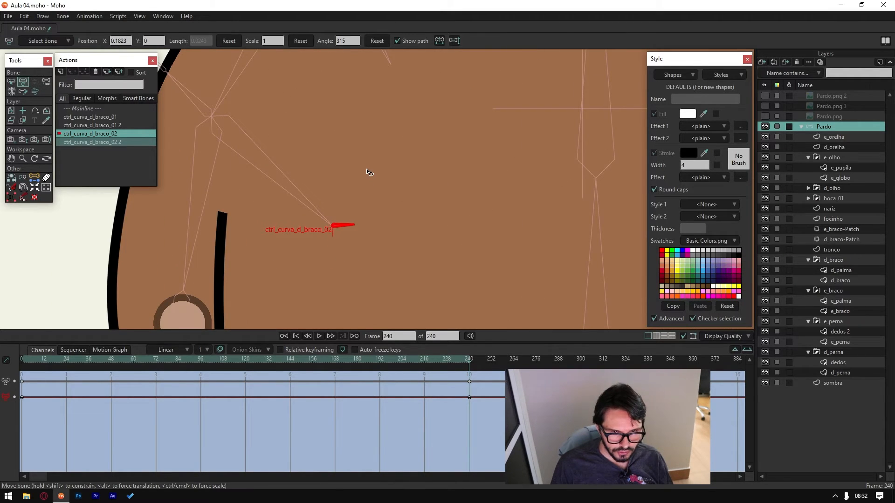
drag(468, 362, 469, 395)
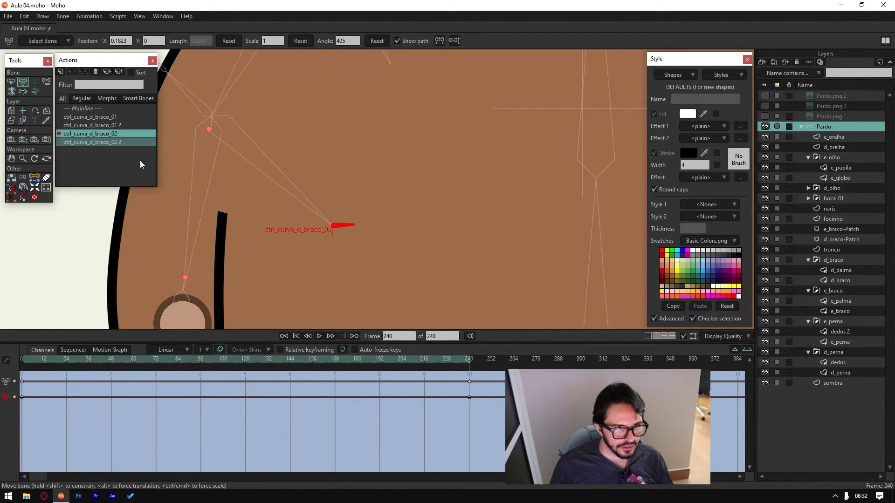
Step: Open the ctrl_curva_d_braco_02 2 action and scrub between frames 1 and 240 to check the dial bone's opposite rotation
double_click(111, 141)
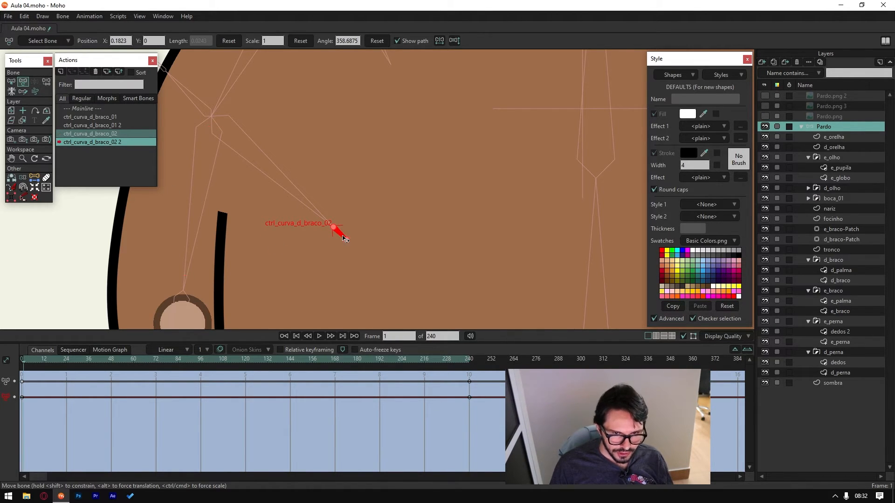
drag(344, 239, 333, 246)
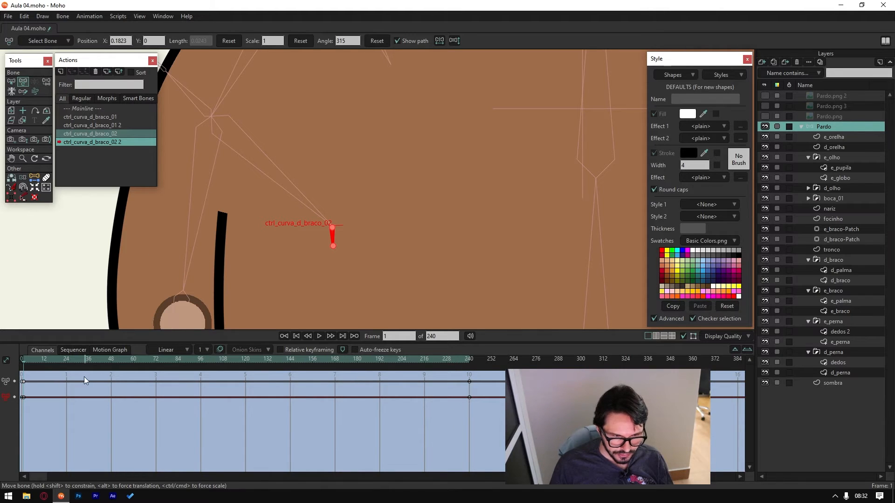
key(ctrl+z)
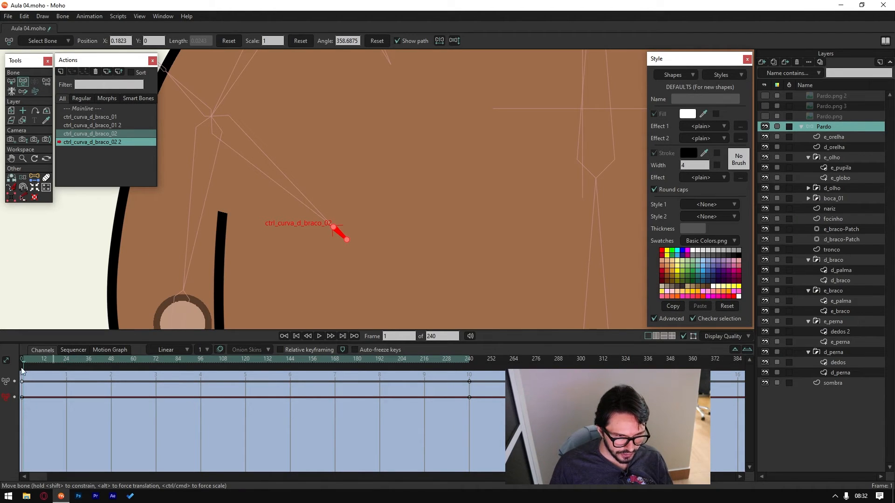
click(402, 398)
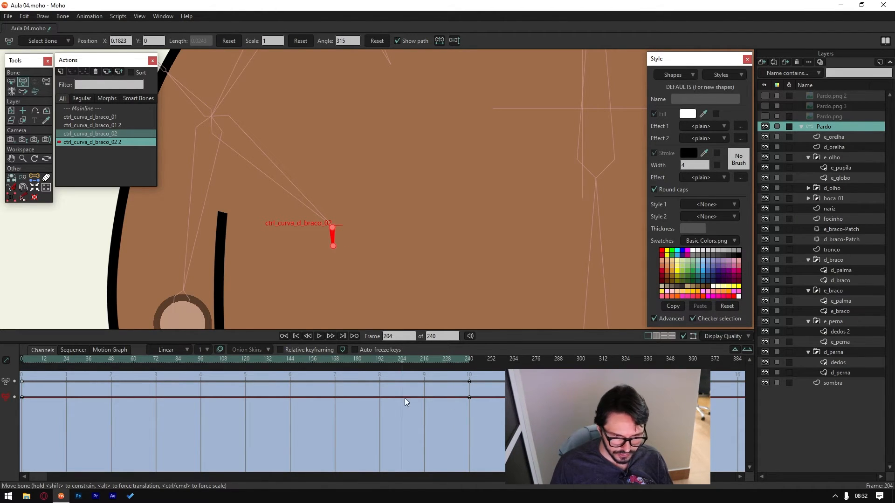
click(470, 407)
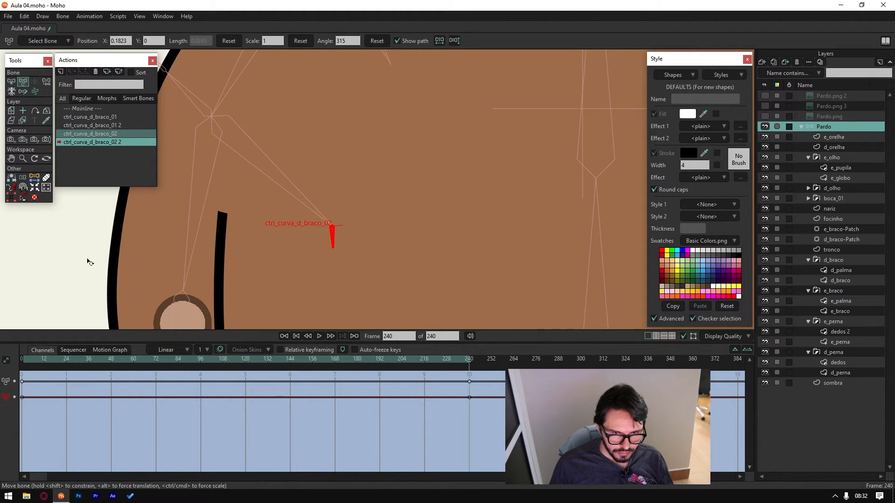
drag(468, 365, 36, 388)
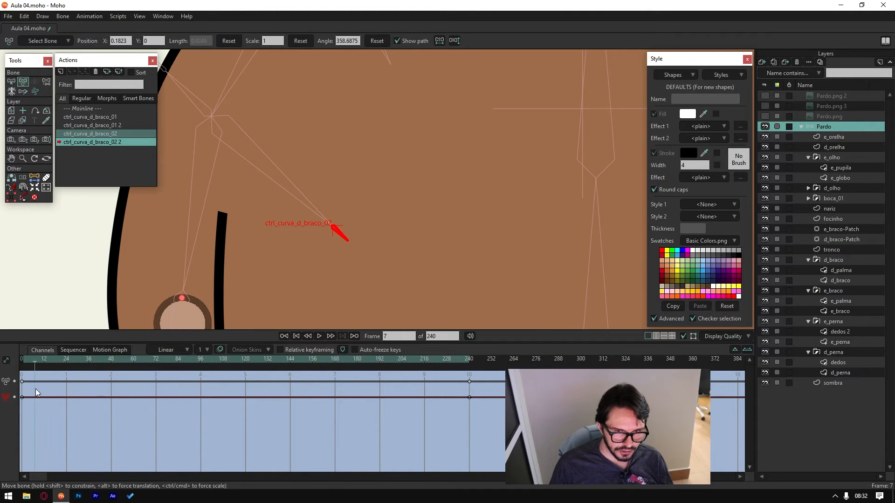
Step: In the ctrl_curva_d_braco_02 action, hide the tronco layer and select the d_braco arm layer
click(83, 134)
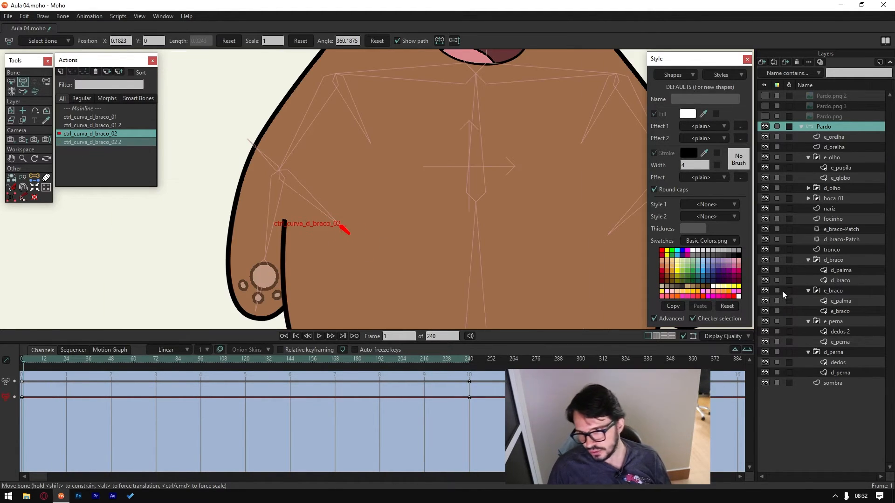
click(764, 250)
scroll(371, 222, up, 3)
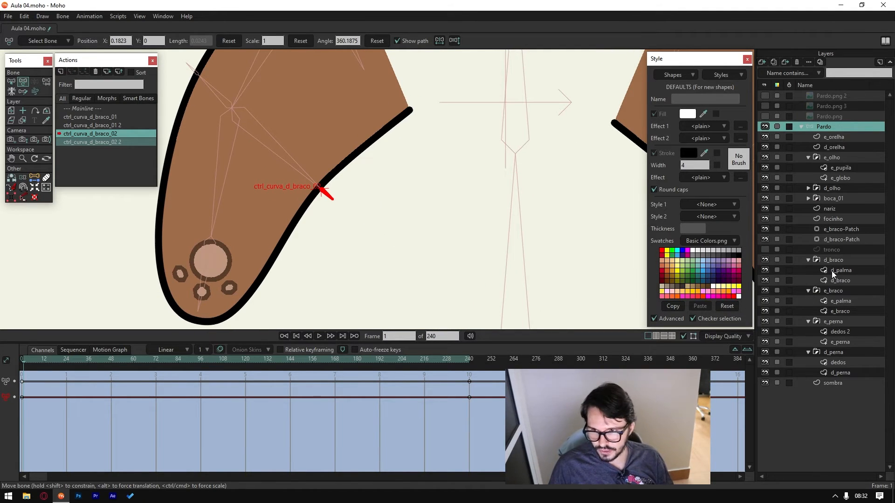
click(11, 82)
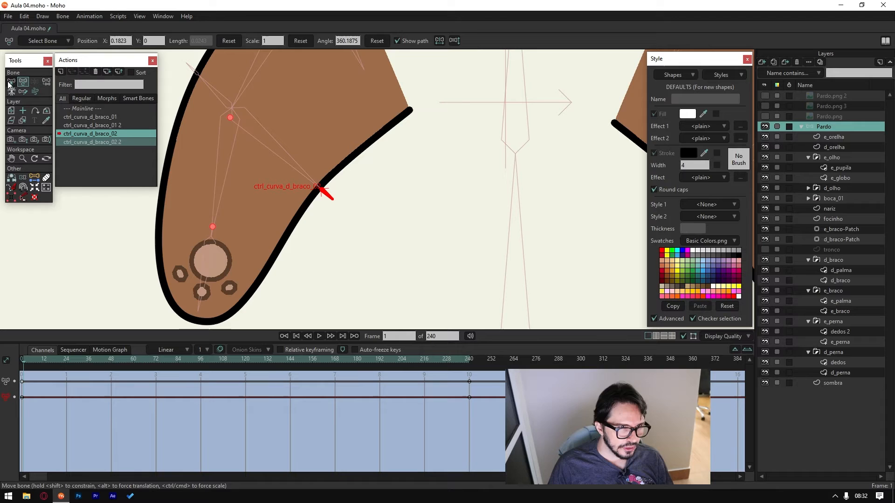
ctrl+alt+click(264, 241)
scroll(329, 222, up, 1)
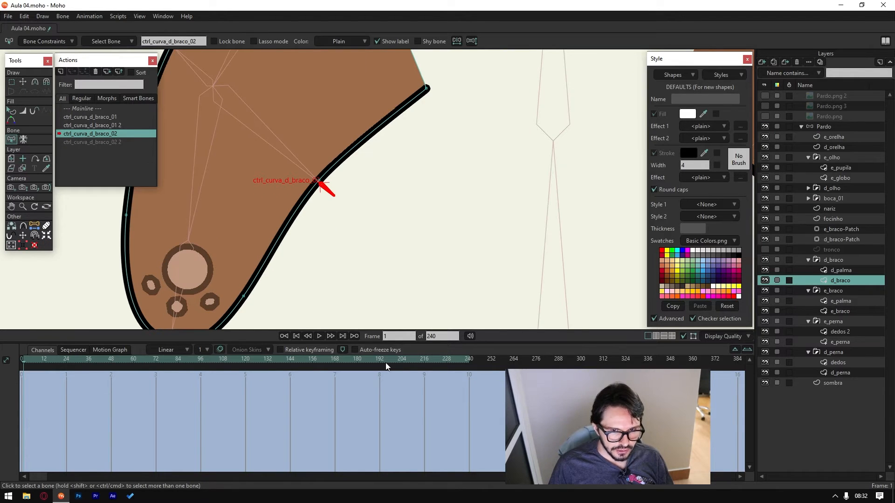
Step: Select the d_braco points around the inner elbow and set their curvature to 0.01 at frame 240 of the action
click(21, 85)
click(318, 183)
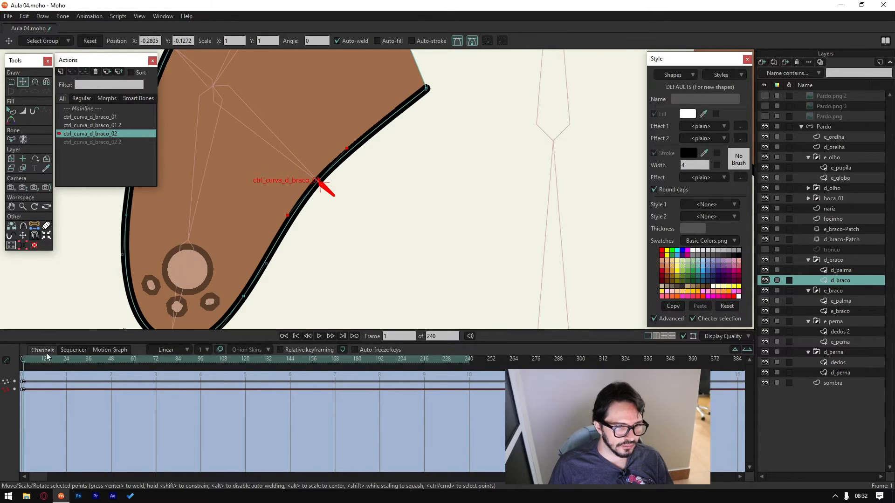
drag(26, 362, 469, 381)
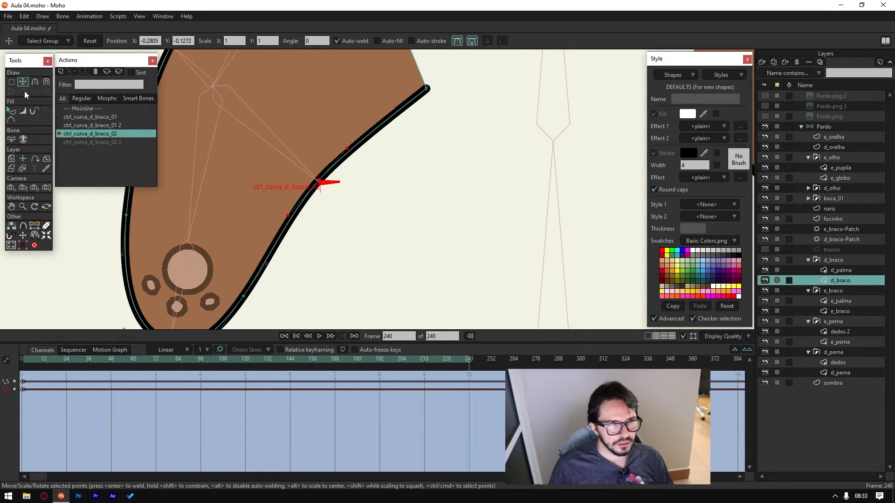
click(34, 82)
click(131, 41)
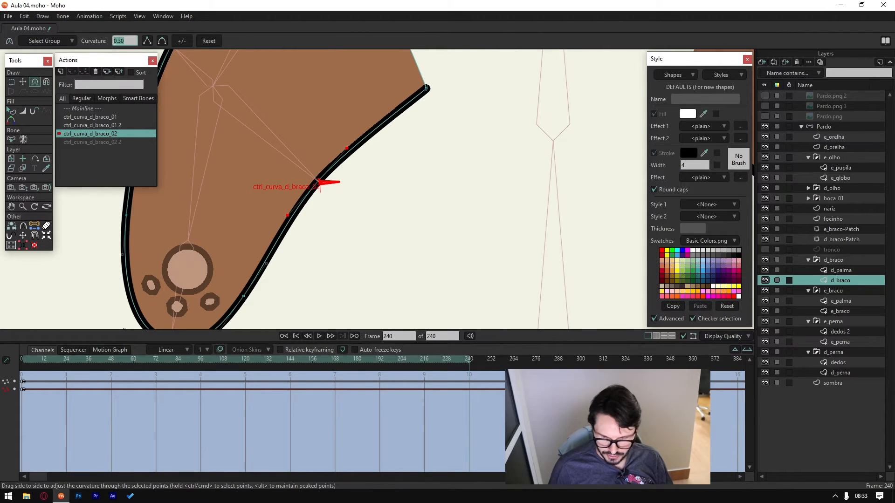
text(0.)
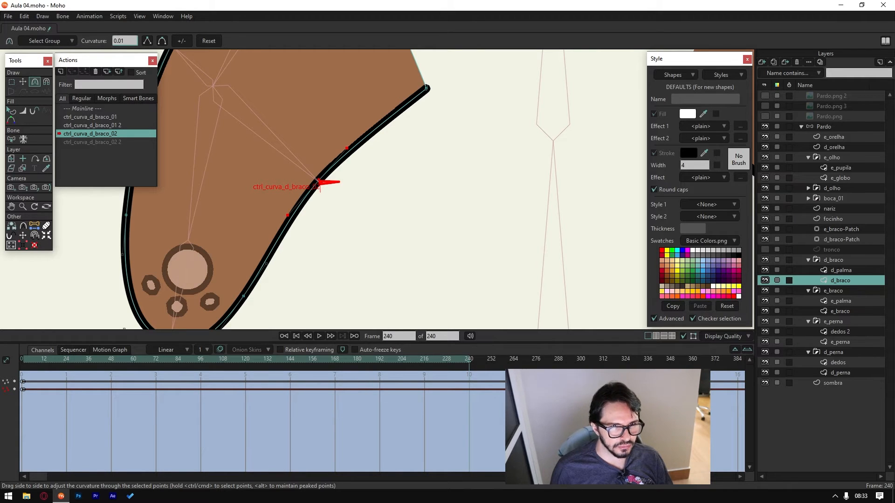
key(Return)
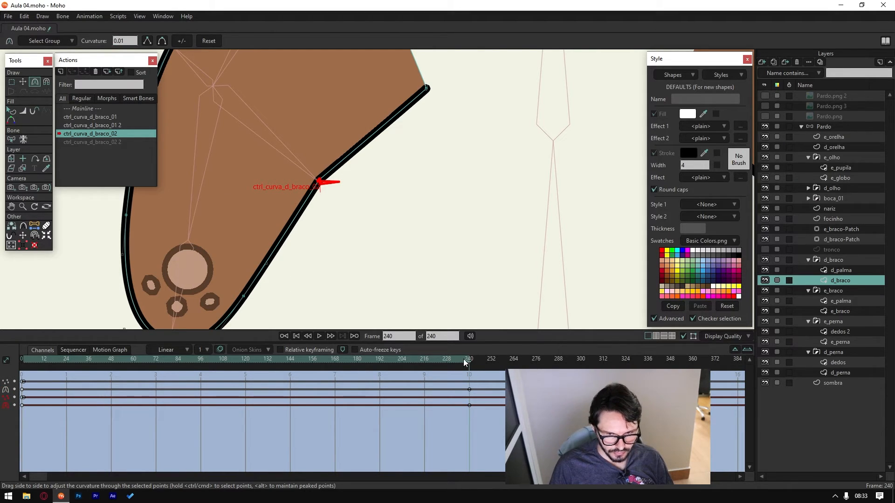
drag(465, 363, 27, 387)
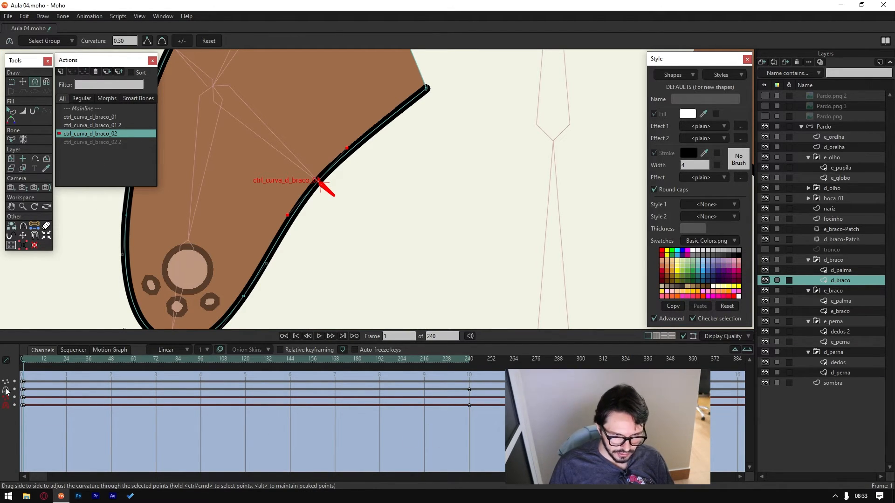
Step: Delete the selected points' motion key at frame 1 of the ctrl_curva_d_braco_02 action and check the curve at frame 240
click(21, 397)
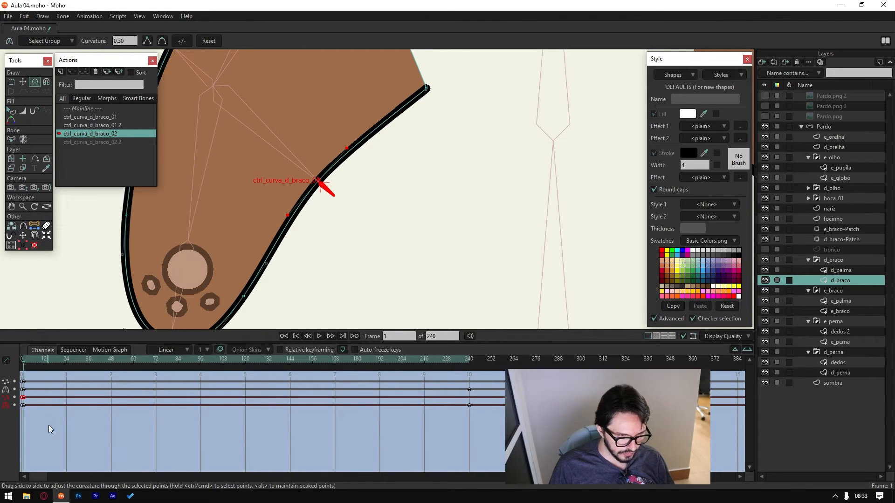
drag(24, 362, 431, 359)
click(470, 383)
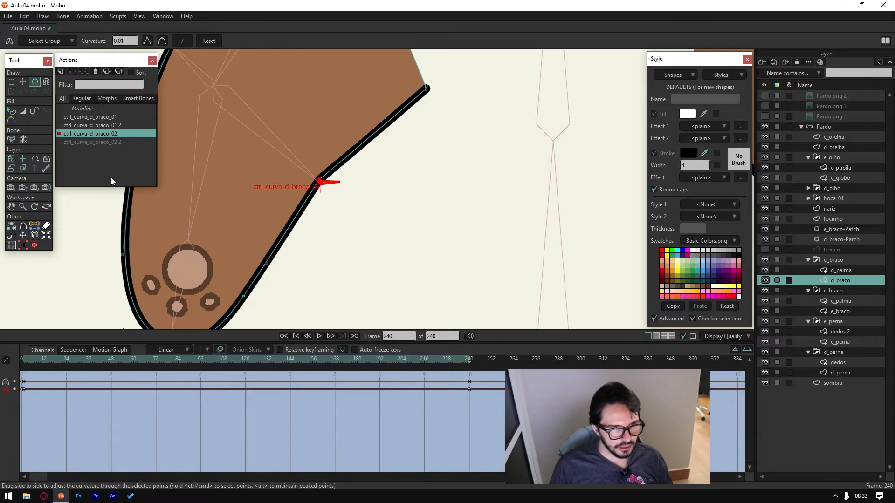
Step: In the ctrl_curva_d_braco_02 2 action, key the default inner-elbow curvature at frame 1 and set it to 0.45 at frame 240
double_click(95, 140)
click(74, 133)
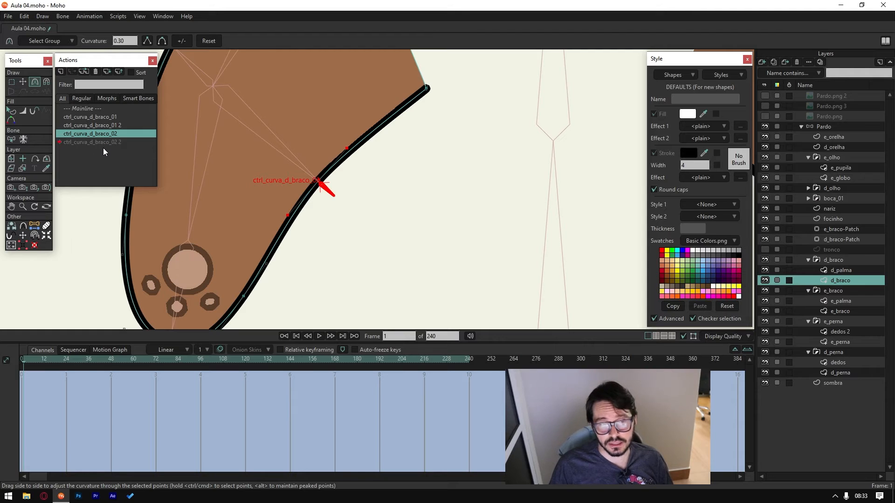
click(105, 143)
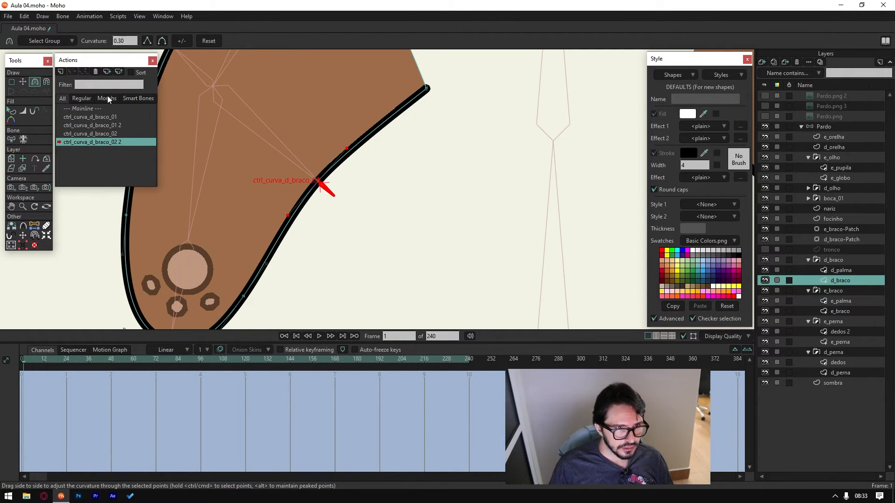
click(208, 41)
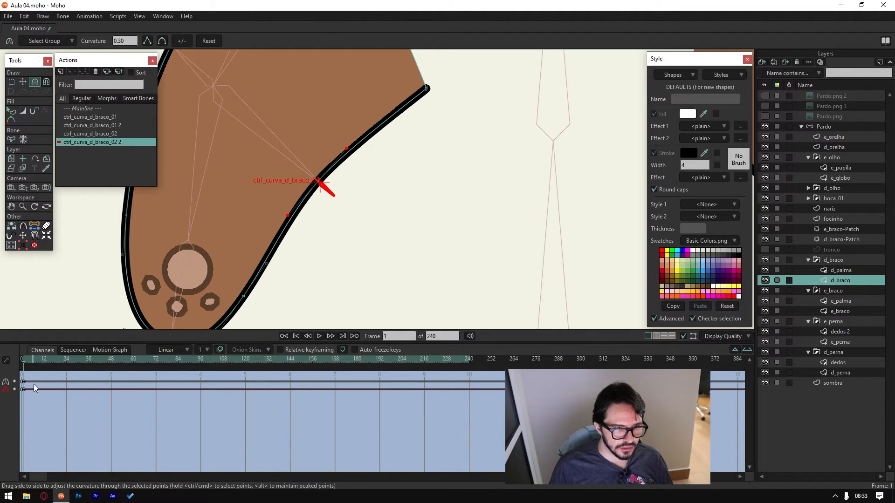
drag(68, 371, 403, 381)
drag(470, 388, 470, 390)
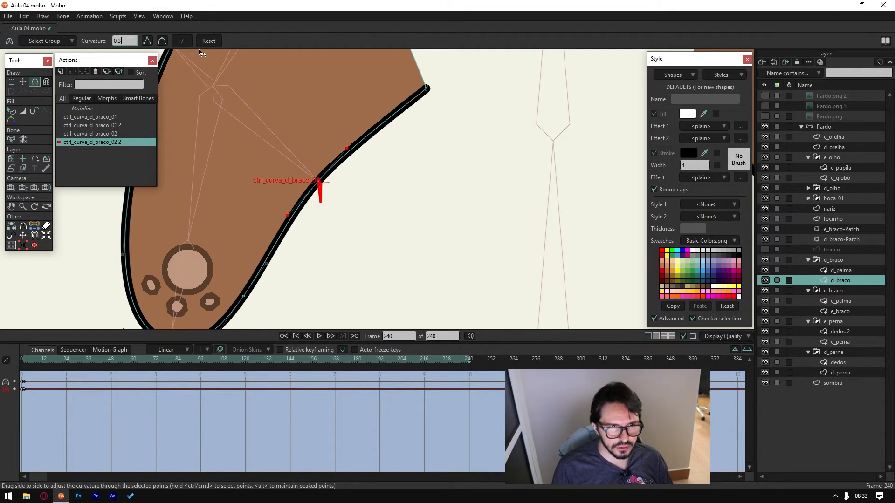
key(Return)
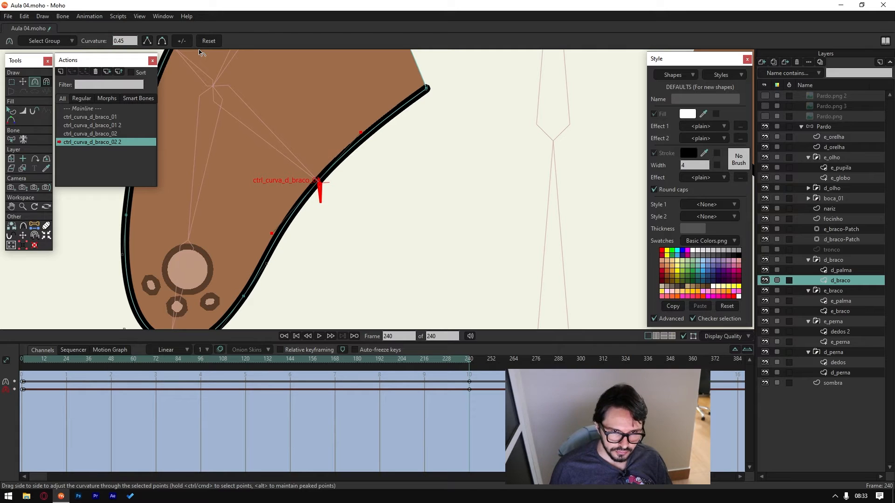
Step: Scrub back through the action to check the curvature, return to the Mainline at frame 0, and show the tronco layer
drag(470, 364, 421, 391)
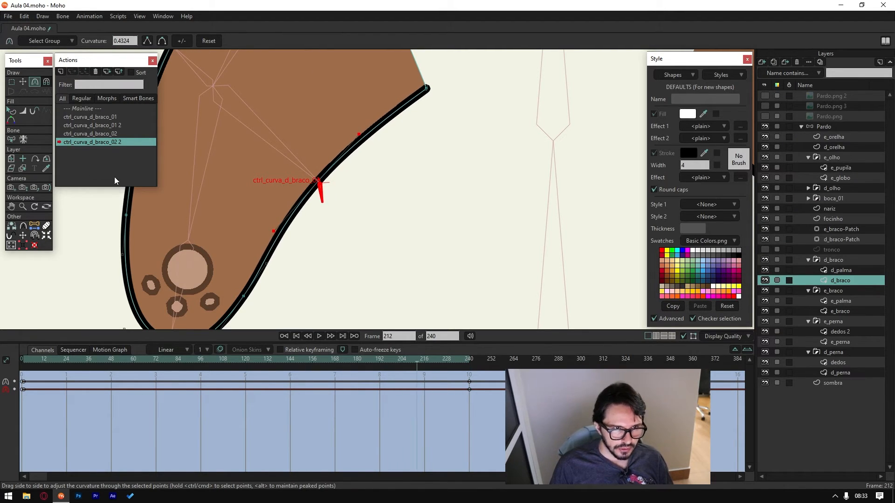
click(90, 109)
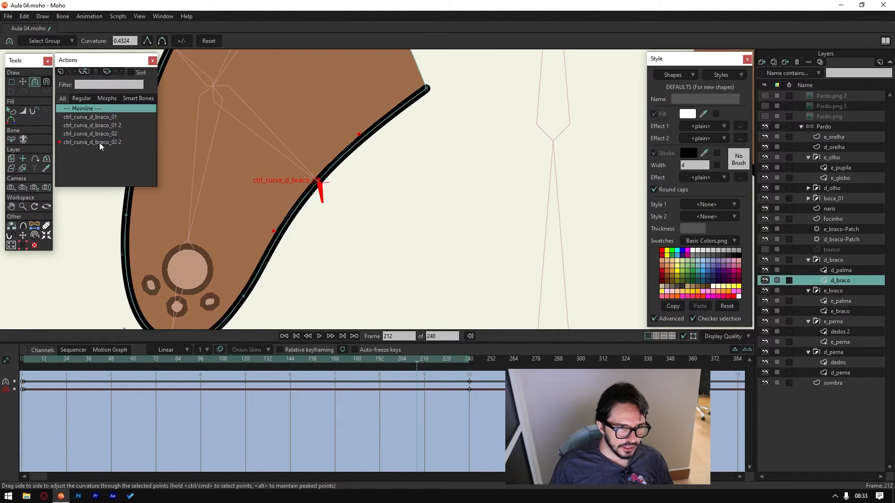
double_click(87, 108)
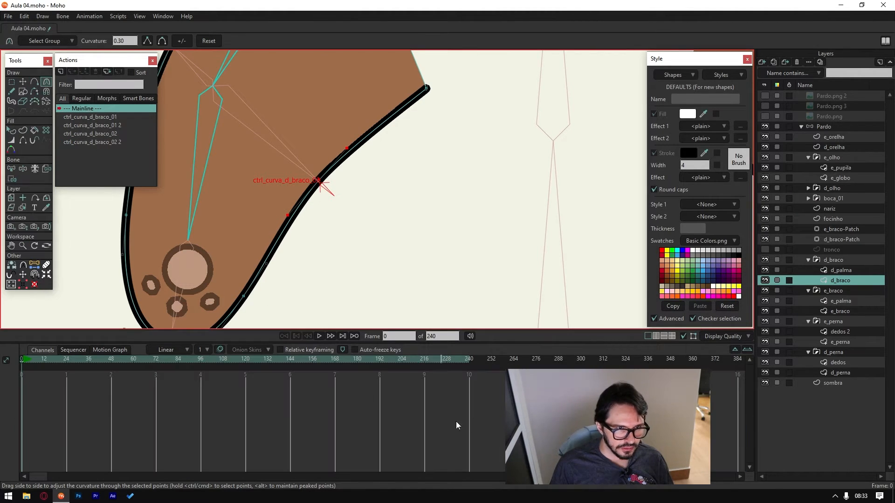
drag(465, 361, 23, 367)
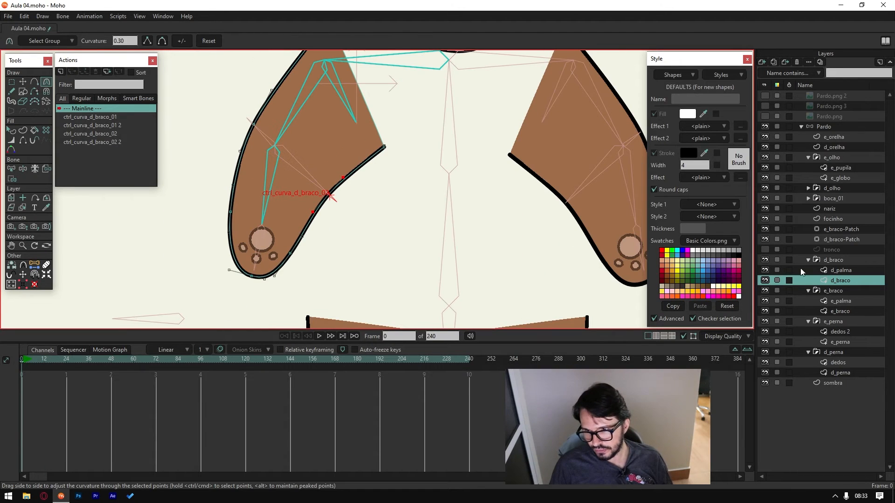
click(766, 250)
scroll(323, 187, down, 3)
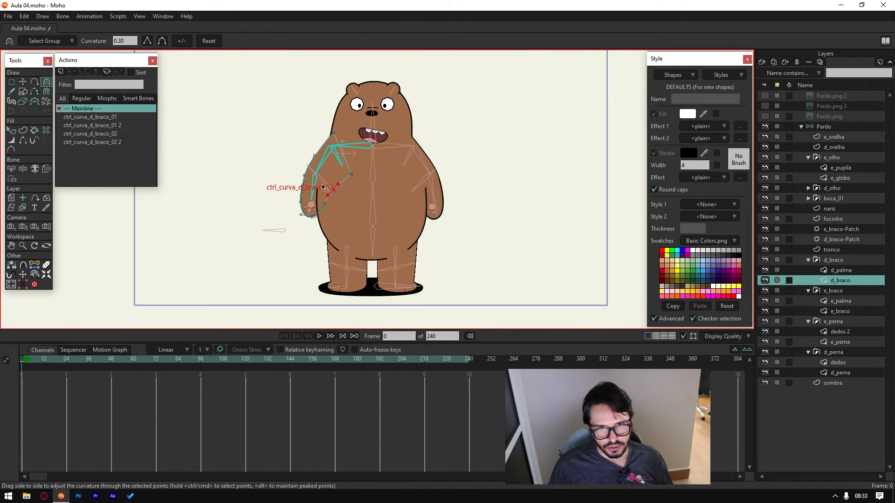
Step: Turn off Labels in the display quality details to hide the dial name over the arm
scroll(323, 187, up, 4)
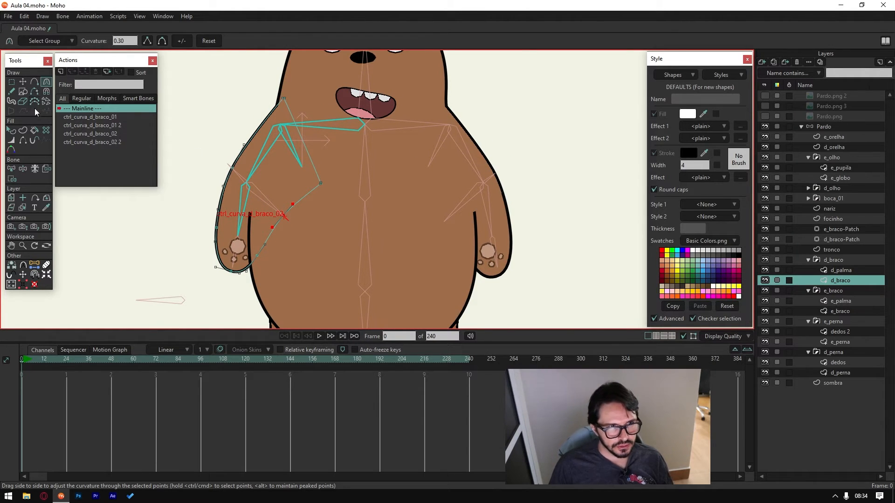
click(729, 336)
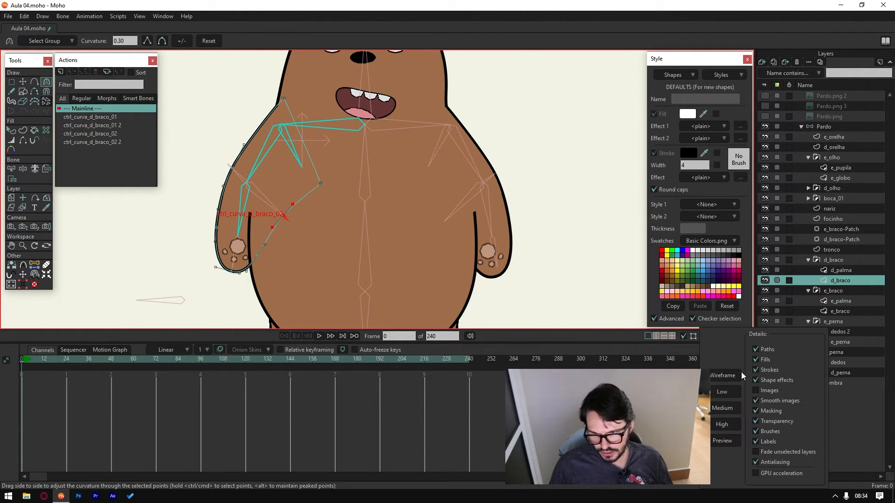
click(756, 441)
scroll(270, 215, up, 3)
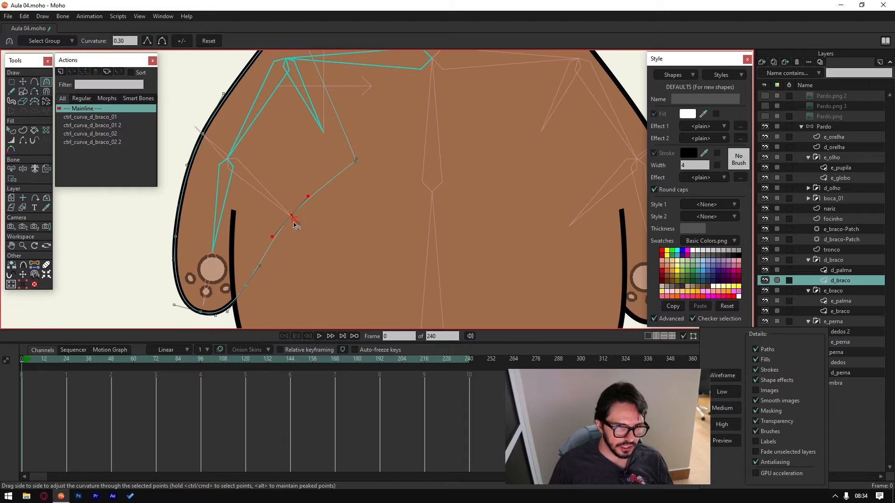
click(64, 16)
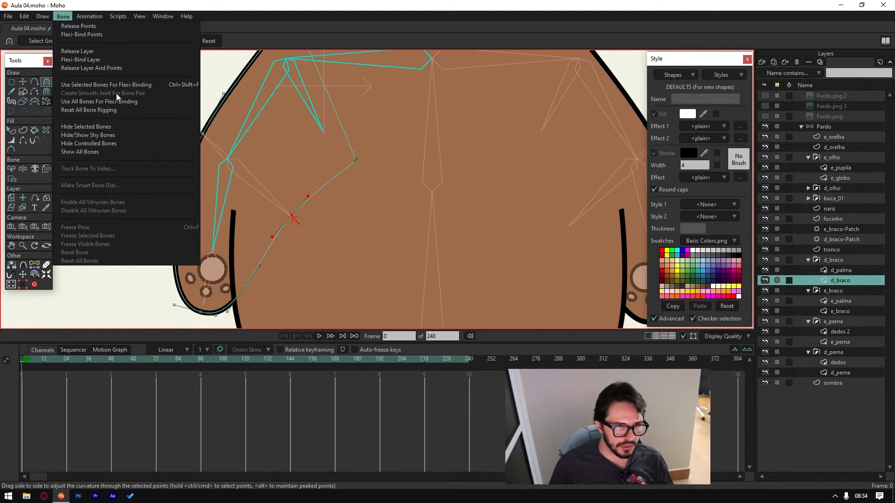
click(236, 73)
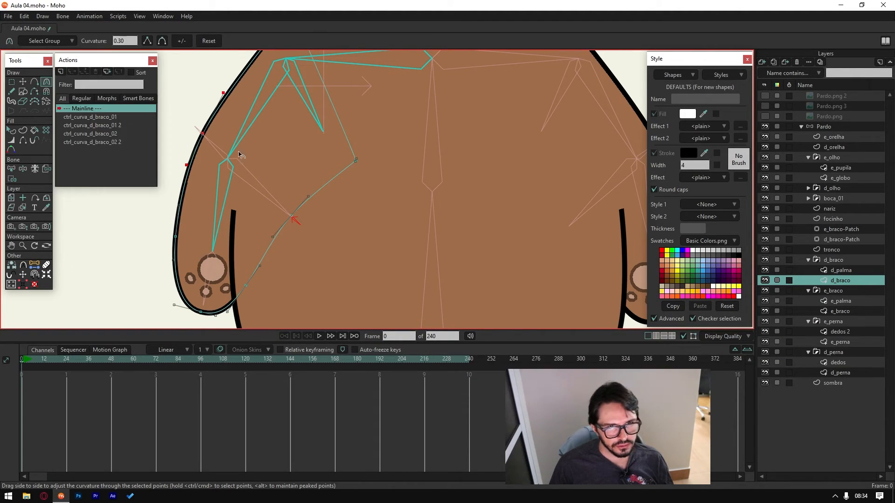
click(22, 82)
scroll(289, 215, up, 2)
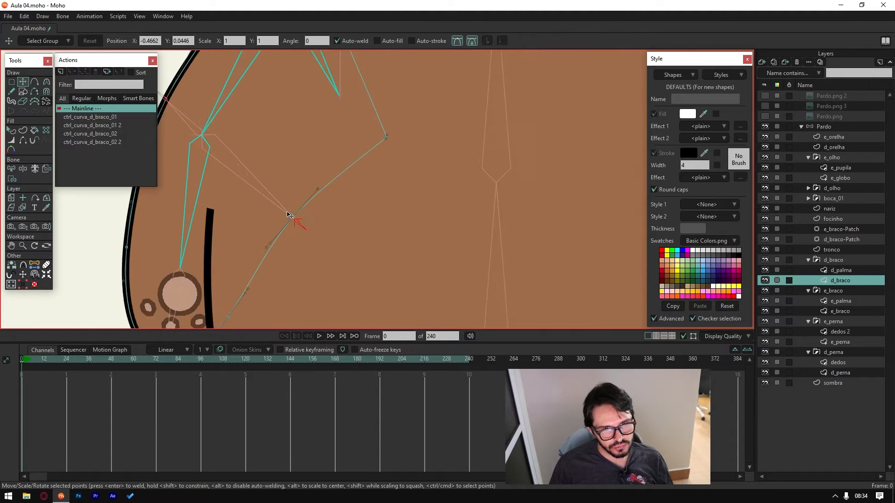
scroll(298, 224, down, 3)
scroll(303, 227, up, 2)
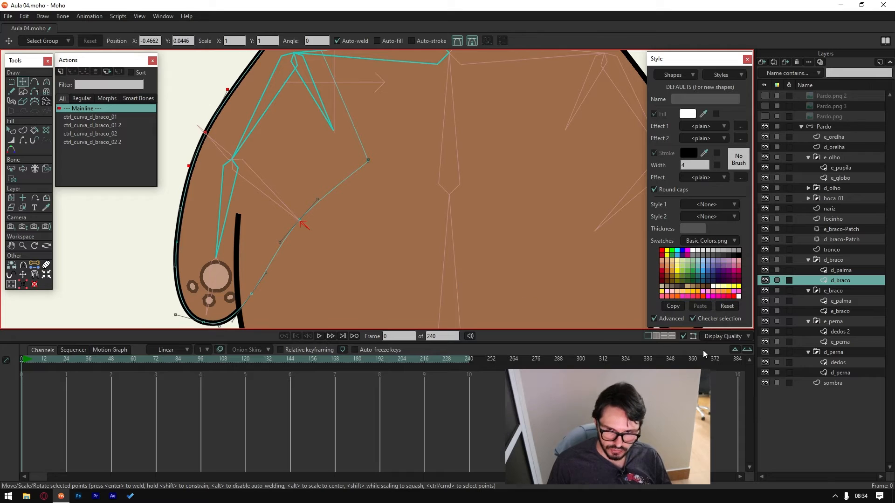
click(725, 336)
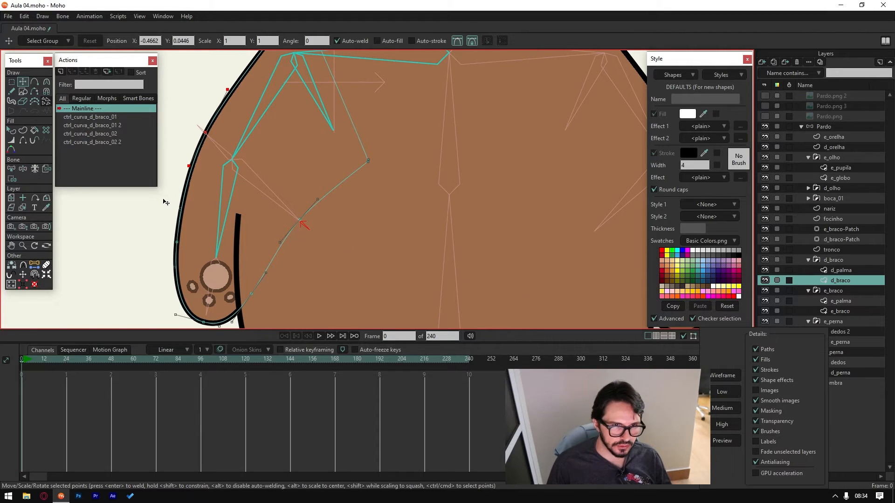
drag(164, 200, 187, 274)
Step: Select the Pardo bone layer and, at frame 1, raise the d_braco arm out to the side with Manipulate Bones
click(834, 126)
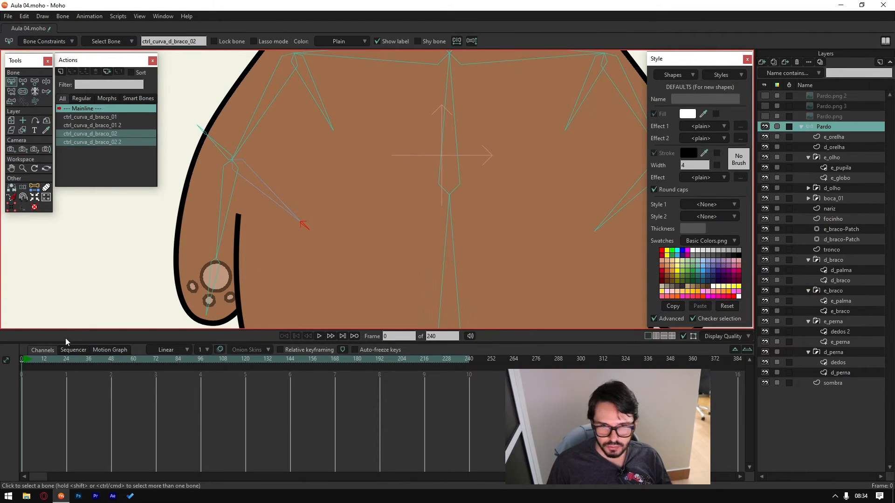
click(23, 361)
scroll(116, 252, down, 3)
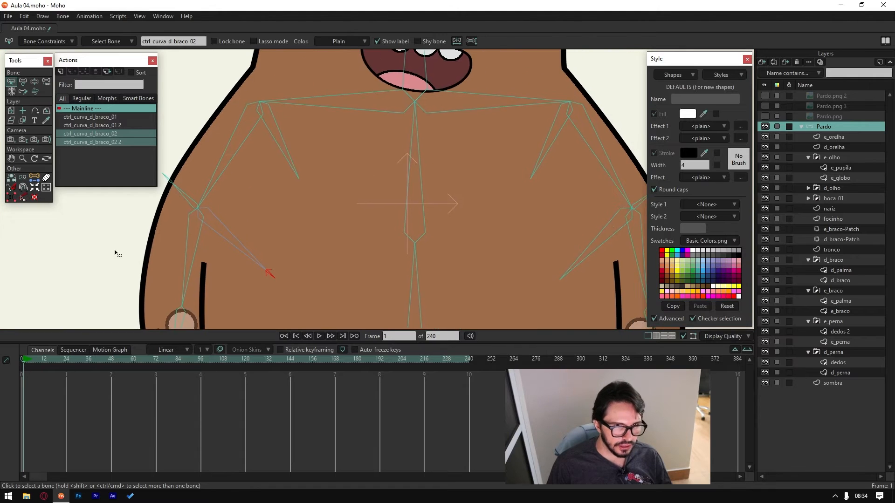
scroll(182, 180, up, 2)
click(38, 82)
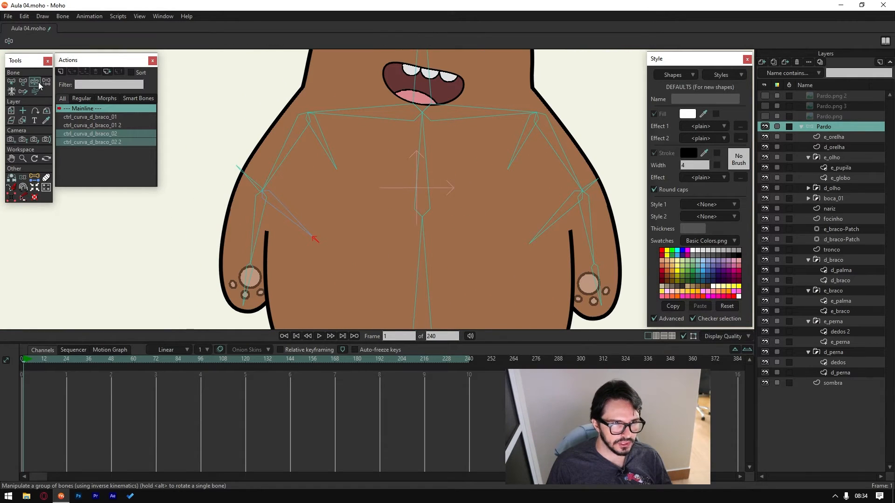
drag(289, 218, 283, 237)
drag(299, 196, 295, 186)
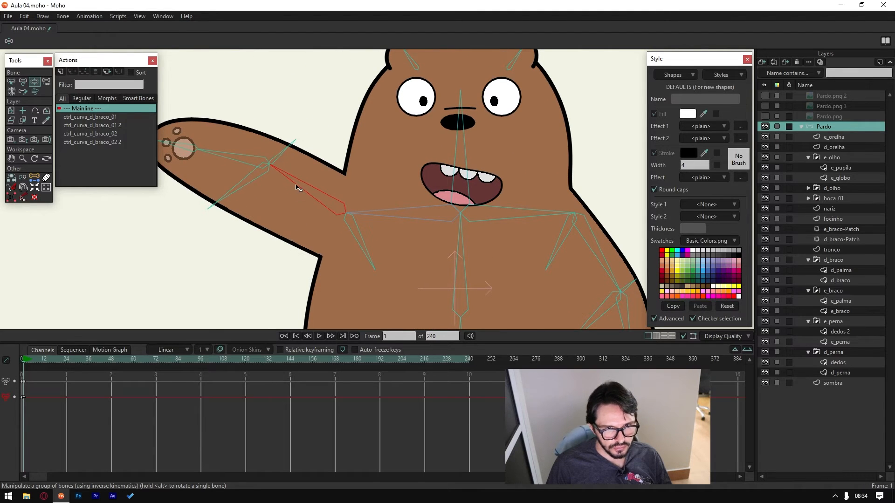
Step: Rotate the raised arm's armpit and inner-elbow control bones to reshape its underside
drag(369, 261, 332, 287)
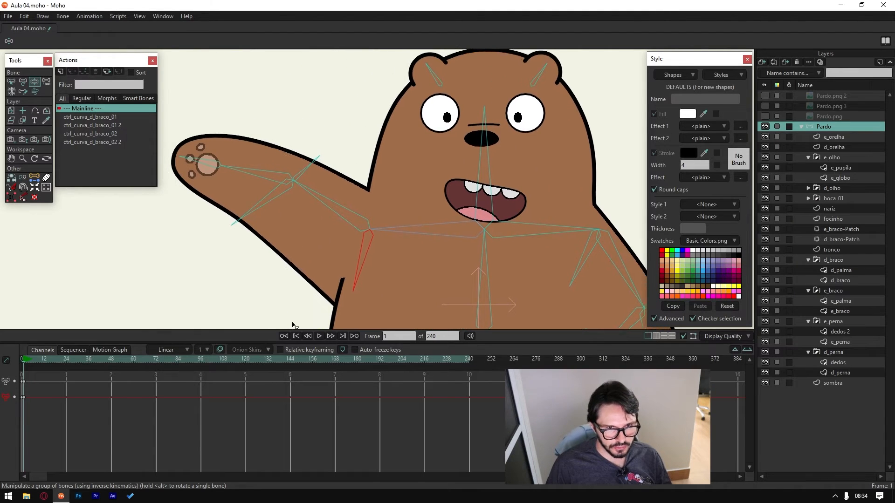
drag(252, 225, 265, 246)
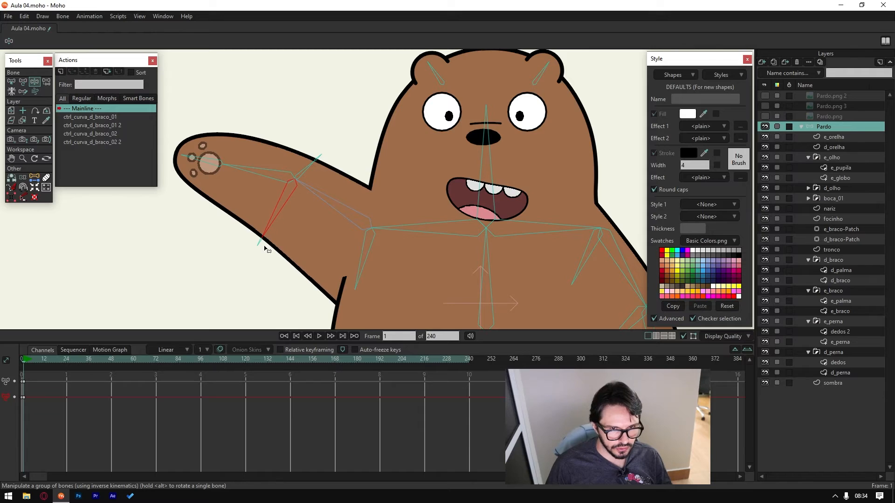
scroll(264, 251, up, 3)
scroll(264, 252, down, 2)
scroll(262, 251, up, 1)
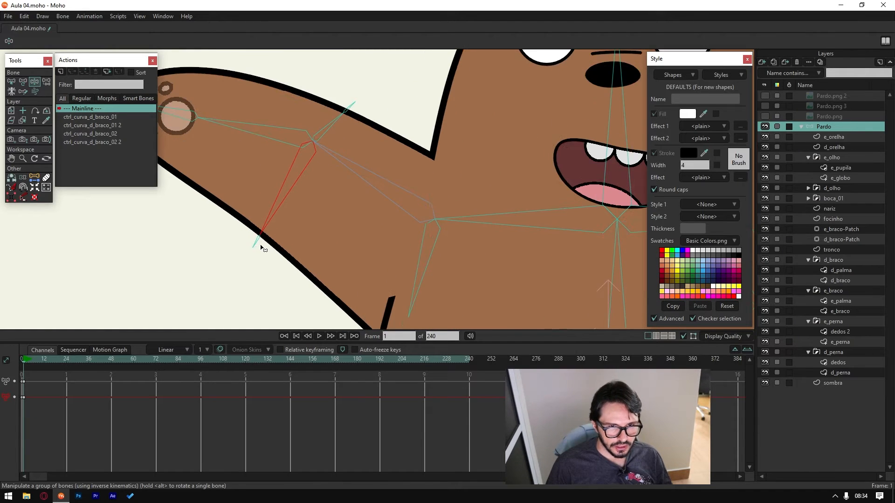
scroll(269, 233, down, 1)
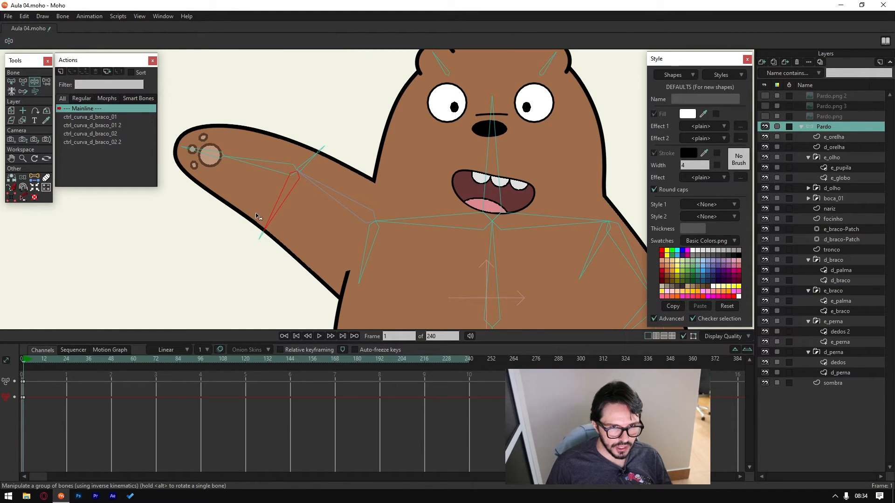
Step: Bend the d_braco forearm downward and rotate the ctrl_curva_d_braco_02 dial to turn the inner elbow into a sharp corner
drag(245, 171, 246, 202)
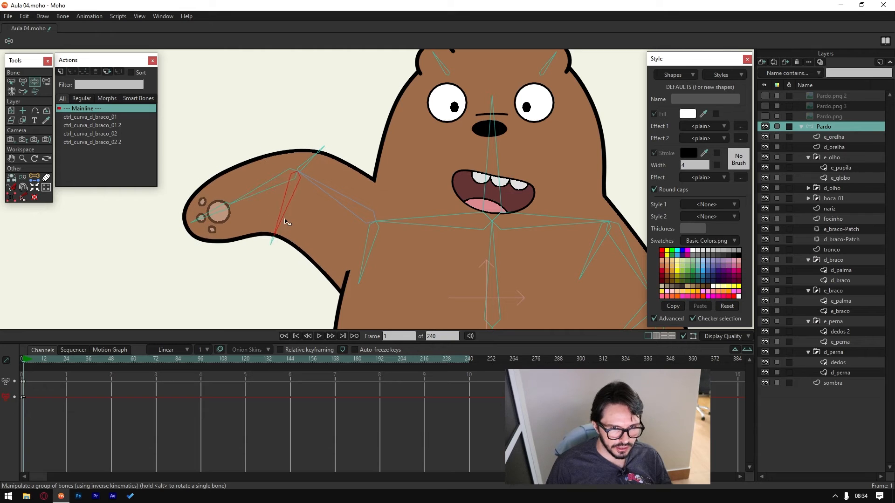
scroll(280, 226, up, 3)
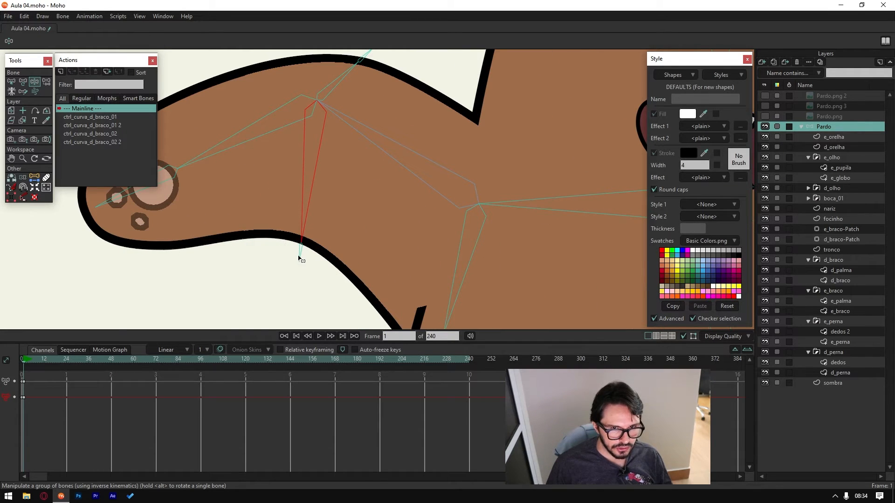
drag(299, 258, 279, 223)
drag(275, 174, 271, 174)
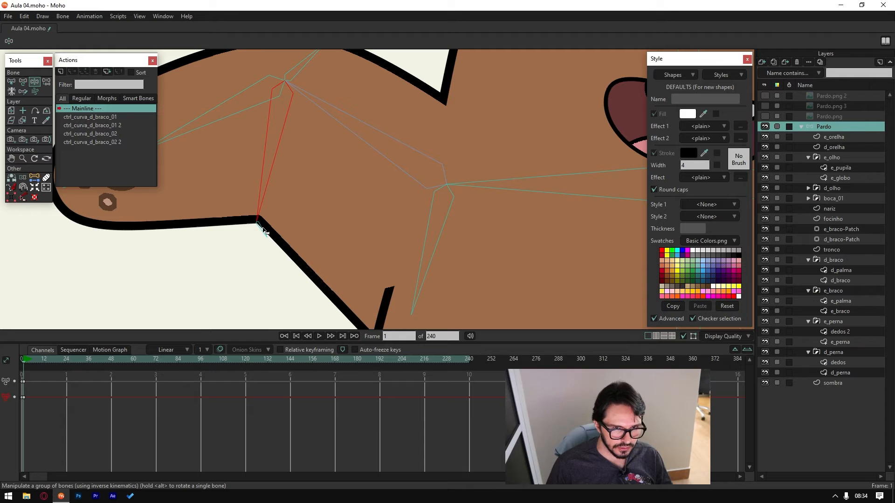
drag(263, 231, 334, 264)
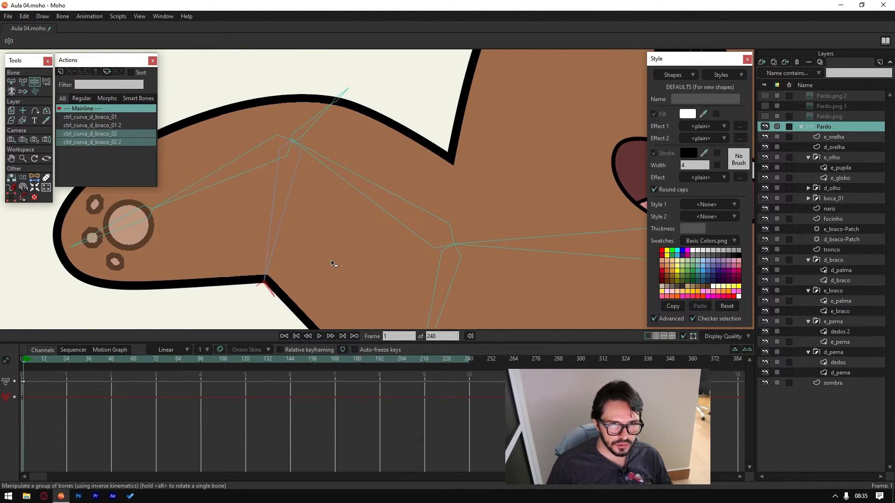
Step: Adjust the outer-elbow control bone and its curve dial, and bend the d_braco forearm further down
mouse_move(319, 120)
mouse_down()
mouse_move(300, 110)
mouse_move(304, 123)
mouse_up()
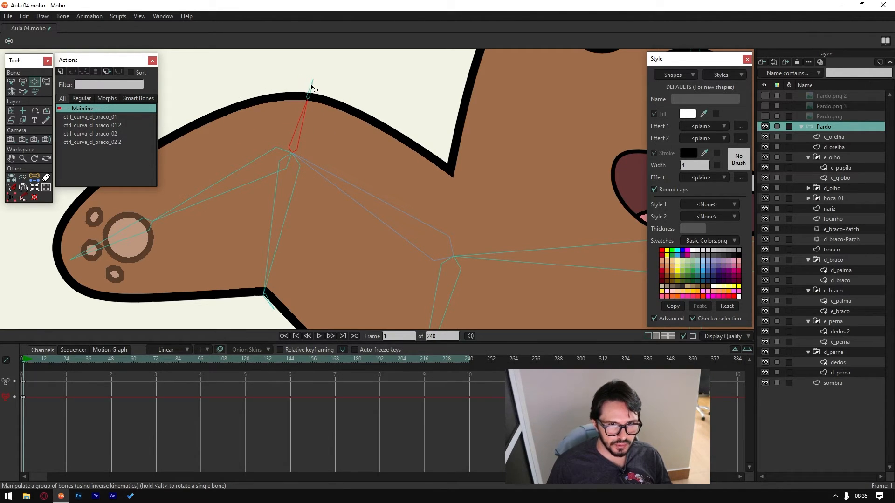
drag(311, 87, 291, 99)
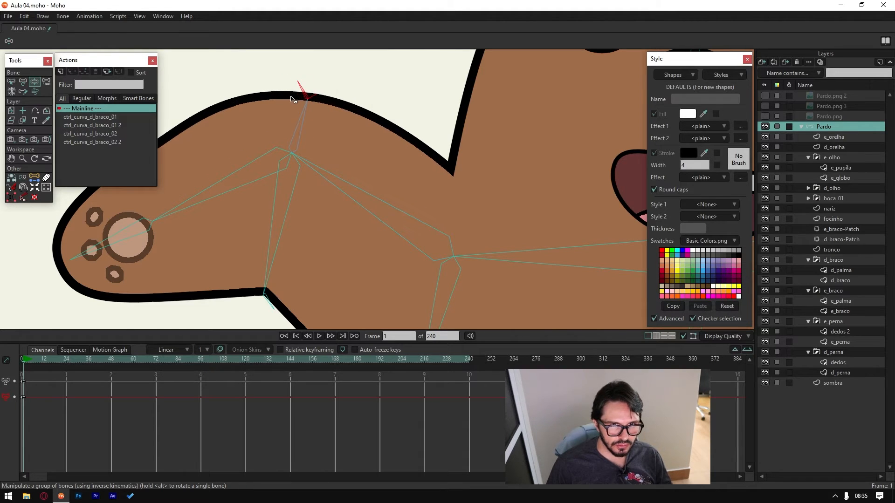
scroll(291, 99, down, 3)
drag(247, 203, 233, 219)
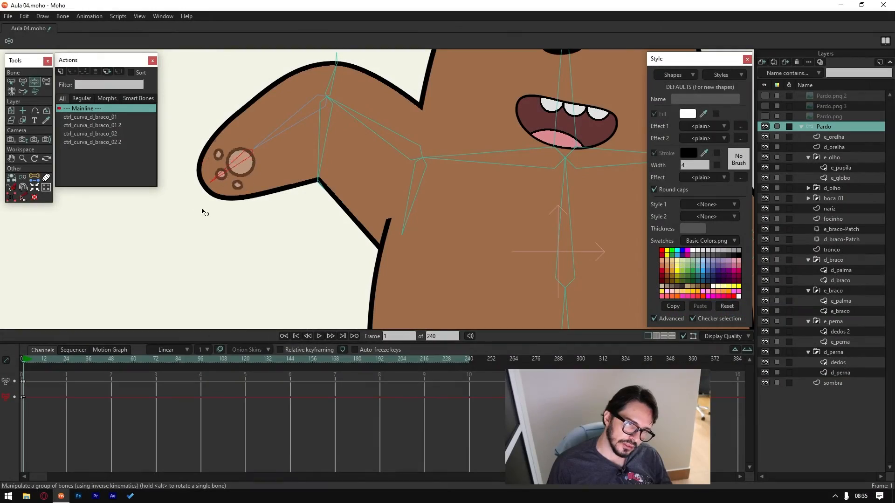
Step: Swing the d_braco forearm up and down with Manipulate Bones to test the elbow bend
drag(202, 212, 229, 159)
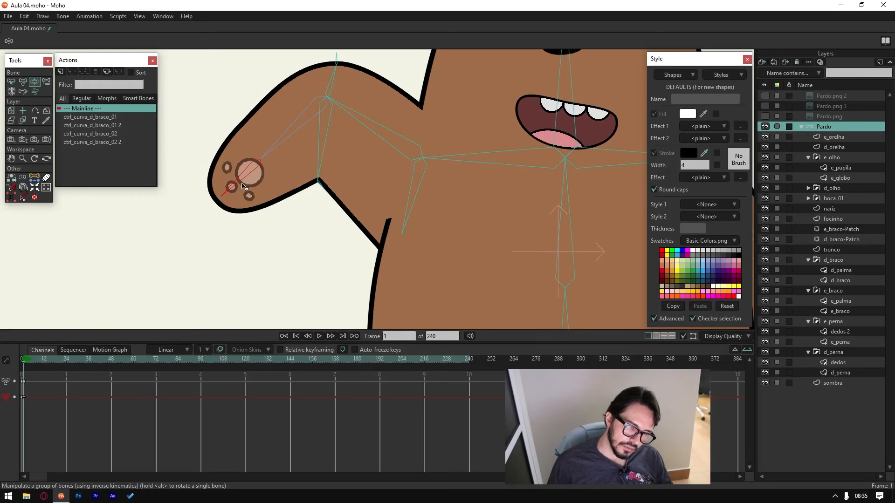
drag(235, 195, 196, 217)
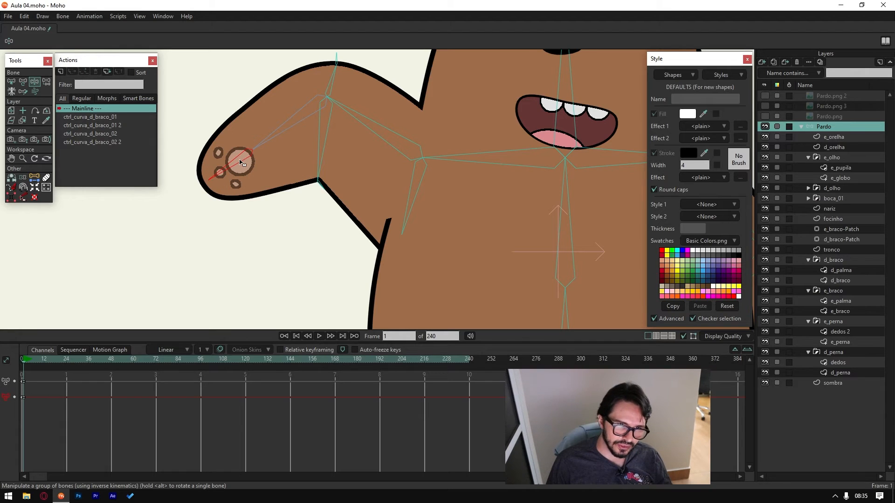
mouse_move(239, 163)
mouse_down()
mouse_move(233, 143)
mouse_move(226, 171)
mouse_up()
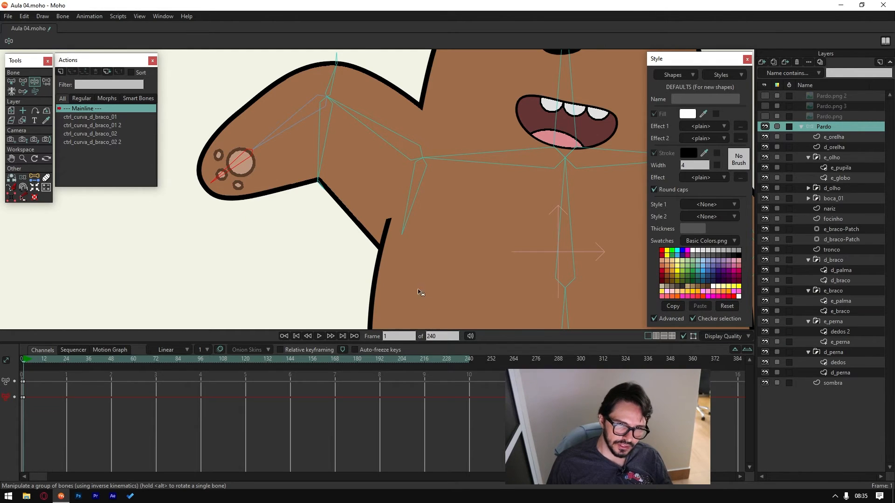
Step: Delete the Pardo layer's test-pose keyframes at frame 1
scroll(419, 292, down, 5)
scroll(397, 168, up, 4)
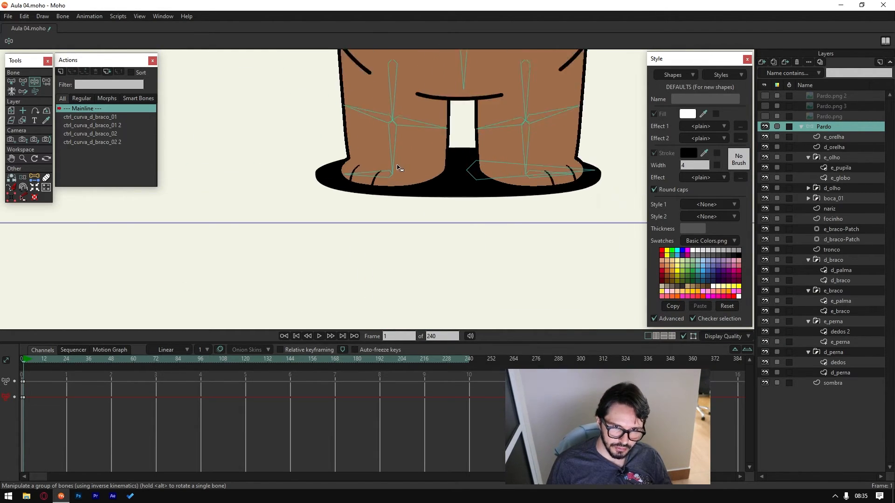
scroll(360, 195, up, 2)
scroll(367, 236, down, 5)
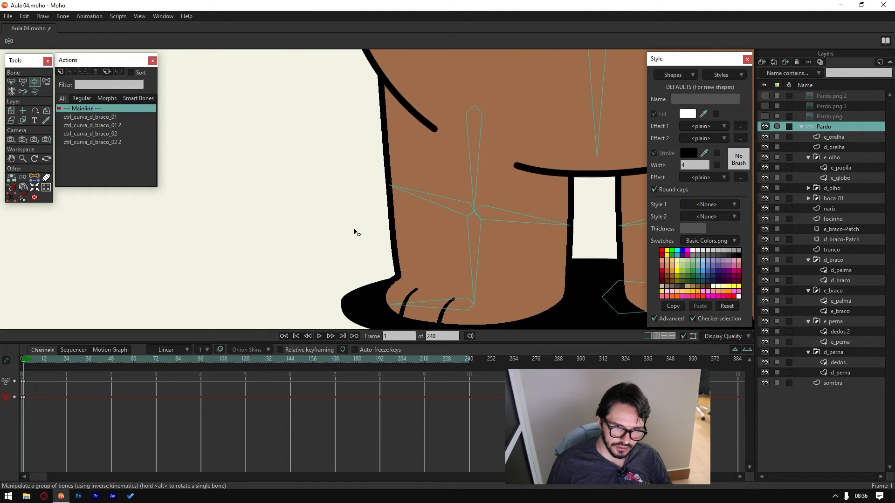
scroll(330, 233, up, 2)
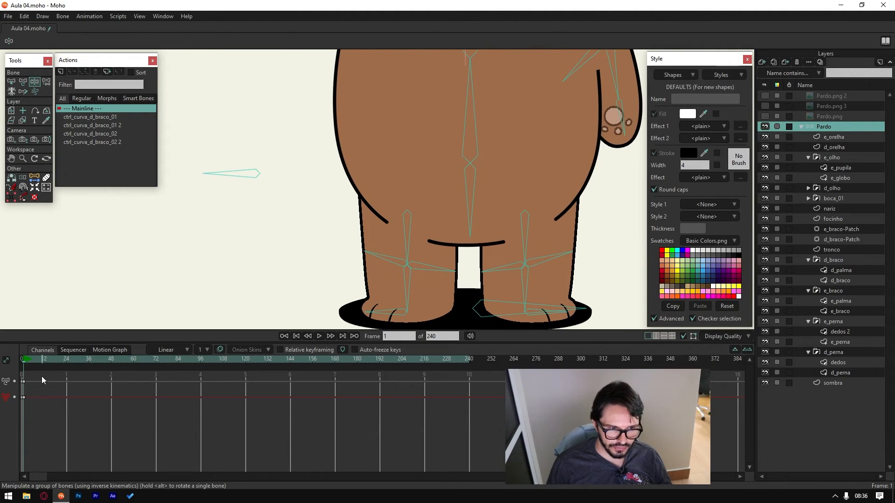
drag(26, 403, 24, 405)
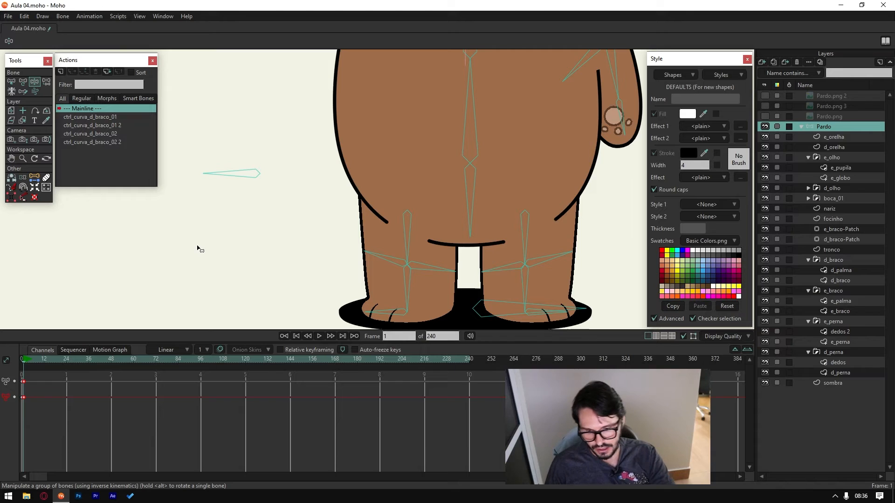
Step: At frame 1, tilt the bear's head bone and raise its shoulder bones with Manipulate Bones
scroll(280, 169, down, 3)
scroll(273, 230, up, 2)
scroll(344, 206, down, 2)
scroll(348, 215, up, 3)
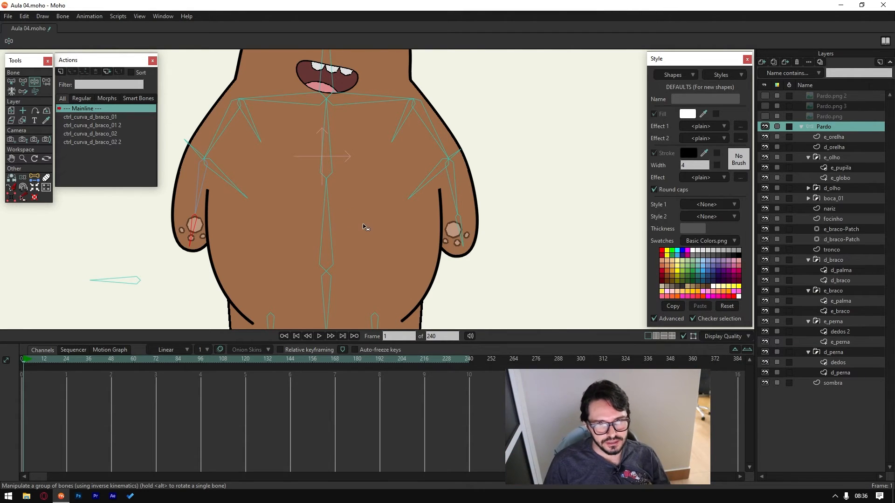
scroll(366, 228, down, 3)
scroll(317, 184, up, 3)
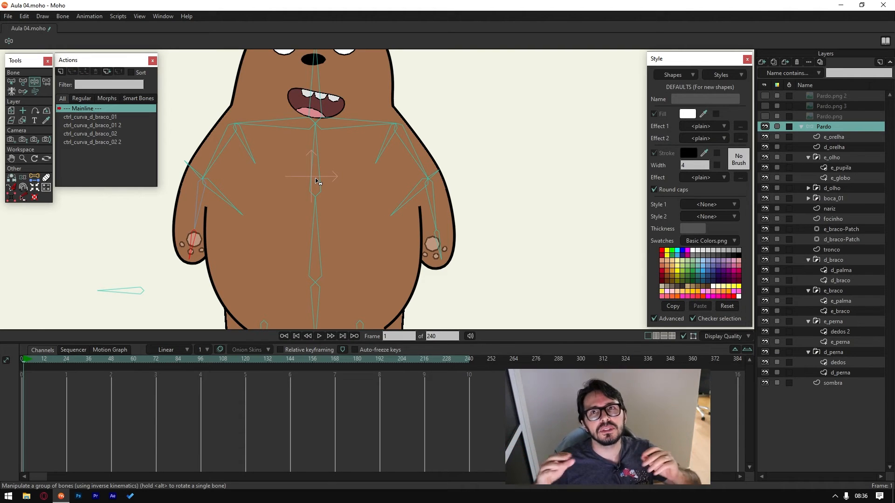
scroll(313, 171, down, 3)
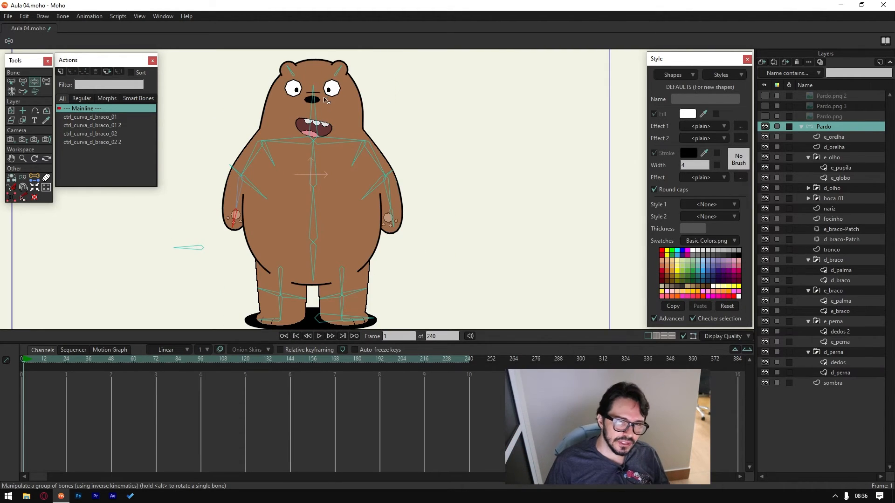
mouse_move(314, 103)
mouse_down()
mouse_move(332, 108)
mouse_move(322, 104)
mouse_up()
drag(330, 141, 325, 107)
scroll(325, 107, up, 4)
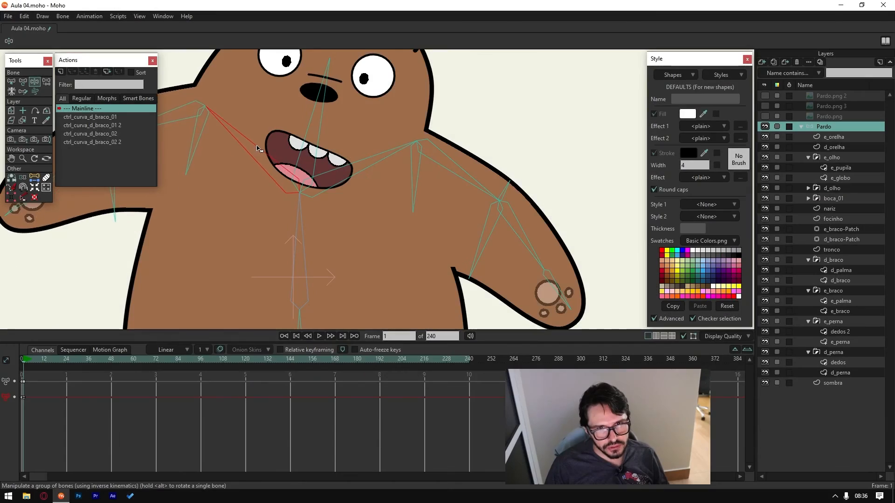
Step: Readjust both raised shoulder bones and reduce the tilt of the head bone
scroll(347, 166, down, 4)
scroll(373, 158, up, 2)
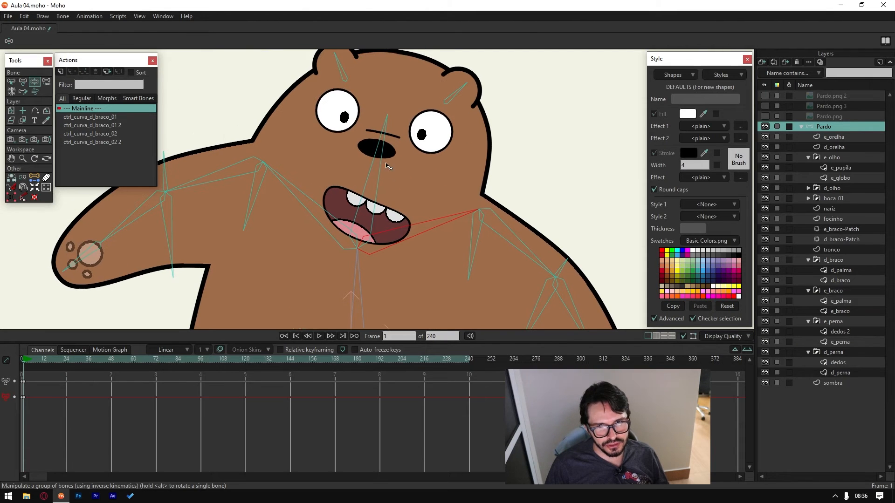
mouse_move(419, 227)
mouse_down()
mouse_move(425, 243)
mouse_move(435, 242)
mouse_move(425, 235)
mouse_up()
drag(307, 201, 335, 204)
drag(419, 238, 383, 142)
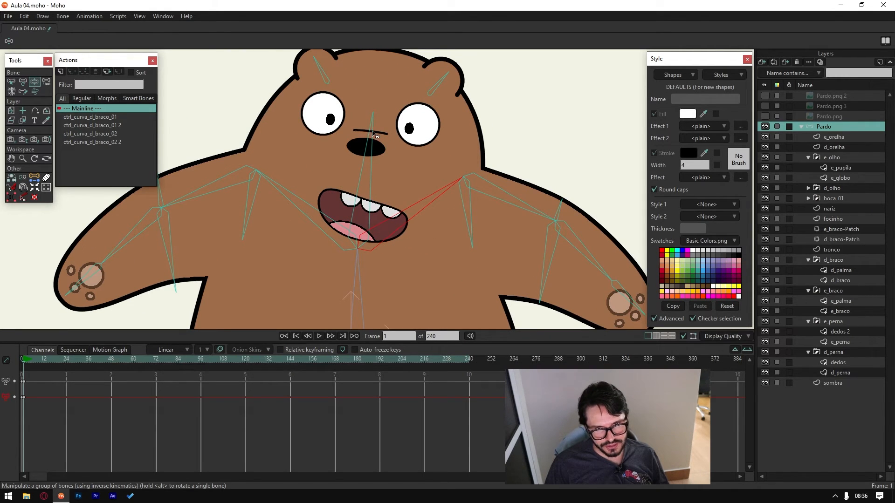
Step: Select the focinho layer and, at frame 0, bind it to the cabeca head bone with Bind Layer
ctrl+alt+click(395, 170)
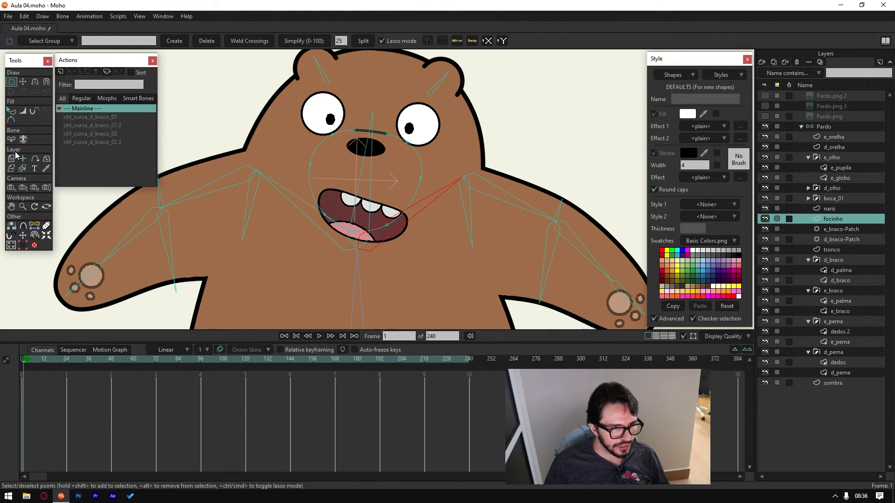
click(21, 362)
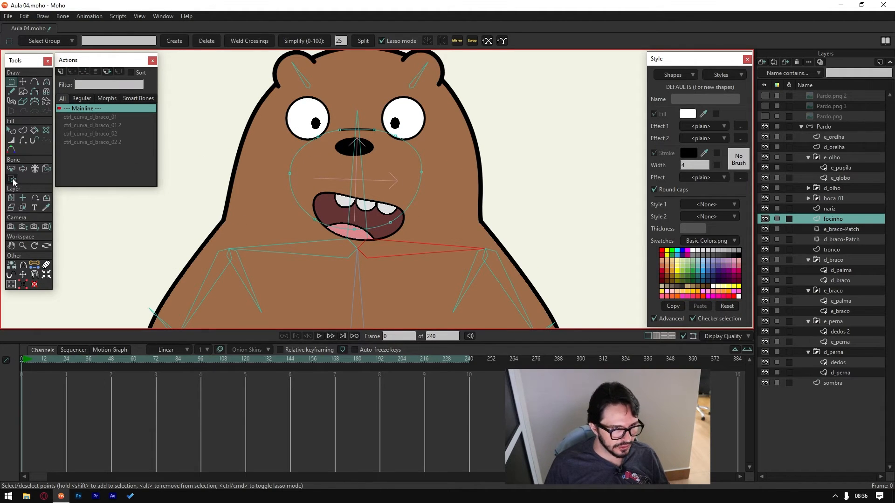
click(46, 169)
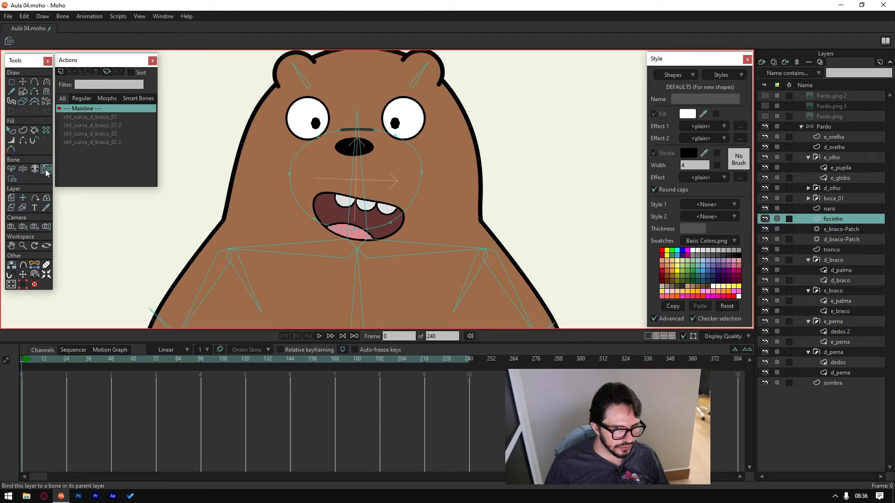
click(358, 128)
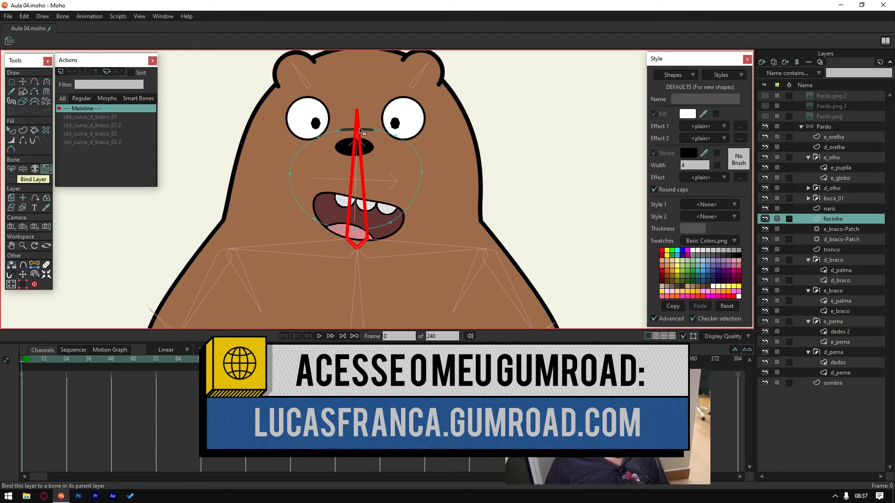
click(47, 171)
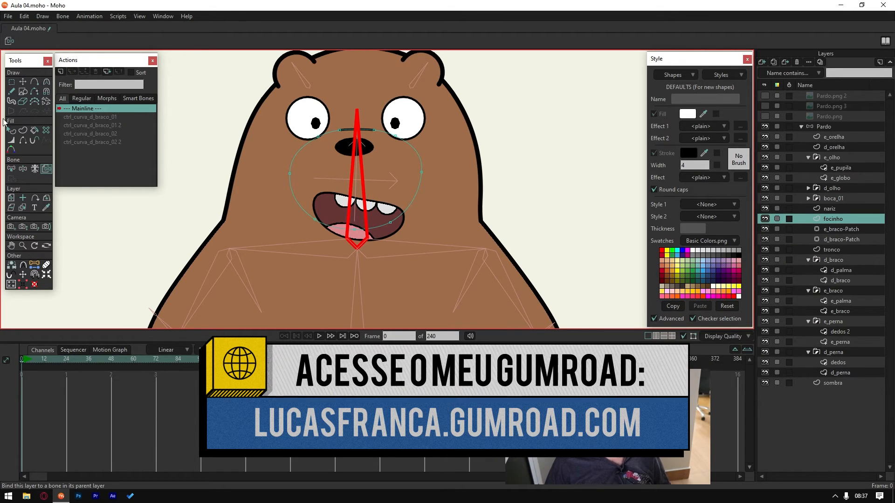
Step: Select the Pardo bone layer and use Manipulate Bones at frame 0 to raise both shoulders and tilt the head
click(823, 127)
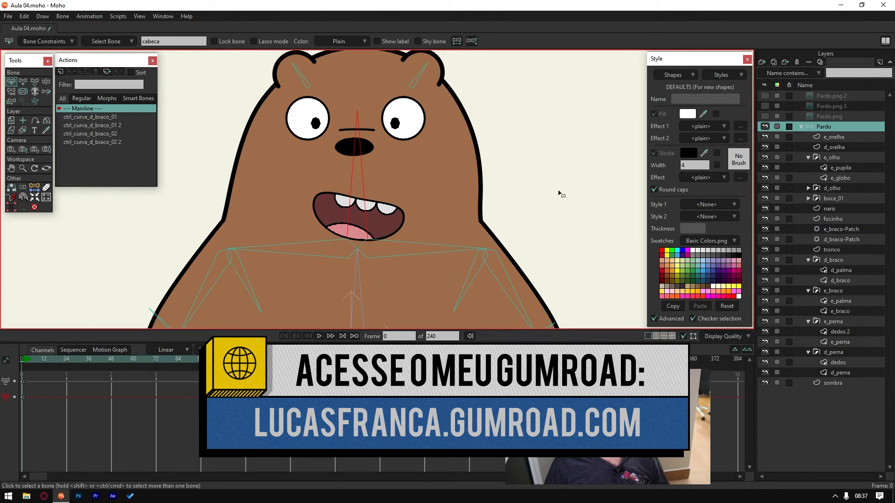
click(45, 83)
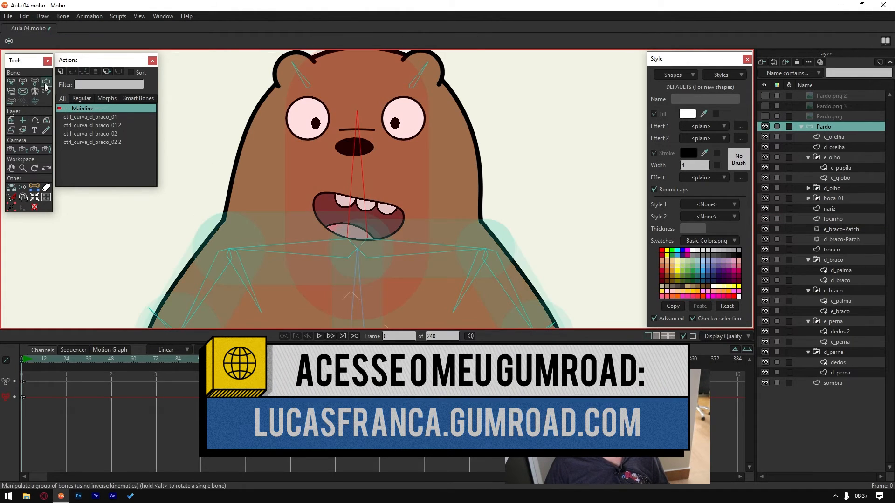
drag(285, 249, 298, 205)
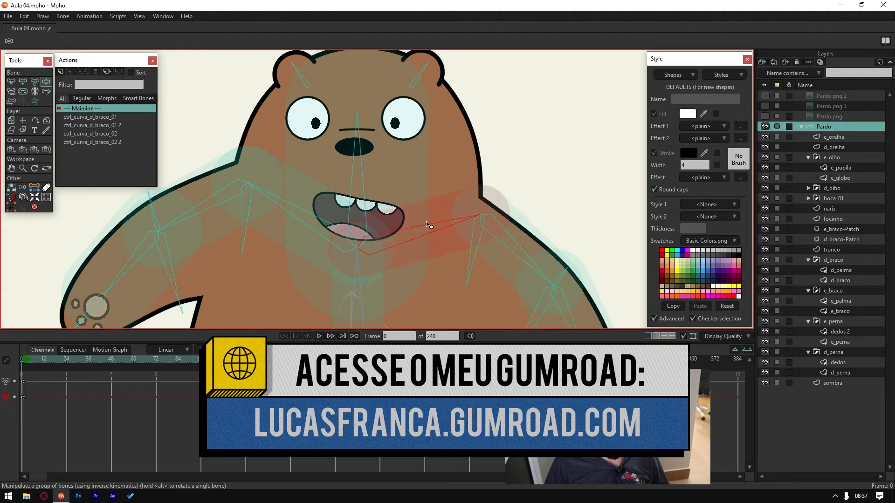
drag(428, 252, 406, 185)
drag(361, 153, 347, 149)
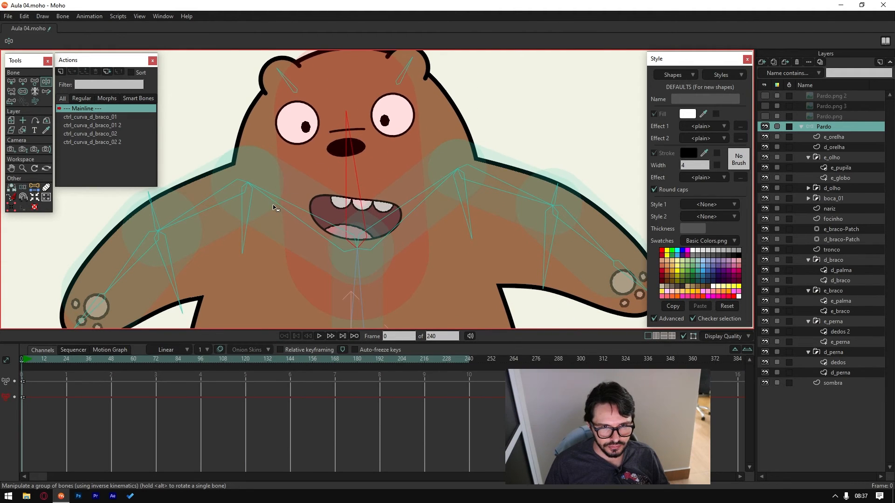
Step: Reposition the raised shoulders, rotate the d_braco armpit control bone, and set the head upright
drag(273, 210, 275, 196)
drag(410, 211, 420, 184)
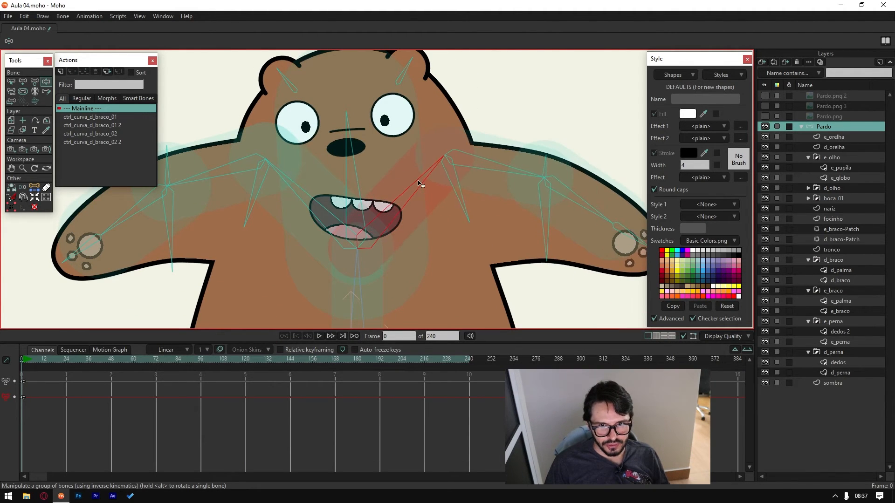
drag(308, 194, 287, 202)
mouse_move(248, 228)
mouse_down()
mouse_move(230, 234)
mouse_move(239, 244)
mouse_up()
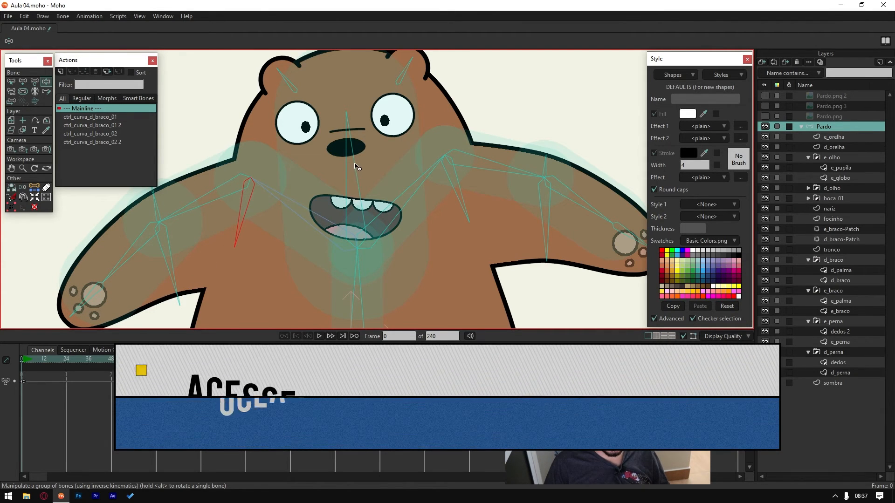
drag(358, 154, 367, 145)
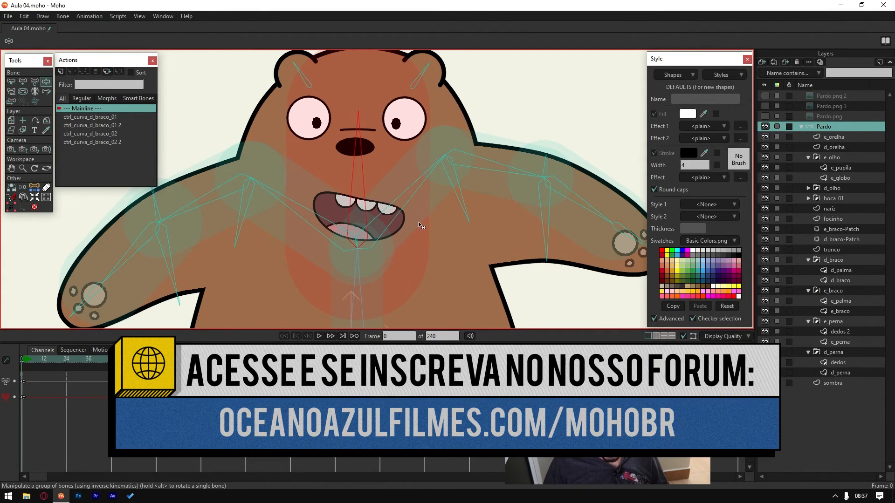
Step: Raise the e_braco arm, adjust the armpit control bones, and lift the d_braco arm up and outward
drag(421, 226, 516, 166)
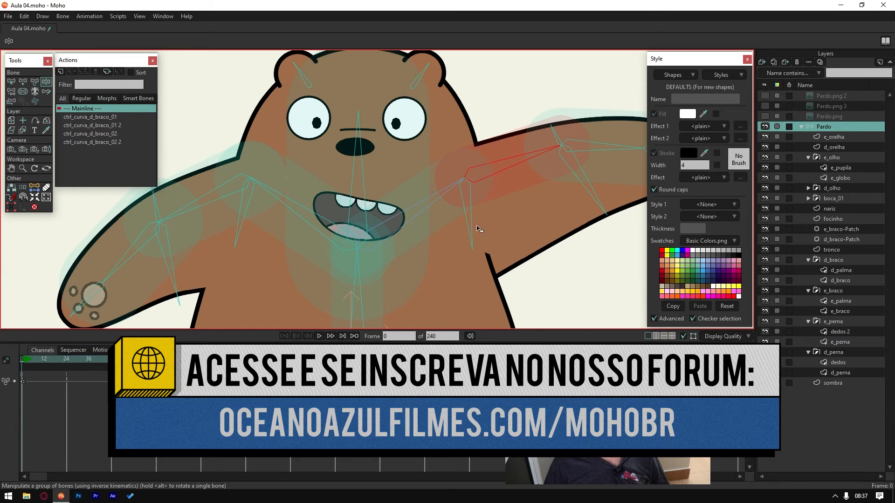
drag(473, 233, 475, 233)
scroll(441, 239, down, 3)
drag(425, 245, 442, 148)
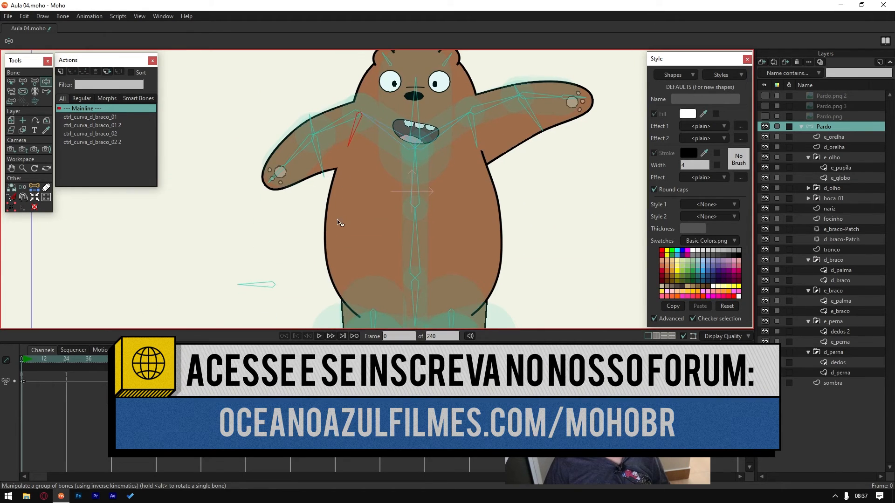
drag(339, 224, 301, 286)
drag(293, 200, 230, 163)
drag(230, 163, 230, 161)
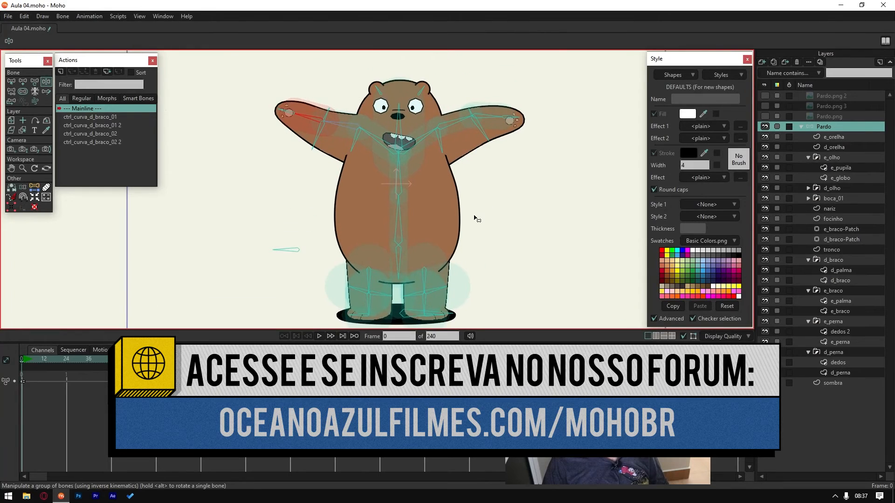
Step: Lower both arms to the bear's sides and rotate the shoulder bones back down
scroll(441, 271, up, 3)
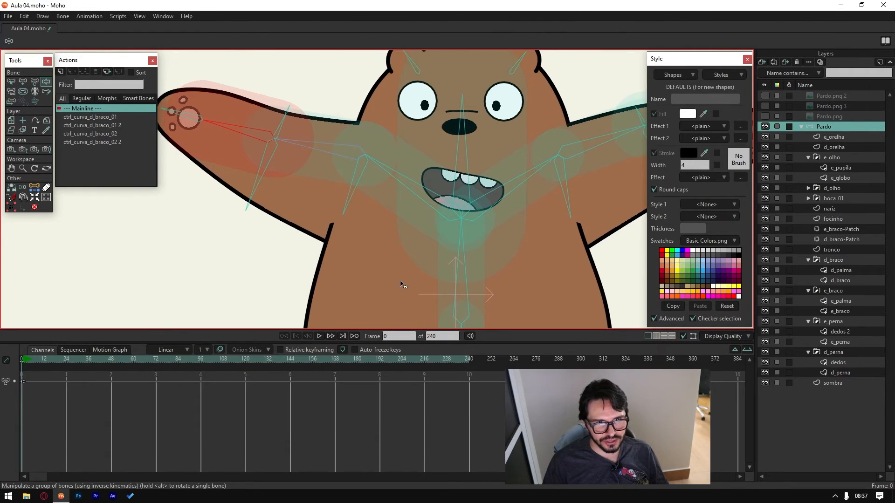
scroll(396, 270, down, 3)
scroll(365, 285, up, 3)
scroll(315, 233, down, 4)
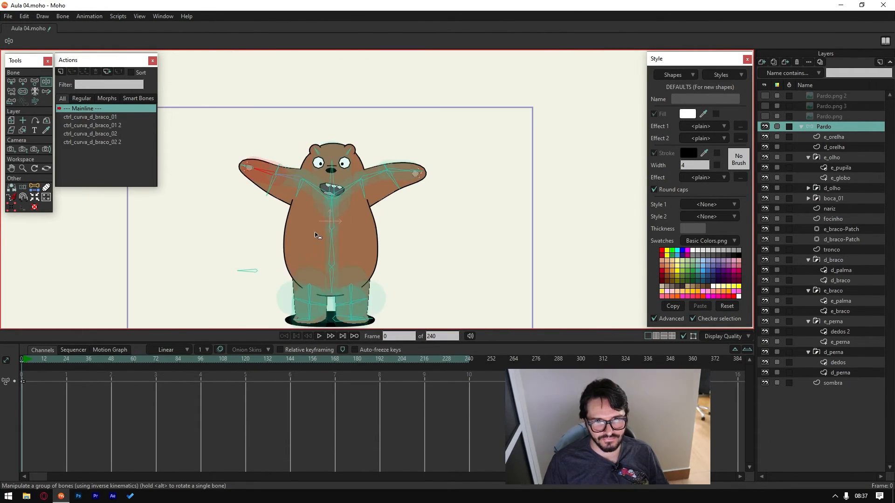
scroll(315, 233, up, 1)
scroll(355, 230, up, 1)
drag(280, 114, 314, 145)
drag(417, 110, 431, 172)
drag(390, 148, 387, 149)
drag(329, 148, 328, 143)
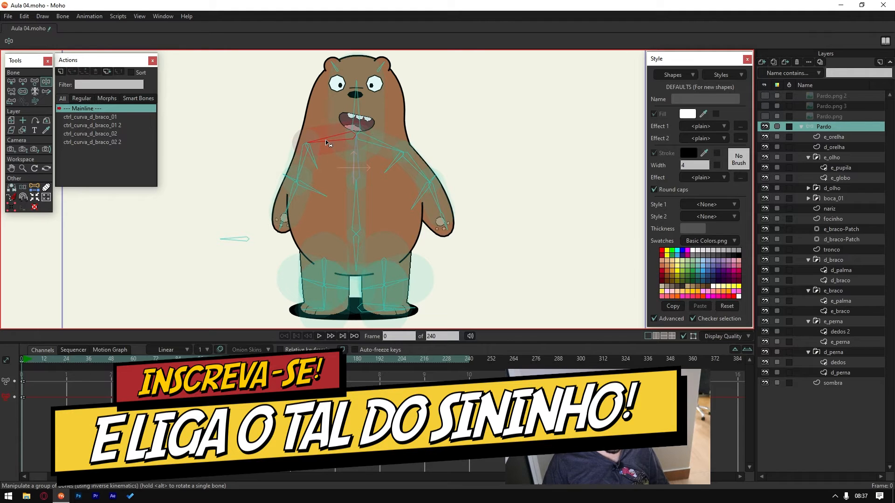
Step: Fine-tune the lowered pose by rotating both upper arms, the d_braco shoulder, and the d_braco forearm
drag(304, 169, 301, 175)
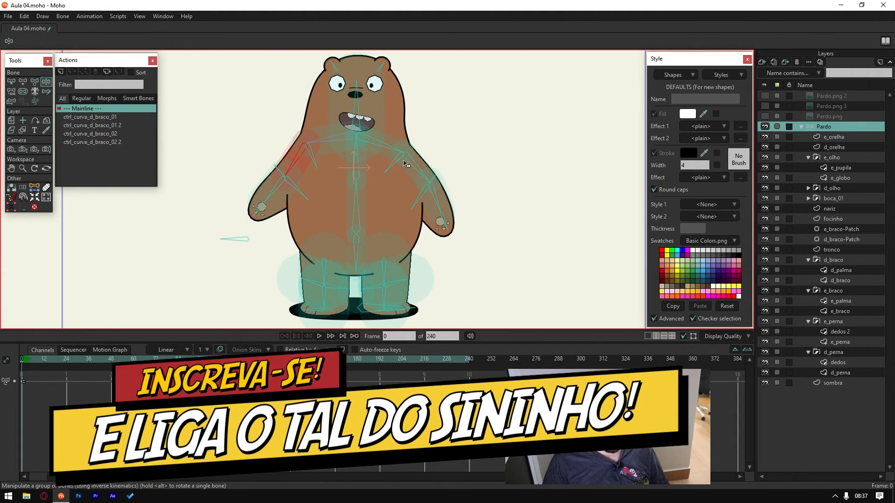
mouse_move(427, 164)
mouse_down()
mouse_move(417, 167)
mouse_move(384, 142)
mouse_move(417, 166)
mouse_up()
drag(339, 145, 335, 146)
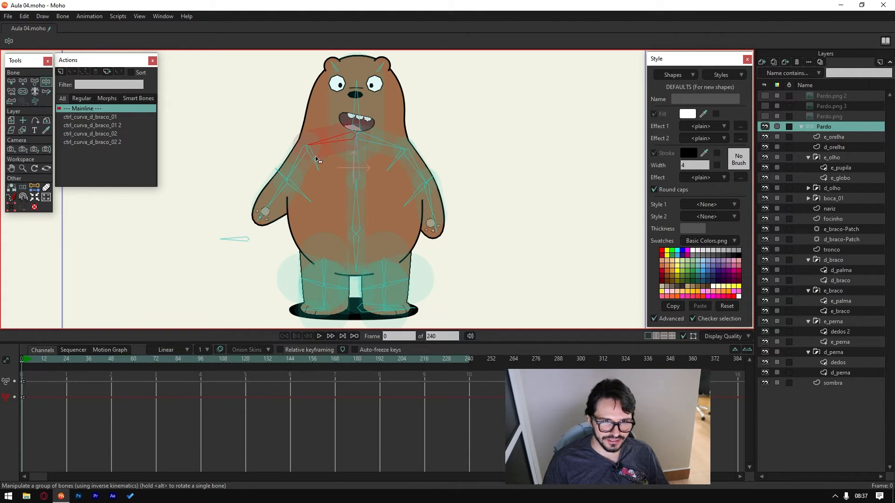
drag(306, 198, 280, 197)
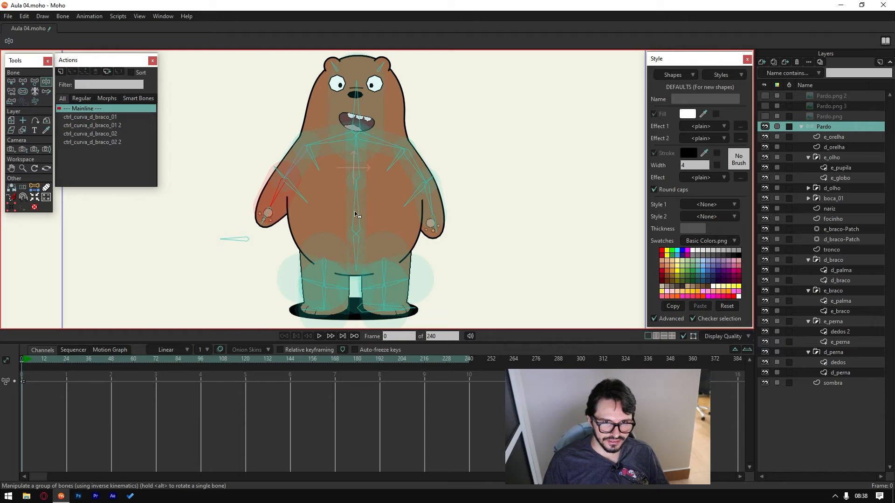